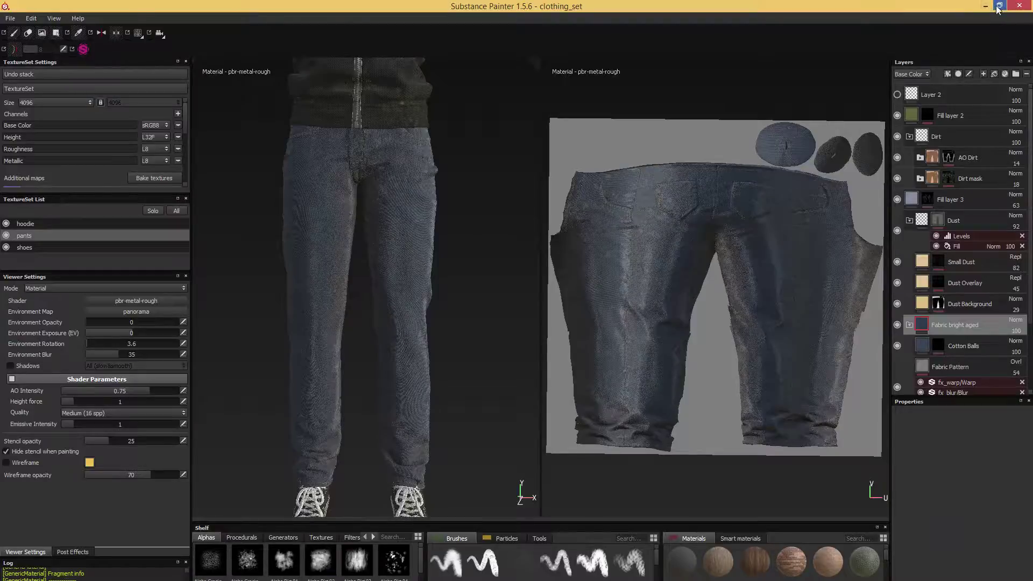
- Export the pants texture set to the desktop as a 16-bit PSD at 4096x4096, using the Document channels + Normal configuration
click(1000, 5)
drag(569, 180, 590, 156)
double_click(590, 156)
click(10, 18)
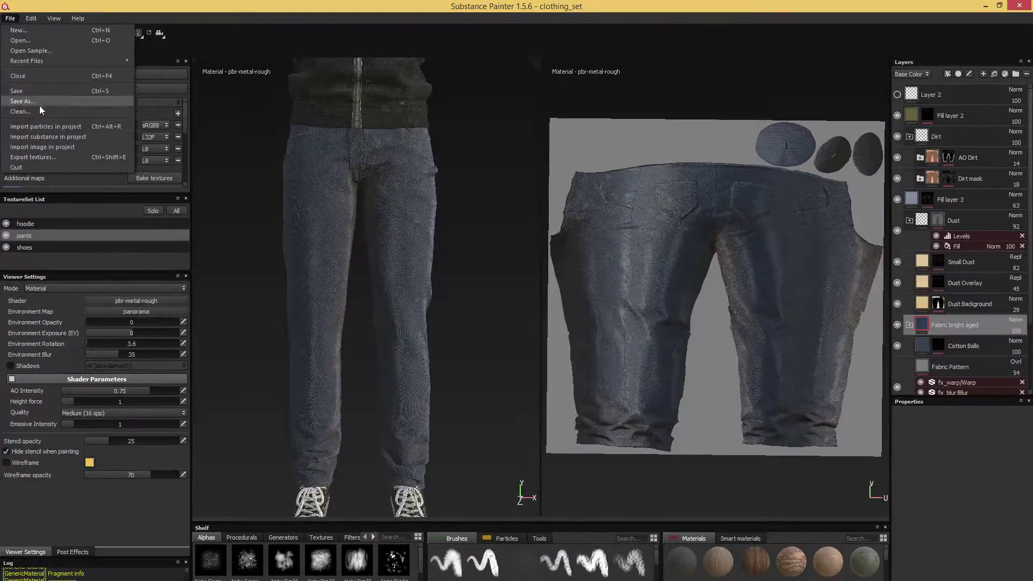
click(44, 158)
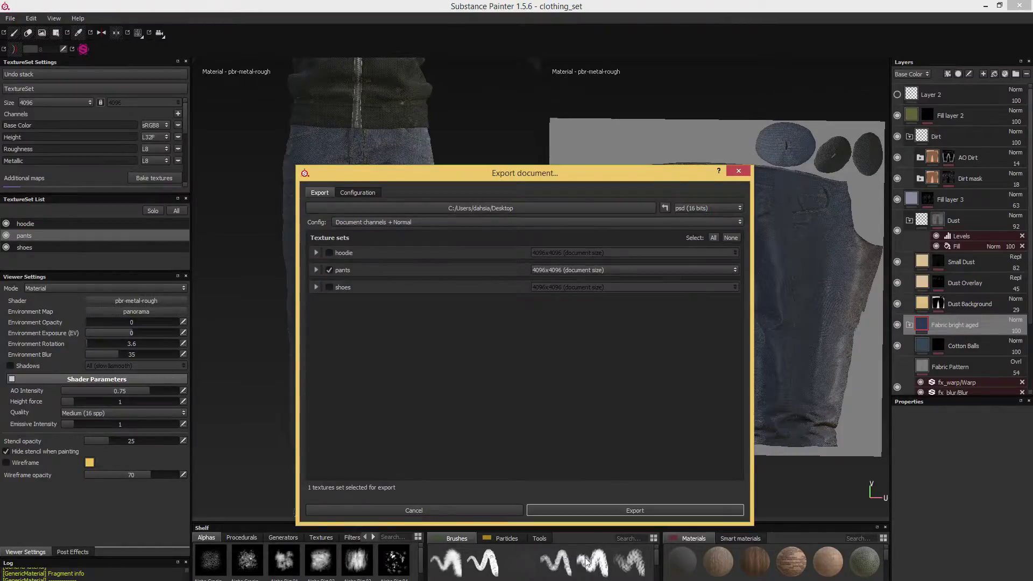
click(586, 507)
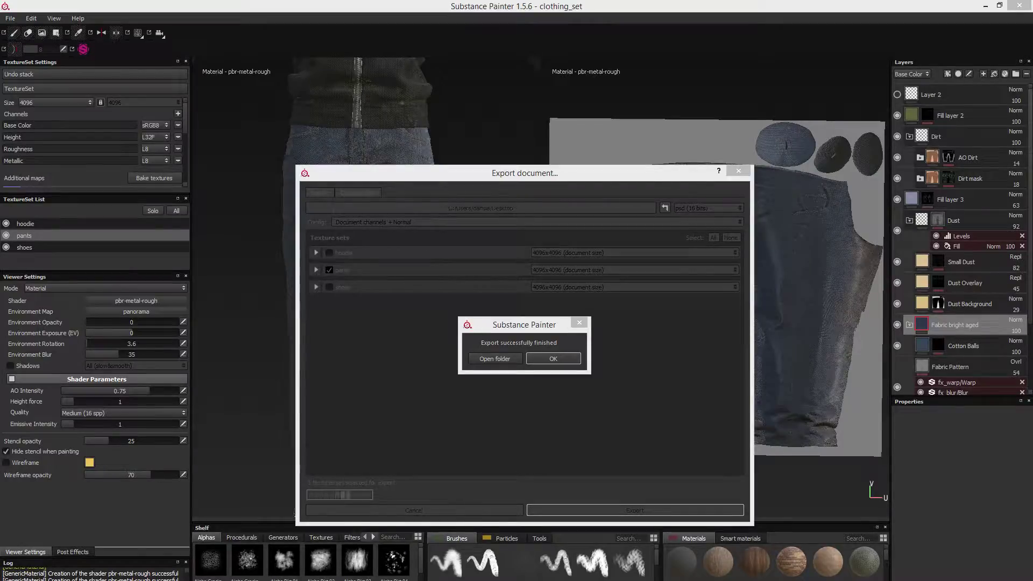
click(556, 361)
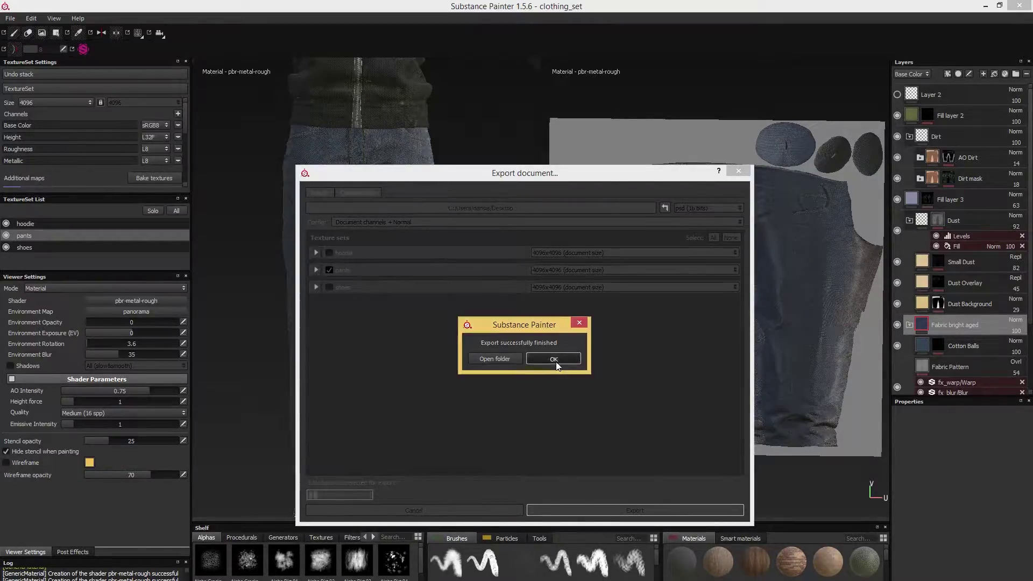
click(556, 359)
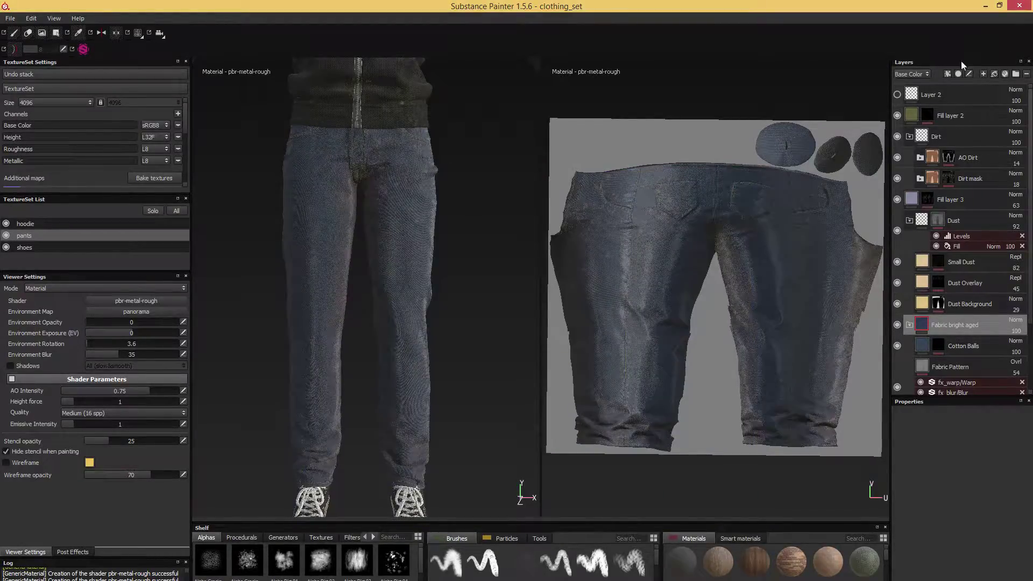
- Switch to Photoshop and close the outdated clothing_set_pants.psd document without saving
click(986, 6)
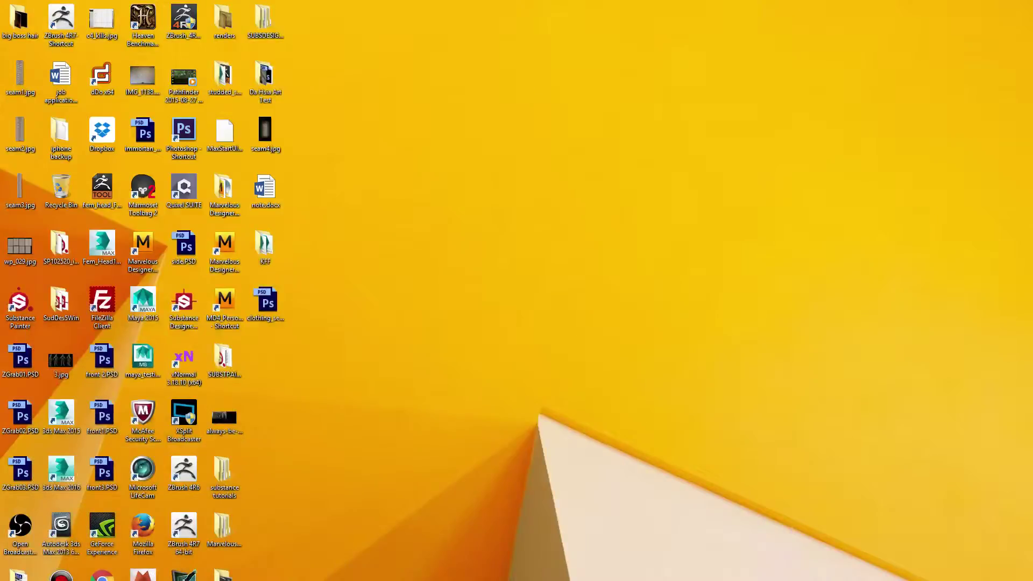
click(256, 299)
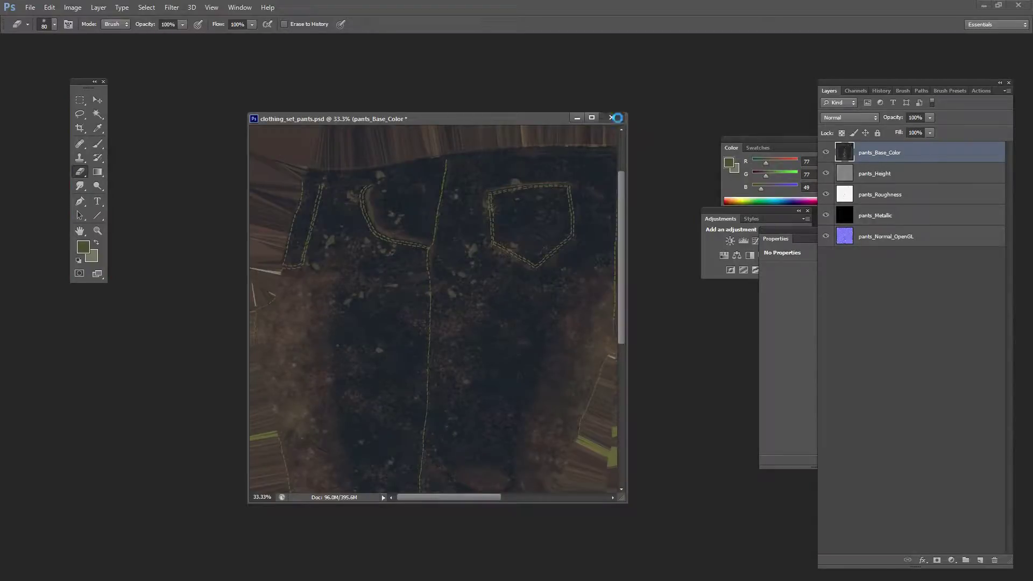
click(611, 117)
click(527, 239)
- Open the newly exported clothing_set_pants.psd from the desktop in Photoshop and place it in its own floating window
click(1000, 6)
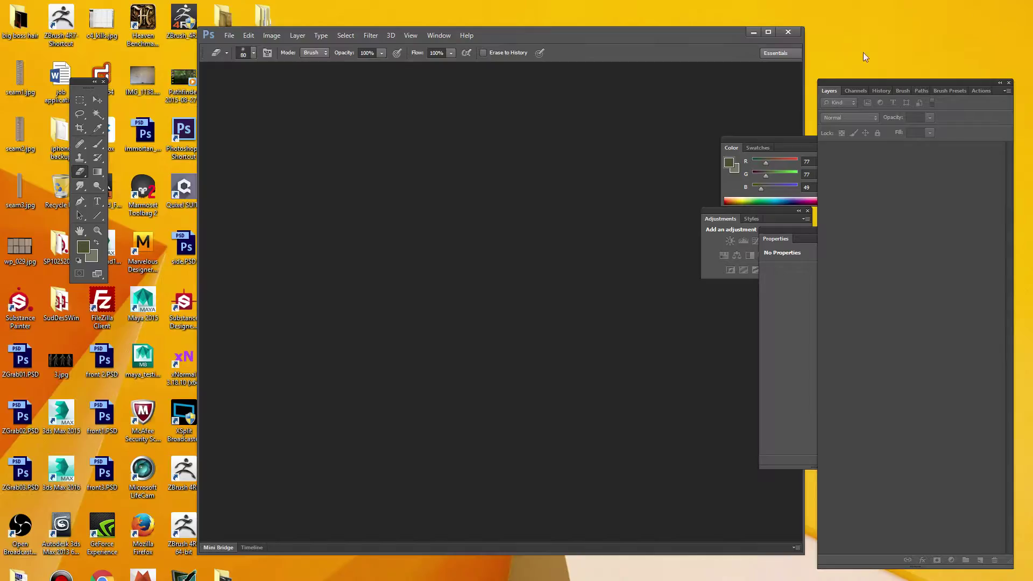
drag(499, 41, 650, 61)
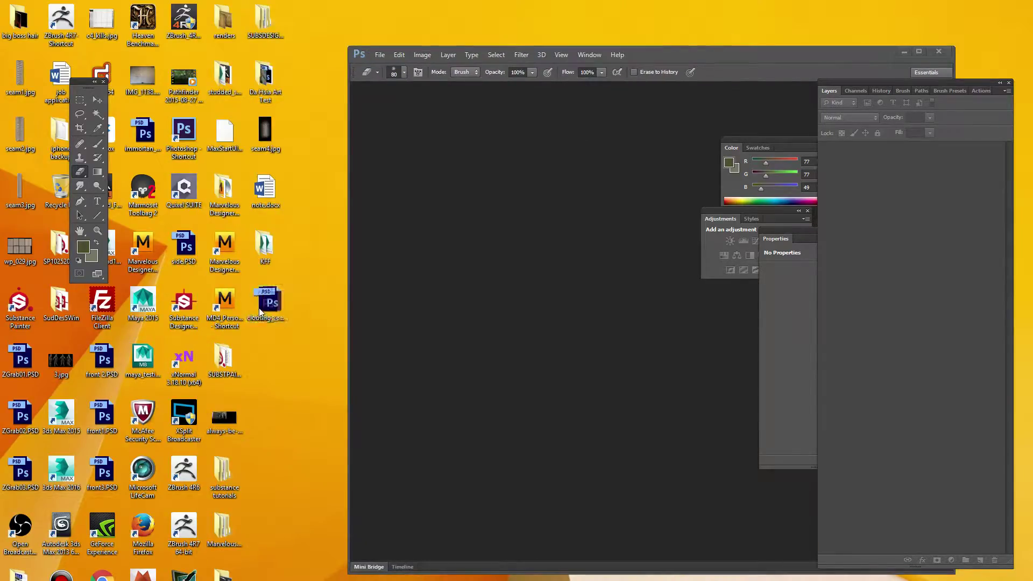
double_click(266, 307)
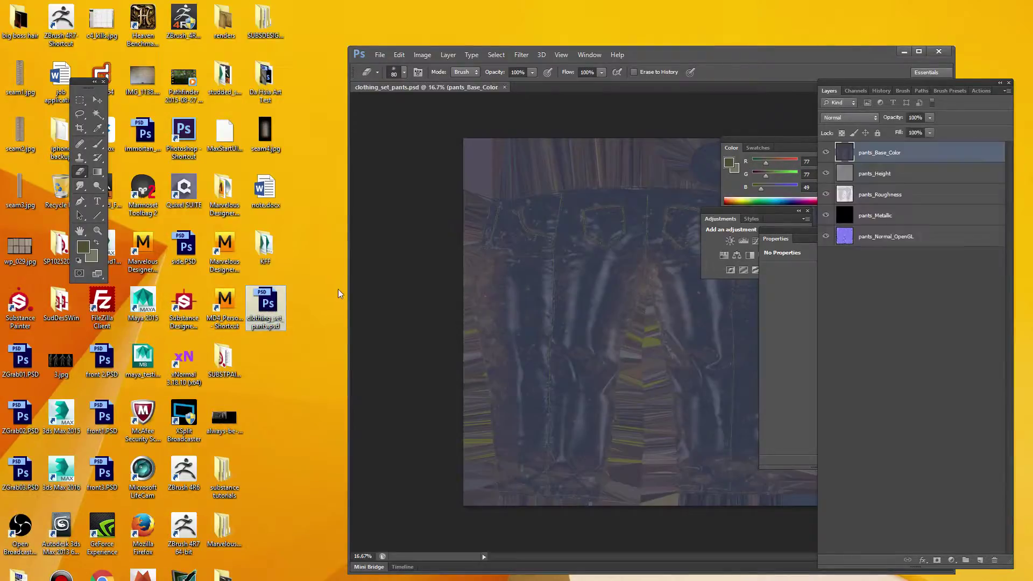
drag(760, 59, 655, 78)
double_click(655, 78)
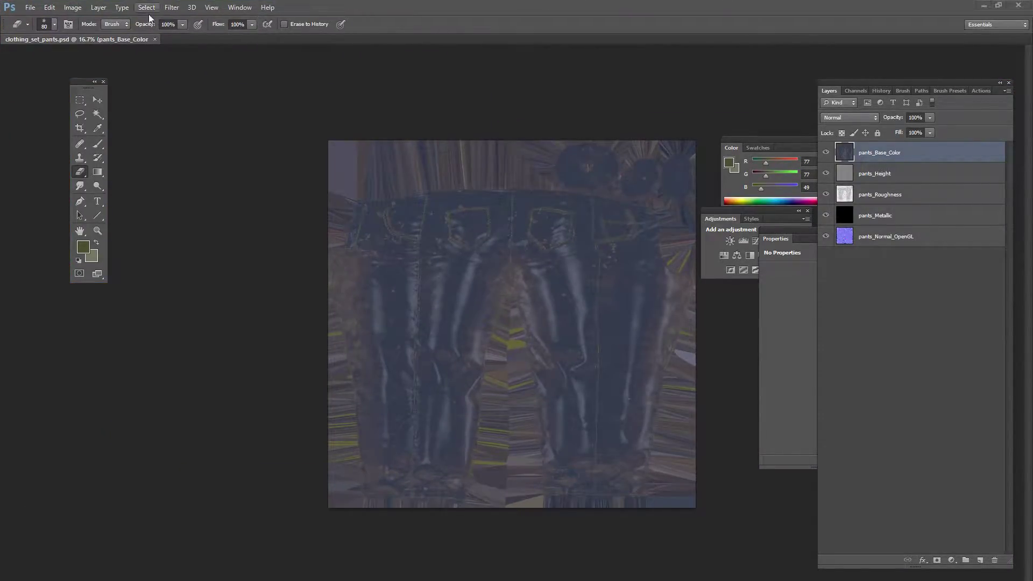
drag(137, 39, 431, 86)
- Start opening another file and browse to the _ref folder inside Naughty Dog Test
click(30, 8)
click(45, 31)
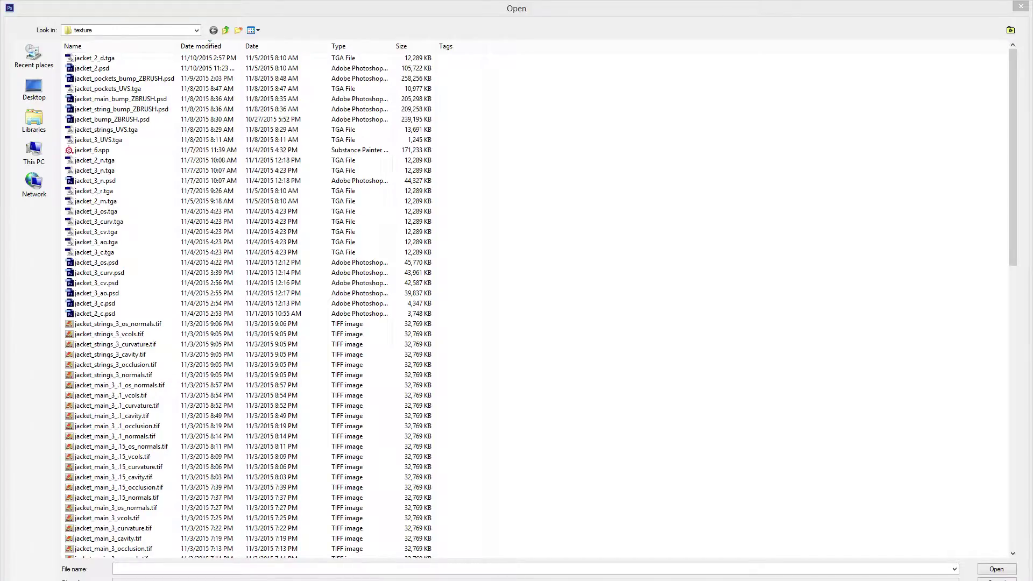
click(226, 30)
double_click(224, 57)
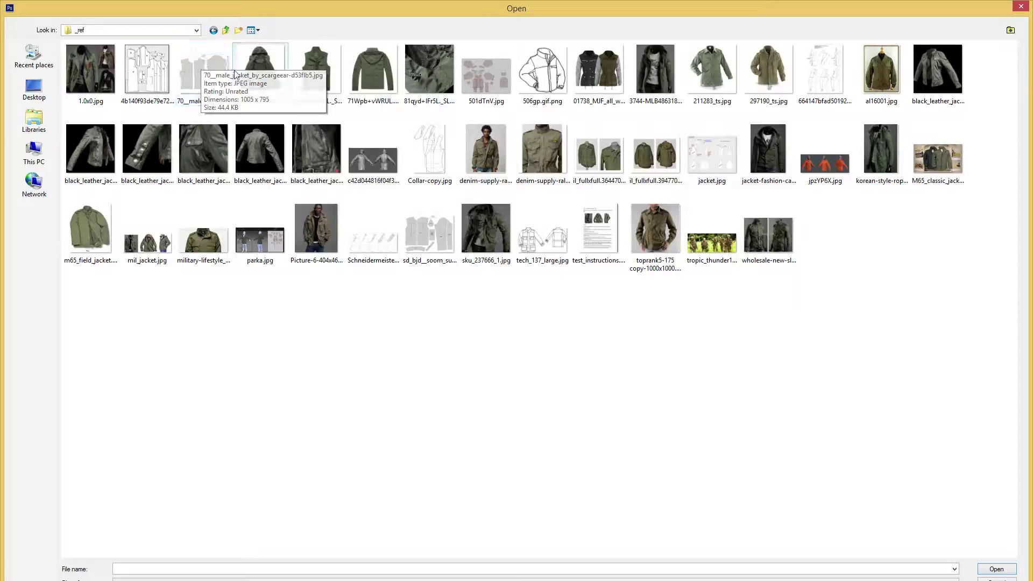
click(227, 31)
click(227, 30)
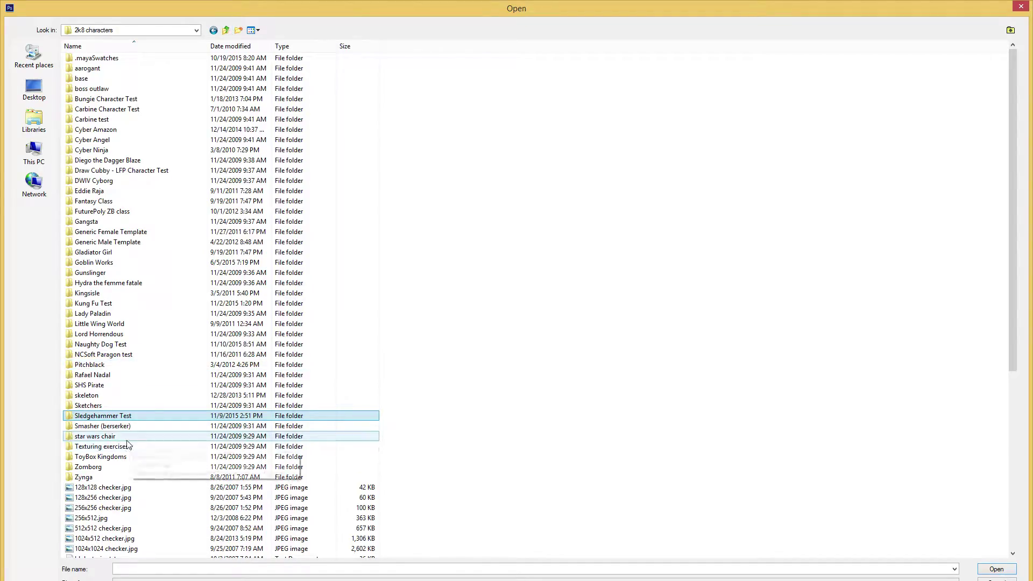
double_click(120, 347)
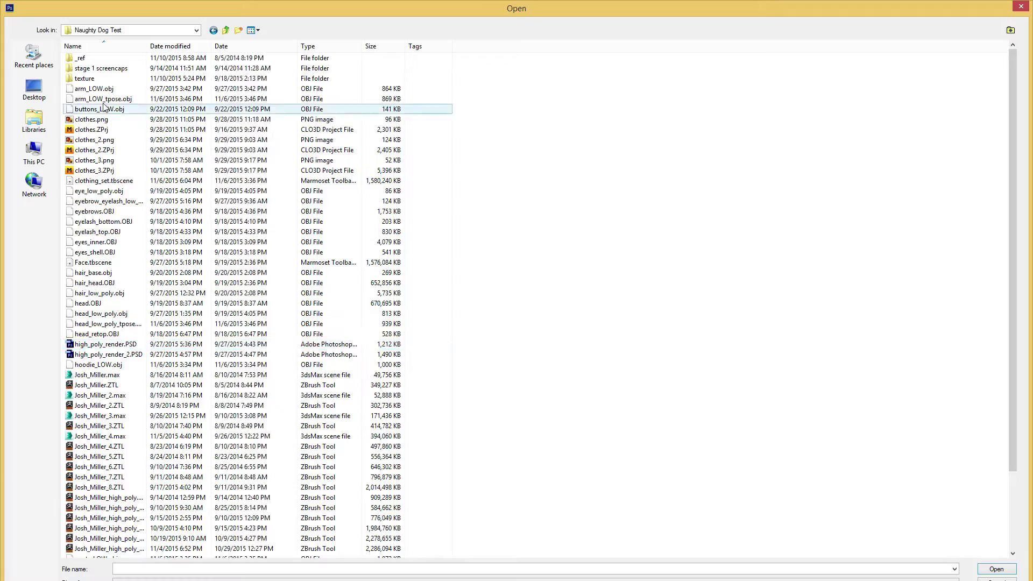
double_click(94, 58)
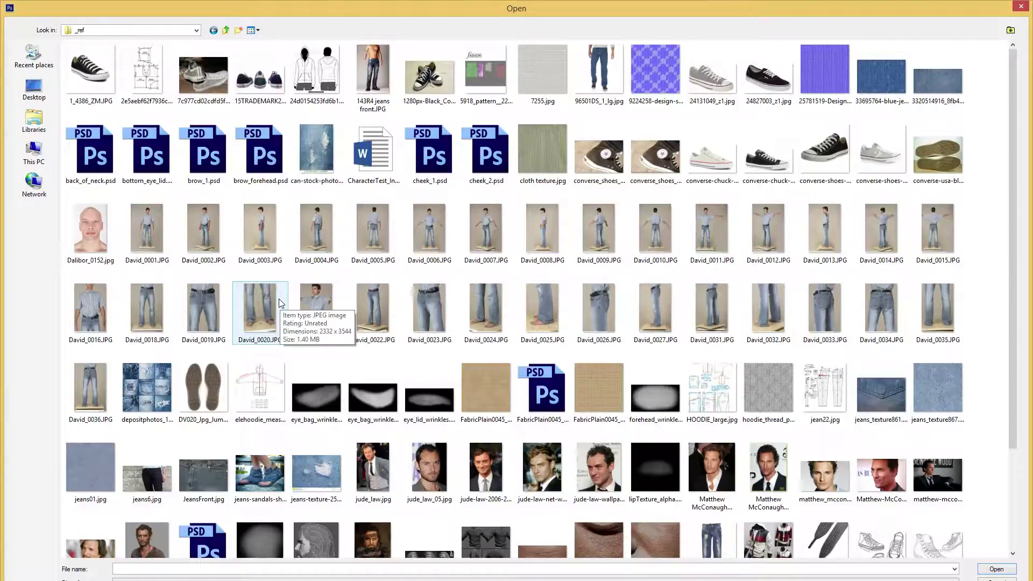
- Open the two front-view jeans reference photos numbered 0018 and 0019 together
click(151, 304)
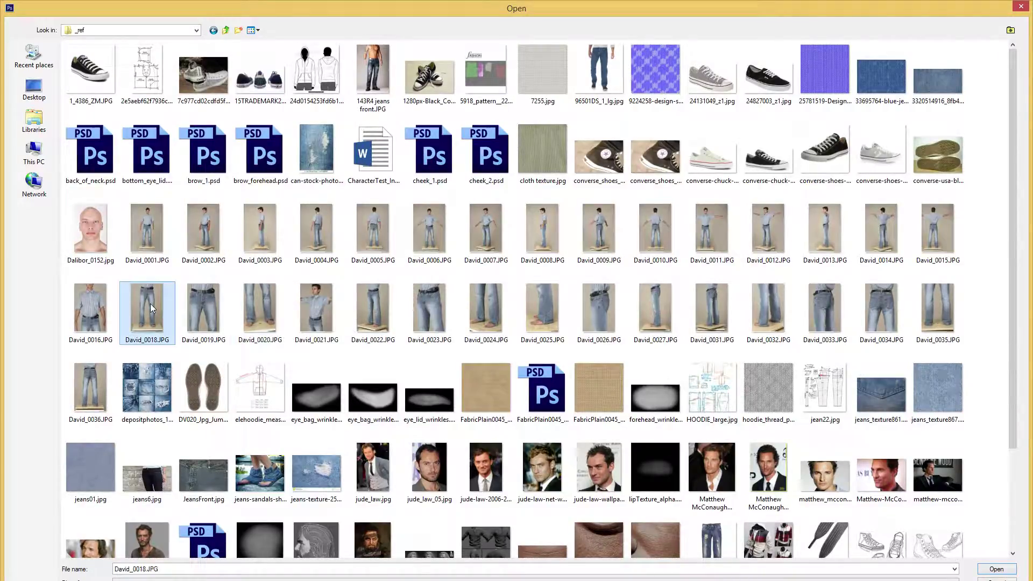
click(212, 303)
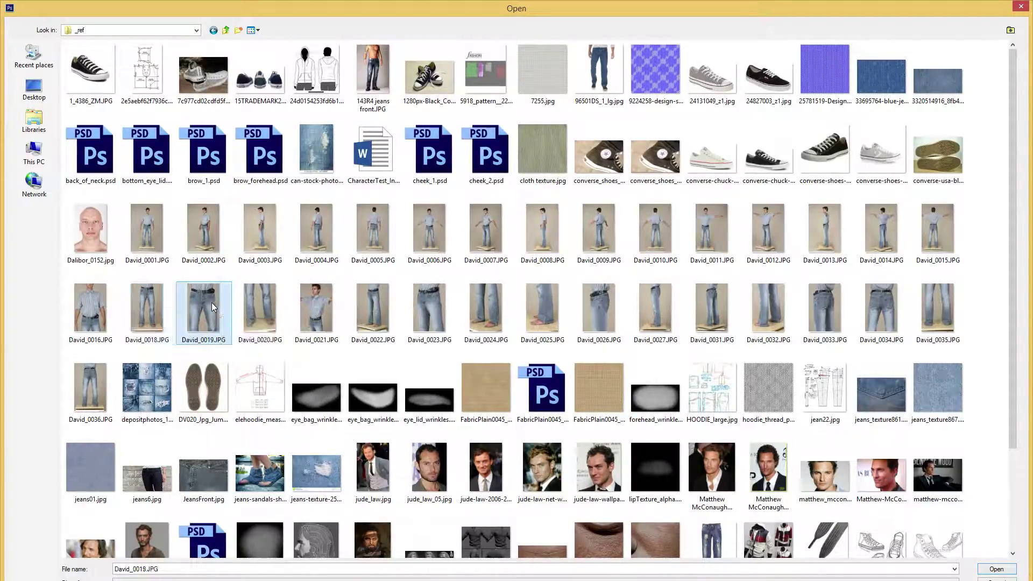
ctrl+click(154, 305)
click(991, 570)
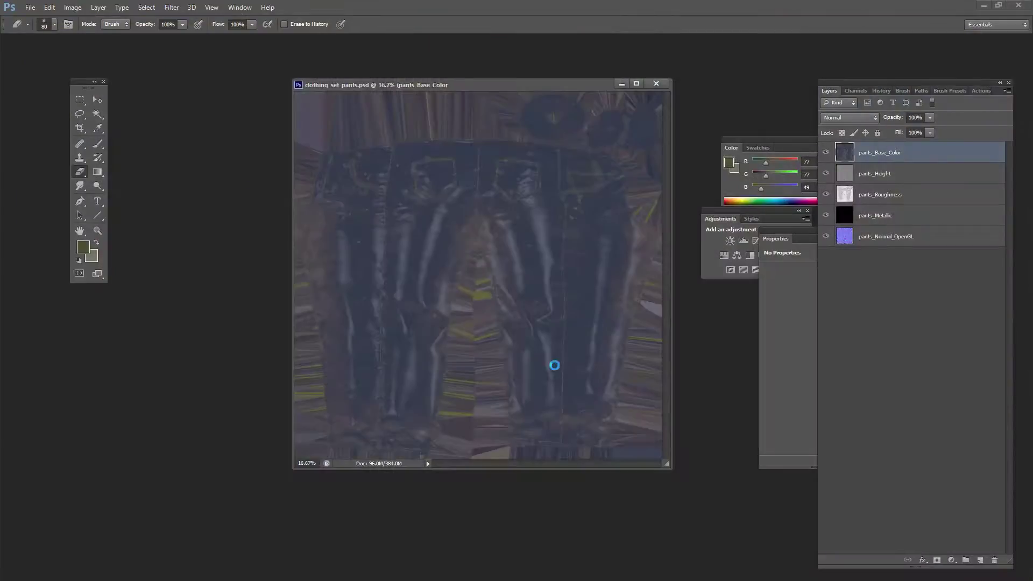
- Separate the pants texture and both jeans photos into floating windows, arrange them, and compare the texture with the closer photo
drag(494, 96, 438, 178)
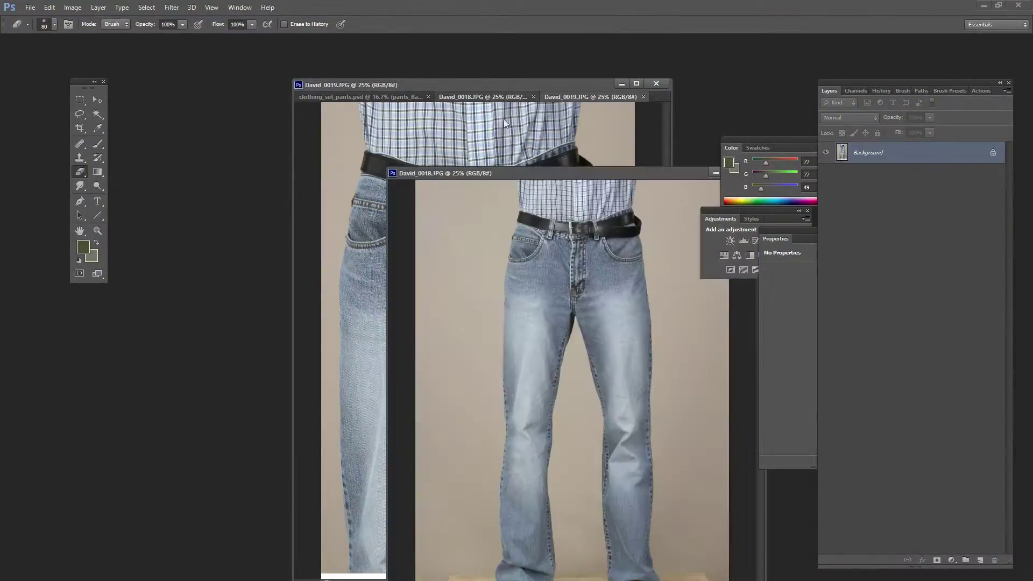
drag(503, 97, 442, 61)
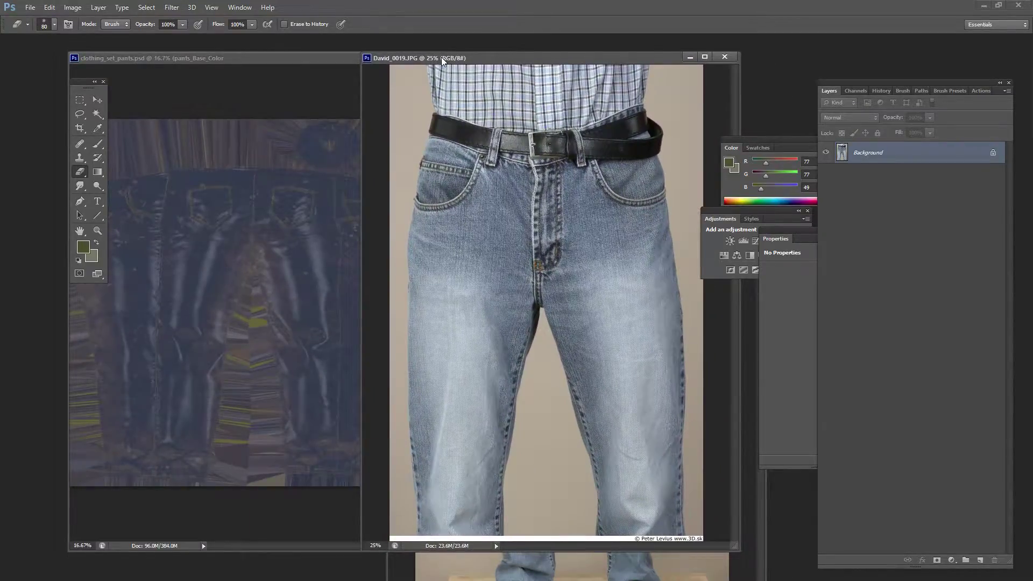
drag(301, 56, 369, 56)
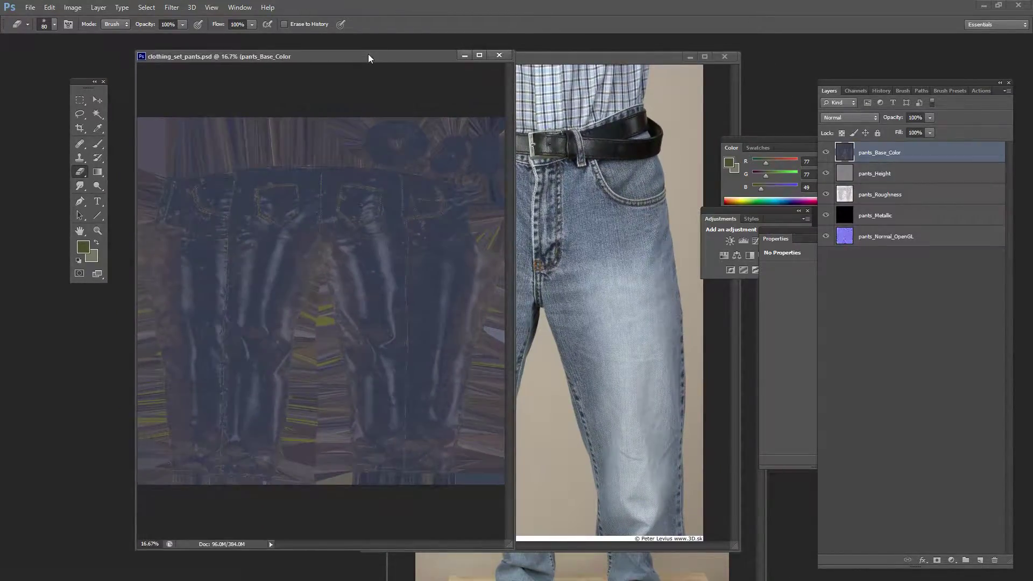
alt+scroll(173, 212, up, 3)
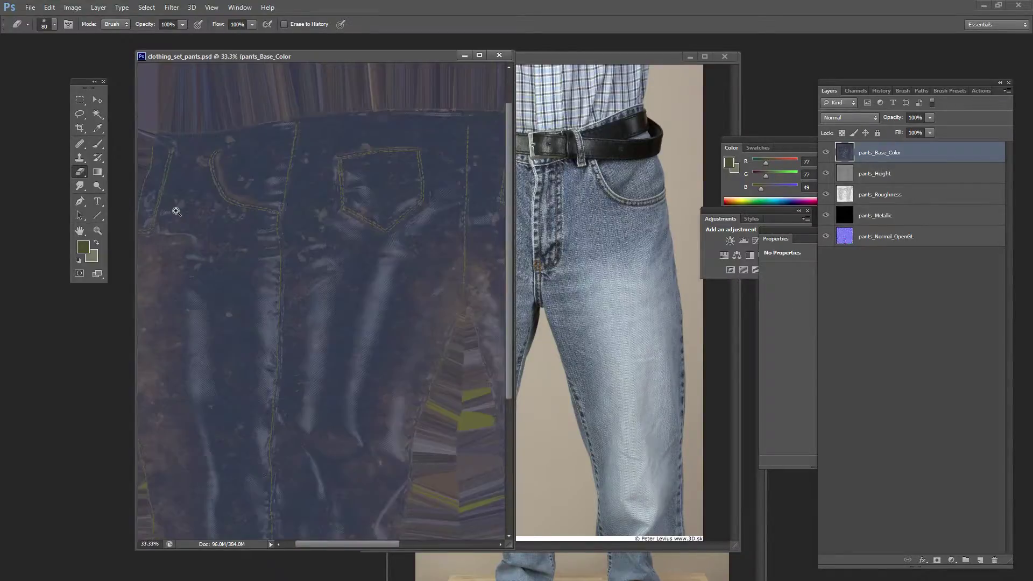
drag(172, 212, 304, 191)
alt+scroll(303, 192, down, 1)
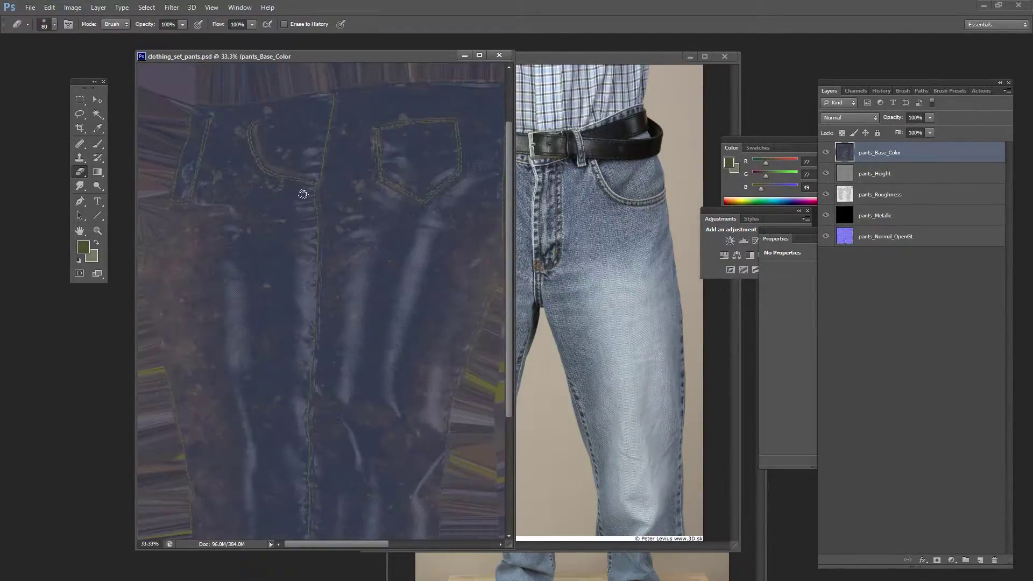
click(592, 214)
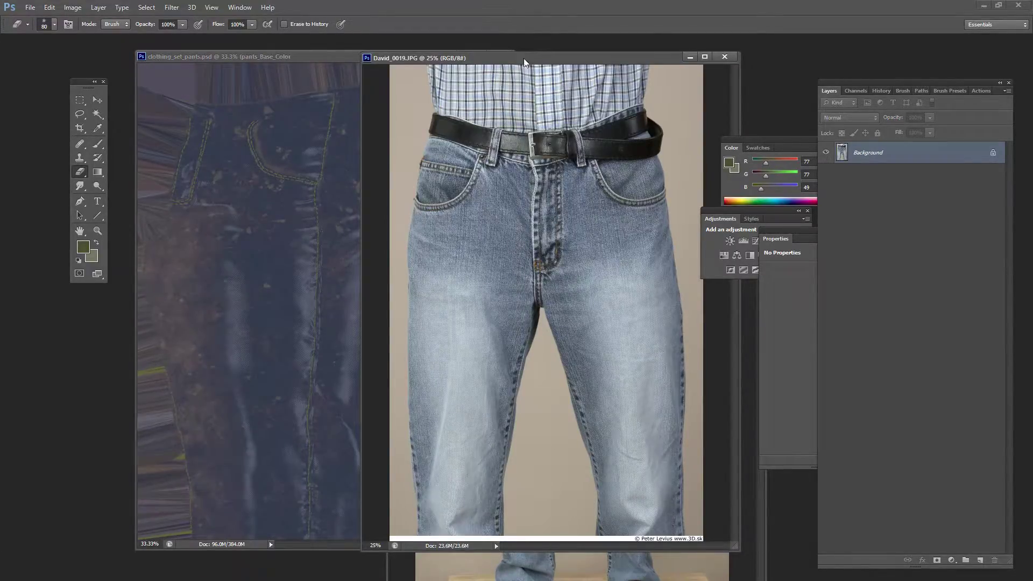
drag(527, 58, 364, 53)
- Lasso the wearer's left jeans leg in photo 0018, from the pocket and fly down to the knee
key(l)
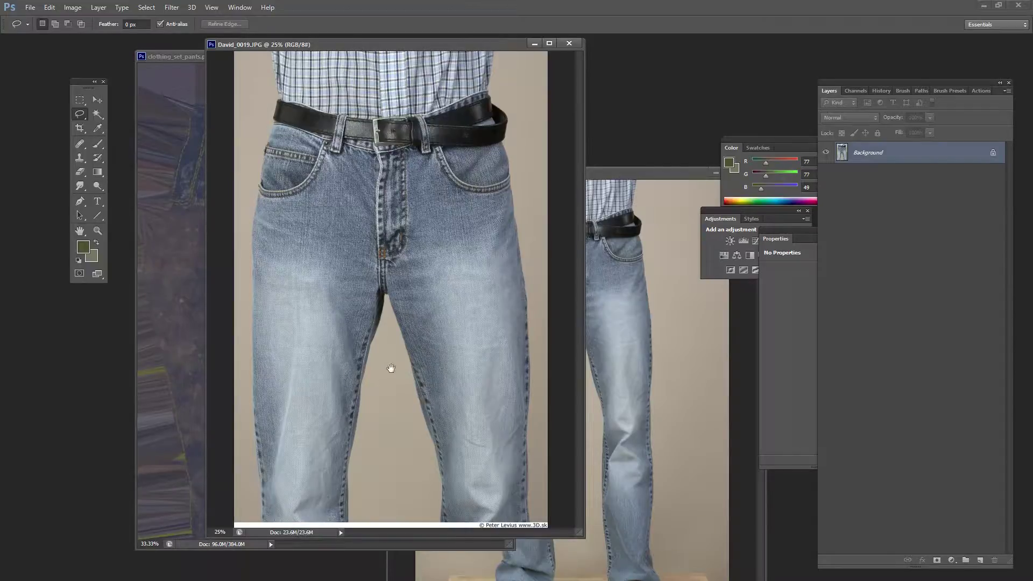
key(ctrl+minus)
click(616, 207)
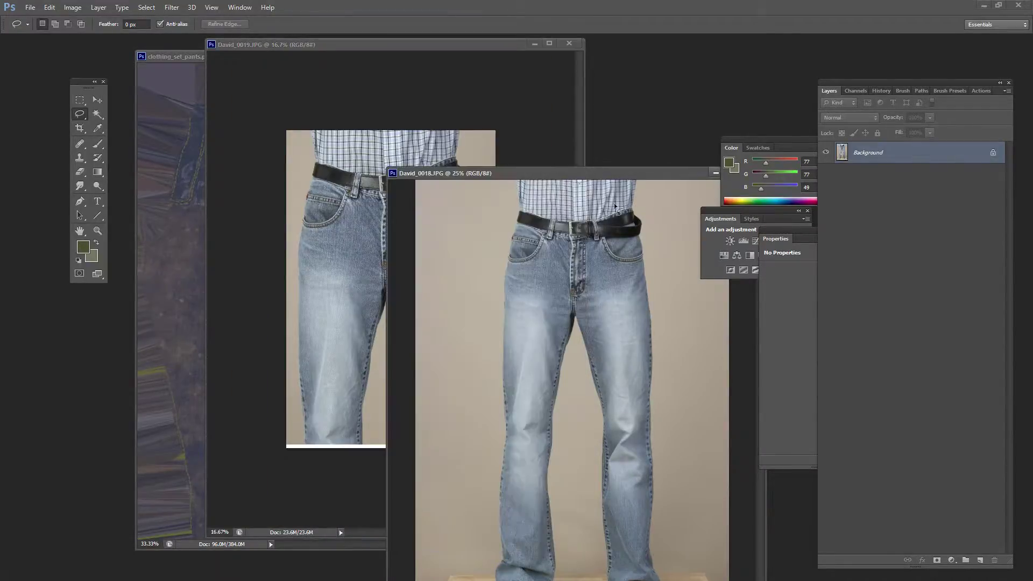
drag(569, 177, 410, 113)
alt+scroll(416, 263, up, 1)
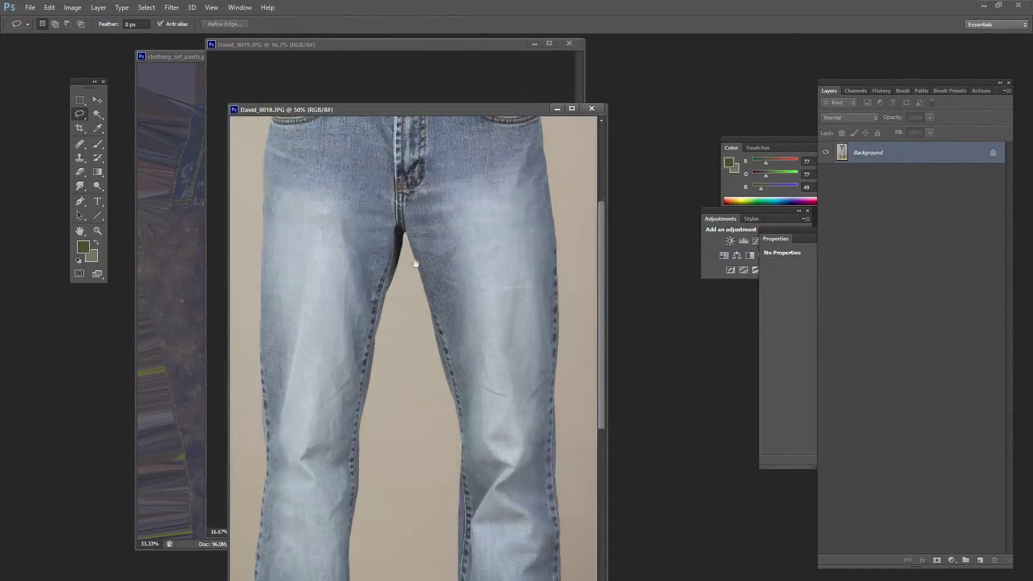
mouse_move(416, 263)
mouse_down()
mouse_move(416, 290)
mouse_move(431, 251)
mouse_move(427, 195)
mouse_move(448, 195)
mouse_move(493, 227)
mouse_up()
alt+scroll(425, 320, down, 1)
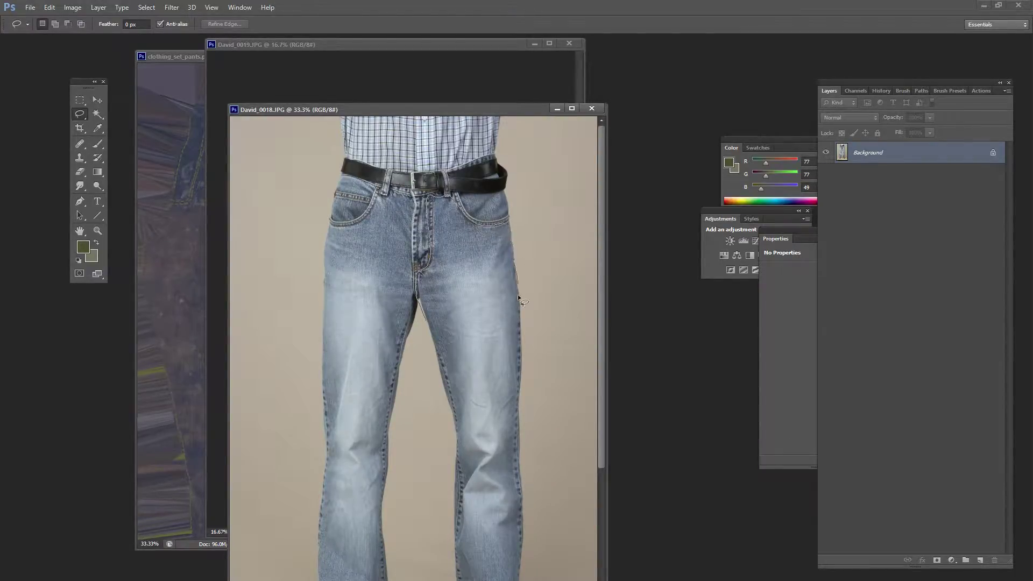
mouse_move(518, 294)
mouse_down()
mouse_move(522, 419)
mouse_move(483, 438)
mouse_up()
mouse_move(444, 399)
mouse_down()
mouse_move(435, 326)
mouse_move(416, 294)
mouse_up()
scroll(397, 249, down, 5)
alt+scroll(407, 199, up, 1)
scroll(407, 199, up, 2)
- Refine the leg selection along the inner seam and subtract the stitched fly area from it
key(shift)
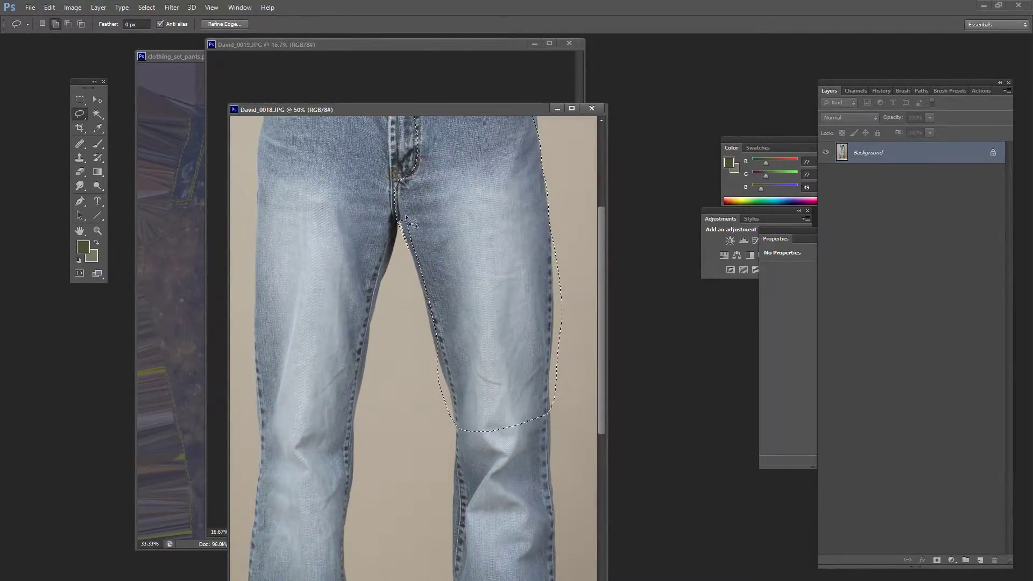
scroll(423, 262, down, 1)
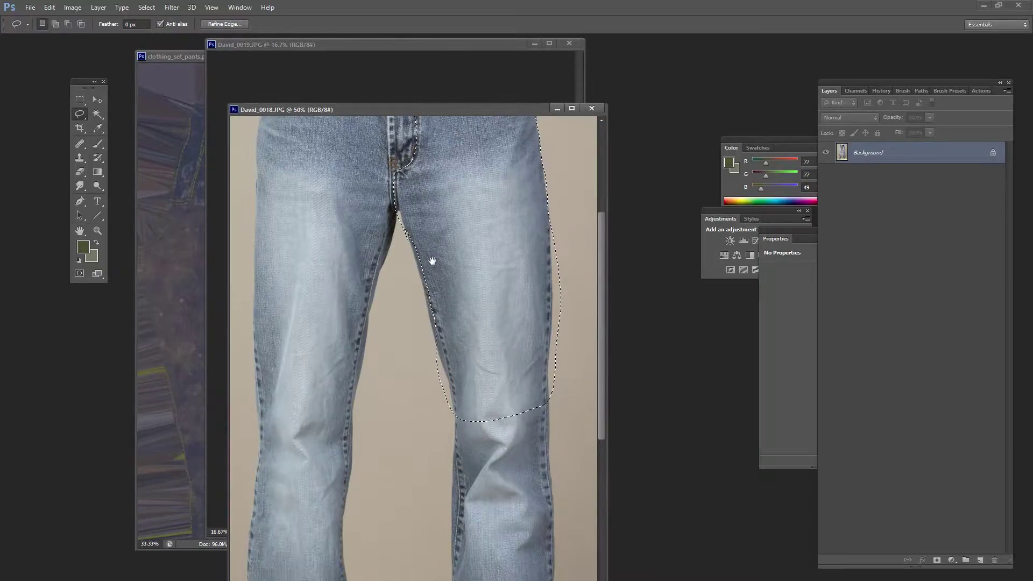
mouse_move(447, 331)
mouse_down()
mouse_move(425, 242)
mouse_move(395, 229)
mouse_move(429, 273)
mouse_move(444, 351)
mouse_up()
scroll(414, 248, up, 1)
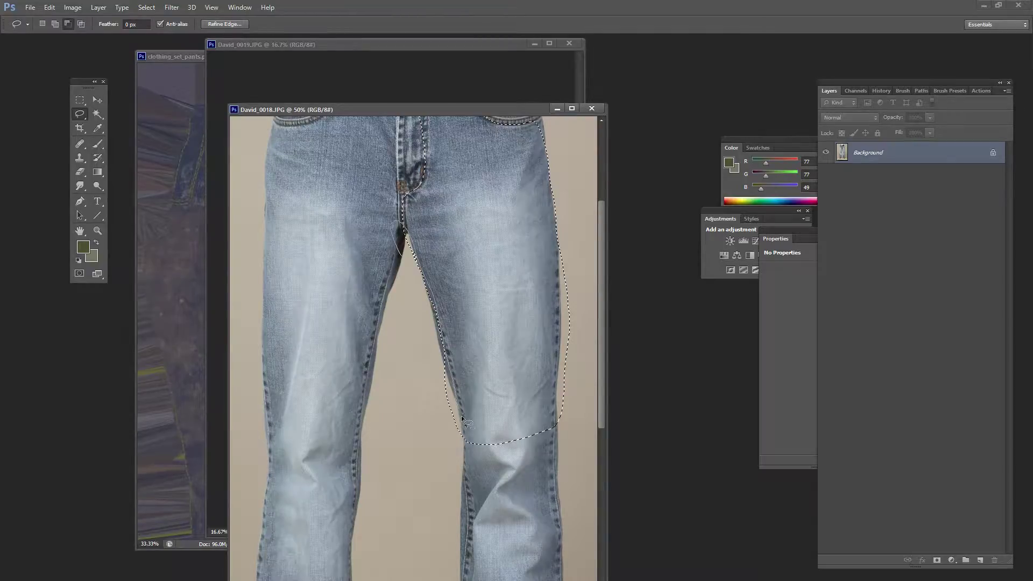
alt+drag(461, 416, 464, 430)
mouse_move(429, 397)
mouse_down()
mouse_move(412, 368)
mouse_move(385, 461)
mouse_up()
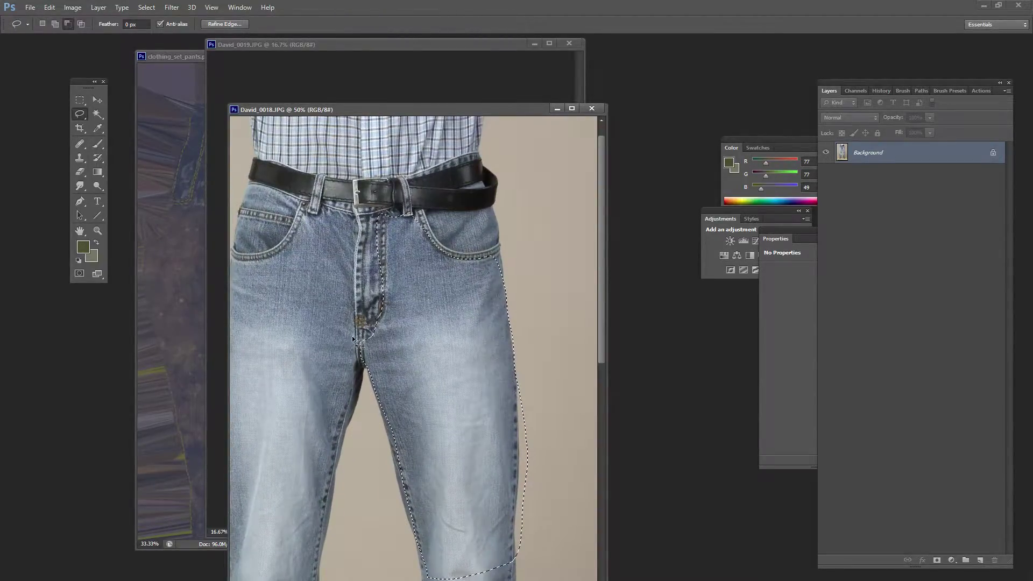
mouse_move(352, 336)
alt+mouse_down()
mouse_move(385, 325)
mouse_move(378, 209)
mouse_move(347, 269)
mouse_move(348, 332)
mouse_move(369, 346)
mouse_move(393, 326)
mouse_move(375, 213)
alt+mouse_up()
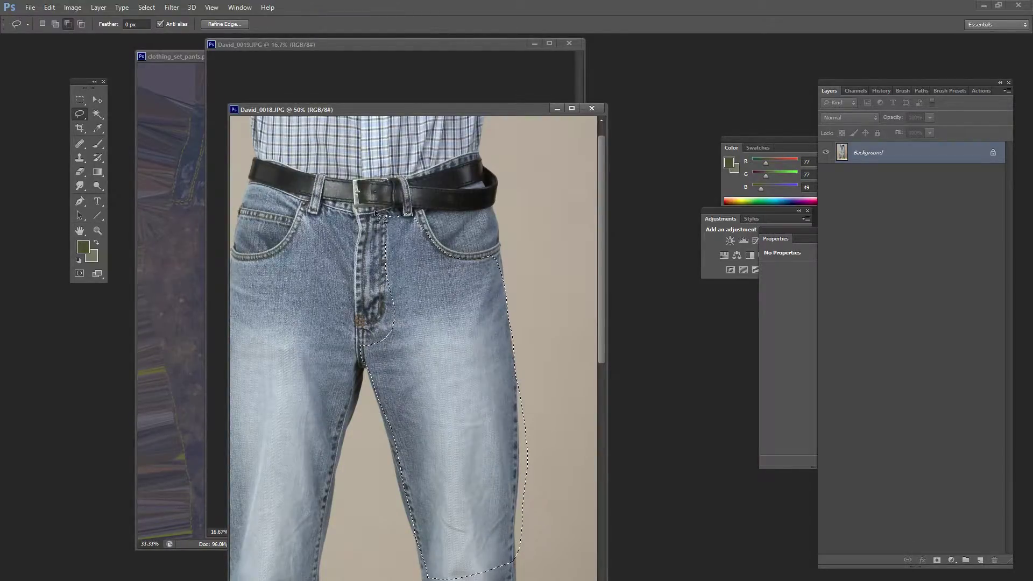
scroll(376, 339, down, 1)
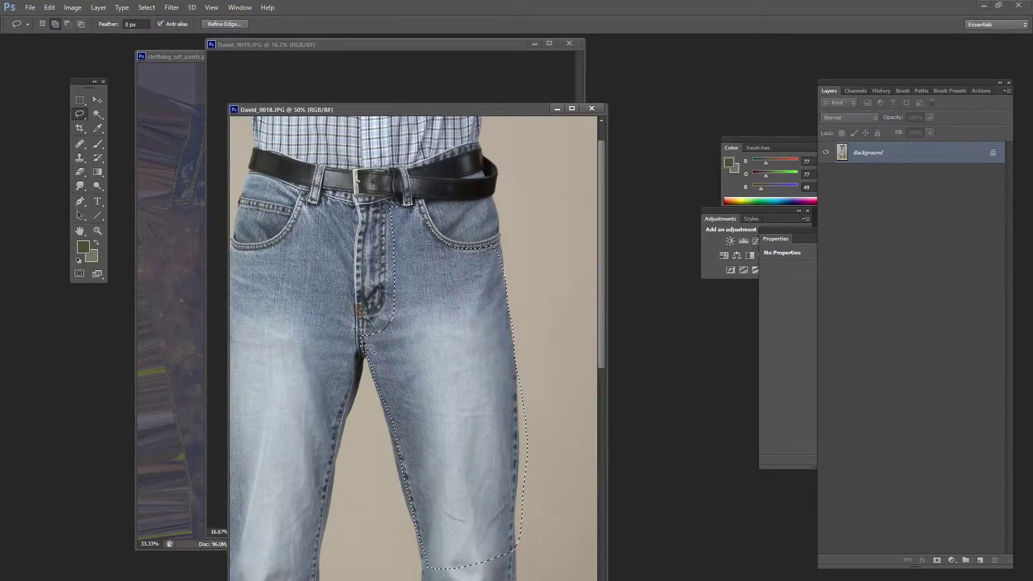
- Add the denim beside the fly to the leg selection in photo 0018 and subtract the stitched outer seam from it
mouse_move(408, 321)
shift+mouse_down()
mouse_move(391, 309)
mouse_move(390, 290)
mouse_move(388, 331)
mouse_move(395, 266)
shift+mouse_up()
drag(395, 258, 396, 289)
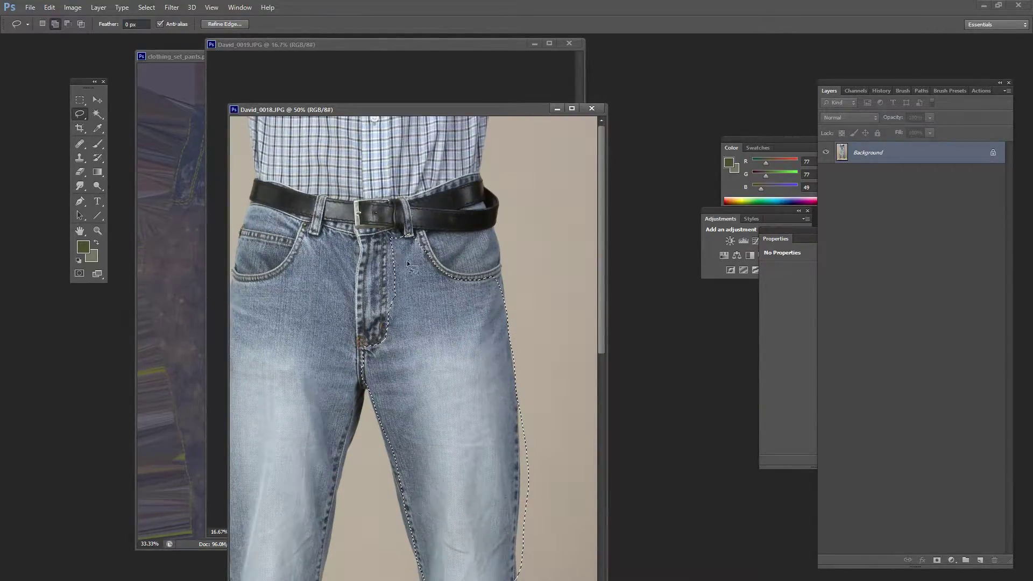
scroll(395, 302, down, 5)
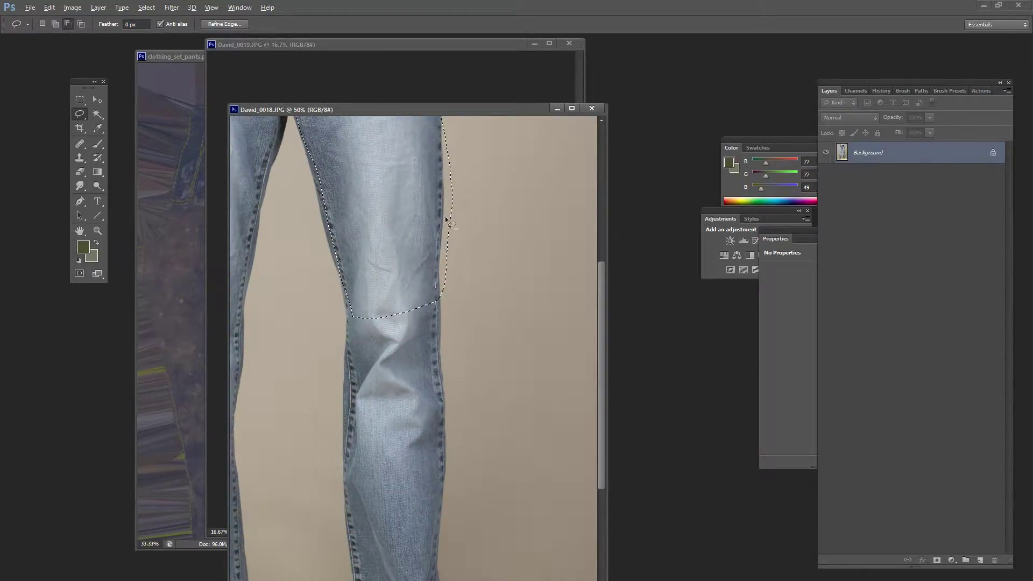
scroll(441, 356, up, 1)
mouse_move(440, 356)
alt+mouse_down()
mouse_move(470, 272)
mouse_move(442, 352)
alt+mouse_up()
scroll(453, 305, up, 2)
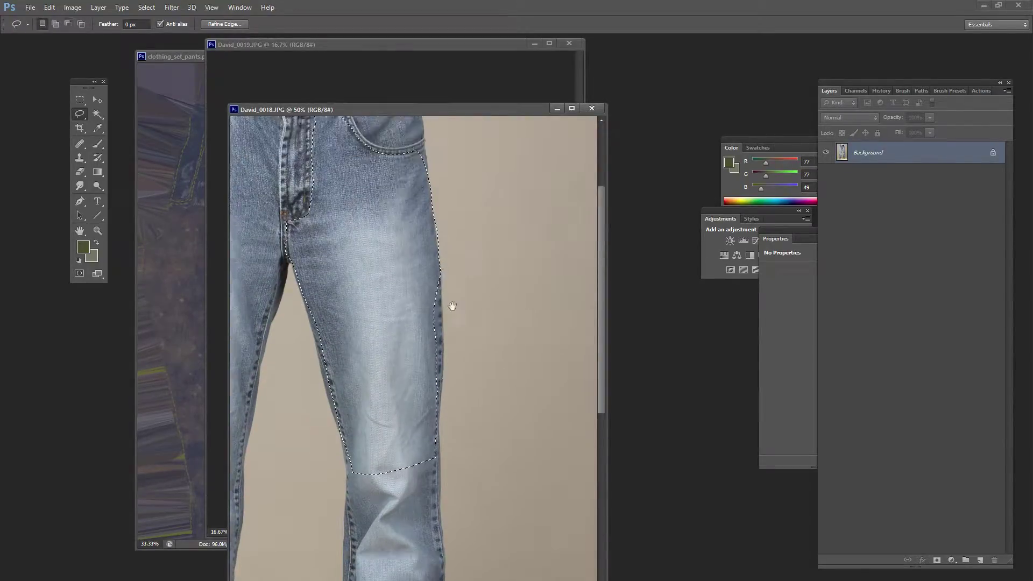
scroll(440, 320, up, 1)
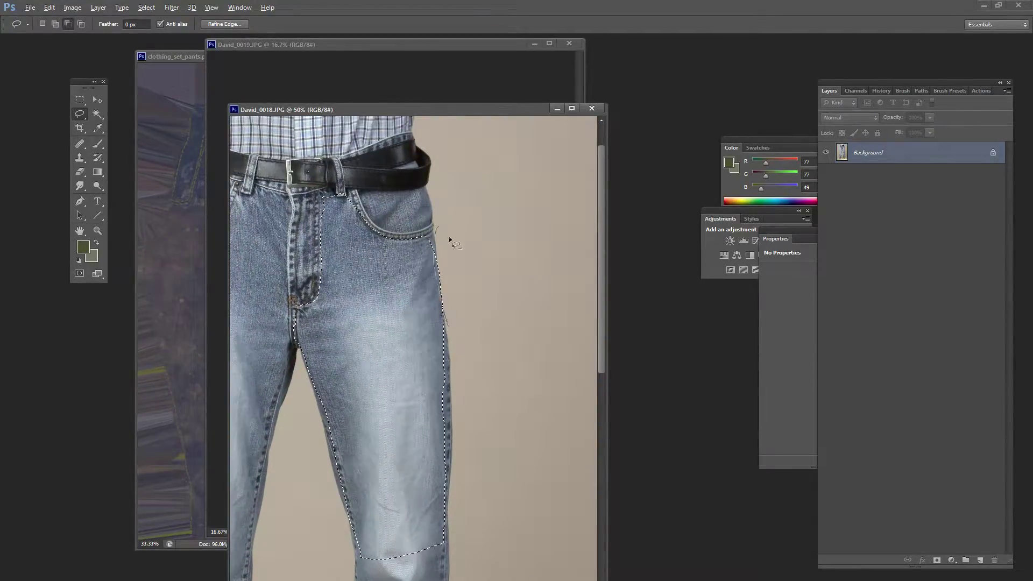
alt+scroll(456, 383, down, 1)
alt+scroll(438, 323, up, 1)
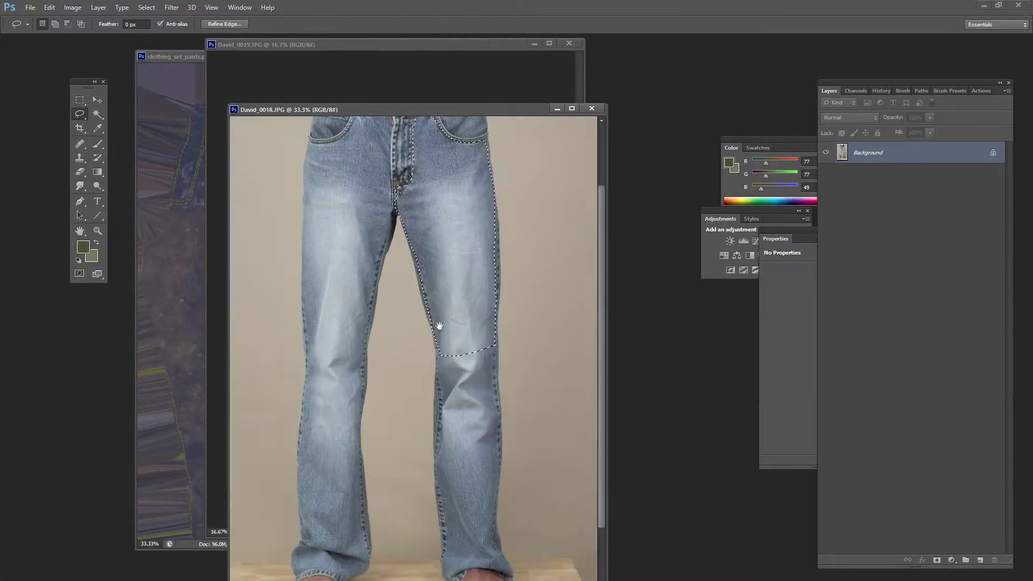
scroll(438, 323, down, 1)
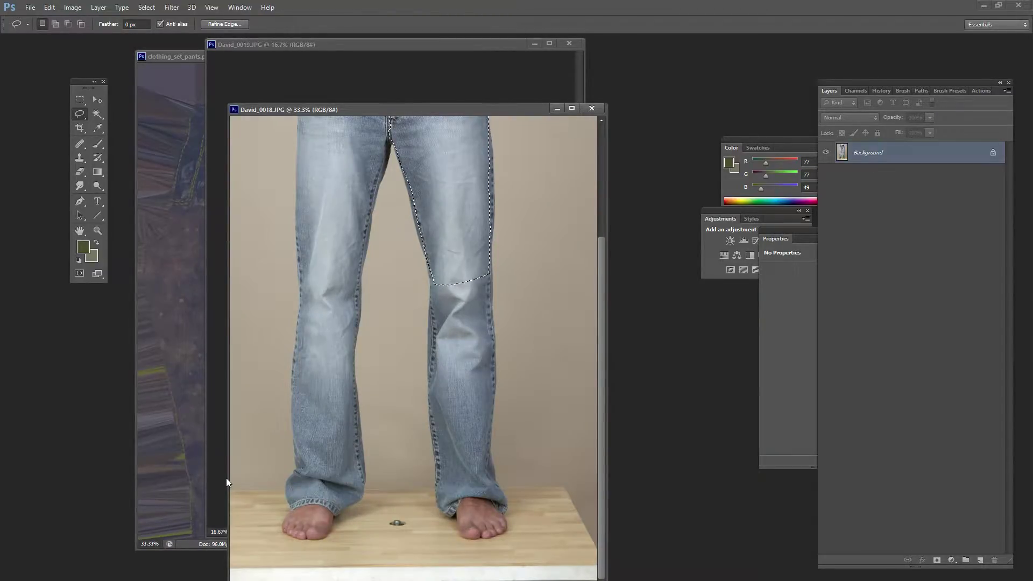
- Start opening another file and go to the texture folder inside Naughty Dog Test
click(29, 8)
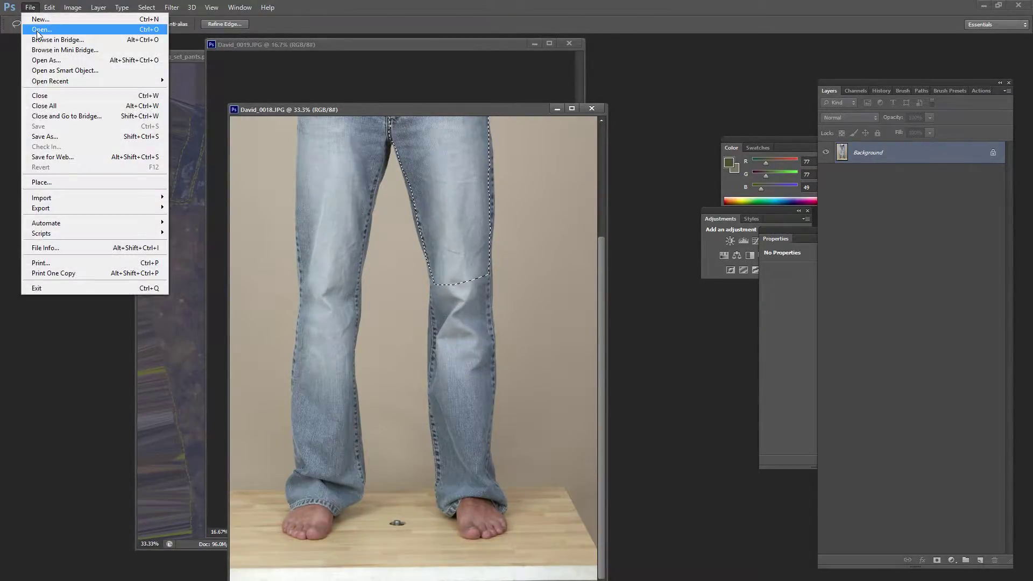
click(39, 30)
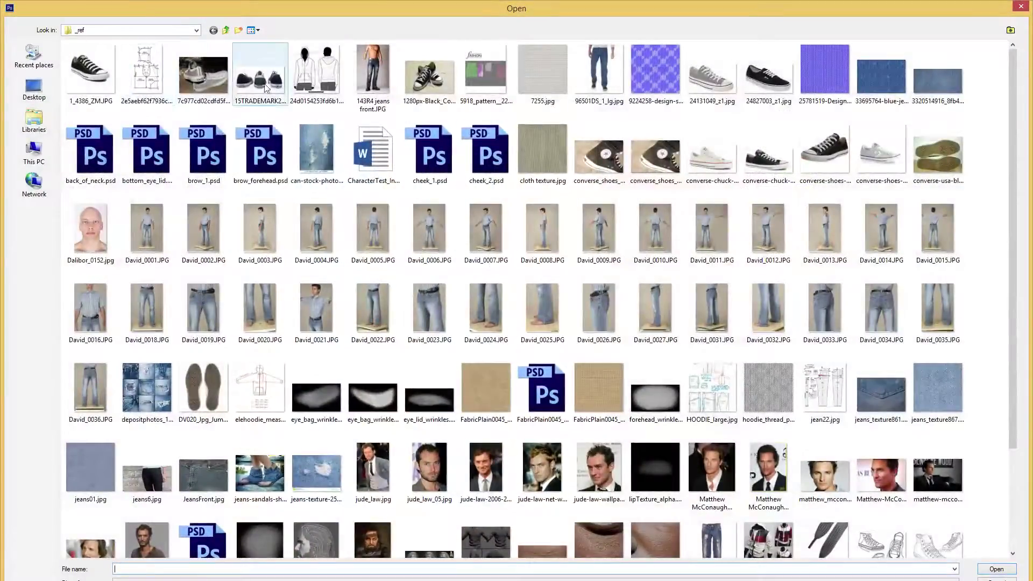
click(225, 30)
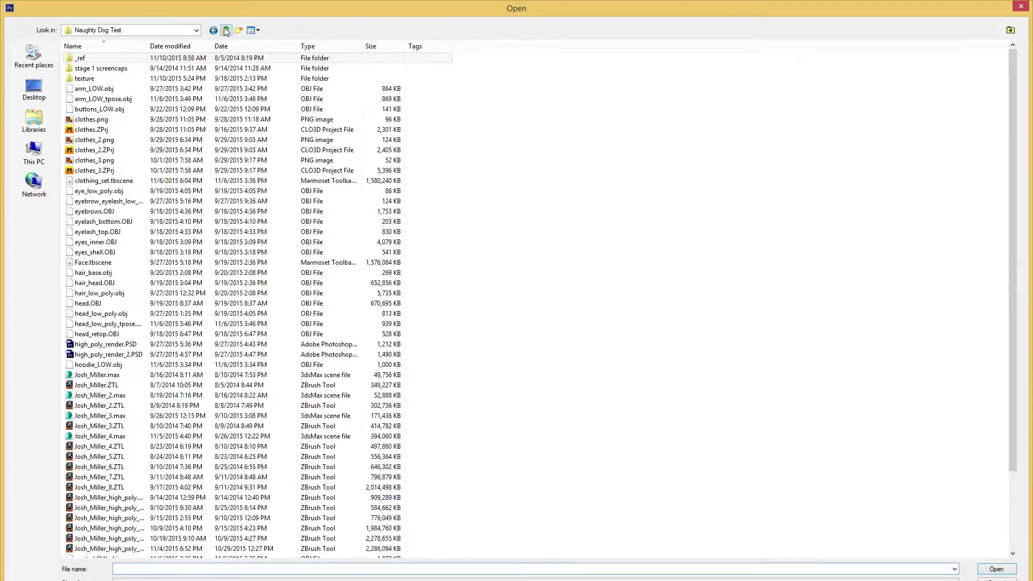
double_click(143, 79)
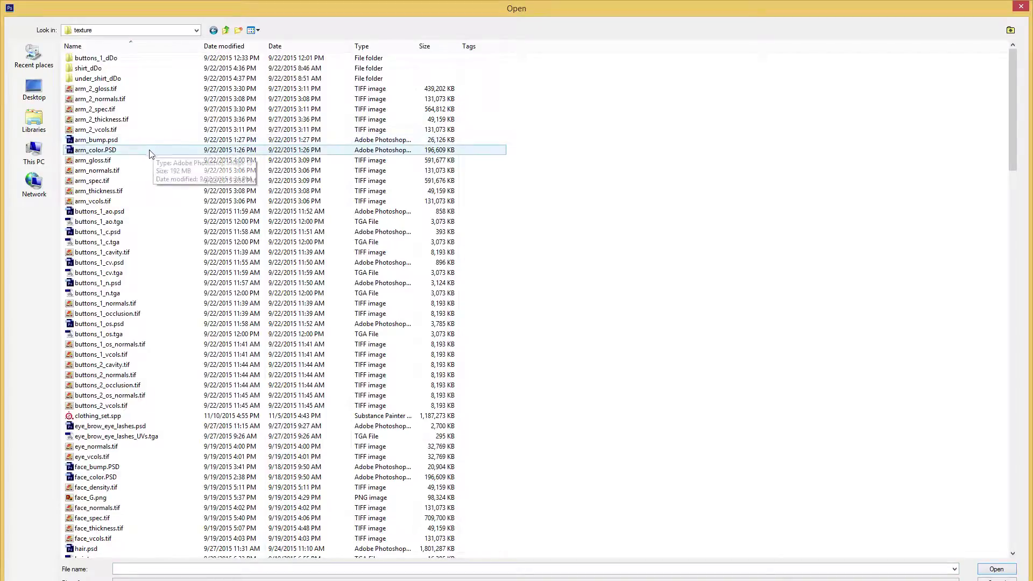
scroll(151, 159, down, 2)
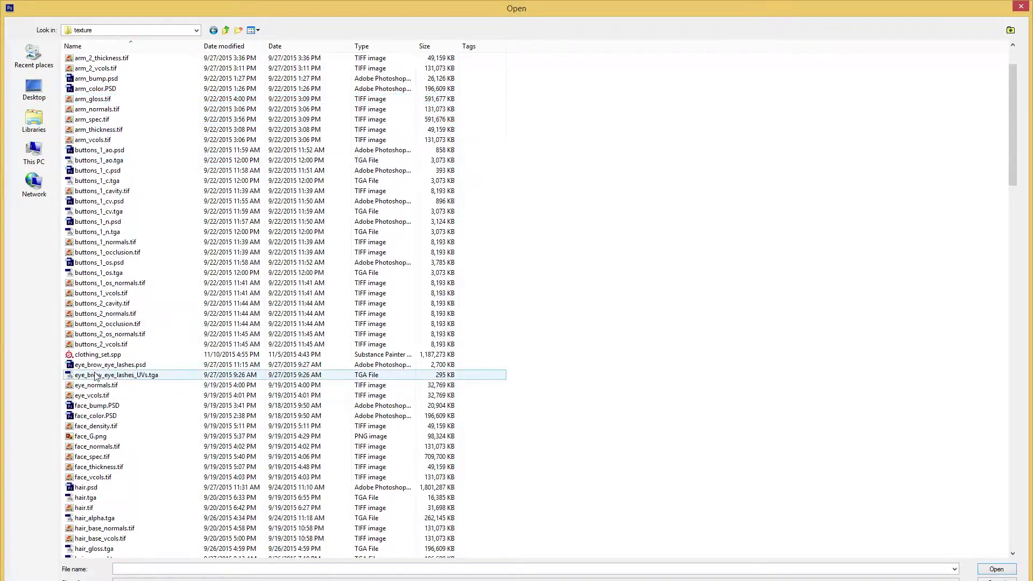
scroll(129, 384, down, 2)
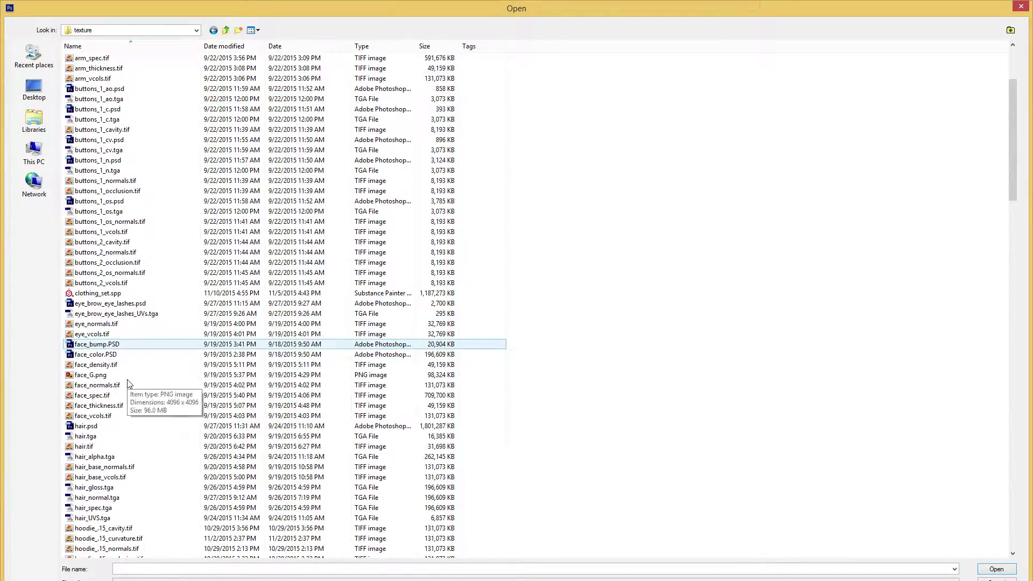
scroll(129, 383, down, 3)
scroll(129, 383, up, 7)
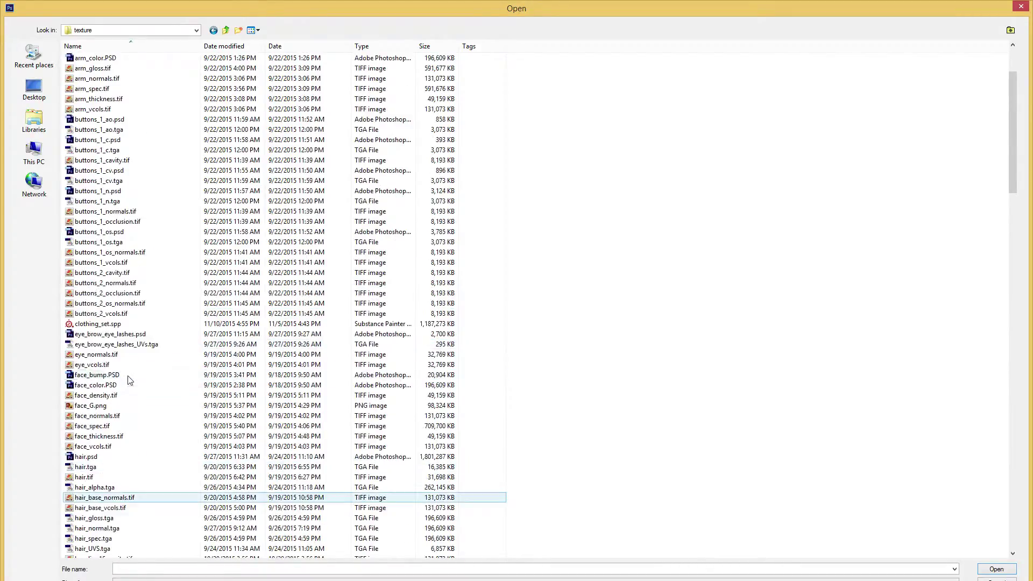
click(226, 29)
click(226, 30)
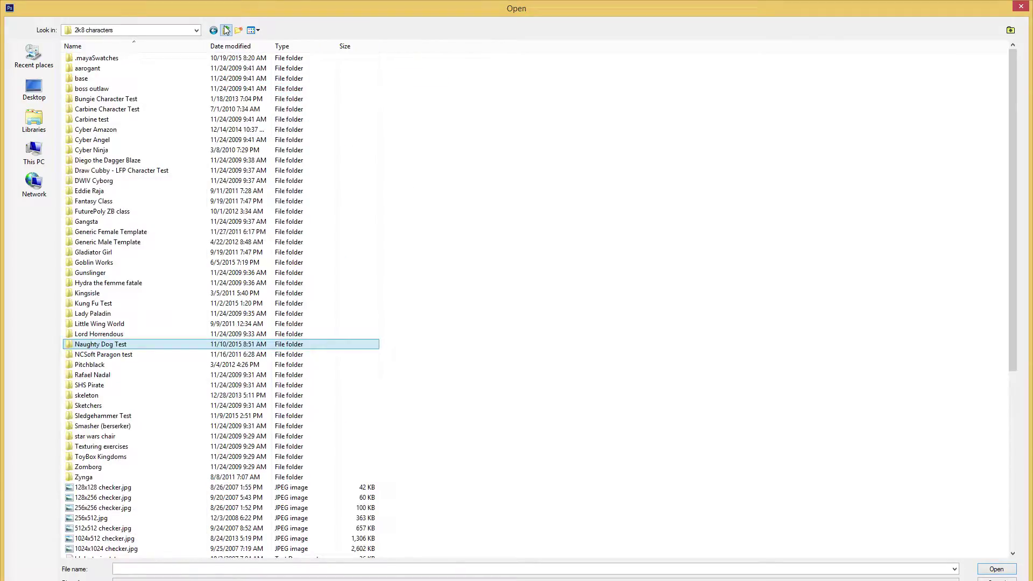
double_click(99, 345)
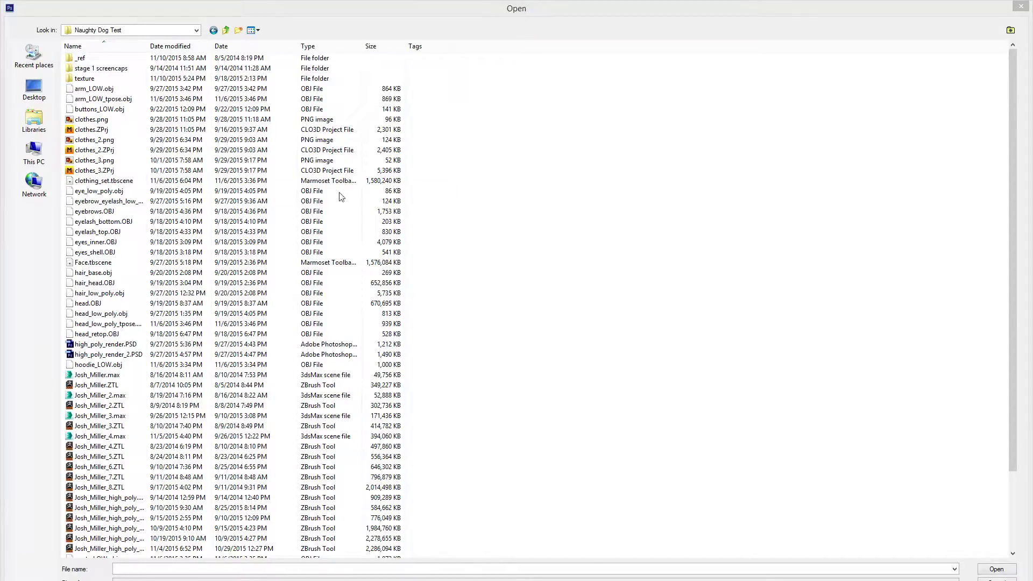
double_click(161, 79)
- Find shoes_curv.psd in the texture folder and open it
click(188, 149)
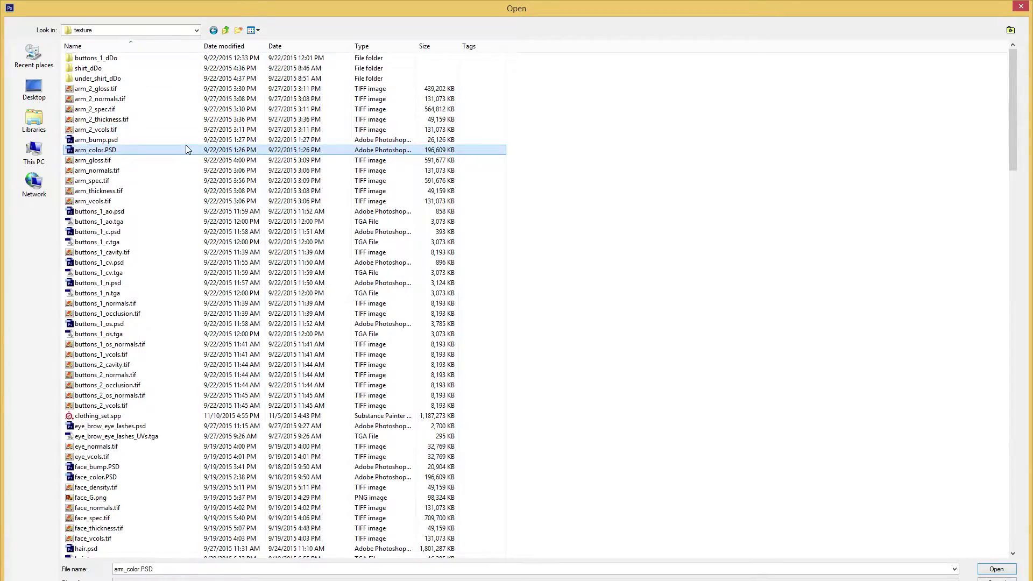
scroll(188, 149, down, 2)
scroll(189, 144, down, 2)
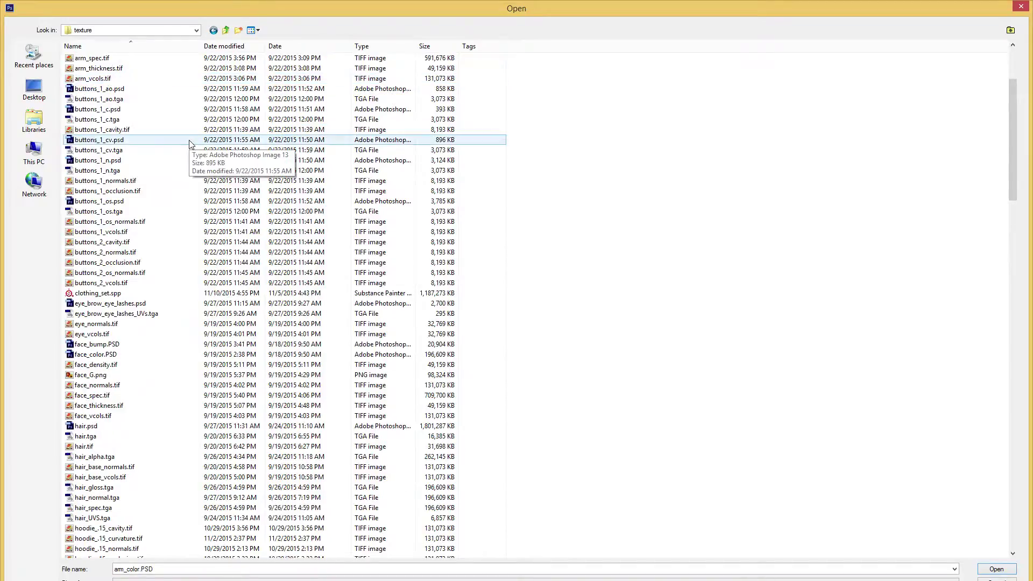
scroll(186, 148, down, 12)
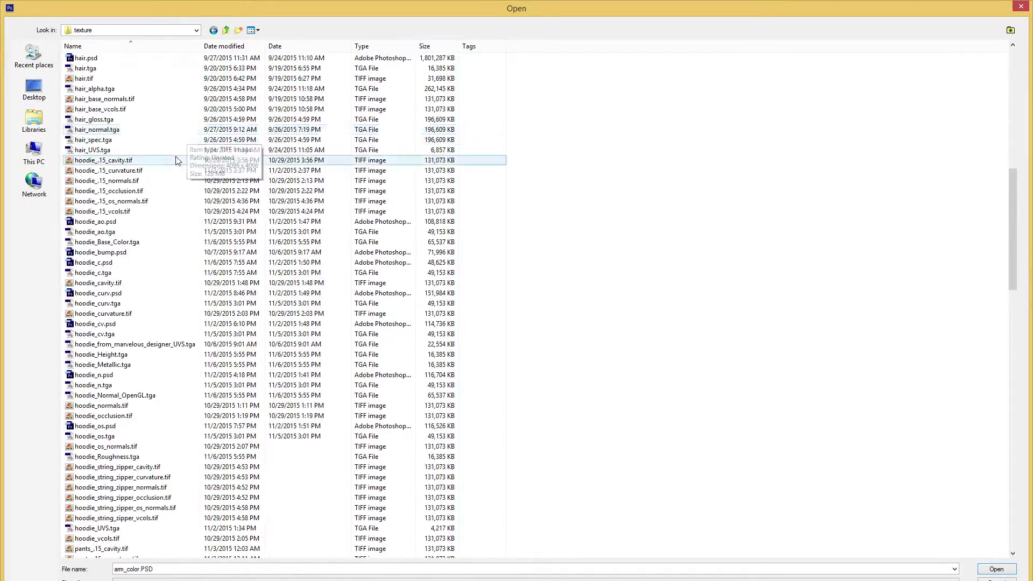
scroll(179, 156, down, 9)
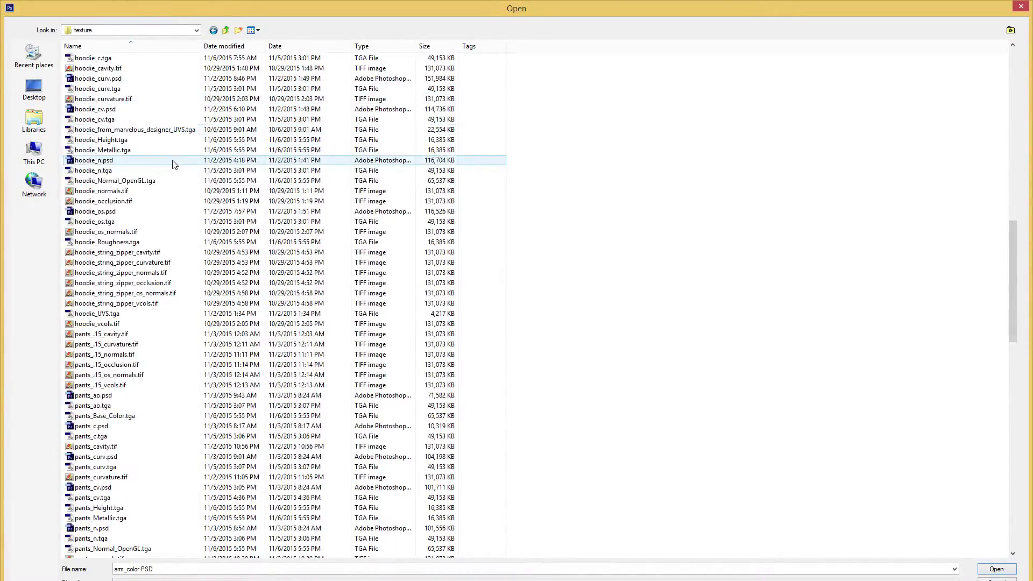
scroll(175, 162, down, 8)
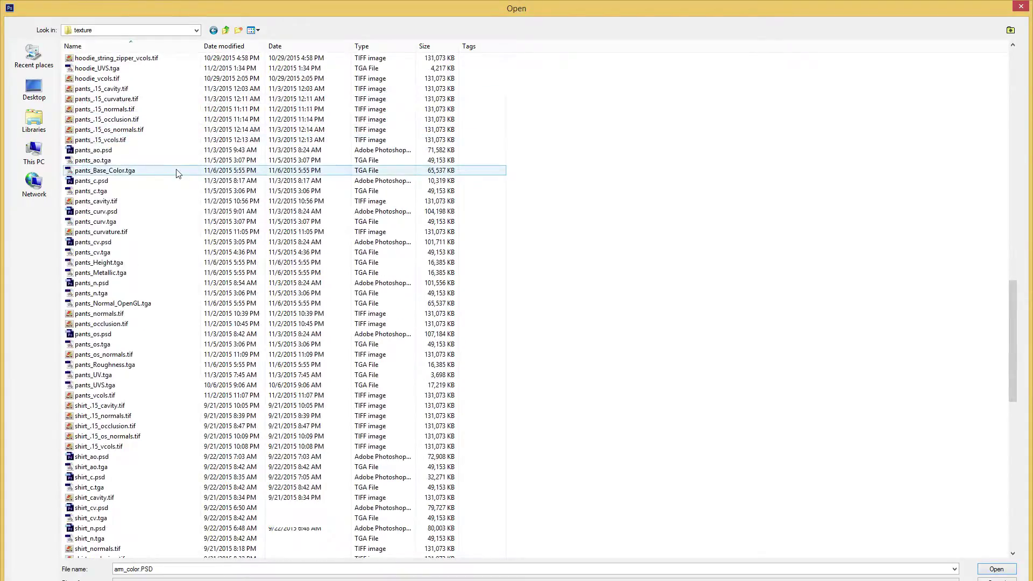
scroll(156, 253, down, 5)
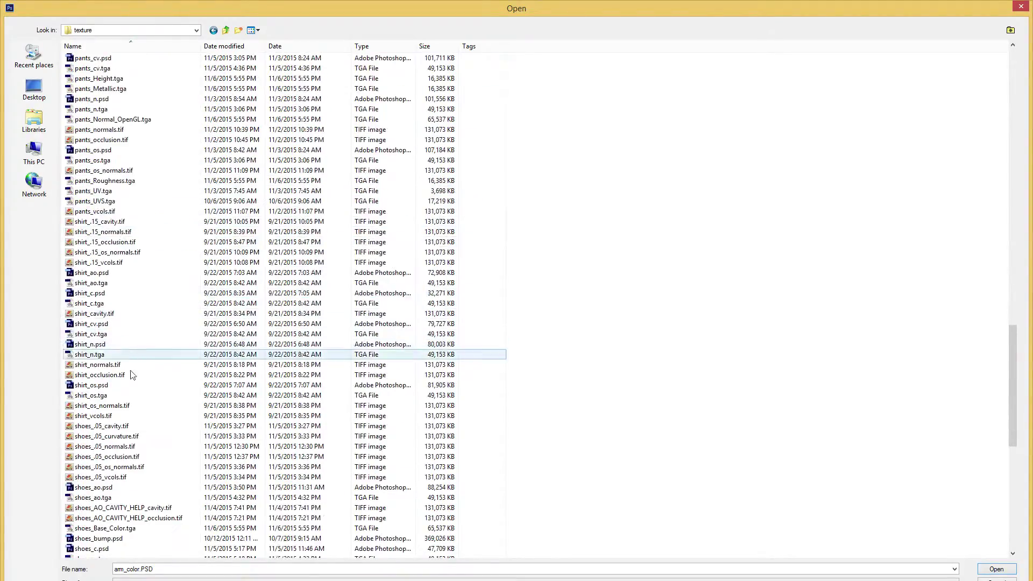
scroll(137, 435, down, 2)
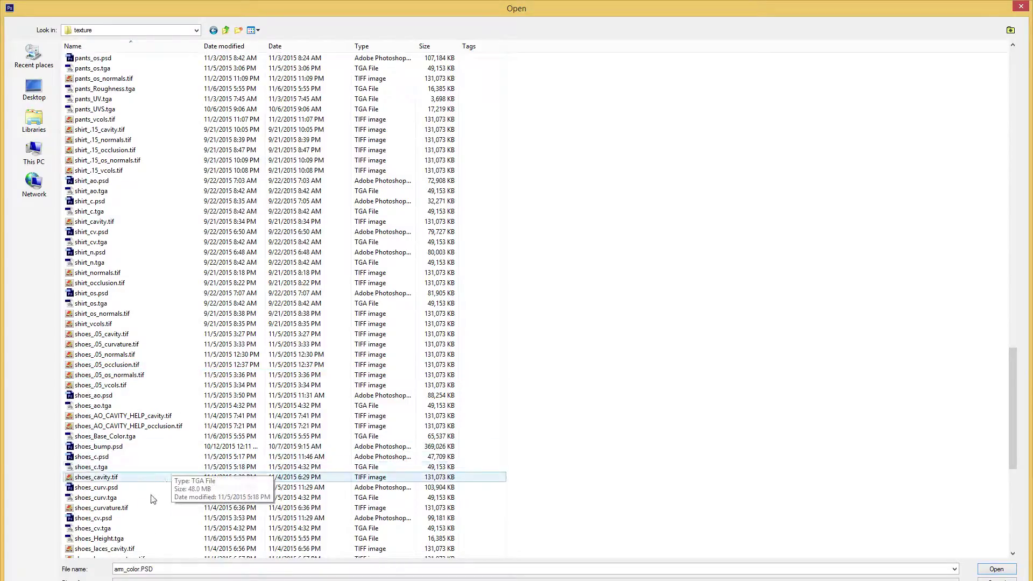
click(135, 509)
double_click(121, 487)
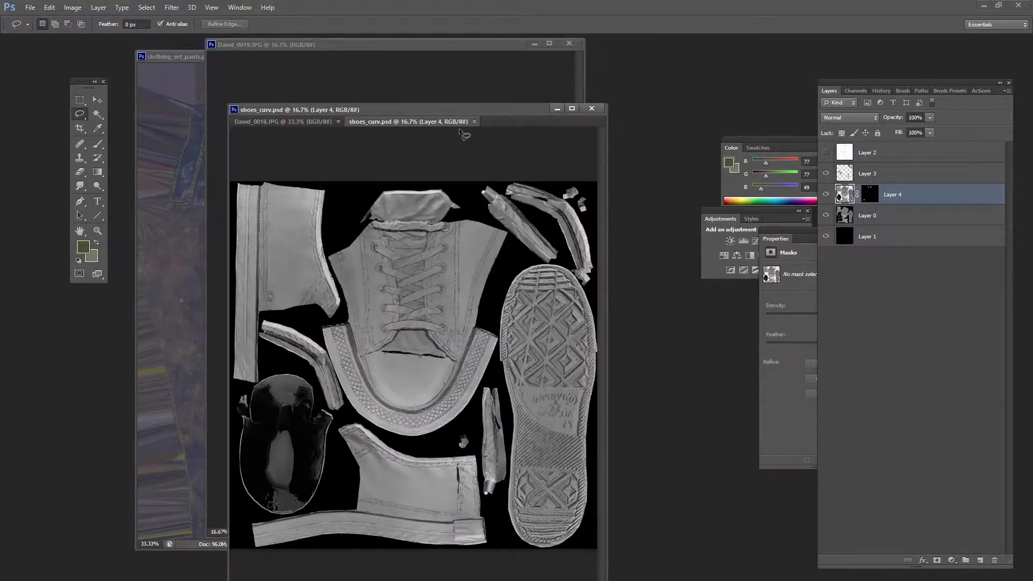
- Float the shoe curvature map in its own window, examine it maximized at closer zoom, then restore it beside the jeans photo
drag(430, 119, 208, 79)
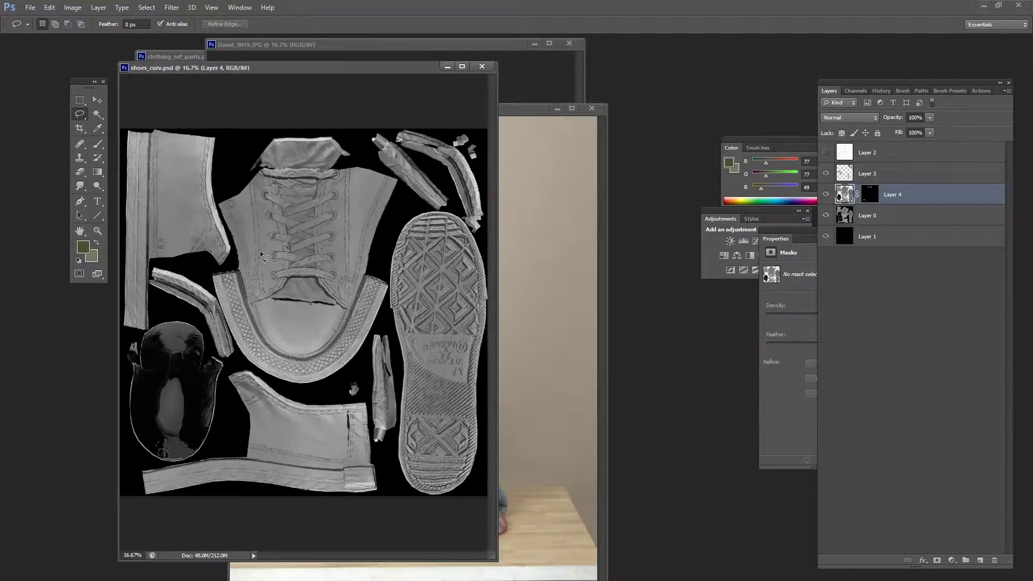
drag(314, 66, 356, 68)
double_click(356, 68)
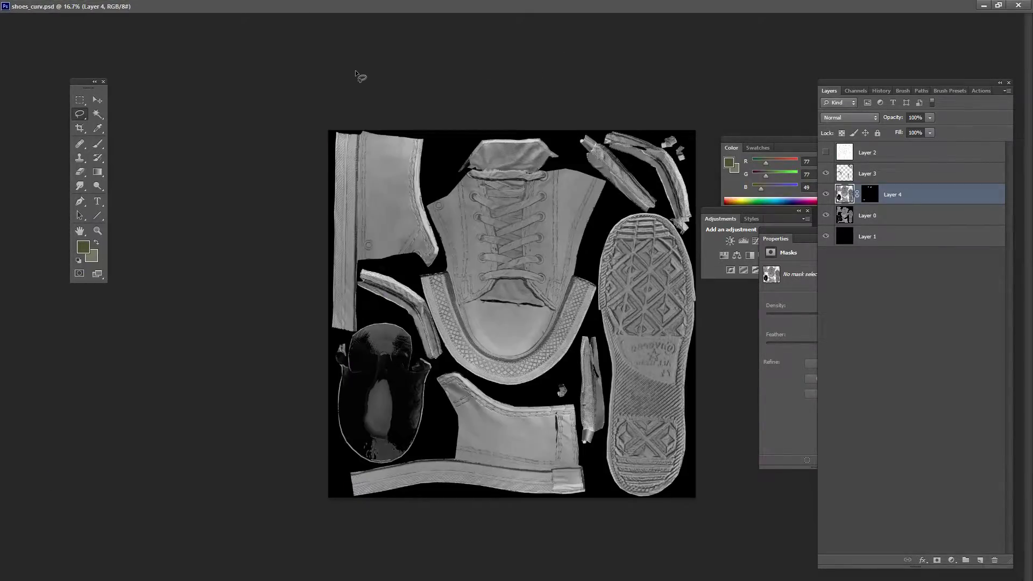
alt+scroll(489, 317, up, 2)
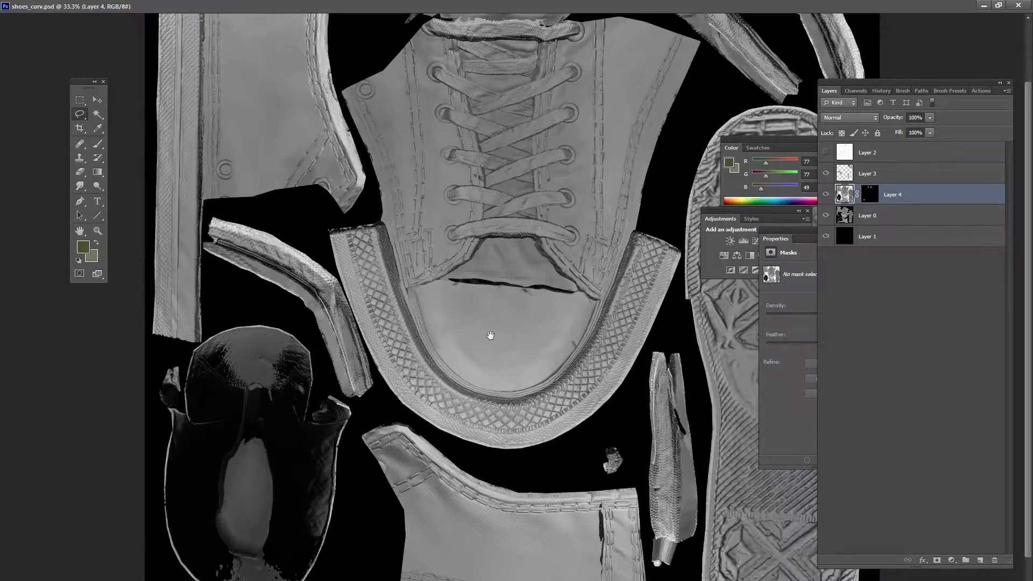
alt+scroll(491, 336, down, 1)
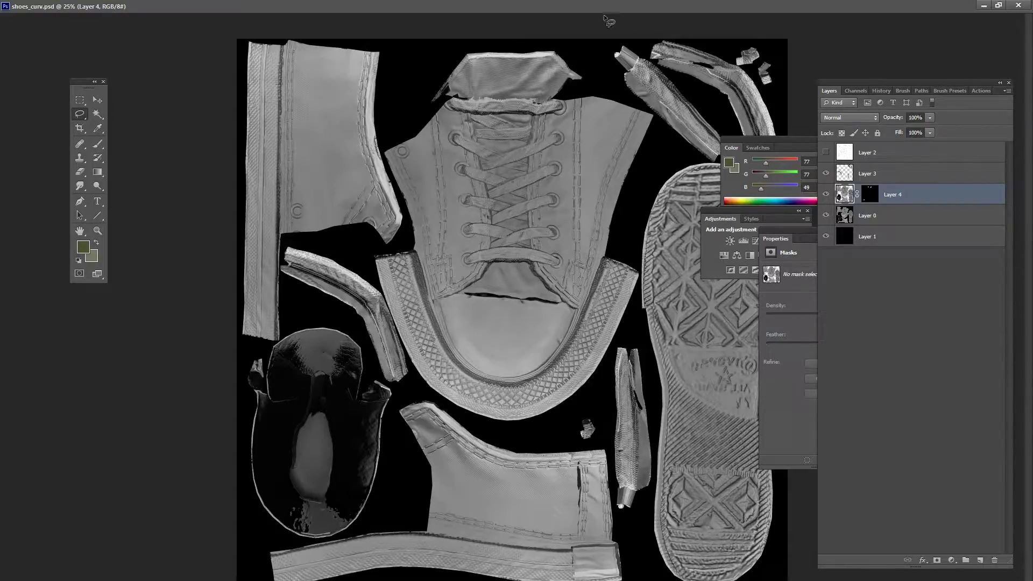
click(999, 5)
drag(385, 71, 641, 69)
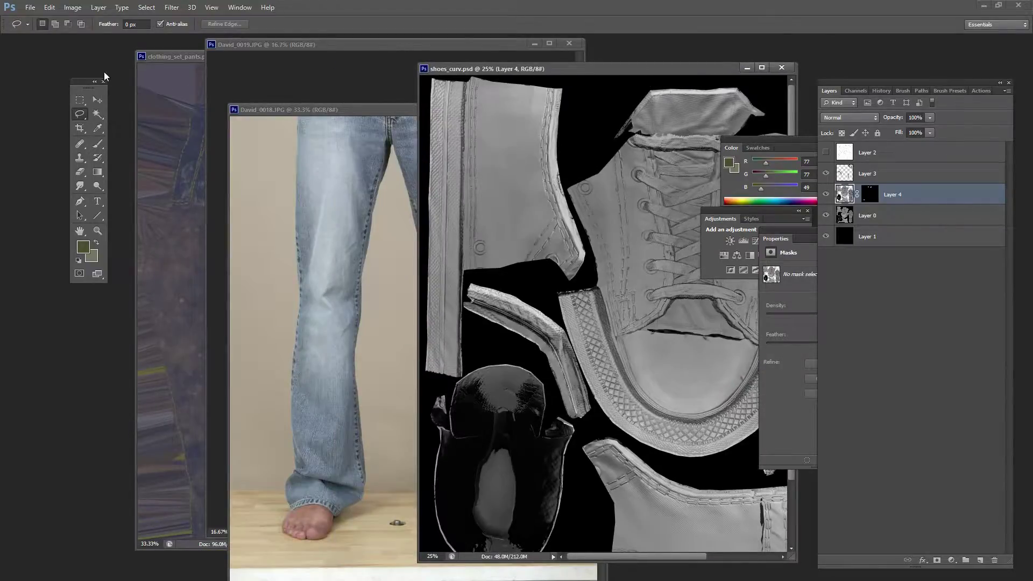
- Open shoes_cv.psd from the texture folder
click(30, 7)
click(42, 29)
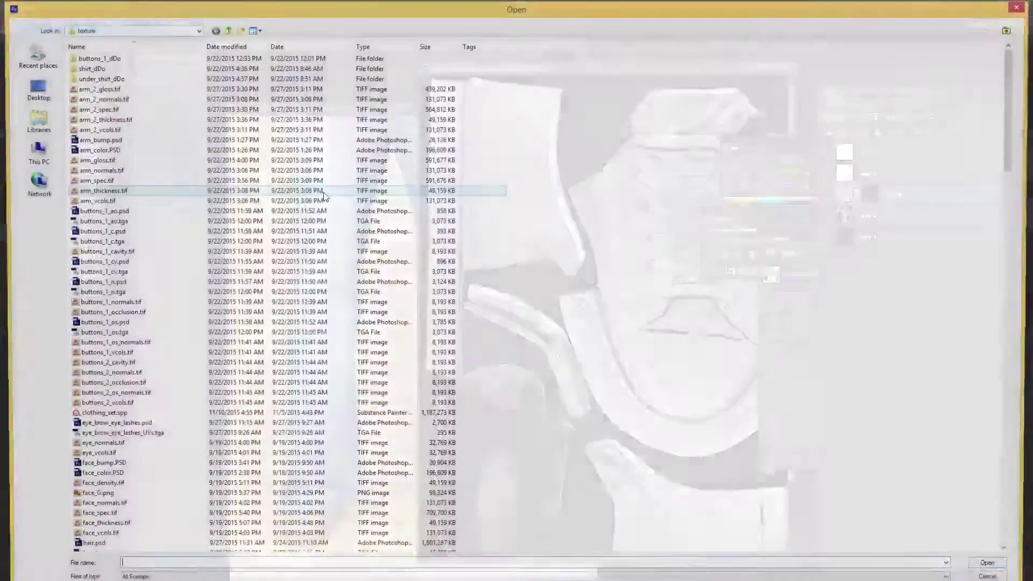
click(292, 204)
scroll(298, 226, down, 9)
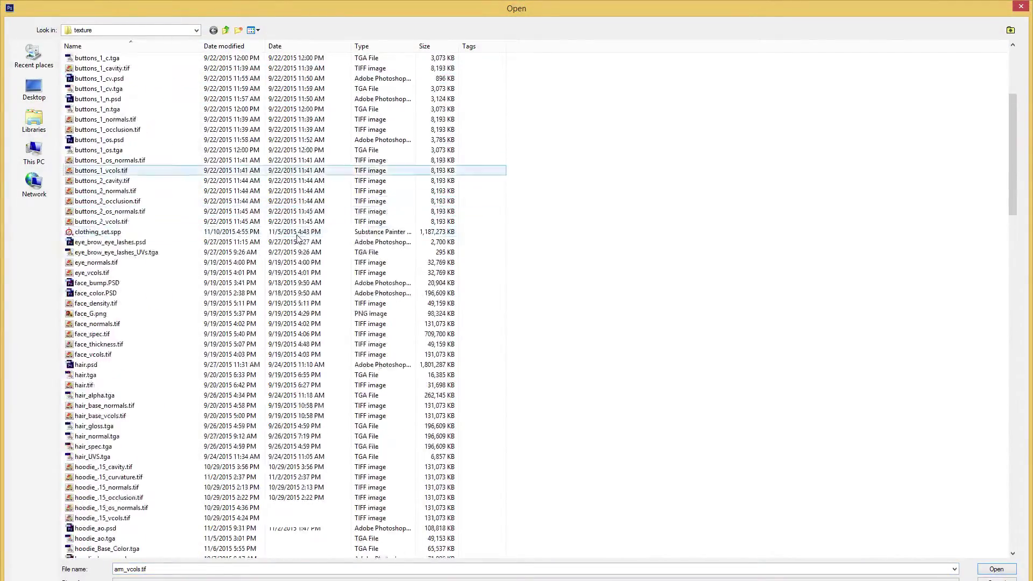
scroll(302, 246, down, 20)
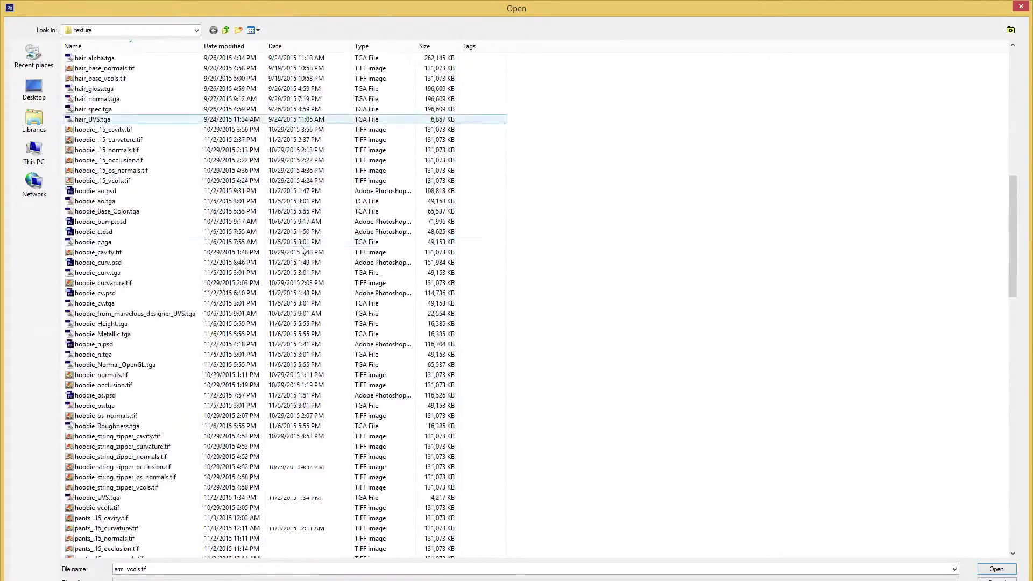
scroll(299, 247, down, 11)
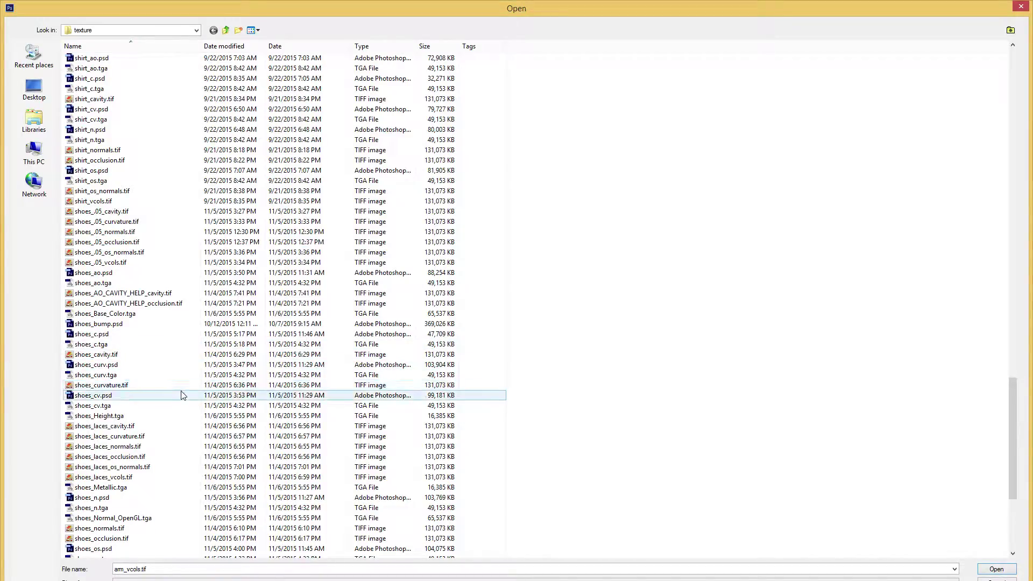
click(168, 396)
double_click(167, 399)
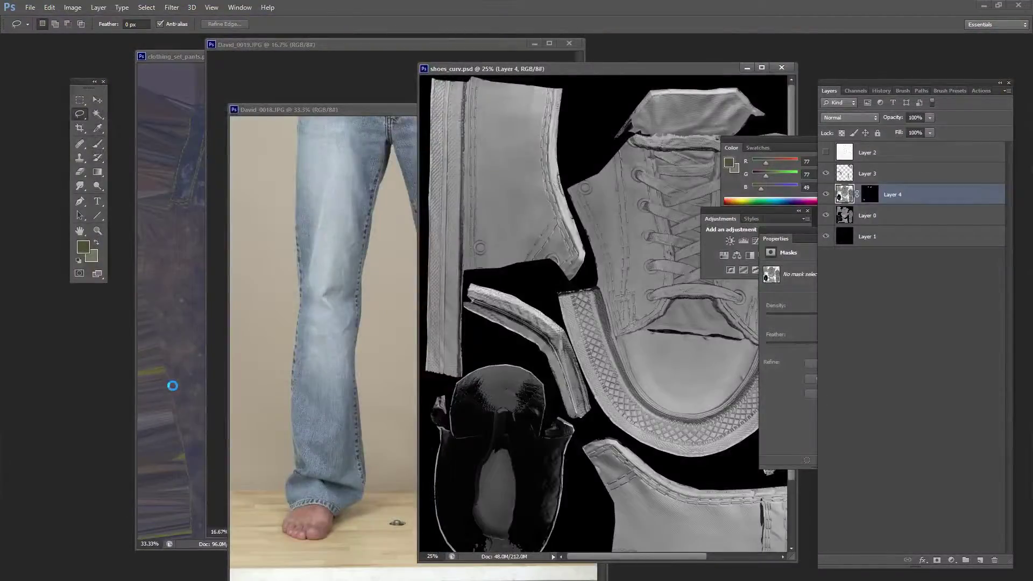
- Arrange the shoe cavity and curvature maps in floating windows side by side for comparison
drag(585, 79, 217, 73)
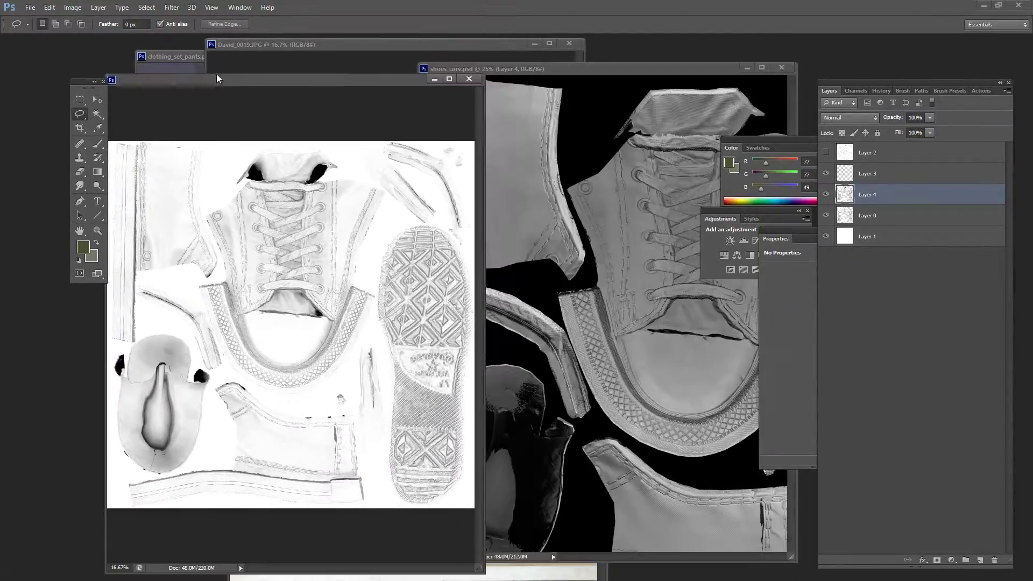
click(611, 78)
drag(611, 79, 606, 79)
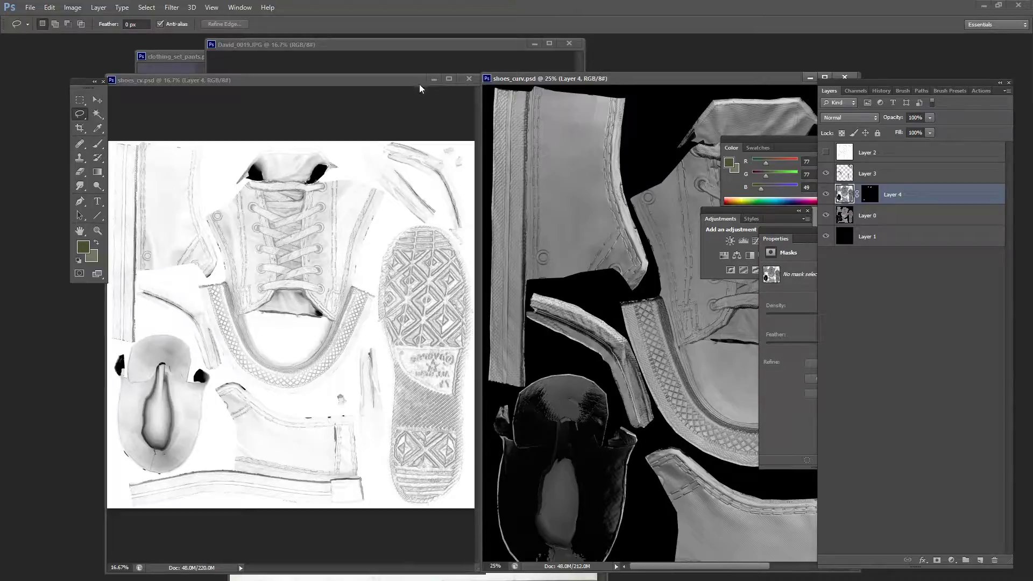
- Shift the floating shoe cavity and curvature maps away from the panels for viewing, and close both documents
drag(398, 79, 336, 77)
drag(541, 76, 480, 81)
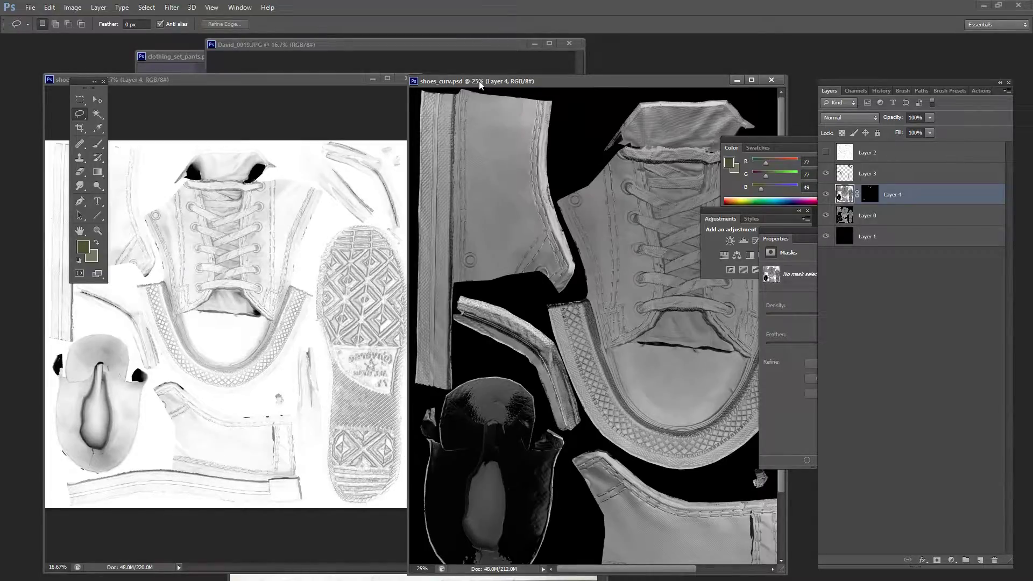
drag(480, 85, 437, 74)
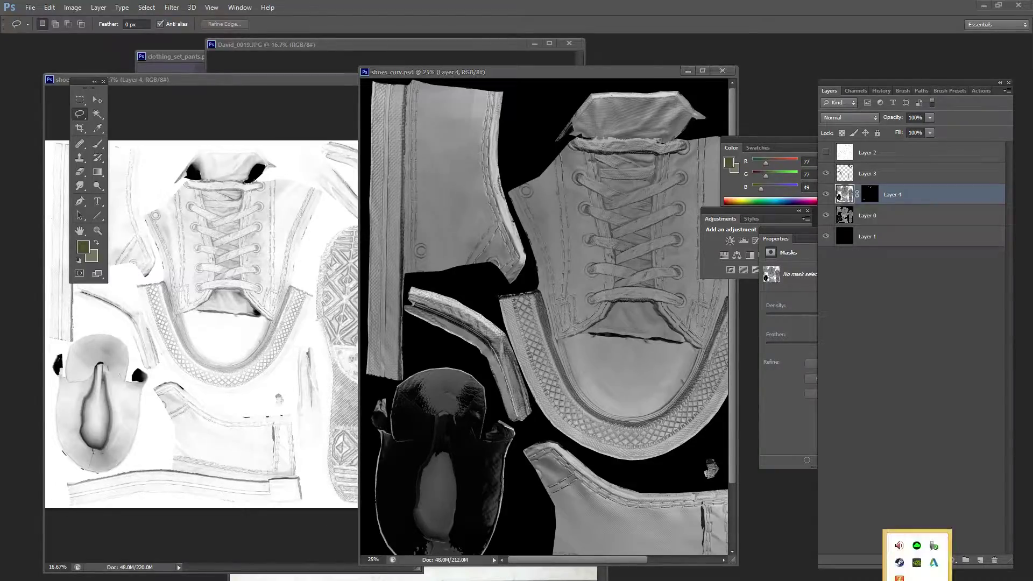
right_click(899, 563)
click(936, 484)
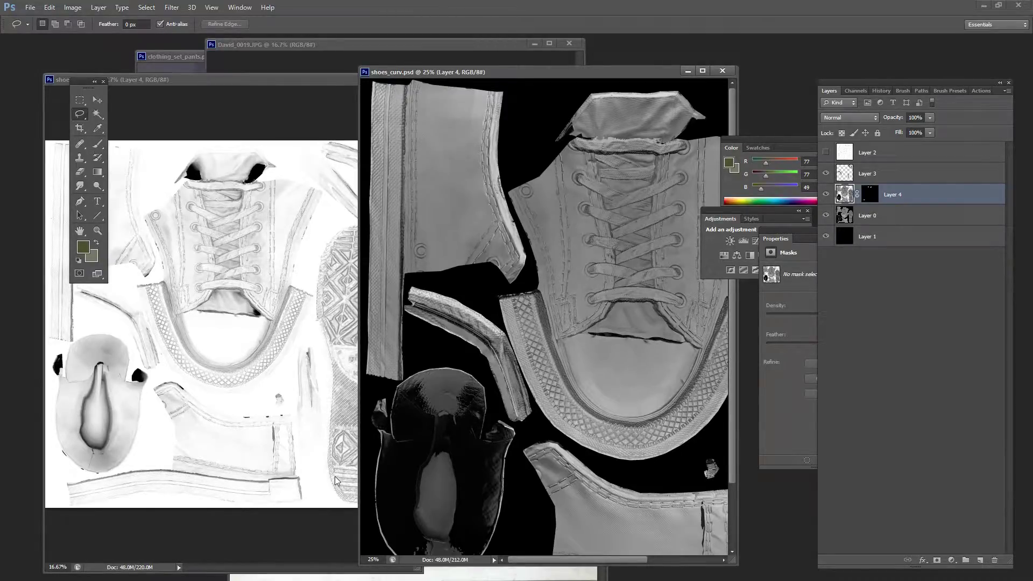
click(723, 70)
click(408, 79)
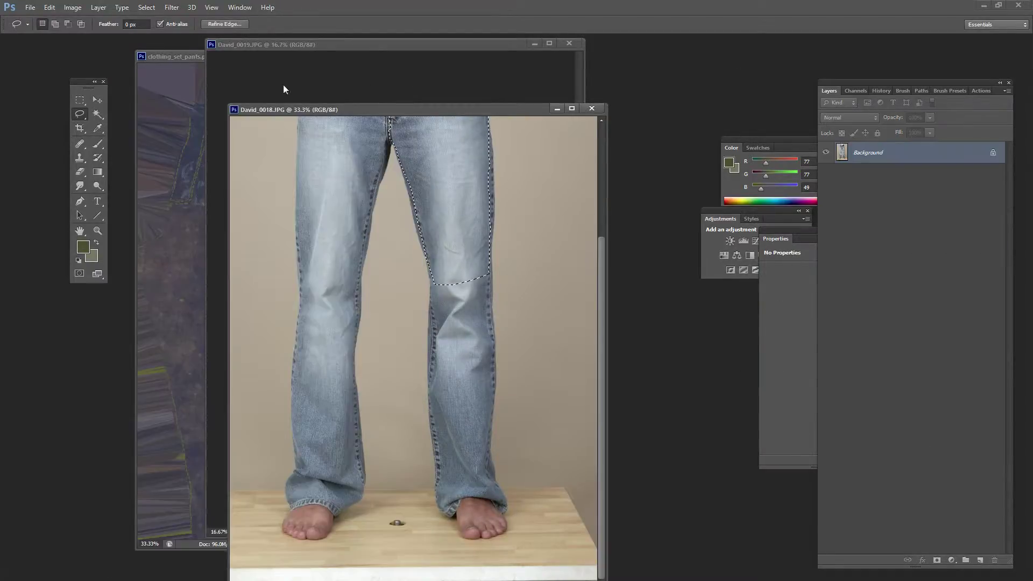
- Open hoodie_curv.psd from the texture folder and float it in its own window as another curvature example
click(30, 7)
click(41, 28)
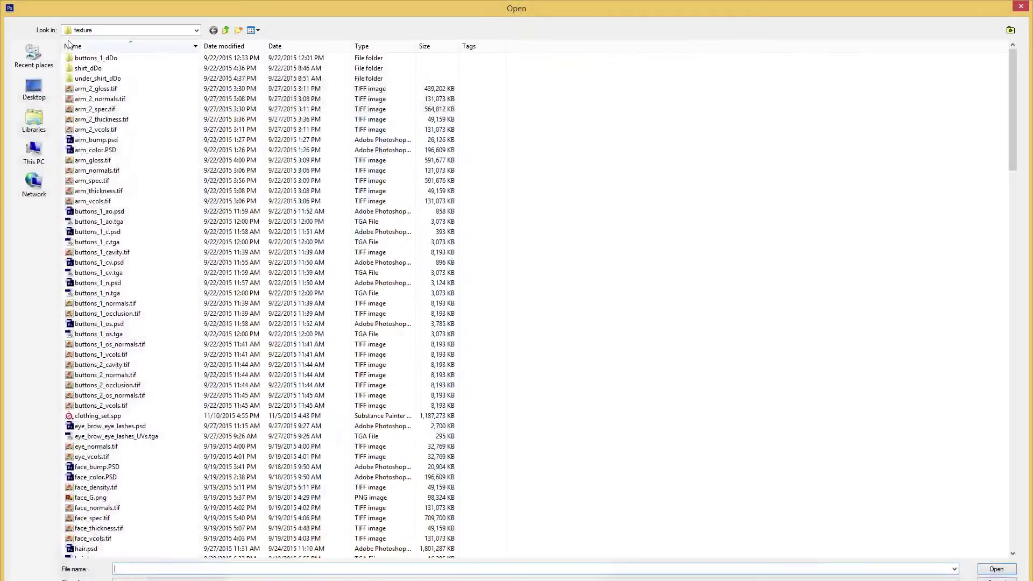
click(134, 295)
scroll(148, 280, down, 15)
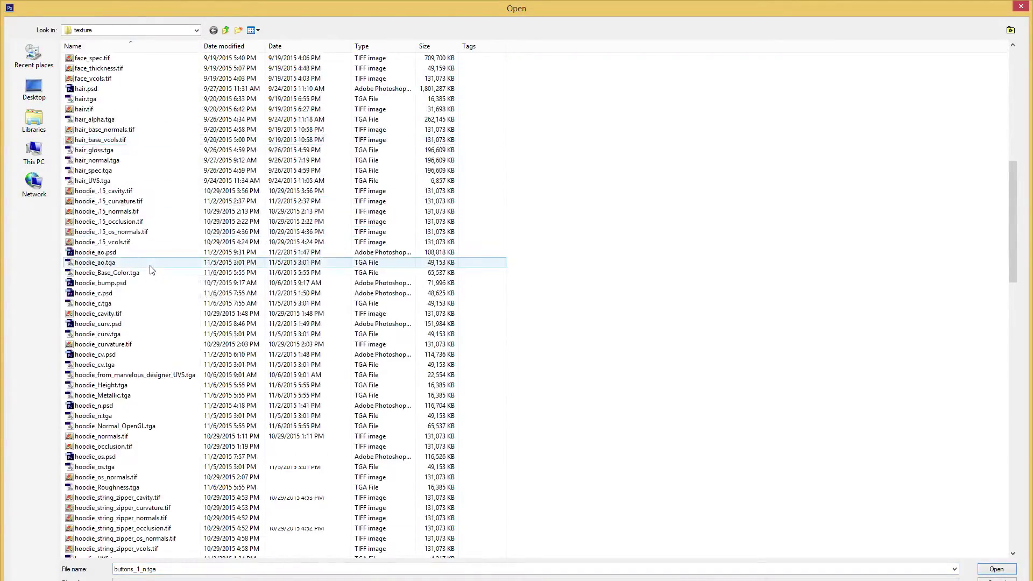
scroll(151, 270, down, 4)
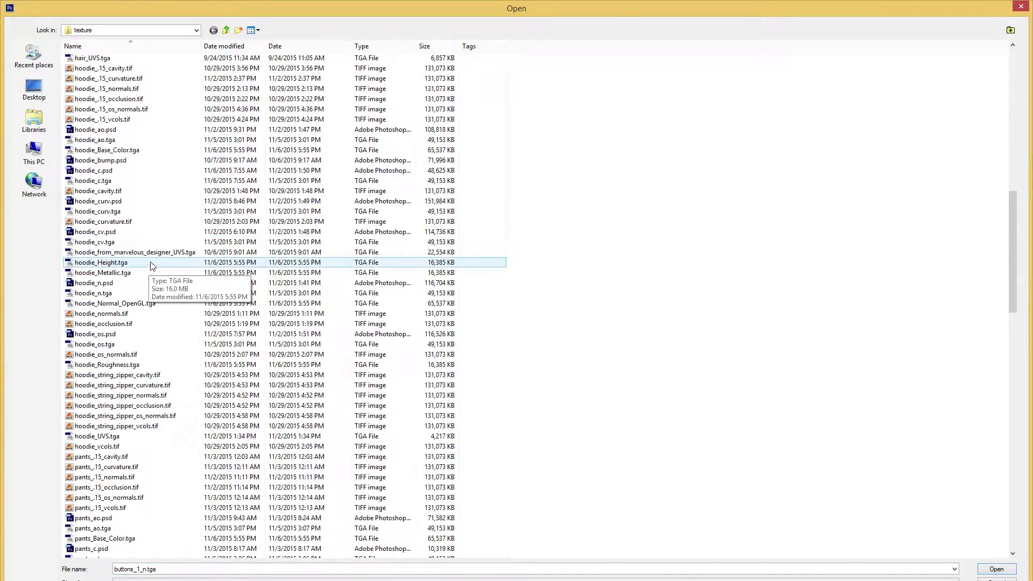
double_click(132, 202)
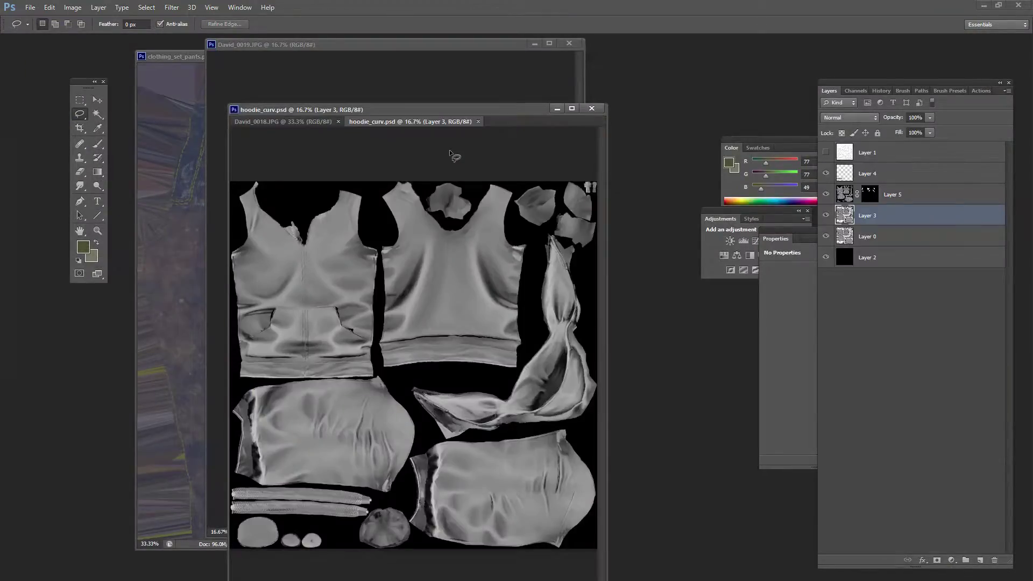
drag(406, 120, 298, 50)
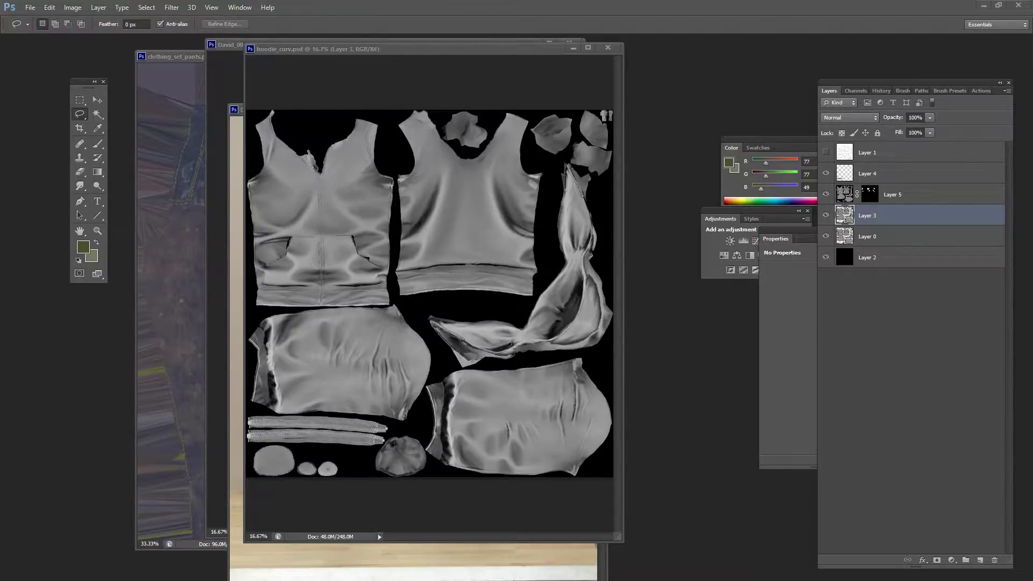
click(917, 580)
right_click(902, 561)
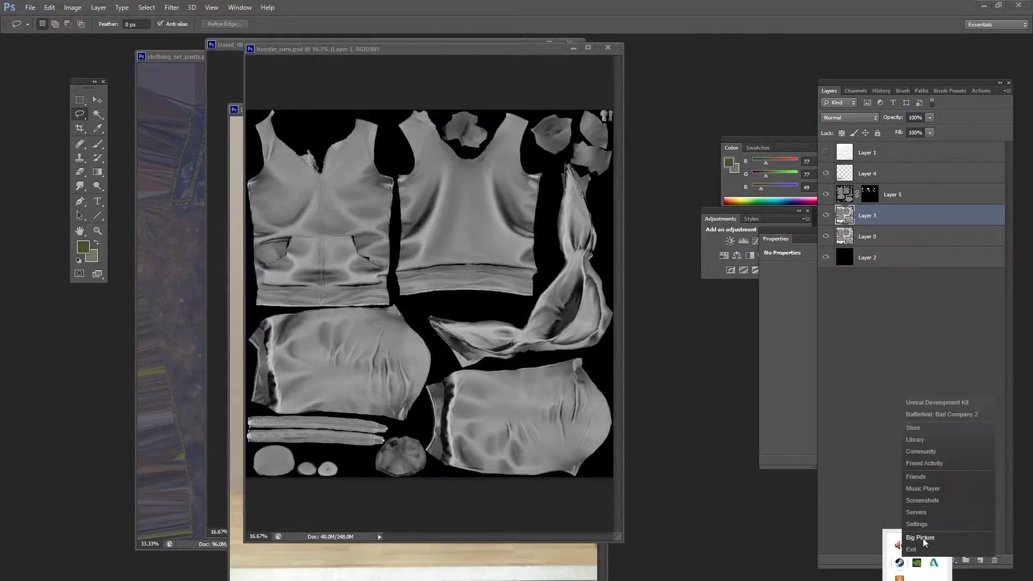
click(935, 475)
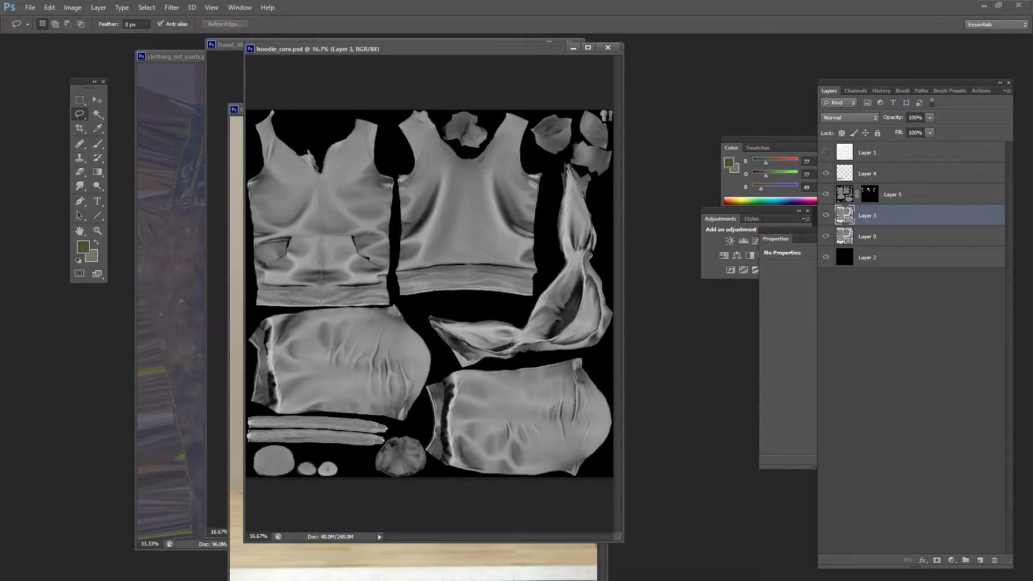
- Switch to Substance Painter to view the textured jeans and their UV layout, and return to Photoshop
key(alt+Tab)
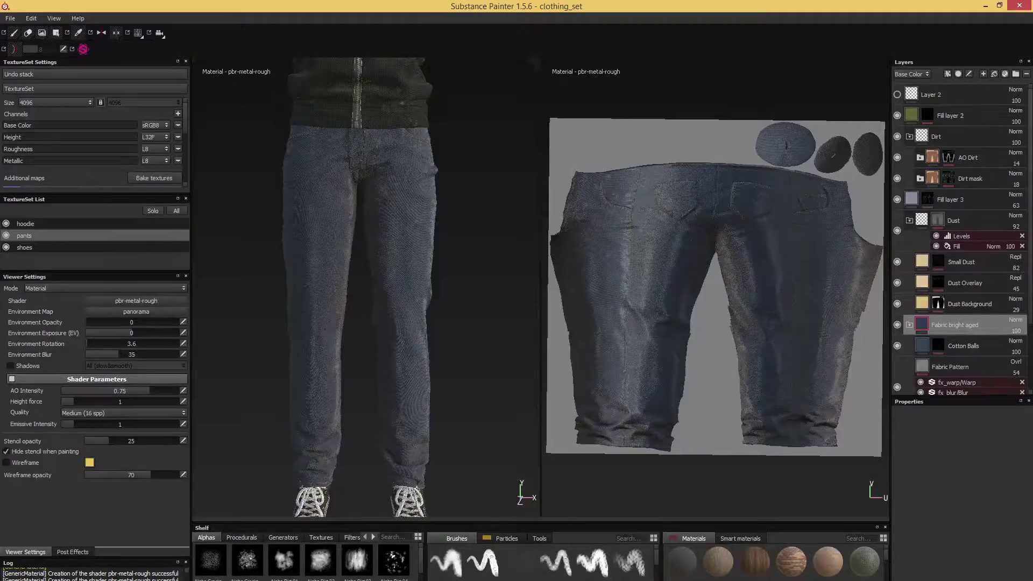
click(986, 6)
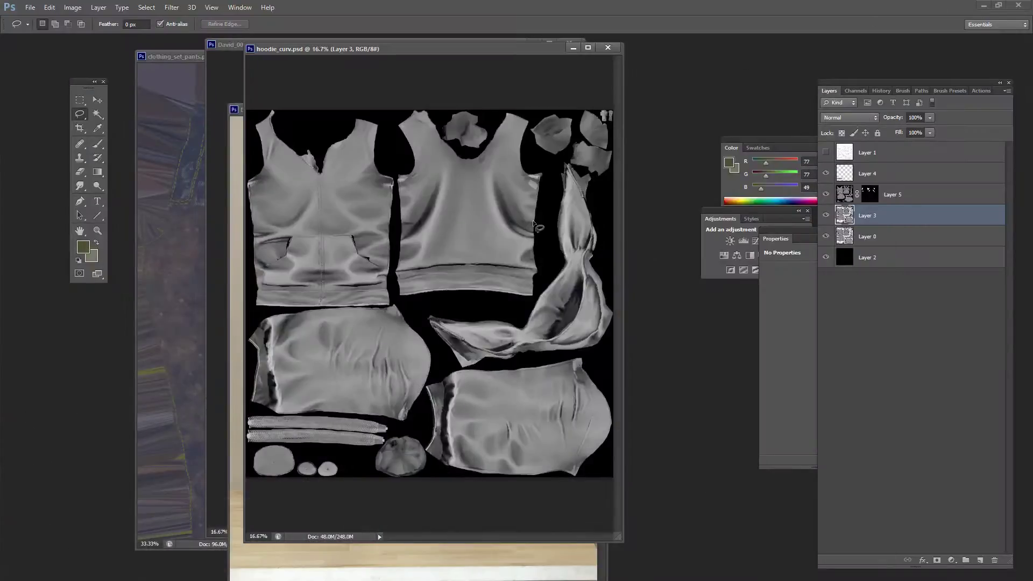
- Put the hoodie map away and arrange both jeans photos beside the clothing_set_pants.psd window
mouse_move(398, 111)
mouse_down()
mouse_move(512, 118)
mouse_move(488, 120)
mouse_move(686, 95)
mouse_up()
click(691, 123)
click(390, 71)
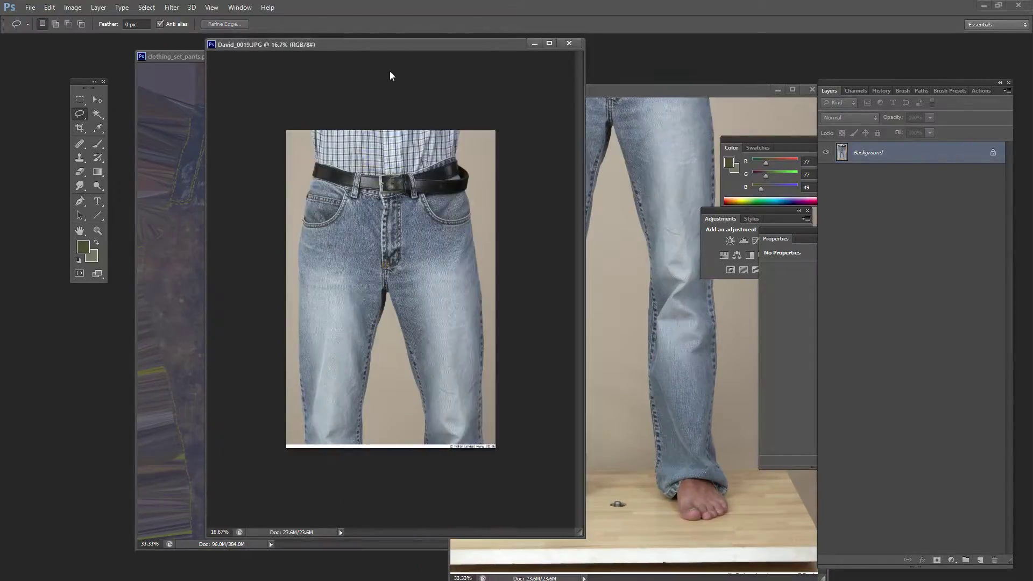
drag(365, 44, 616, 62)
click(377, 80)
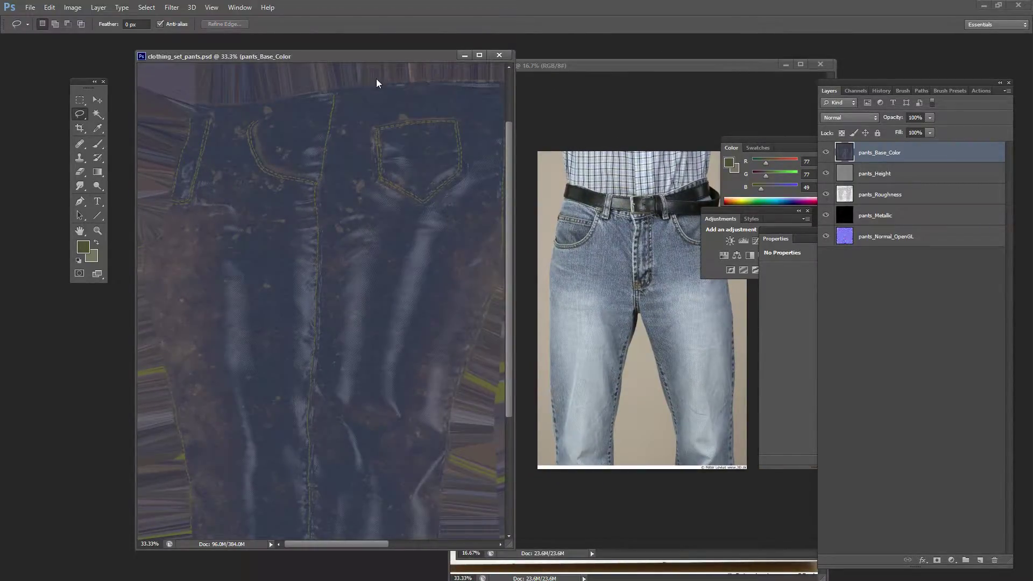
click(628, 87)
drag(657, 66, 595, 65)
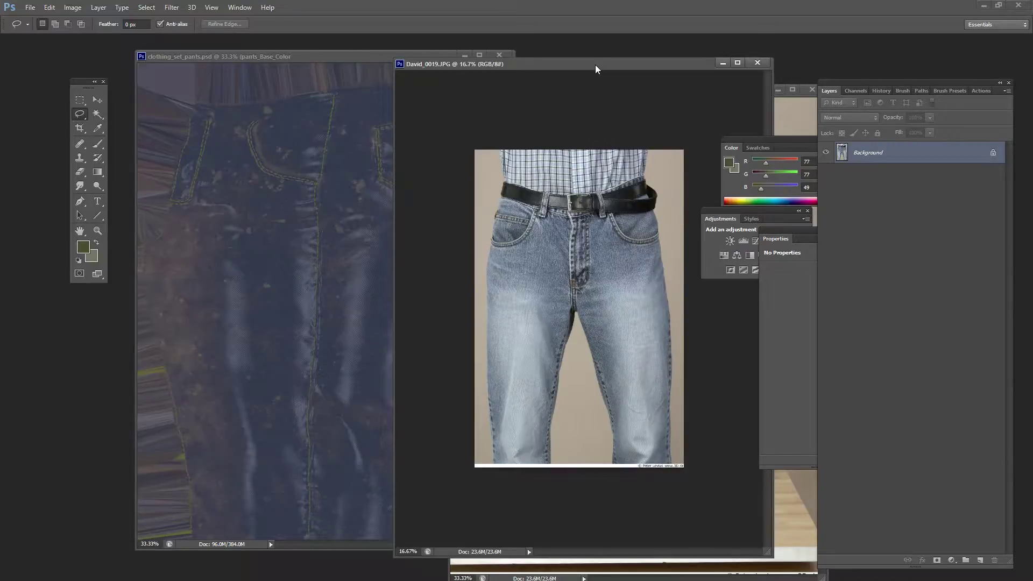
drag(361, 57, 325, 54)
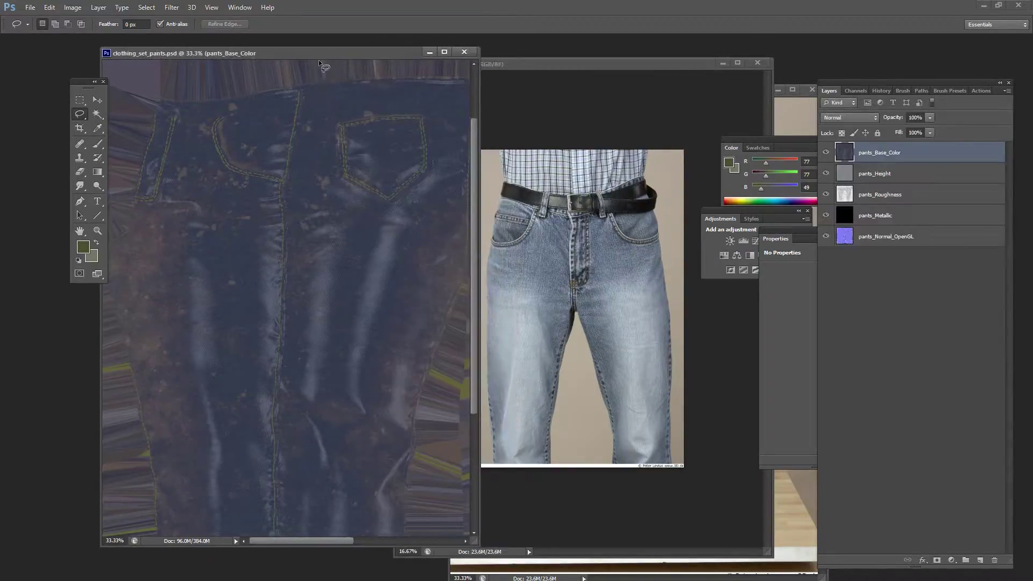
- Move the David_0019.JPG photo closer to the pants texture, leave Marmoset Toolbag, and fit the photo in its window
click(674, 260)
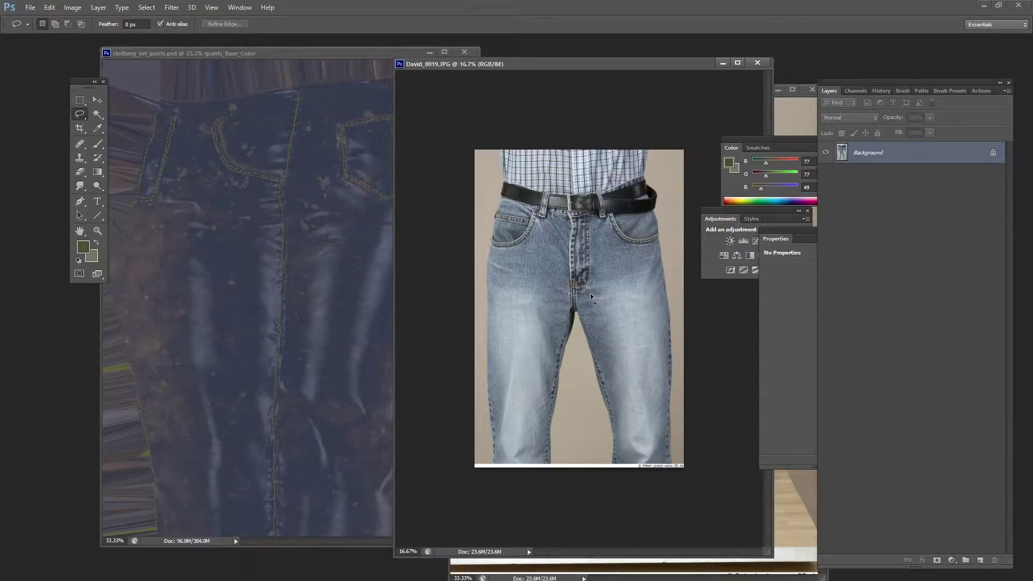
ctrl+drag(592, 299, 603, 296)
key(ctrl+minus)
key(ctrl+minus)
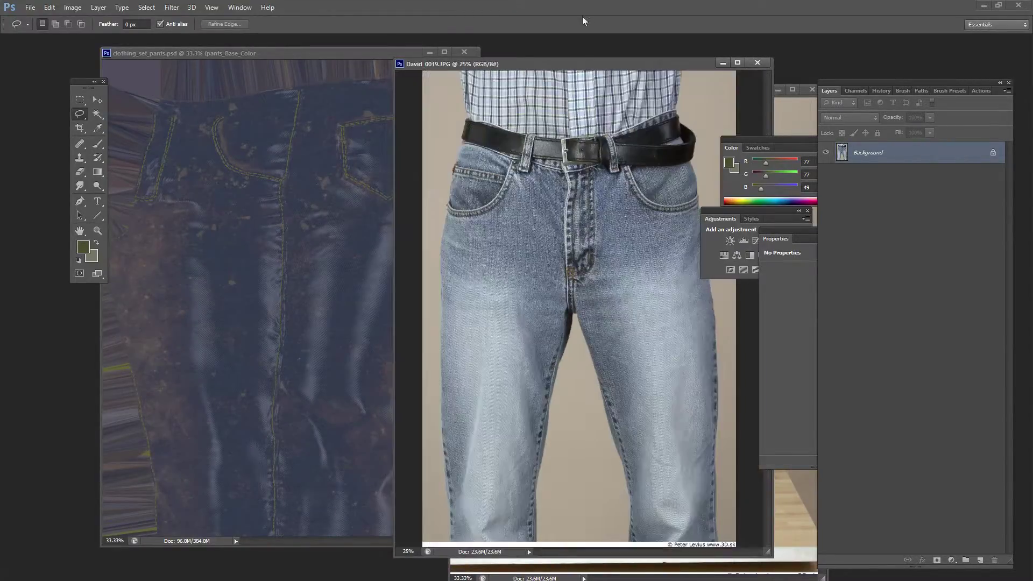
drag(588, 62, 493, 61)
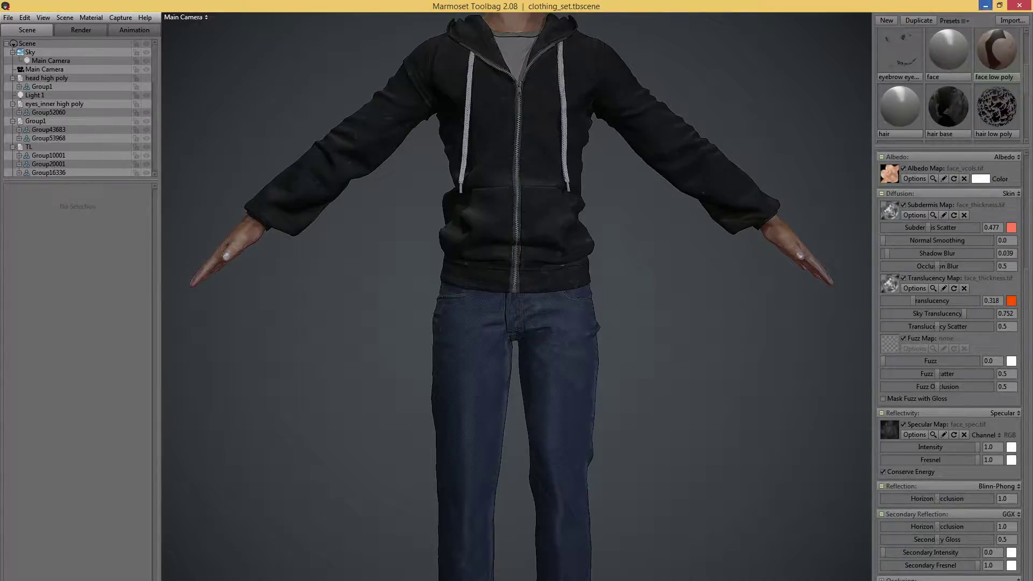
click(986, 6)
key(ctrl+0)
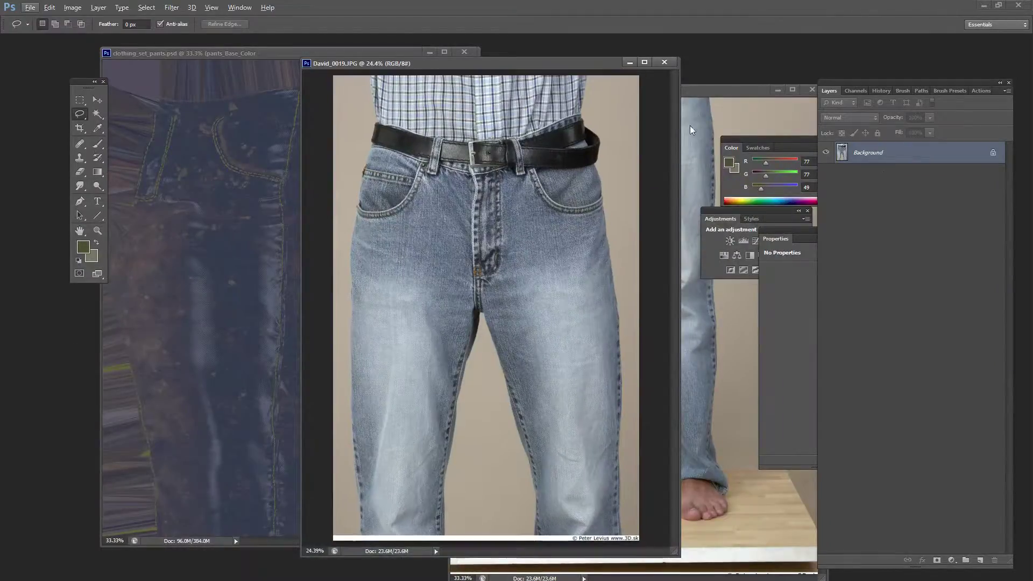
- Open pants_Base_Color.tga and float it in its own window over the jeans photo
key(alt)
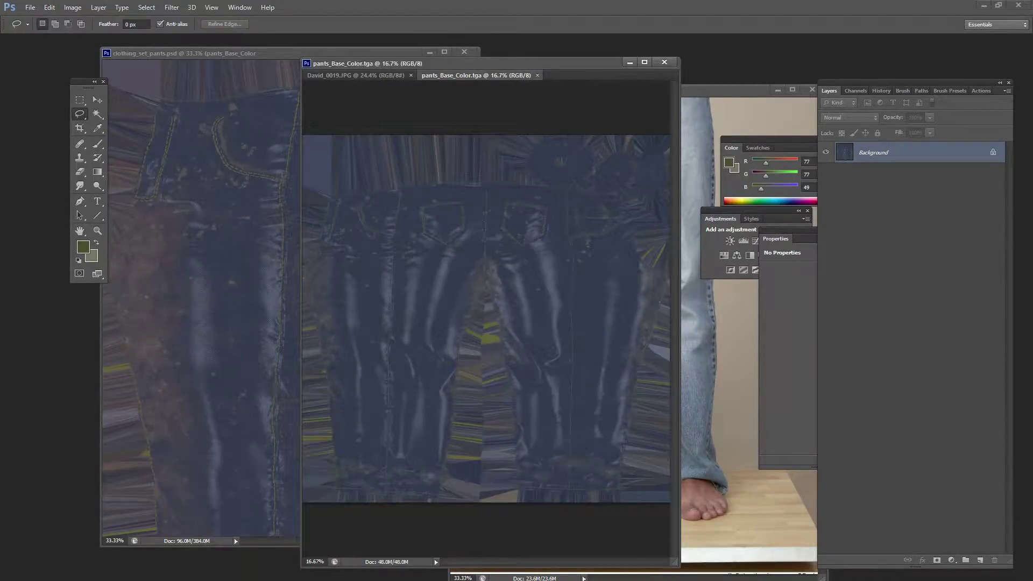
drag(511, 73, 357, 93)
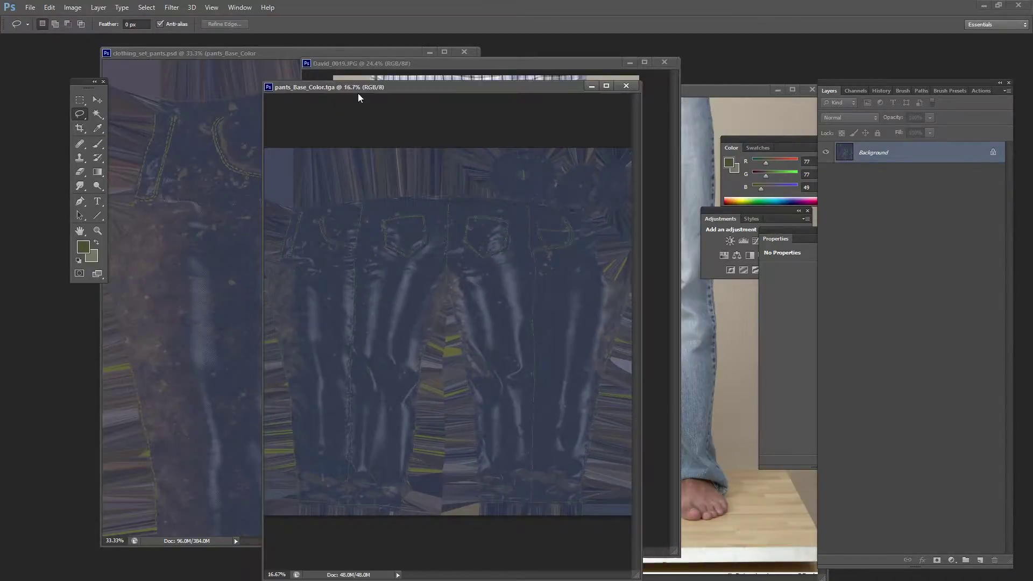
- Copy the entire pants_Base_Color layer from clothing_set_pants.psd and paste it as a new layer in pants_Base_Color.tga
click(225, 91)
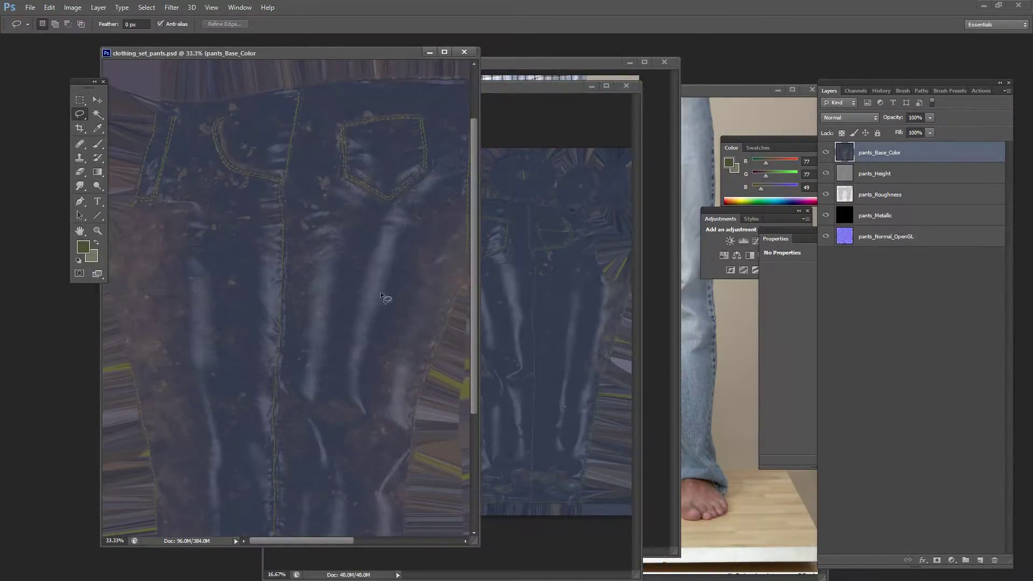
key(ctrl+minus)
key(ctrl+minus)
key(ctrl+minus)
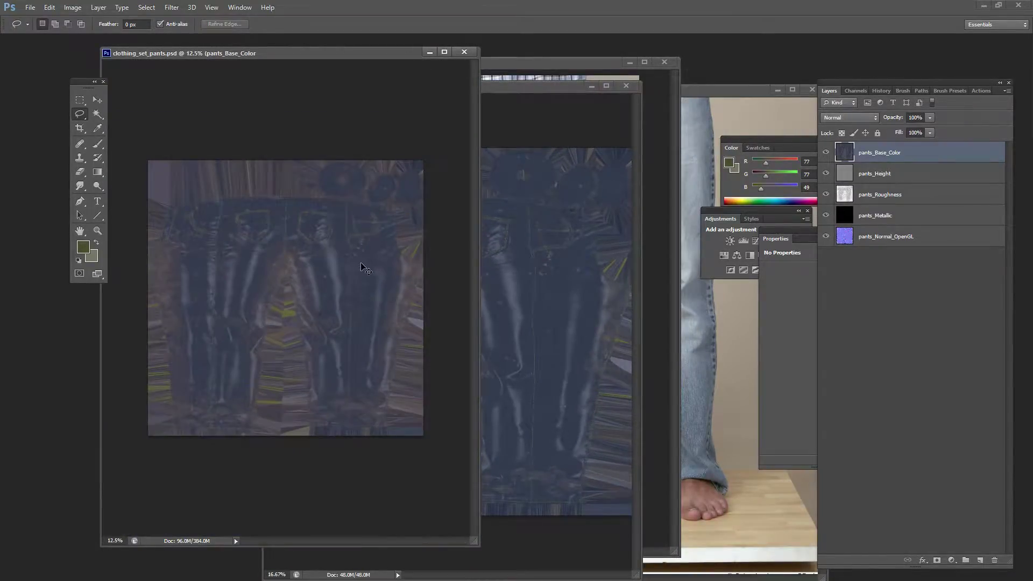
key(ctrl+a)
click(535, 130)
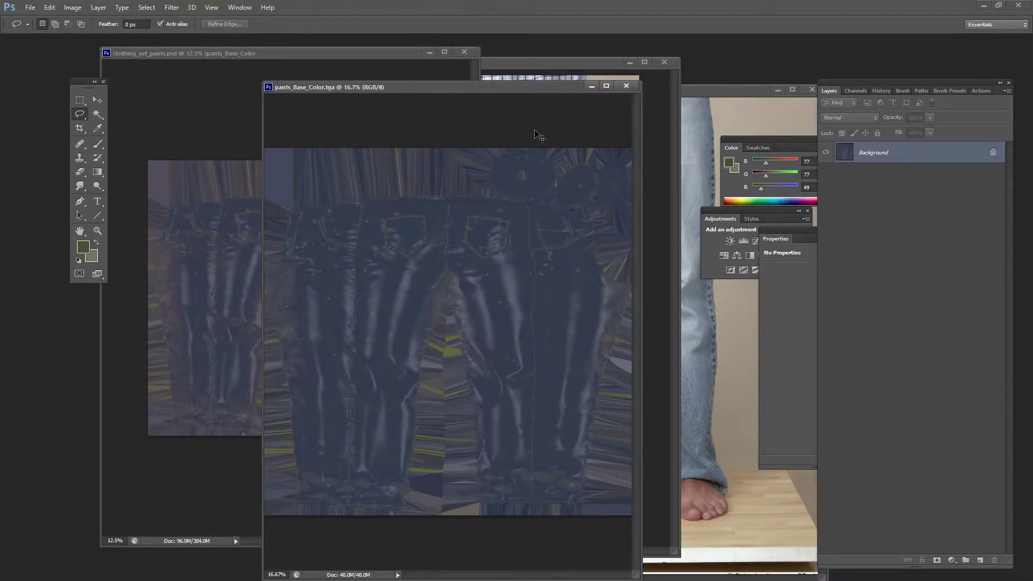
ctrl+drag(536, 134, 537, 135)
- Compare the pasted base colour with the original background by repeatedly hiding and showing Layer 1
alt+scroll(450, 248, up, 3)
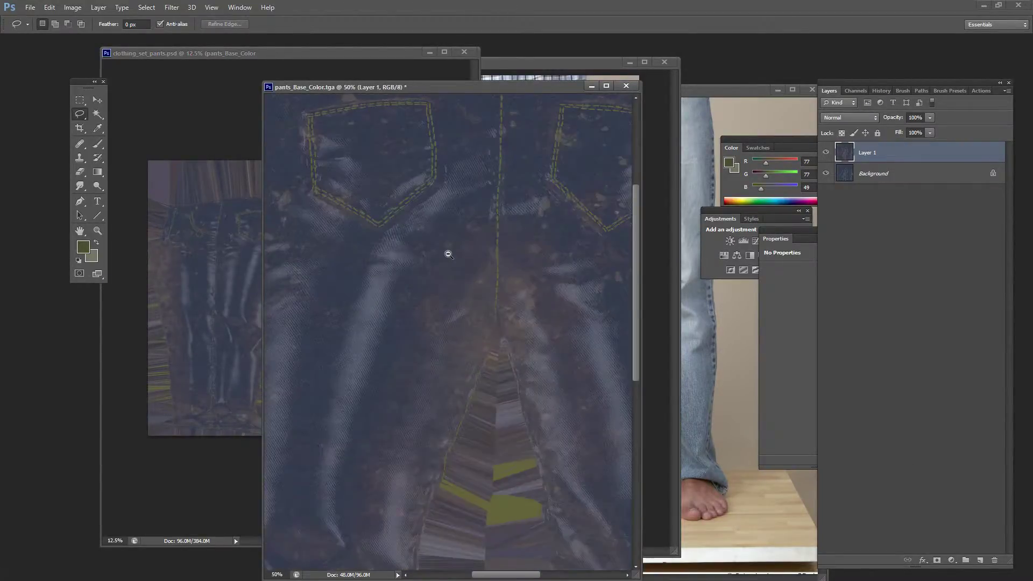
alt+scroll(449, 254, down, 1)
click(826, 153)
click(826, 153)
click(826, 154)
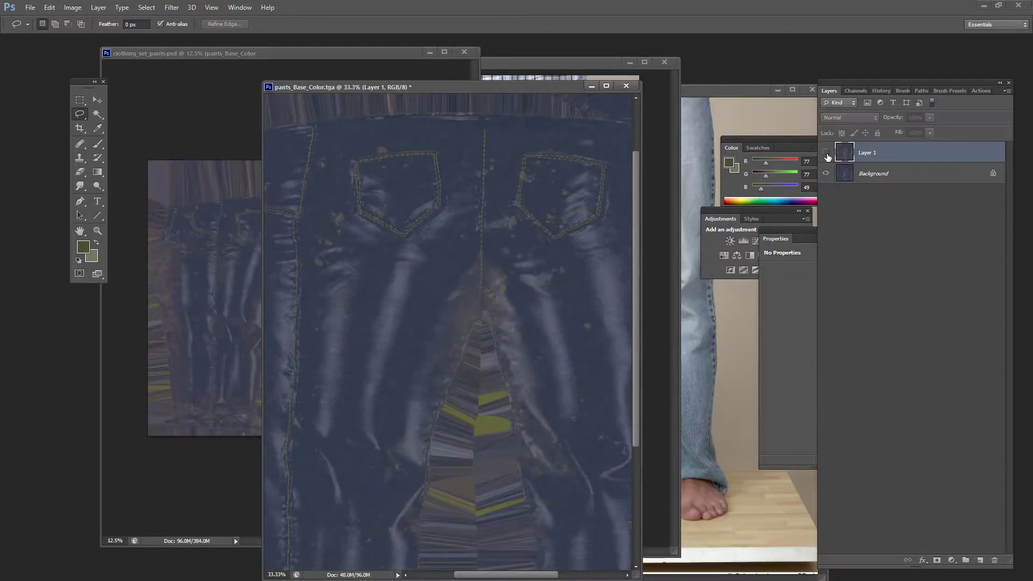
click(827, 154)
click(827, 154)
click(827, 154)
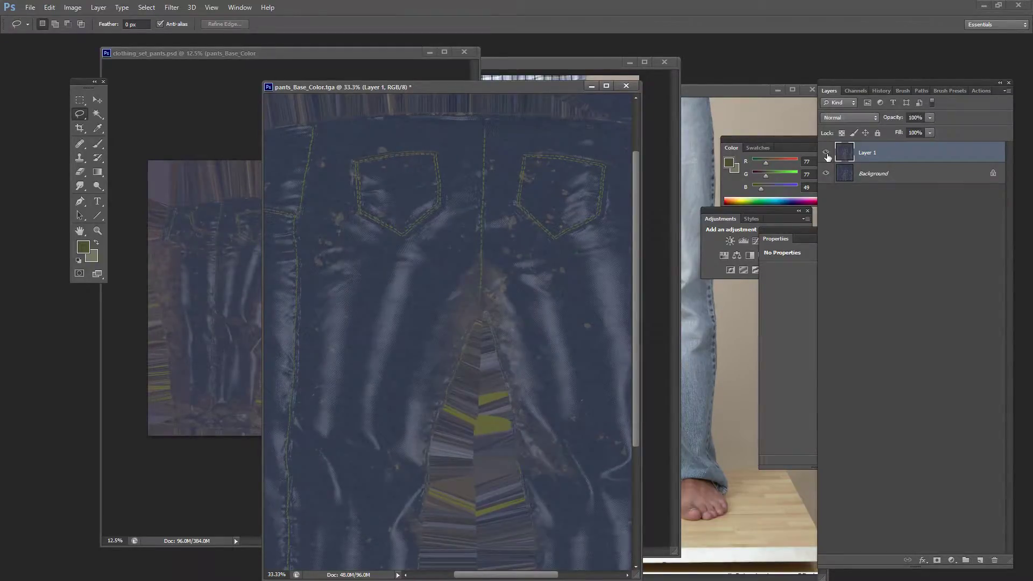
click(827, 155)
click(827, 154)
click(827, 155)
click(829, 155)
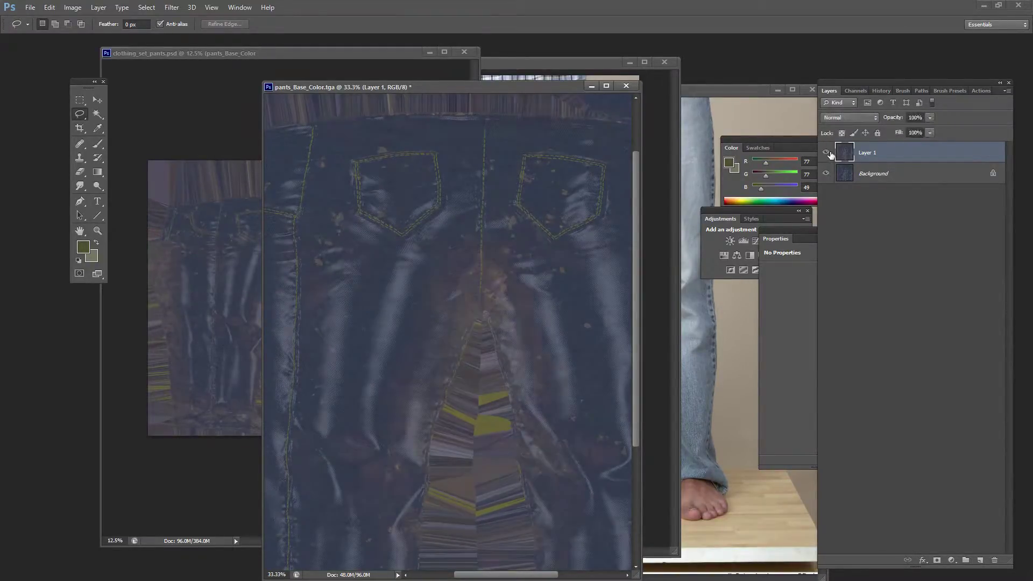
- Delete Layer 1 from pants_Base_Color.tga and clear the selection in clothing_set_pants.psd
right_click(865, 153)
click(909, 199)
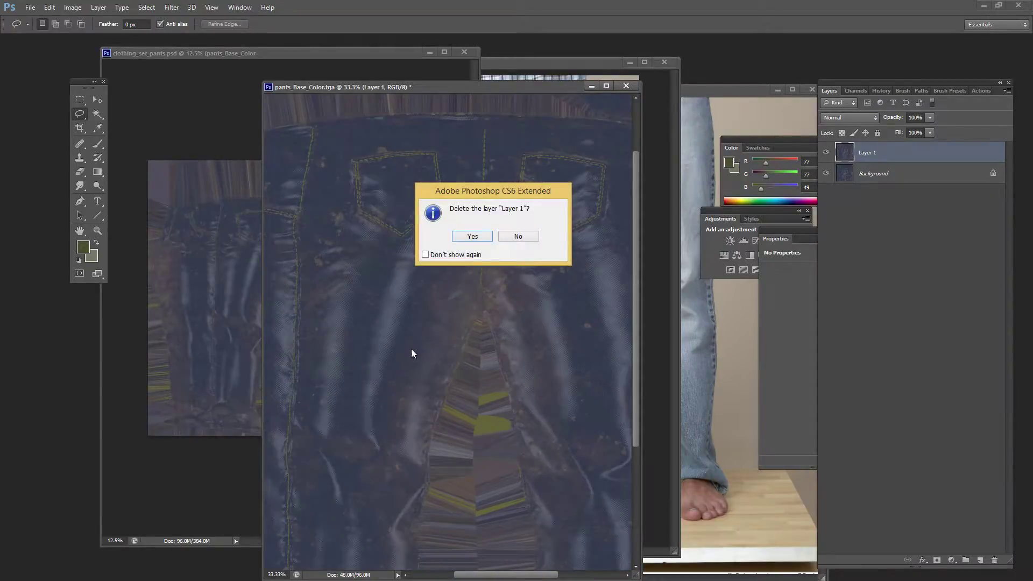
click(473, 236)
click(183, 154)
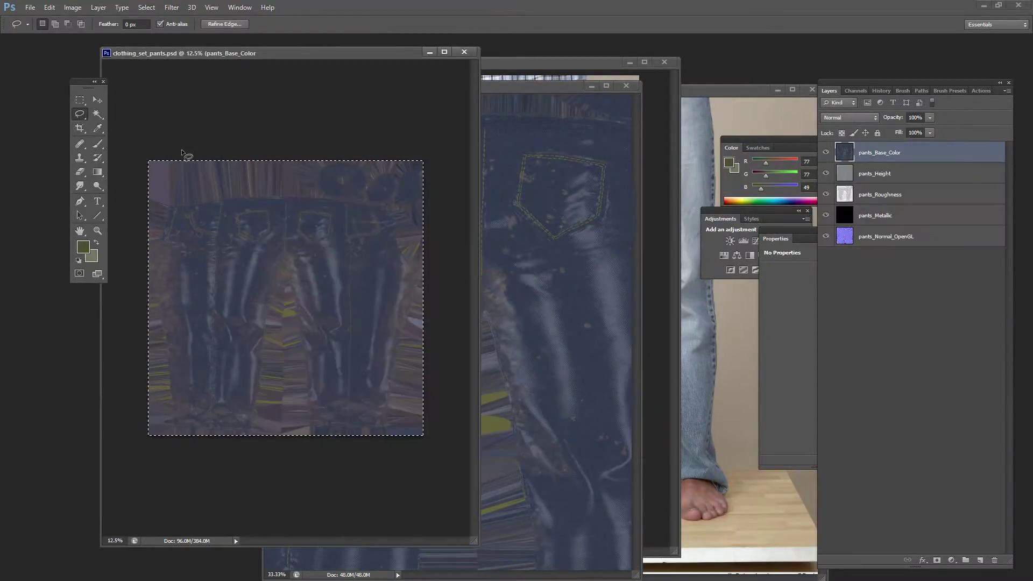
click(183, 153)
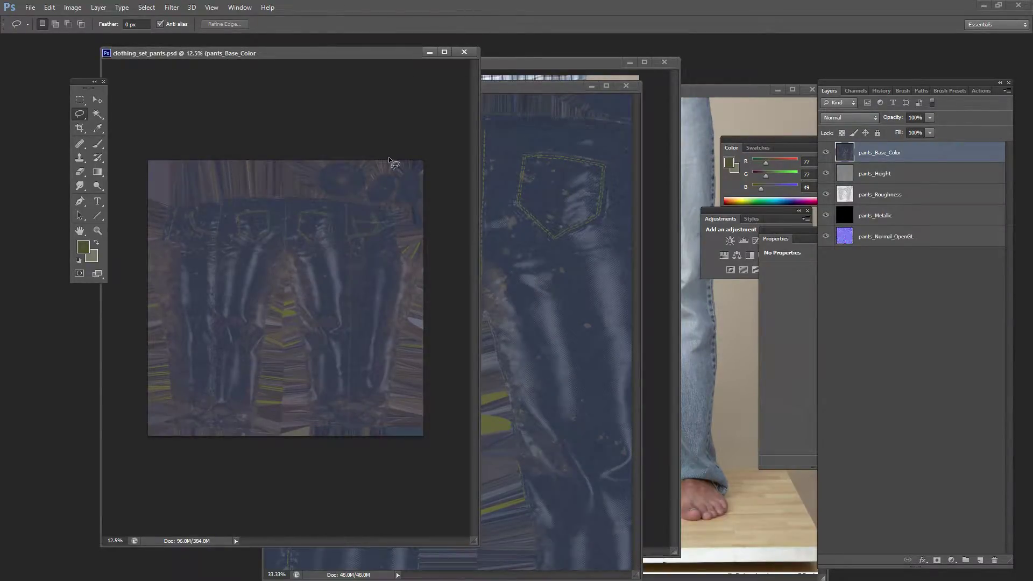
- Bring the David_0018.JPG jeans photo to the front and show it at 25% zoom
click(582, 161)
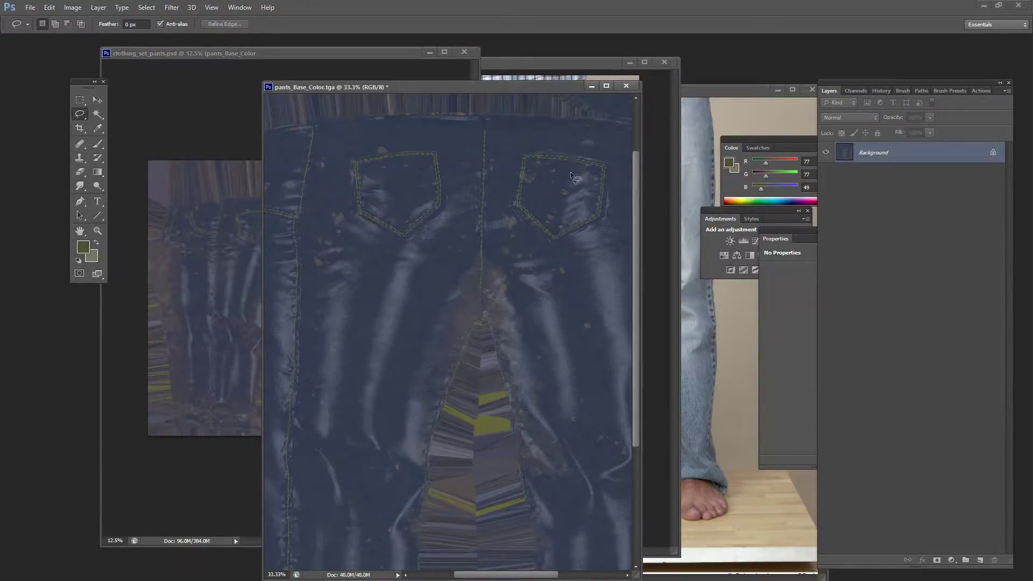
click(735, 118)
key(ctrl+minus)
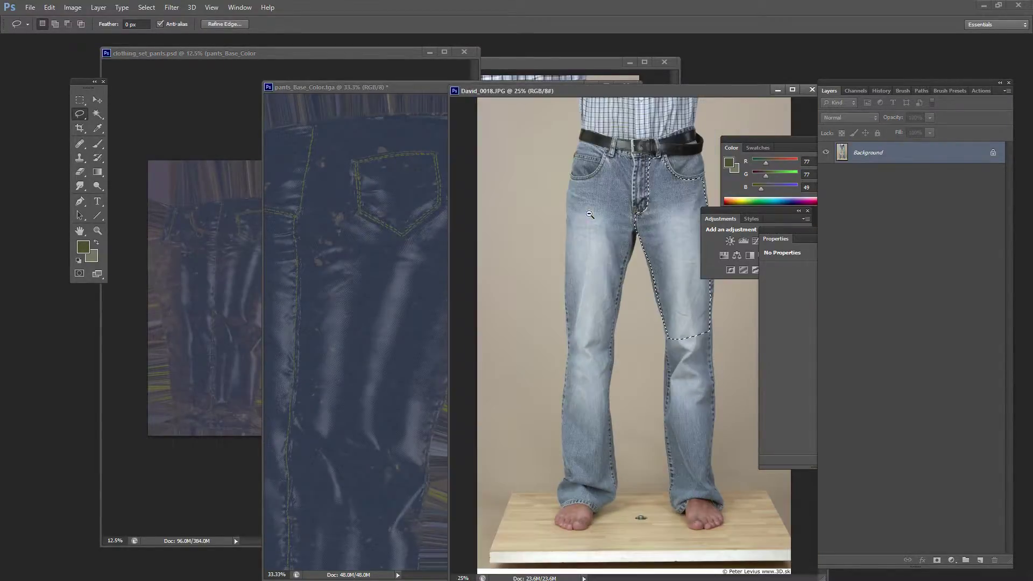
- Copy the selected denim thigh from David_0018.JPG into pants_Base_Color.tga as a new layer and move it over the front trouser leg
key(ctrl+c)
click(370, 250)
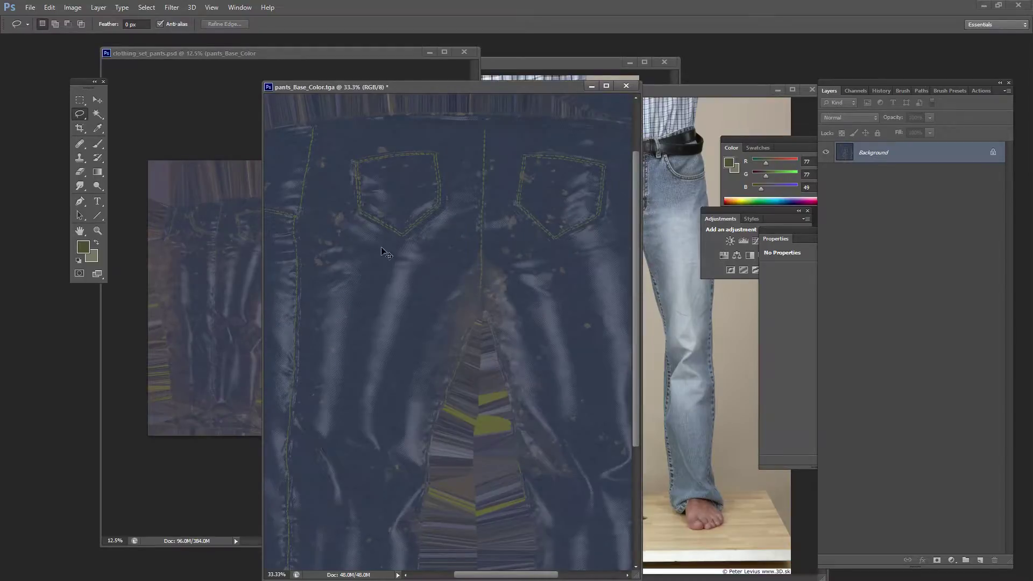
key(ctrl+v)
key(ctrl+minus)
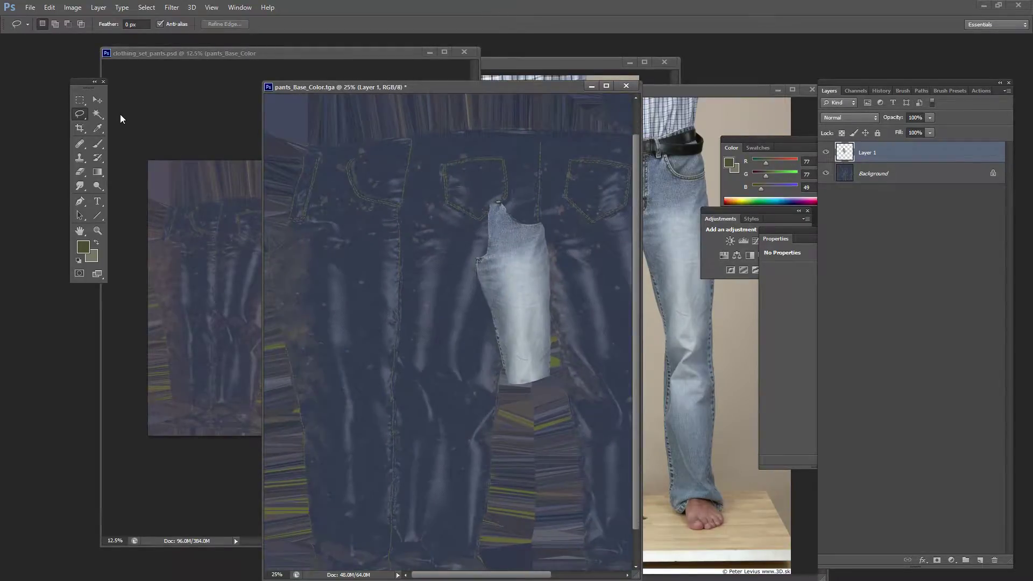
click(98, 99)
drag(501, 276, 379, 272)
alt+scroll(332, 233, up, 2)
alt+scroll(332, 233, down, 1)
- Scale the pasted denim patch to 129.69%, rotate it 8.5 degrees to fit the leg, apply the transformation and clear the selection
key(ctrl+t)
drag(426, 183, 458, 156)
drag(396, 223, 381, 227)
key(e)
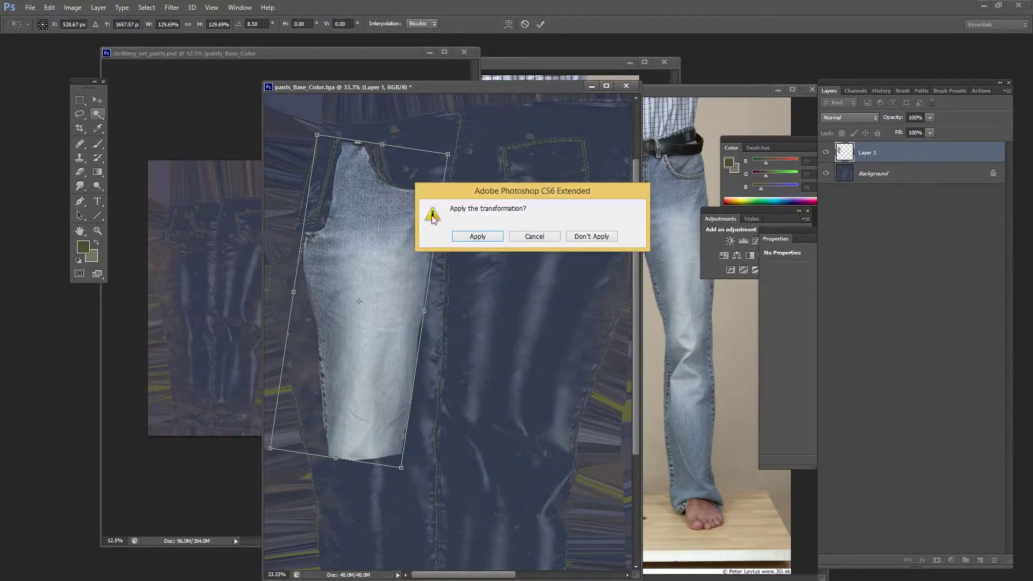
click(474, 234)
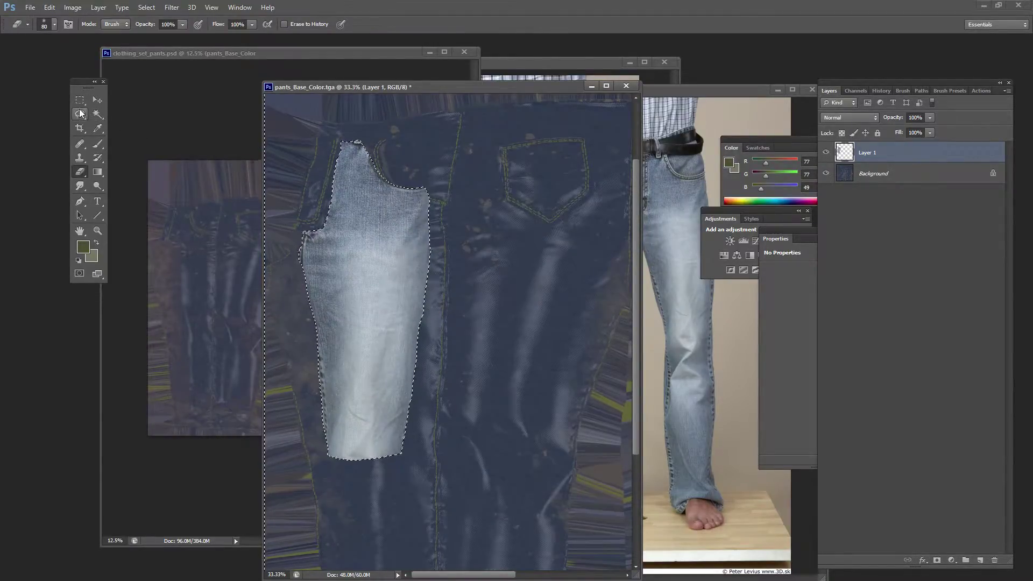
key(l)
alt+click(398, 151)
alt+click(382, 191)
alt+click(383, 191)
key(ctrl+d)
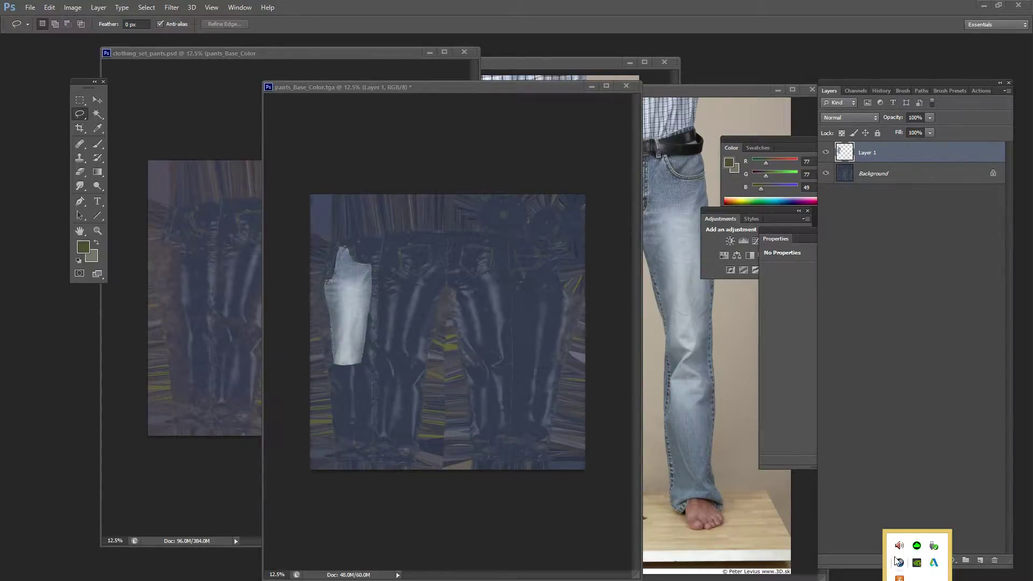
right_click(898, 561)
click(919, 477)
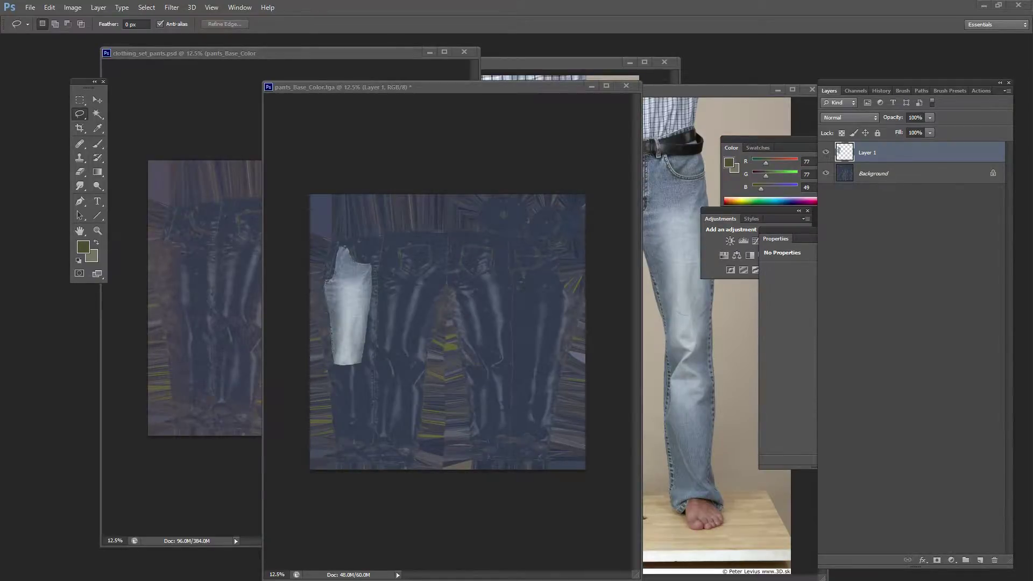
click(98, 100)
alt+scroll(440, 335, up, 3)
drag(521, 320, 551, 305)
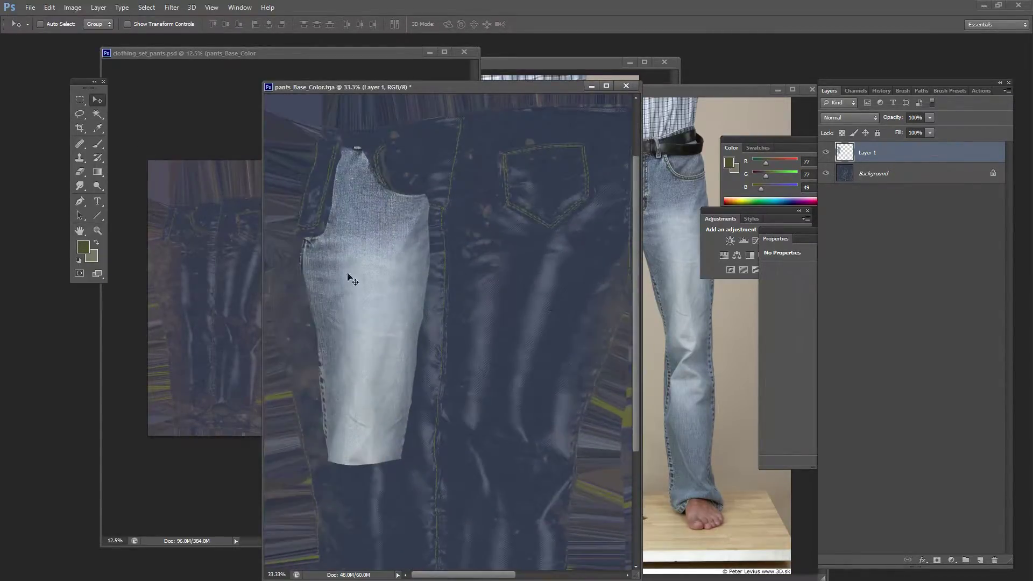
- Bring clothing_set_pants.psd to the front, switch to Substance Painter and examine the jeans on the 3D model up close
key(ctrl+Tab)
alt+scroll(345, 289, up, 1)
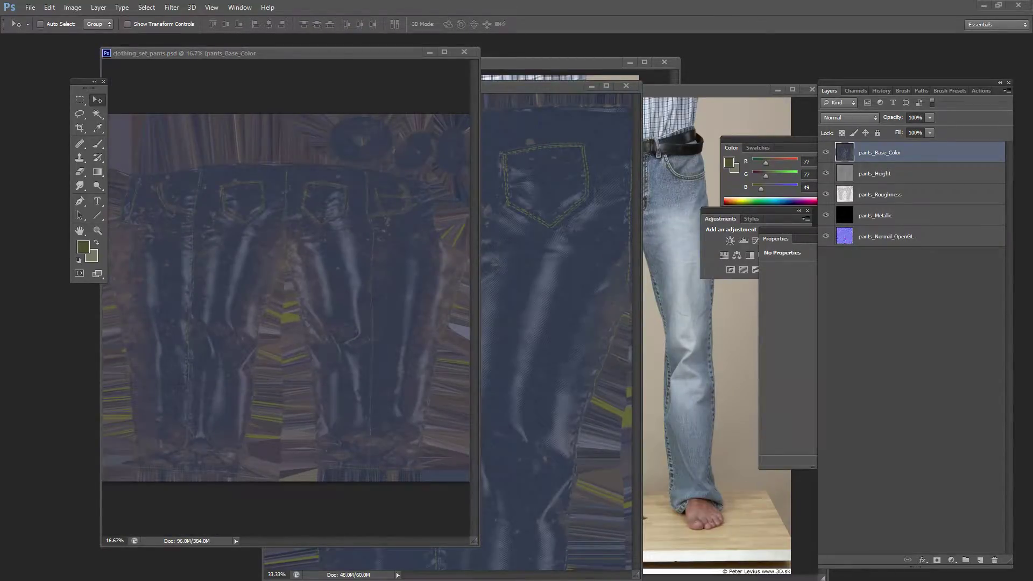
key(alt+Tab)
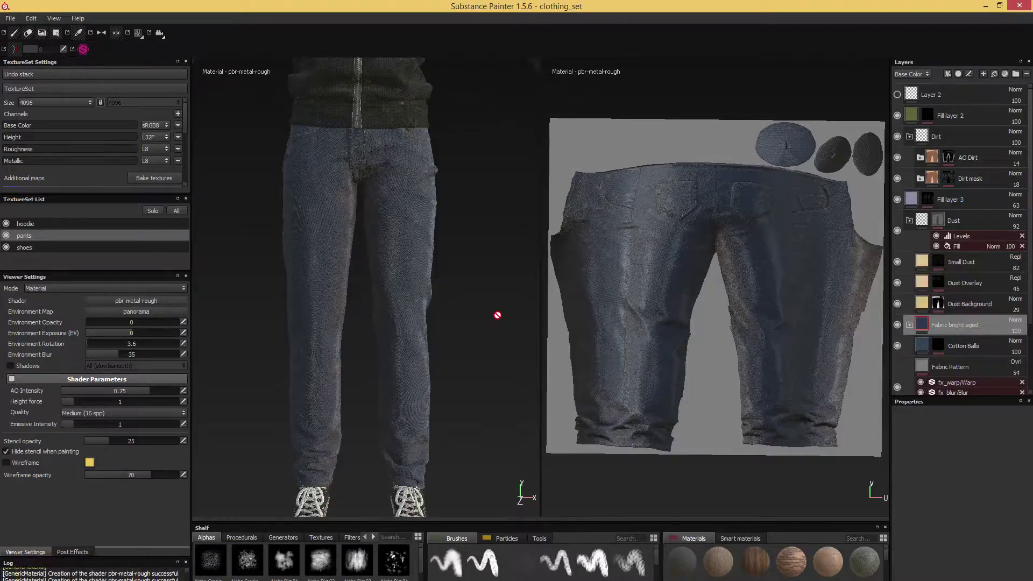
alt+drag(443, 294, 473, 316)
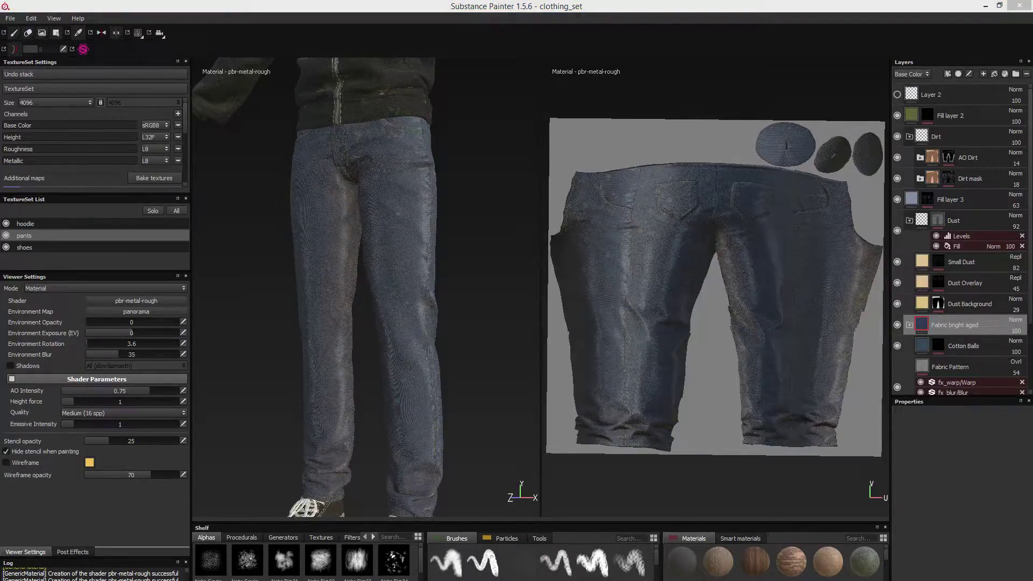
alt+right_drag(462, 250, 502, 247)
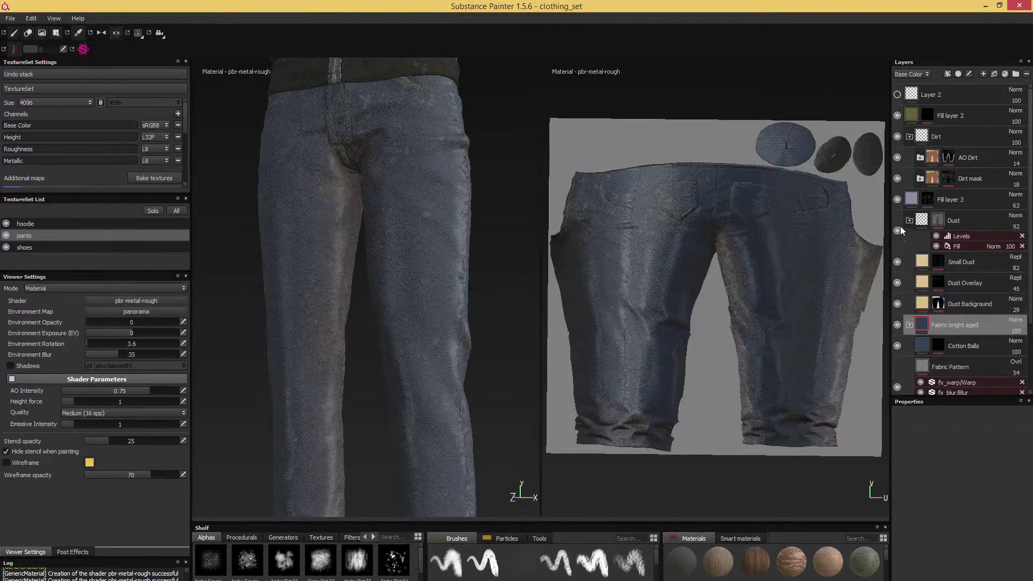
- Compare the pants with and without dirt, and hide the Dirt folder together with its AO Dirt and Dirt mask layers
click(897, 156)
click(897, 158)
click(898, 137)
scroll(508, 284, down, 5)
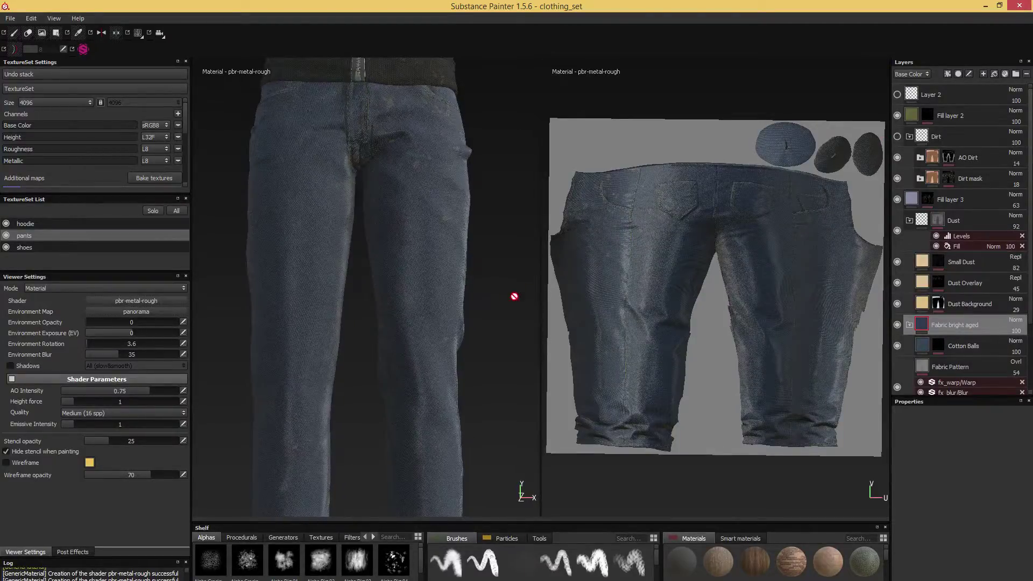
scroll(466, 326, up, 5)
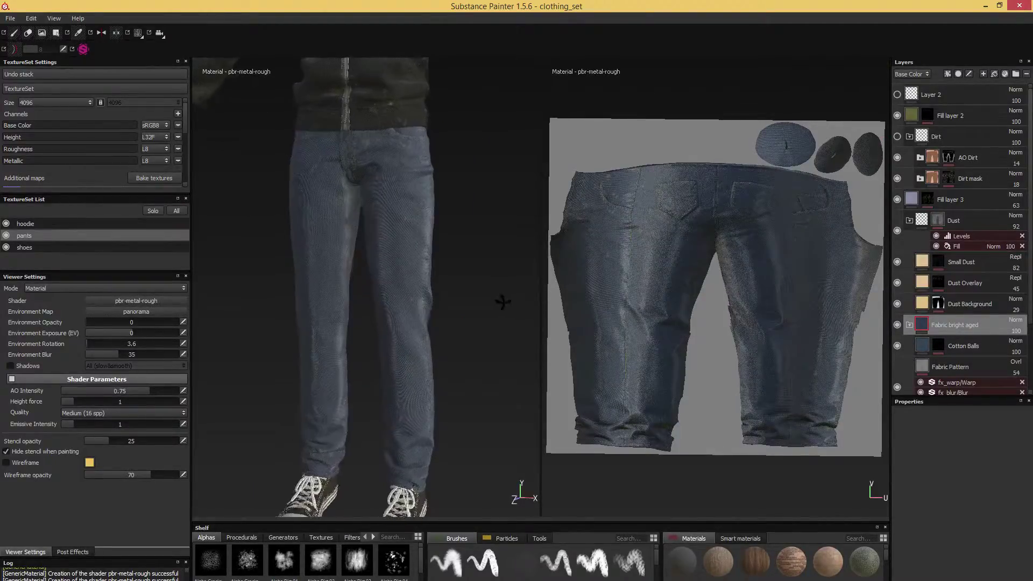
click(897, 157)
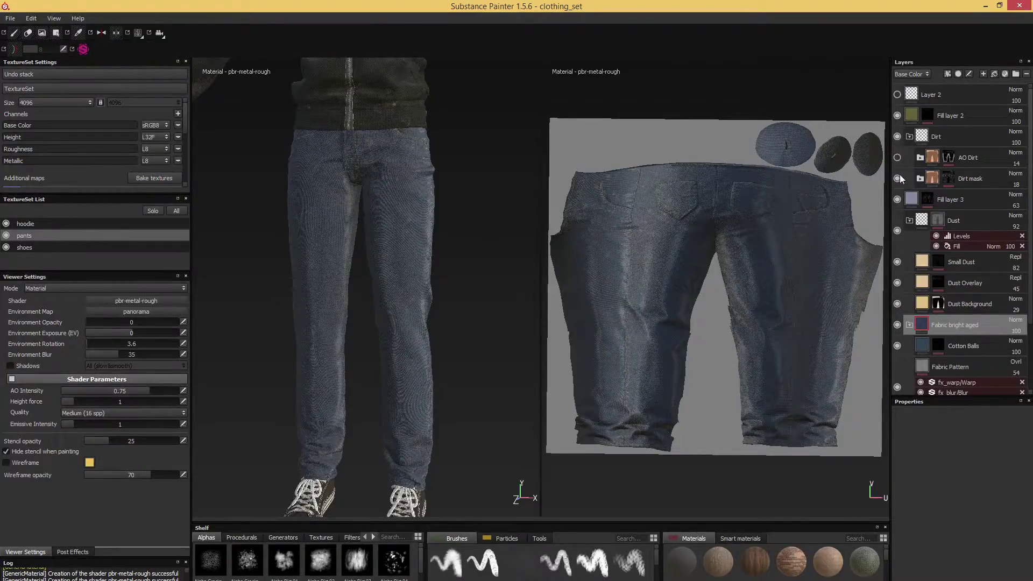
click(898, 178)
click(897, 137)
alt+drag(511, 249, 414, 386)
- Switch to Photoshop, bring pants_Base_Color.tga to the front and close it
mouse_move(303, 580)
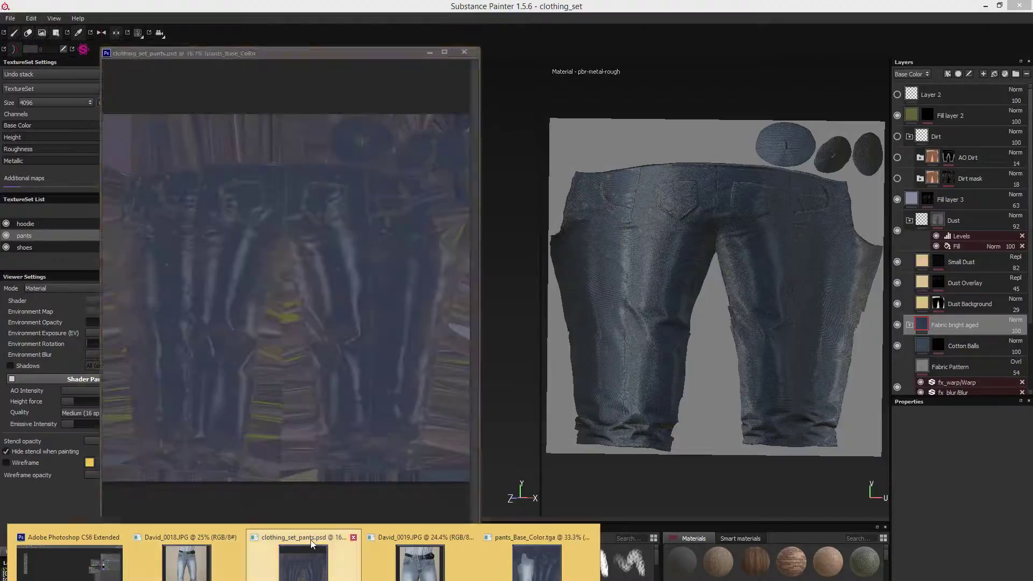
click(303, 549)
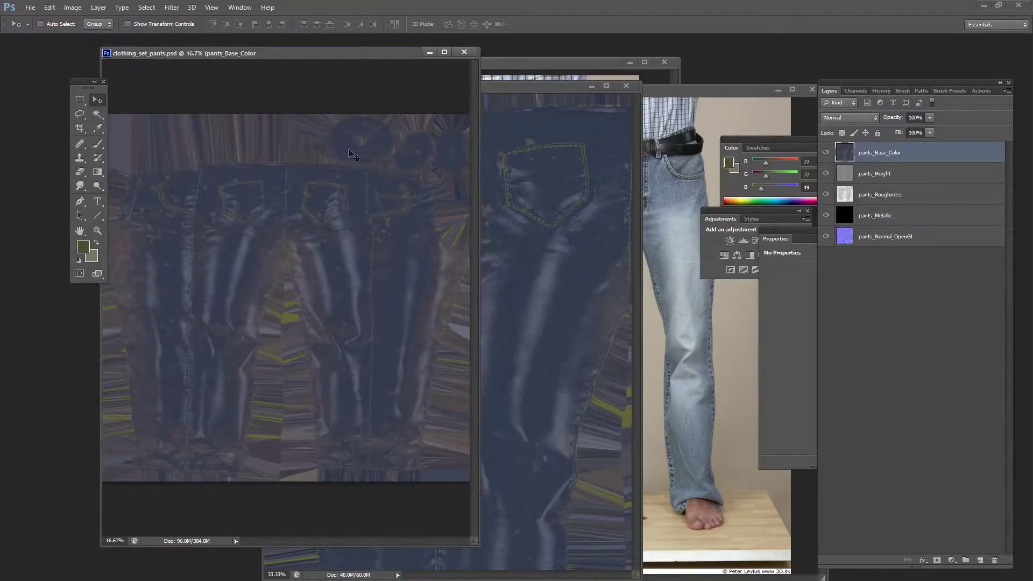
drag(349, 70, 505, 98)
alt+click(454, 264)
alt+click(453, 264)
click(453, 265)
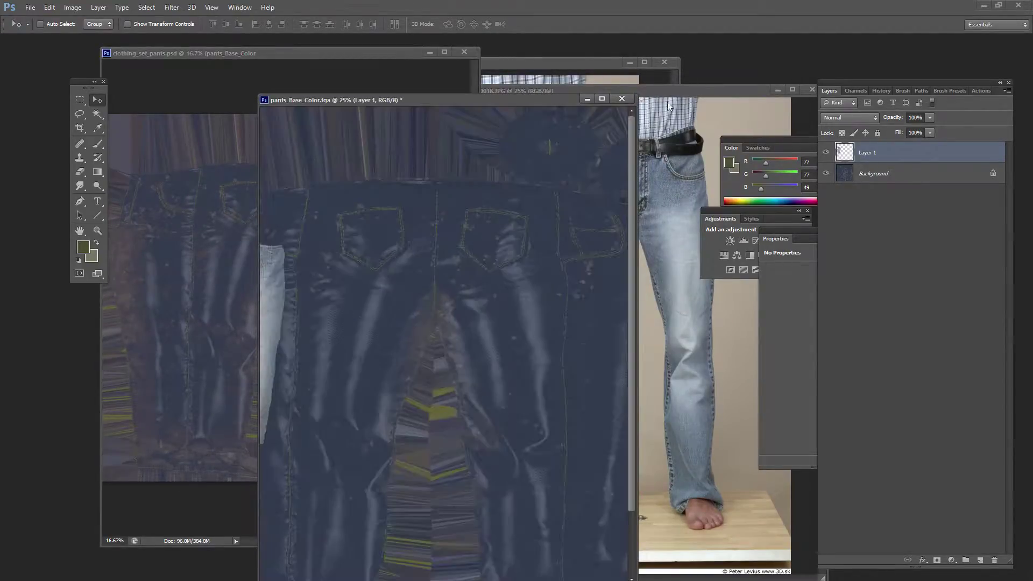
click(621, 99)
click(517, 235)
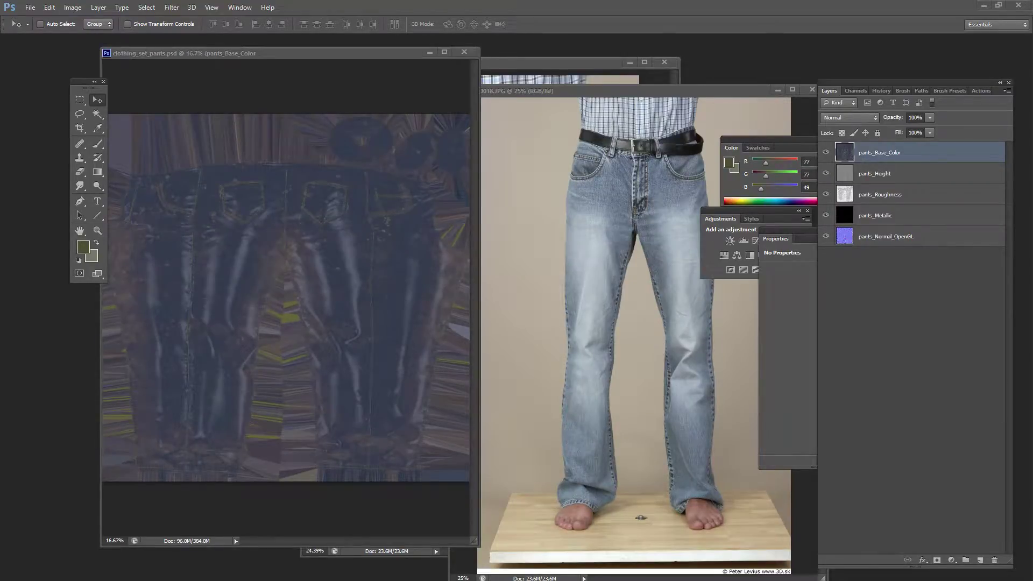
- Close clothing_set_pants.psd and move the David_0018.JPG window over the David_0019.JPG photo
click(324, 84)
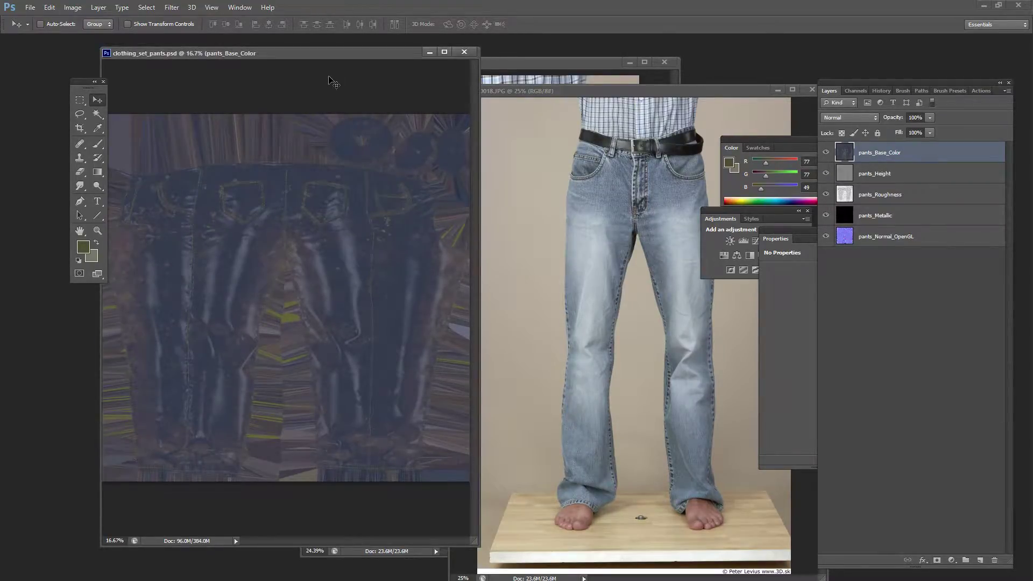
drag(369, 53, 405, 54)
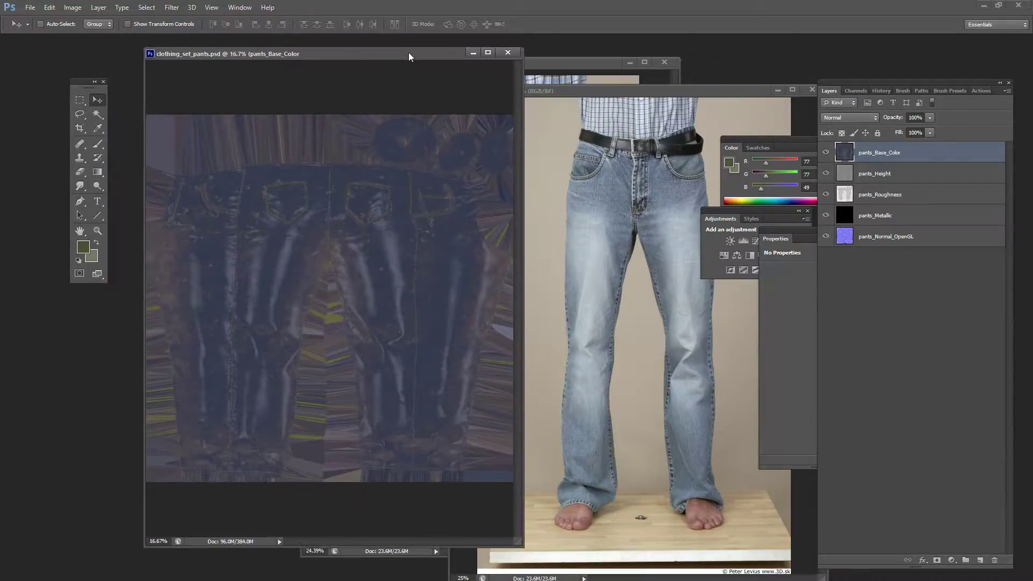
alt+scroll(362, 177, down, 1)
click(500, 54)
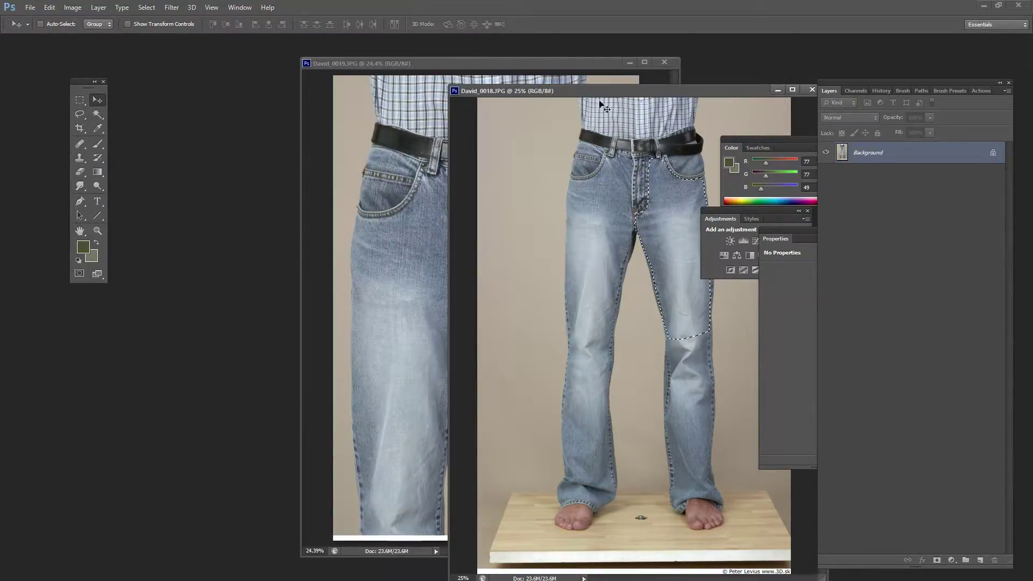
drag(625, 90, 344, 102)
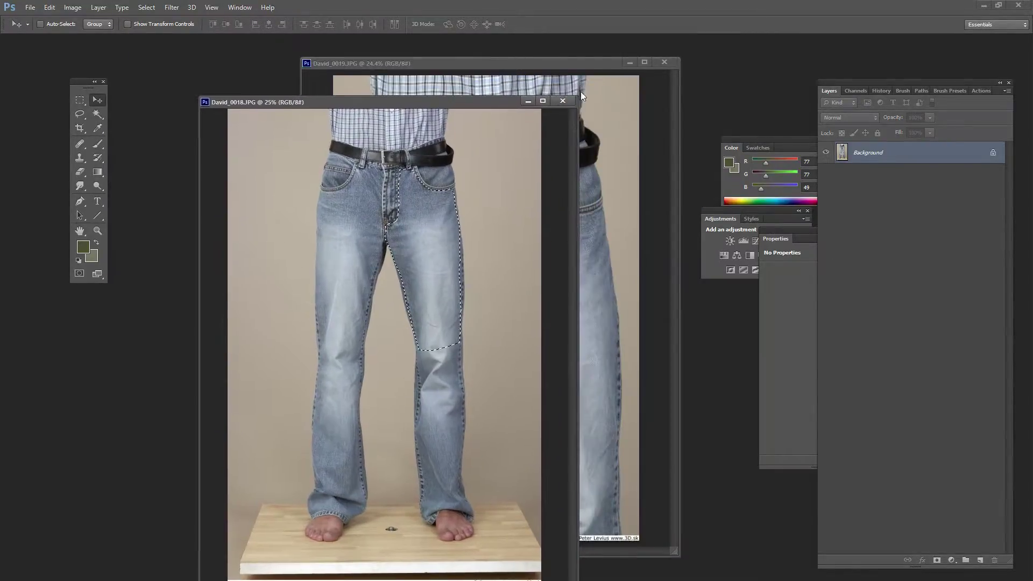
- Switch to Substance Painter, compare the jeans with and without Fill layer 3, and leave that layer hidden
click(985, 7)
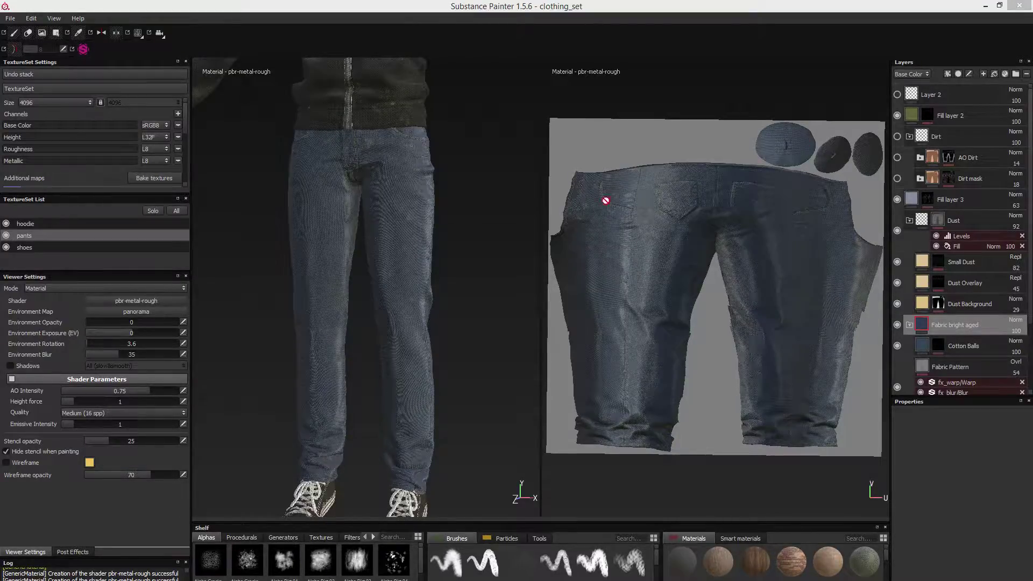
alt+right_drag(495, 256, 479, 233)
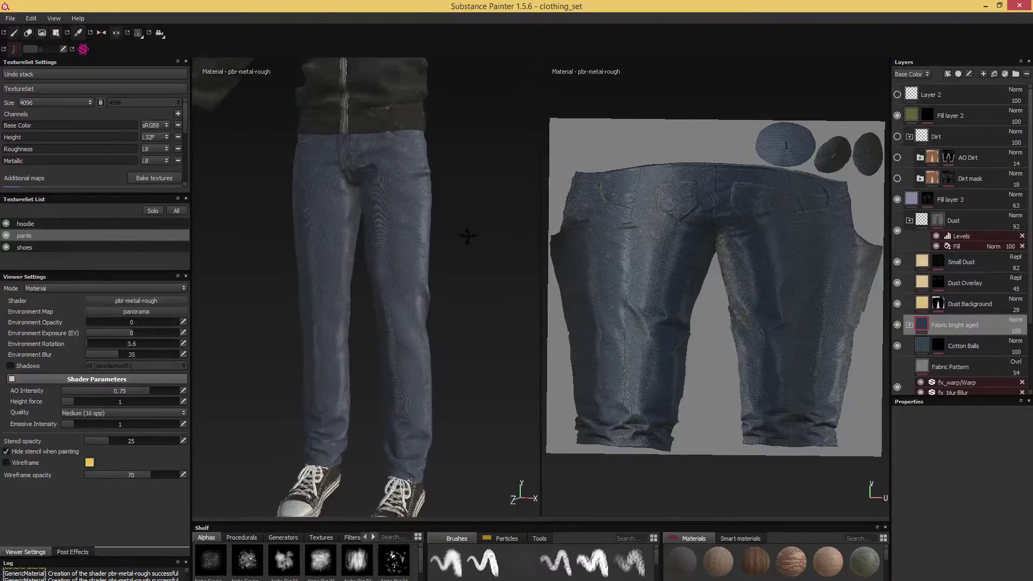
mouse_move(470, 247)
alt+mouse_down()
mouse_move(434, 254)
mouse_move(487, 242)
alt+mouse_up()
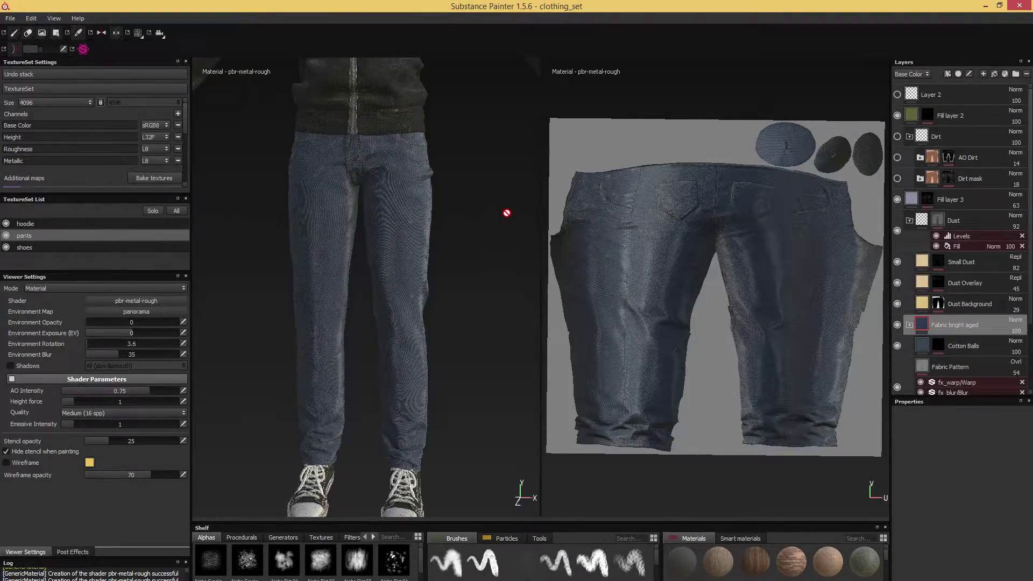
click(898, 199)
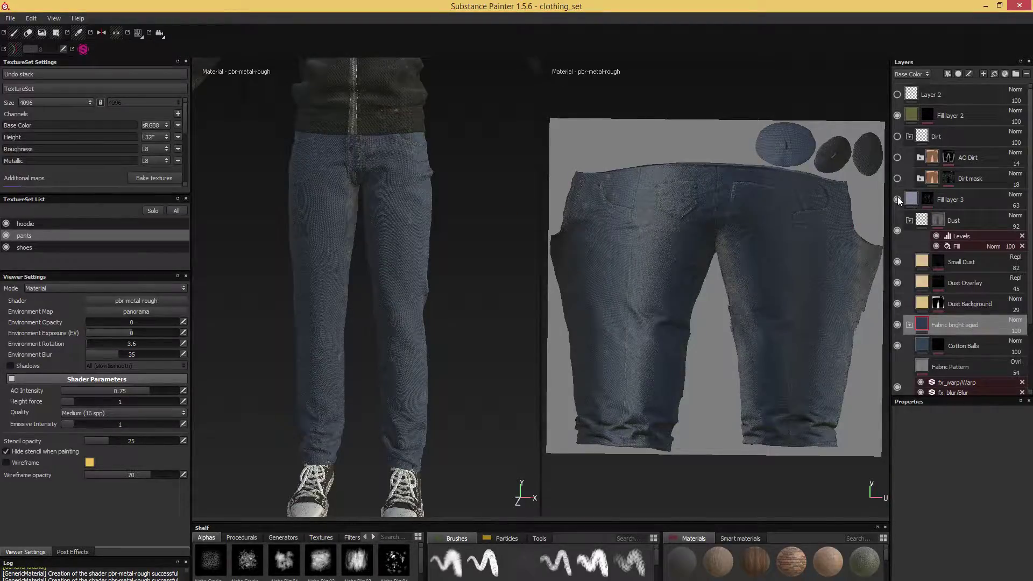
click(898, 199)
click(898, 199)
click(897, 199)
click(898, 199)
- Examine the jeans on the 3D model from the front and back, both close up and with the whole outfit in view
alt+drag(466, 226, 461, 254)
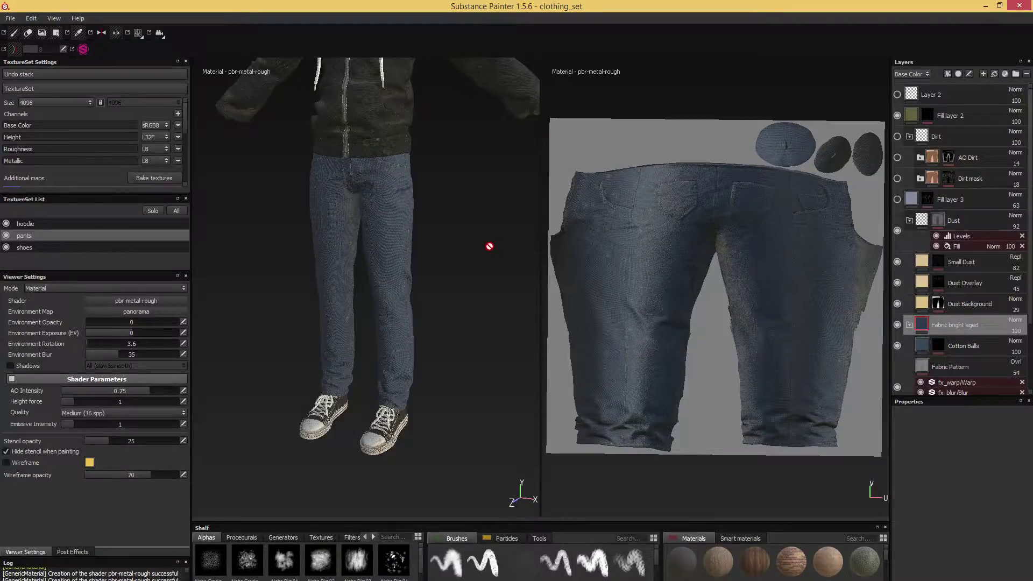
alt+drag(489, 244, 478, 247)
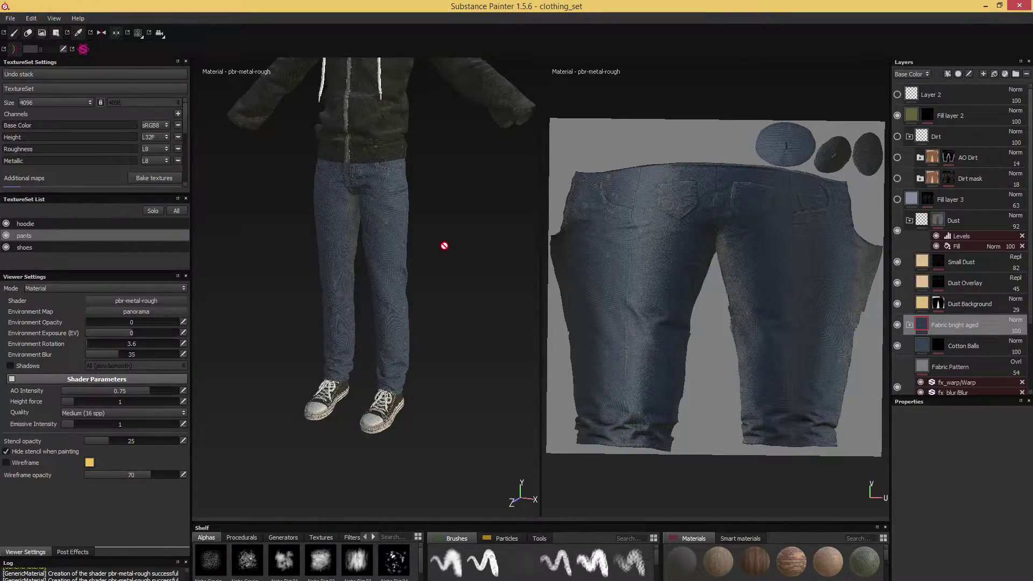
alt+drag(454, 242, 489, 231)
scroll(462, 249, down, 1)
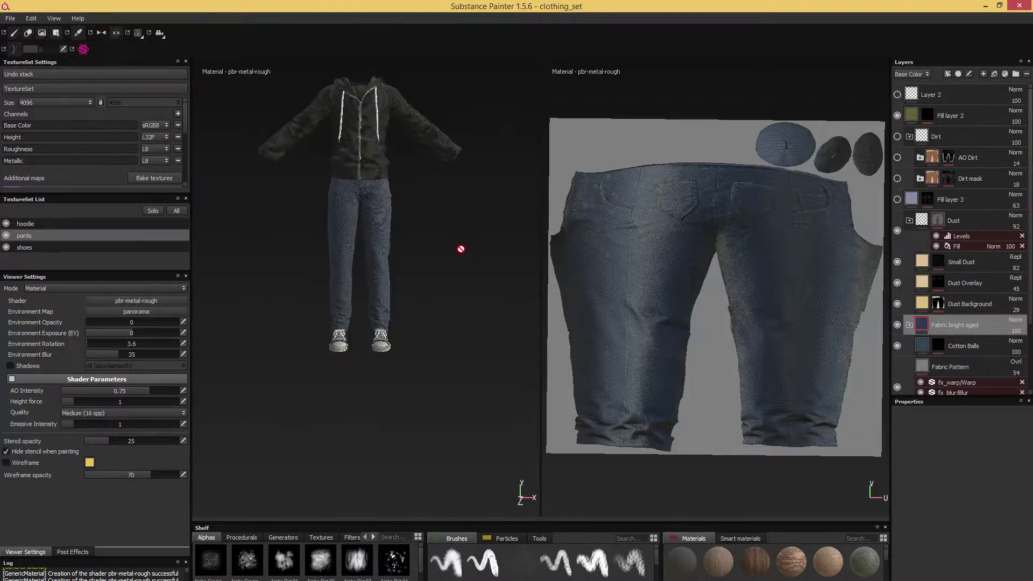
scroll(462, 253, up, 6)
scroll(434, 286, down, 5)
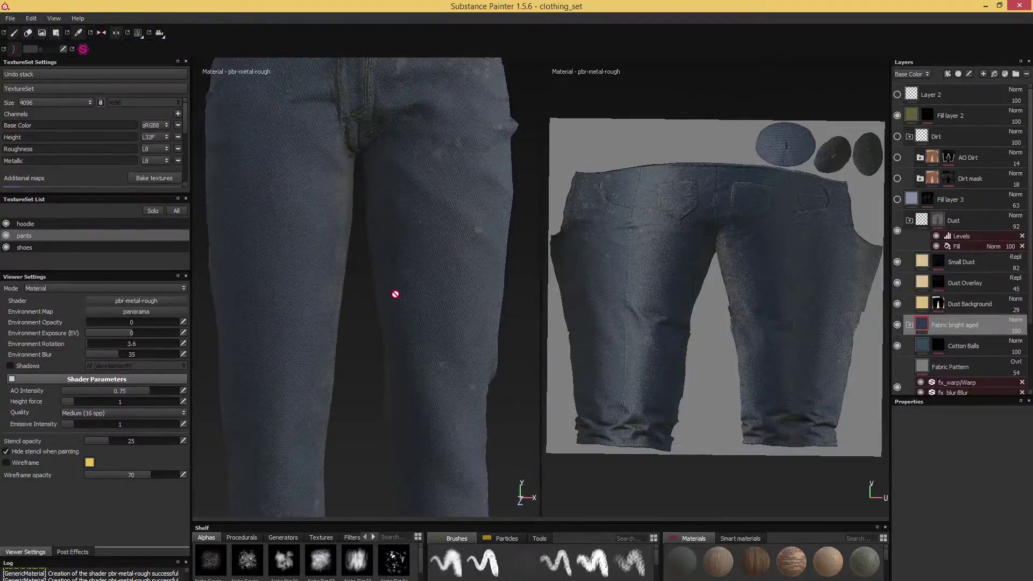
alt+drag(502, 290, 376, 277)
scroll(493, 281, down, 2)
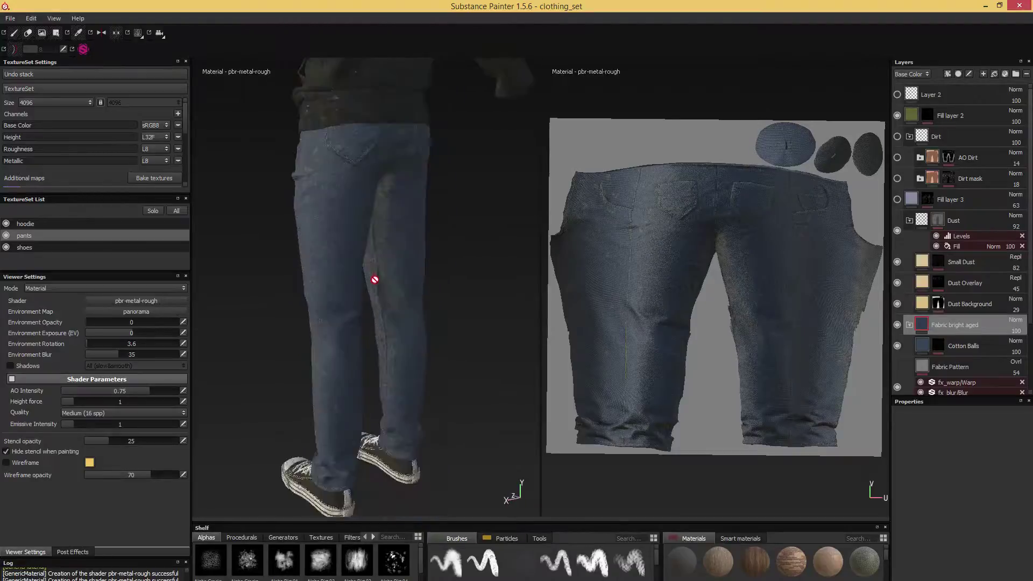
scroll(389, 272, up, 6)
scroll(400, 276, down, 2)
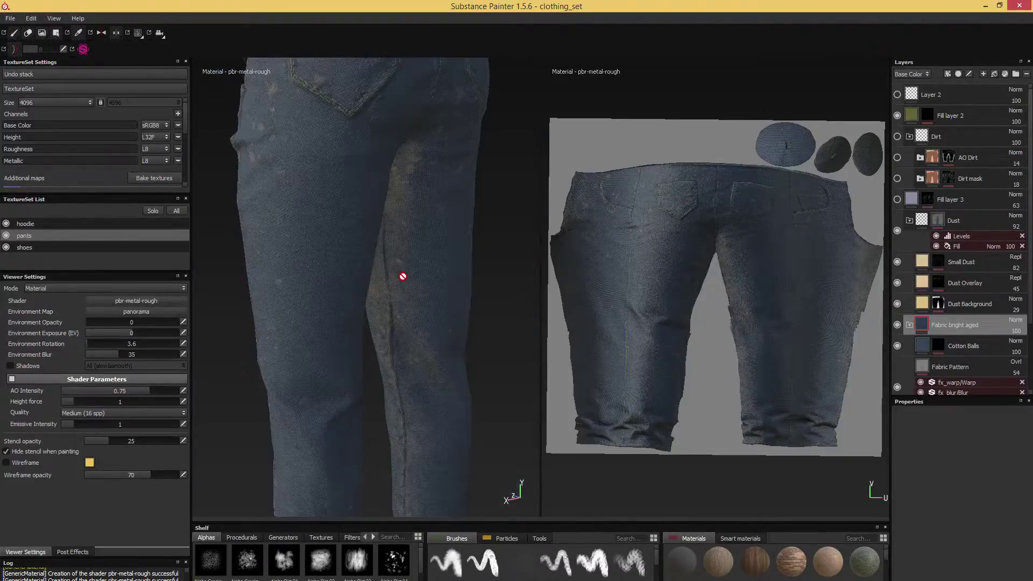
scroll(401, 277, up, 5)
alt+drag(409, 284, 492, 272)
scroll(477, 286, down, 3)
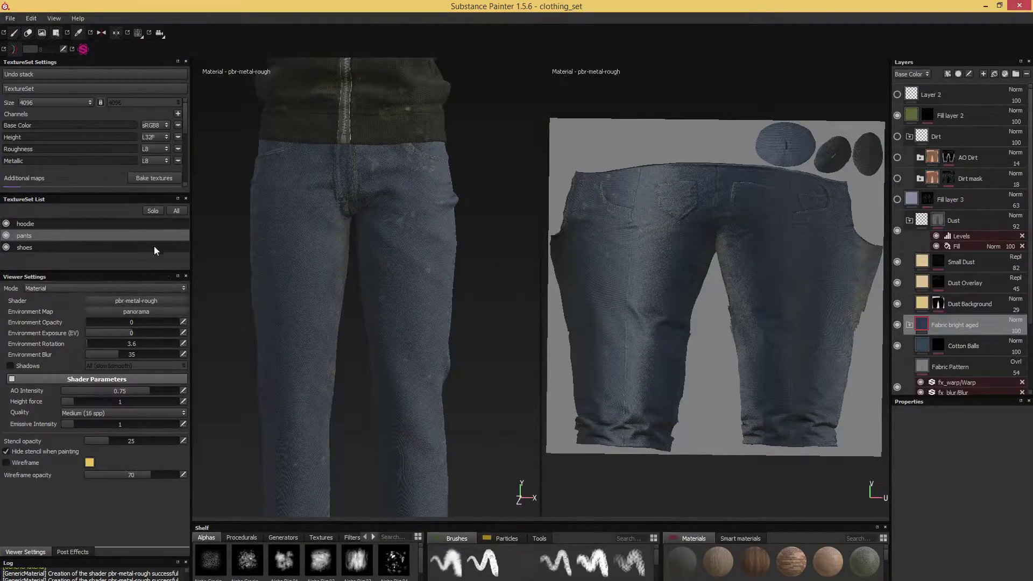
- Export only the pants texture set to the Desktop as a 16-bit PSD at 4096x4096, using Document channels + Normal
click(10, 19)
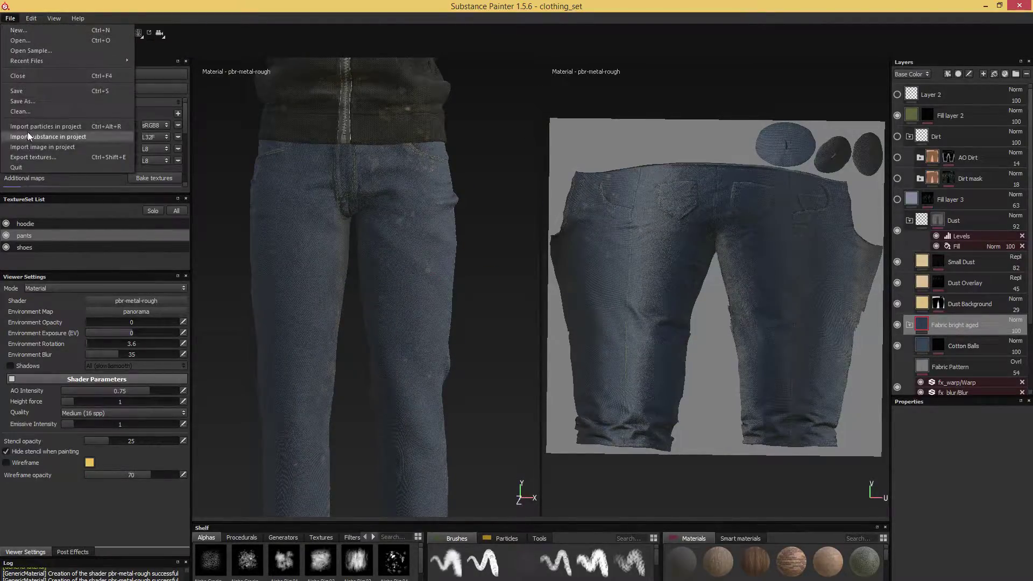
click(40, 156)
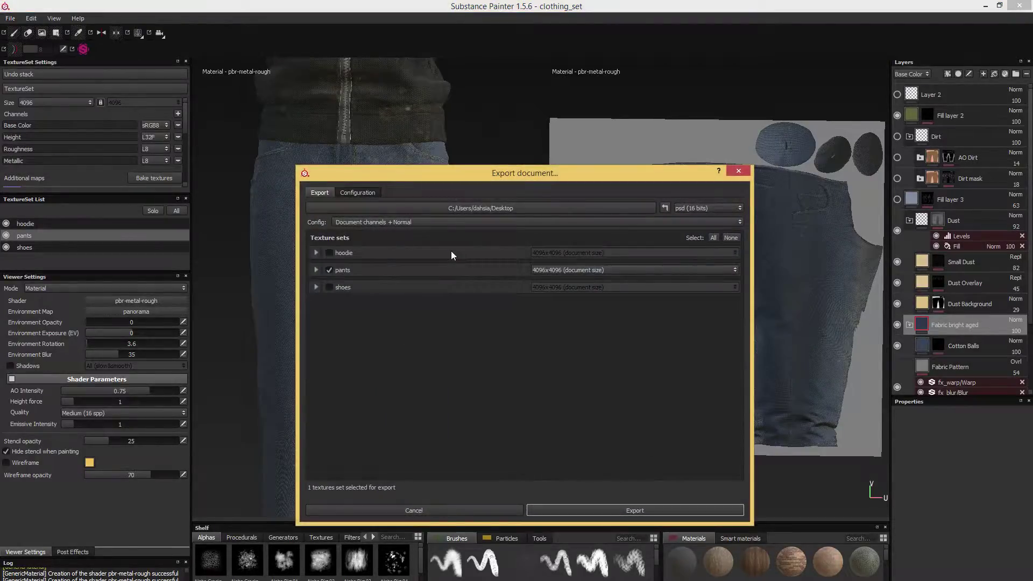
click(622, 509)
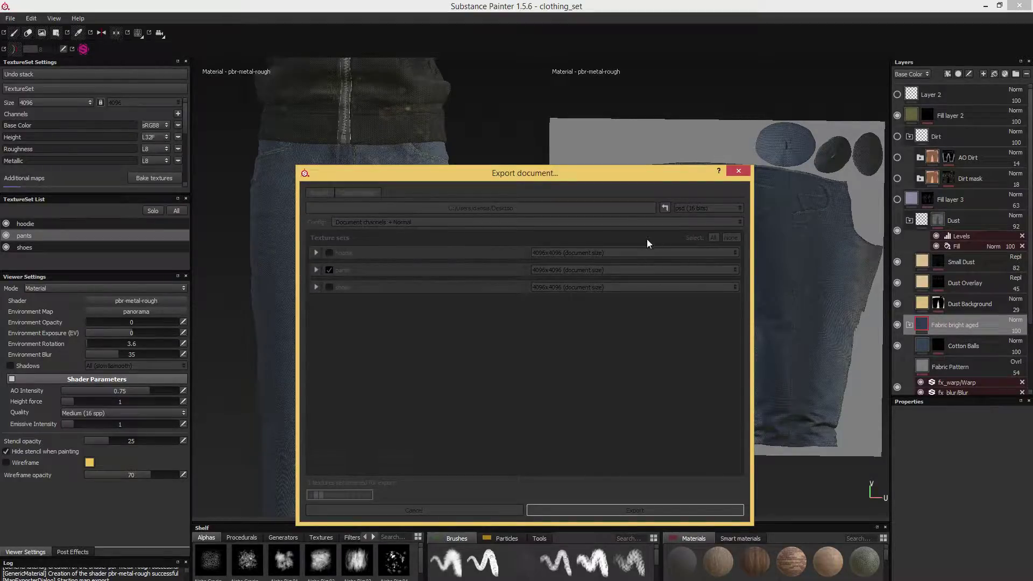
click(737, 172)
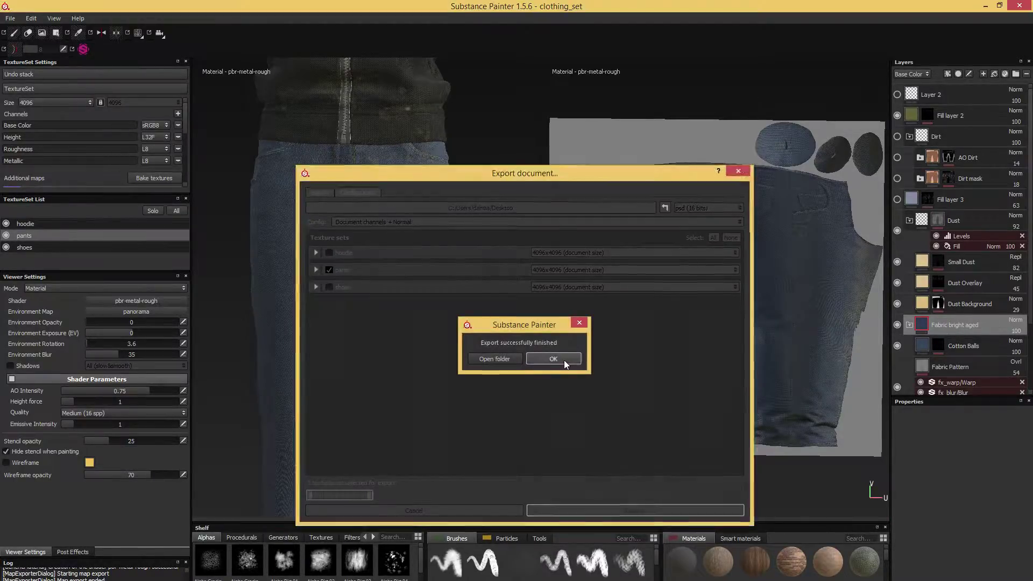
click(553, 359)
- Open the exported clothing_set_pants.psd from the desktop in Photoshop and spread it and the two jeans photos out as separate floating windows
click(985, 6)
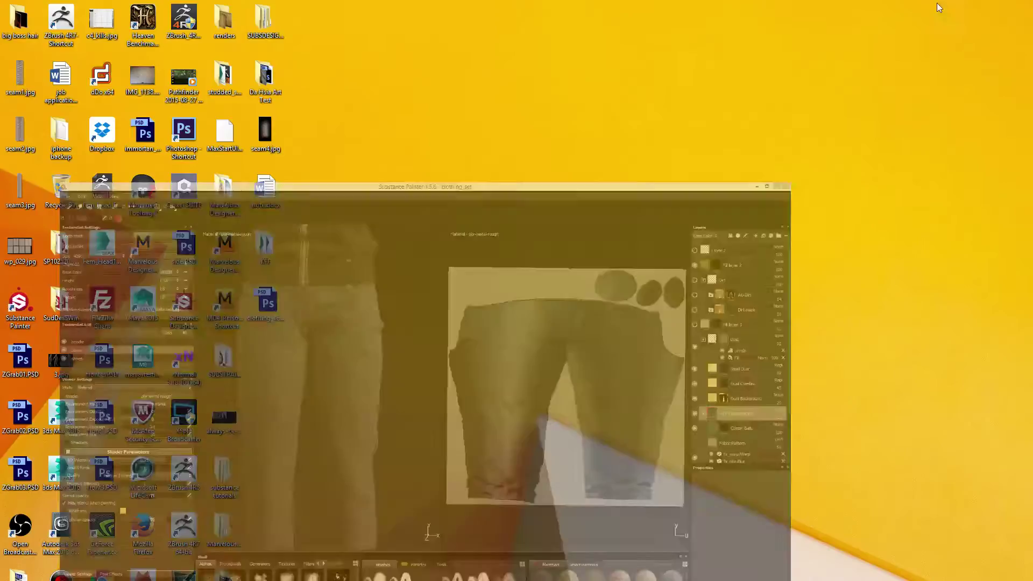
double_click(265, 317)
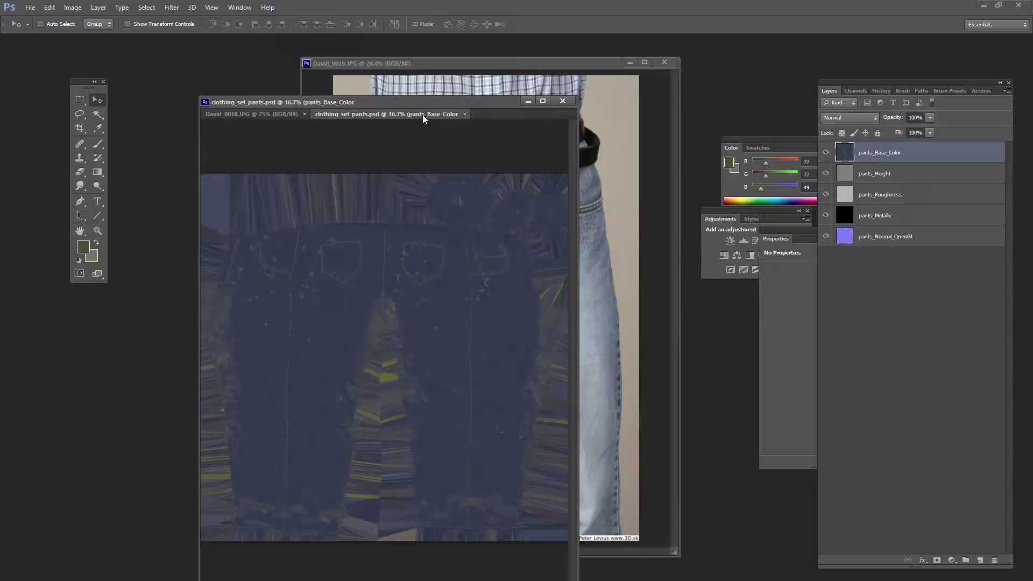
drag(422, 115, 242, 67)
click(530, 146)
drag(440, 103, 612, 93)
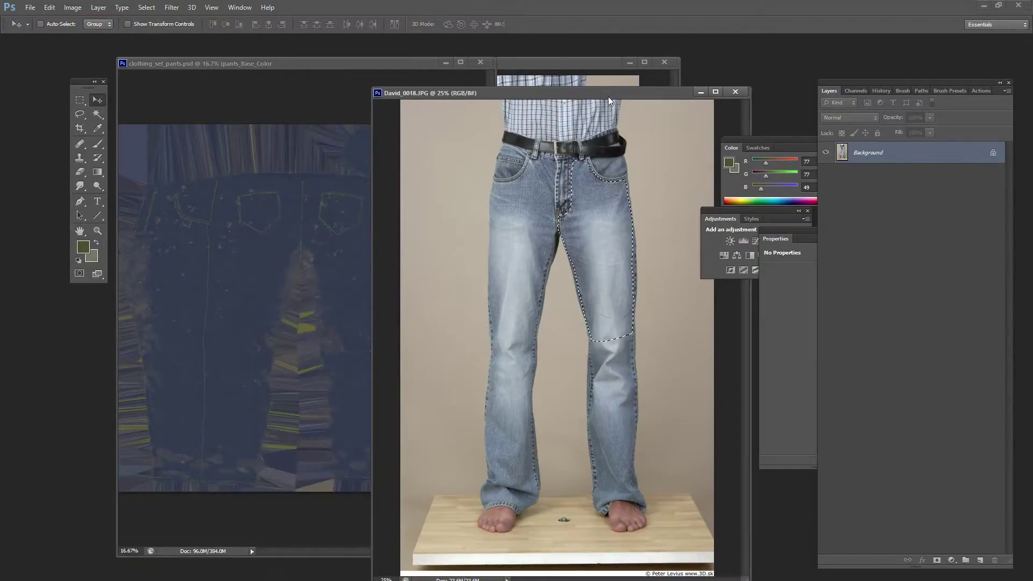
click(337, 105)
drag(311, 62, 240, 64)
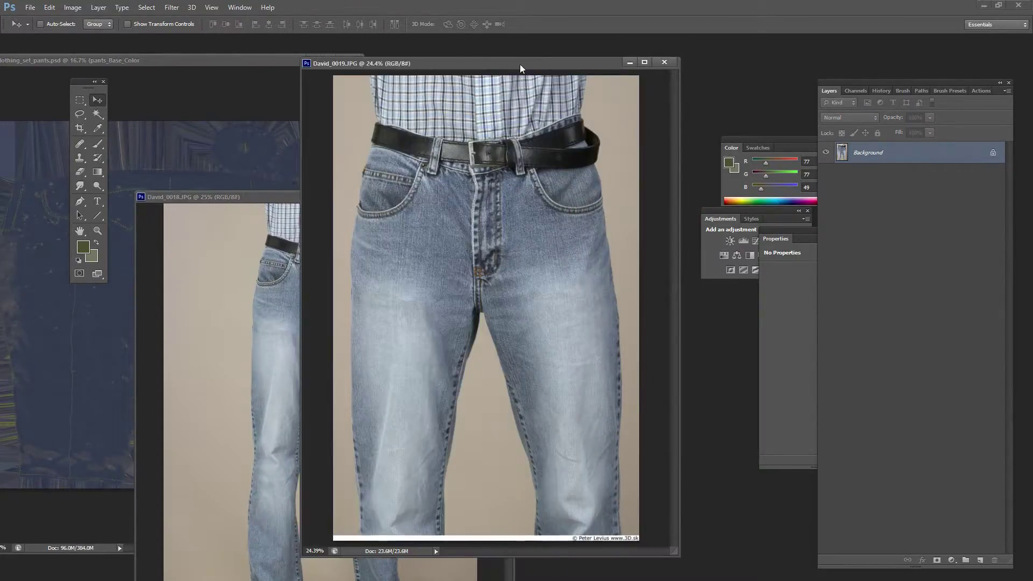
drag(525, 64, 733, 62)
- Open the rear-view jeans photo David_0034.JPG from the _ref folder inside Naughty Dog Test
click(31, 7)
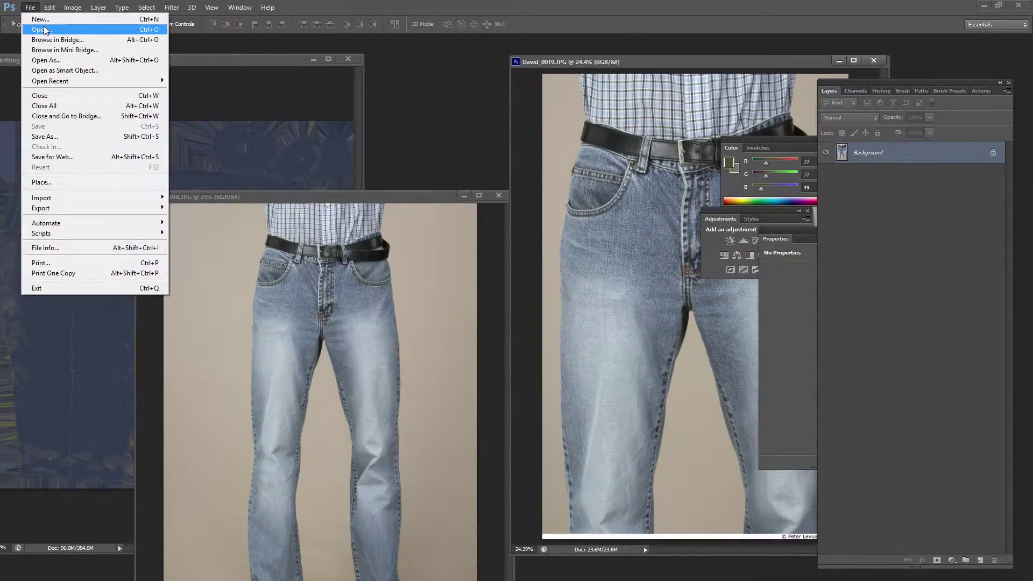
click(42, 29)
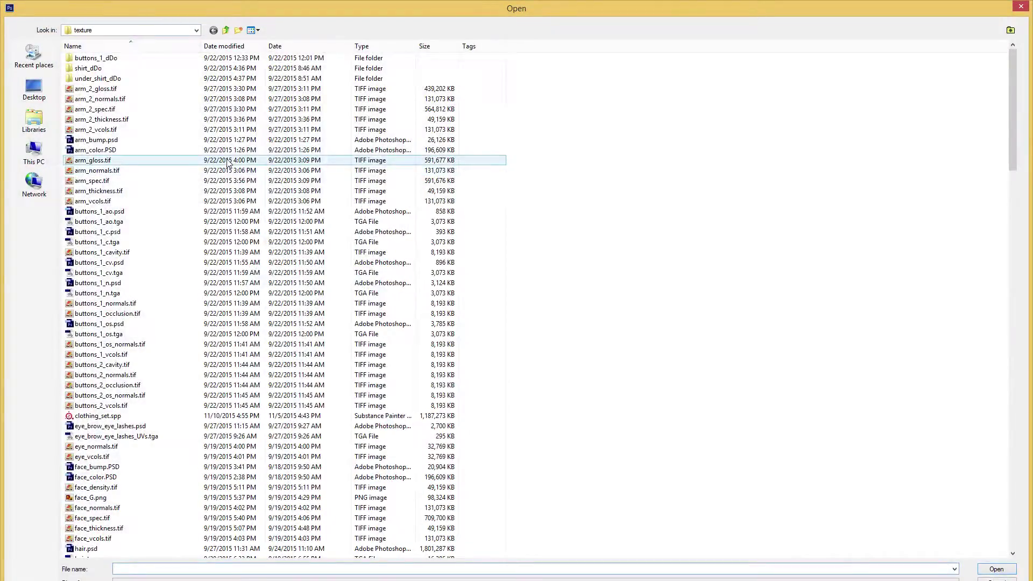
click(148, 88)
scroll(161, 200, down, 10)
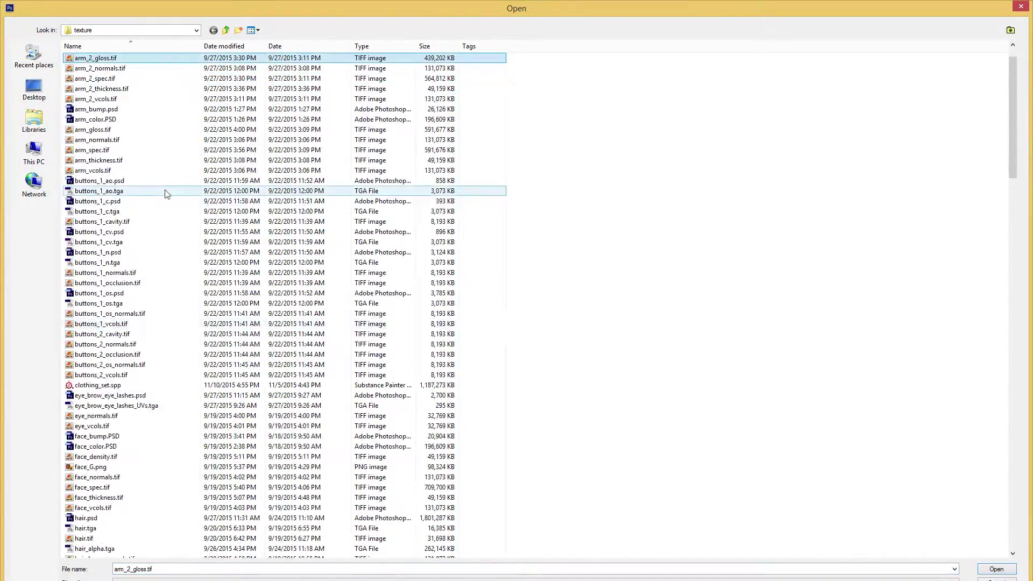
scroll(170, 195, down, 2)
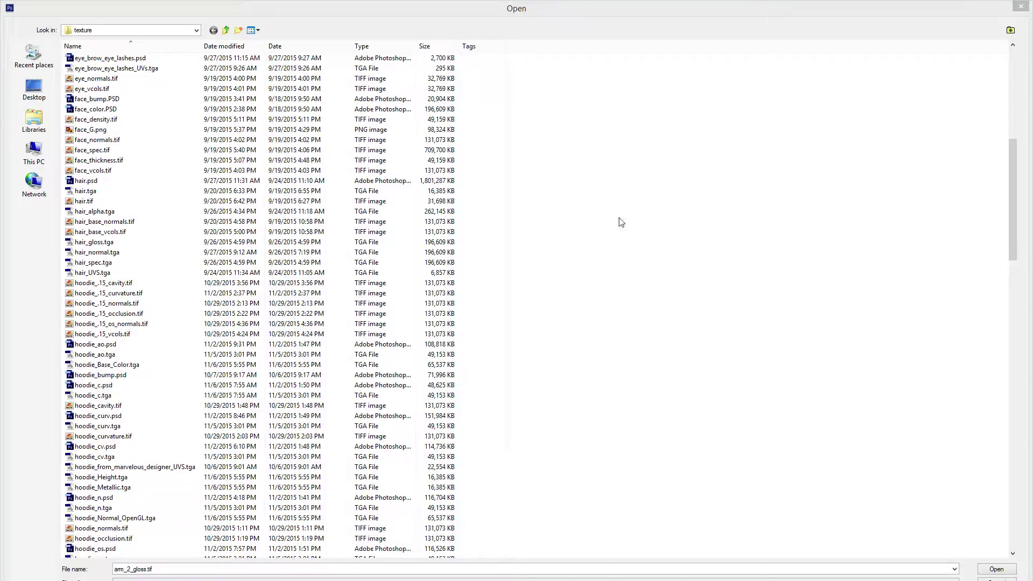
click(160, 245)
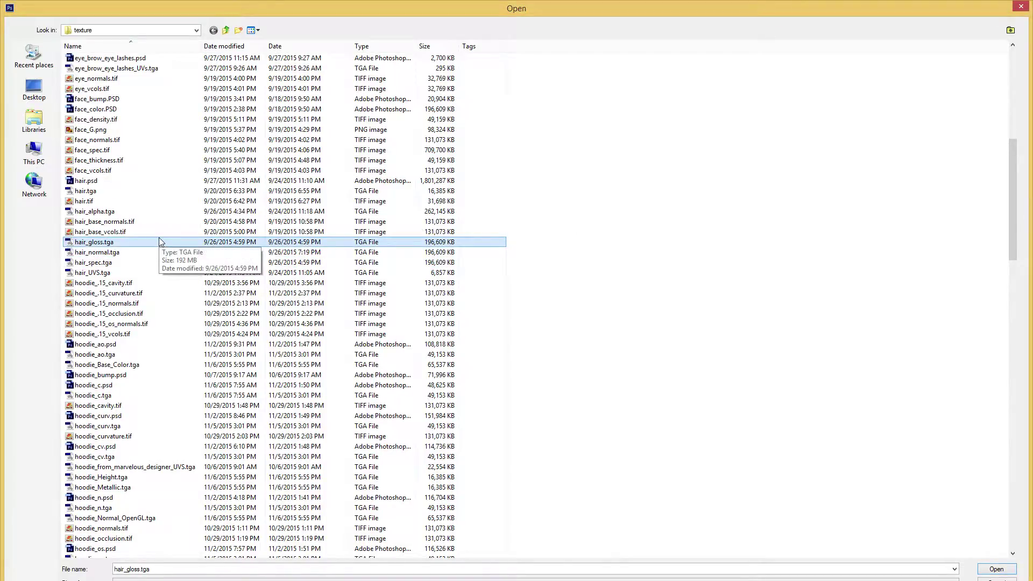
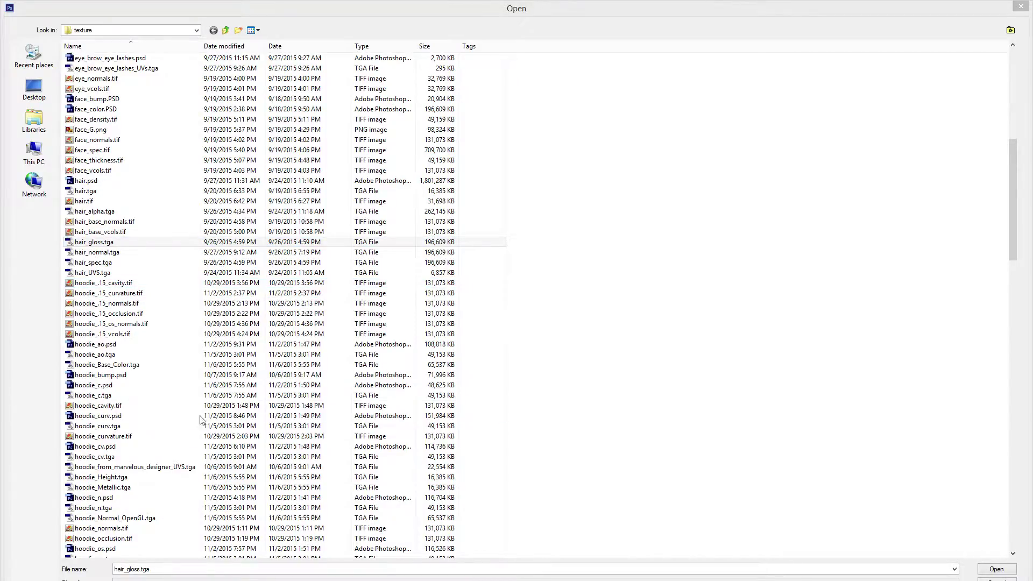
click(177, 151)
key(BackSpace)
double_click(156, 68)
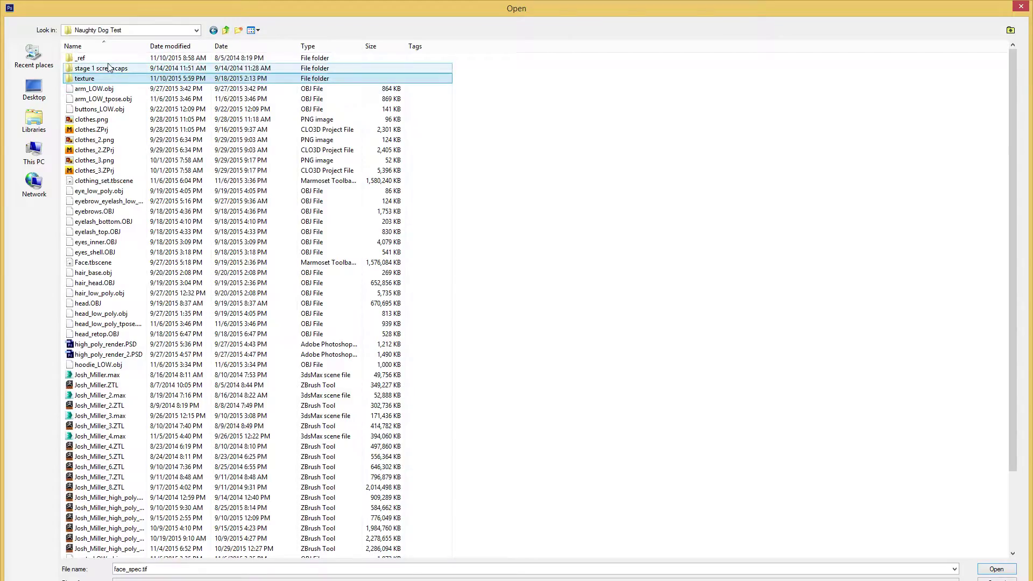
click(227, 31)
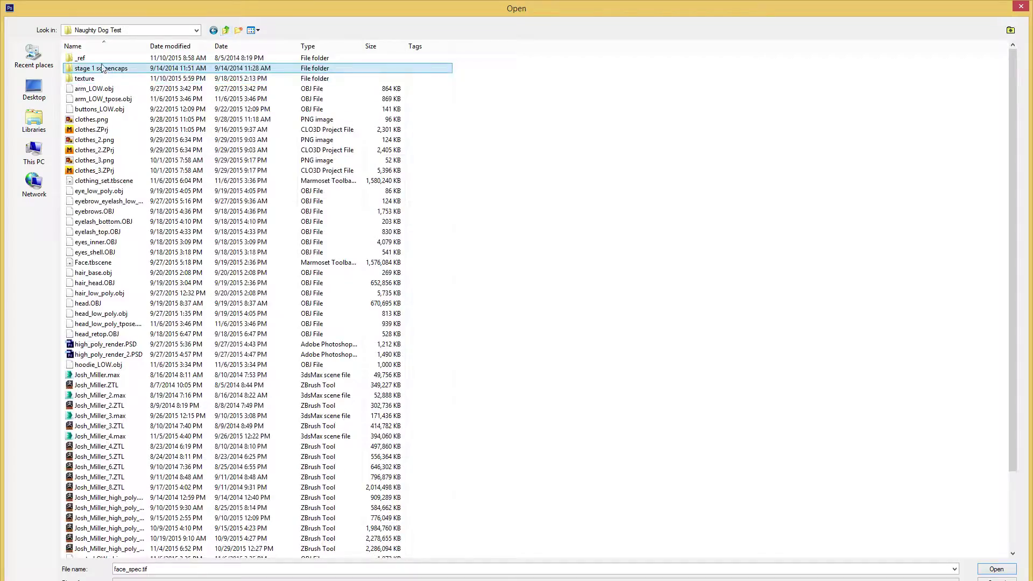
double_click(102, 61)
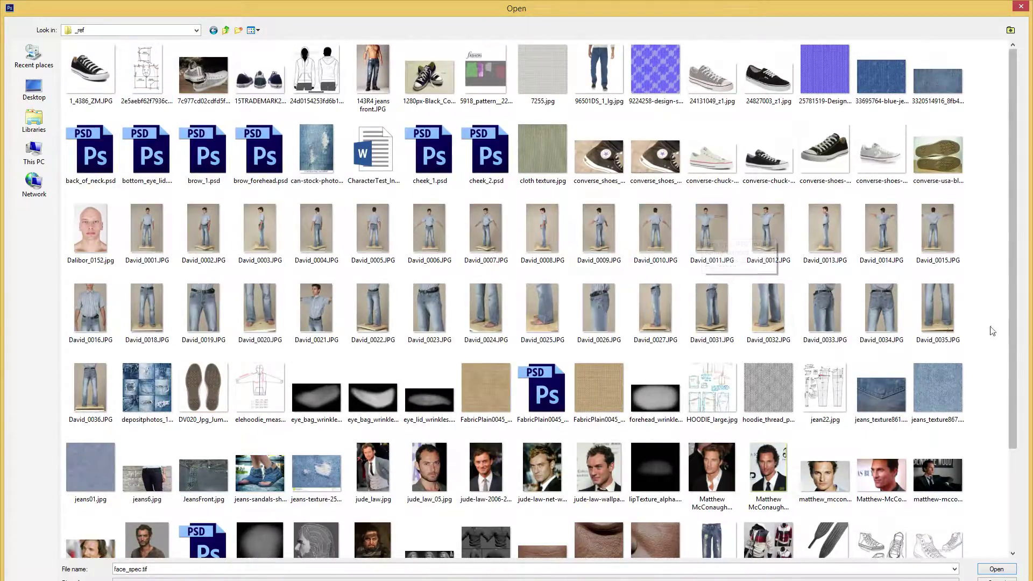
click(876, 312)
double_click(880, 302)
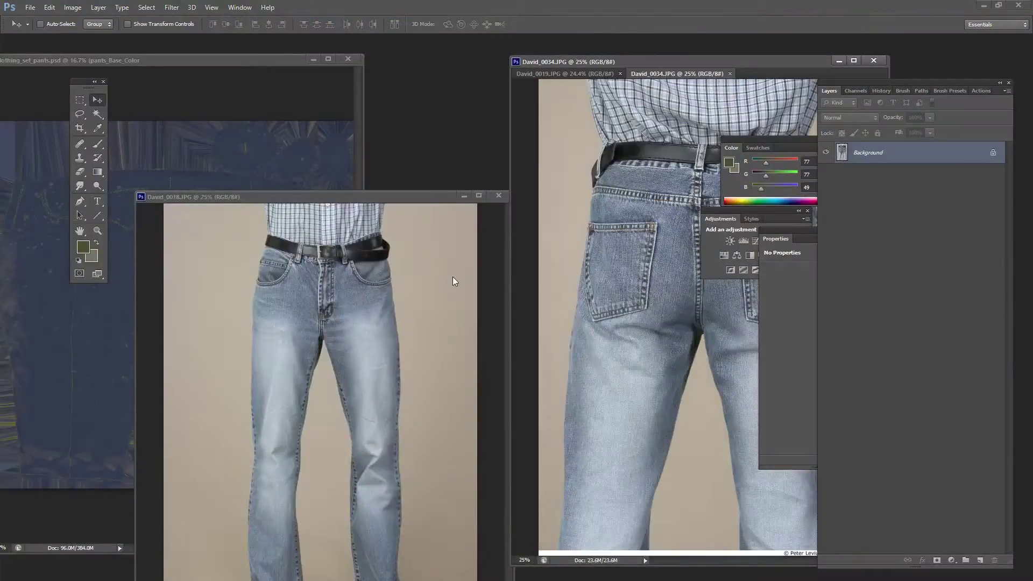
- Move the David_0018.JPG window aside and float David_0034.JPG in its own, widened window beside the pants texture
drag(385, 201, 820, 344)
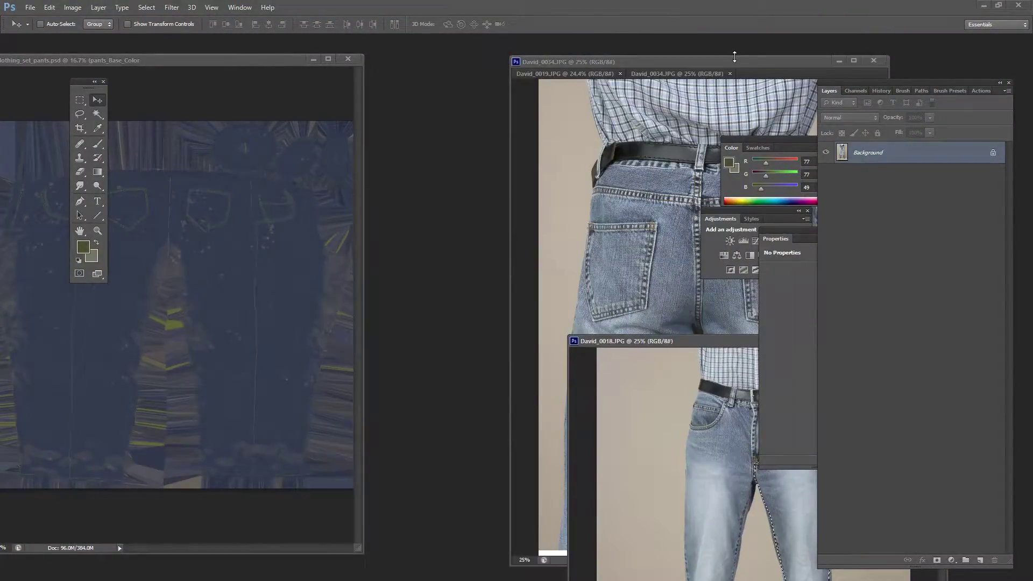
mouse_move(688, 75)
mouse_down()
mouse_move(628, 128)
mouse_move(385, 119)
mouse_up()
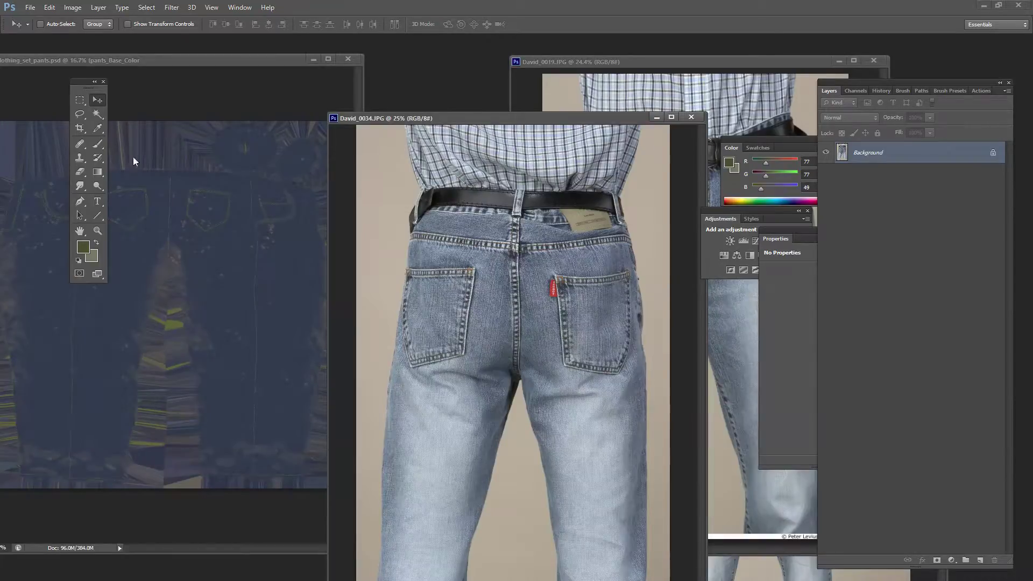
click(80, 114)
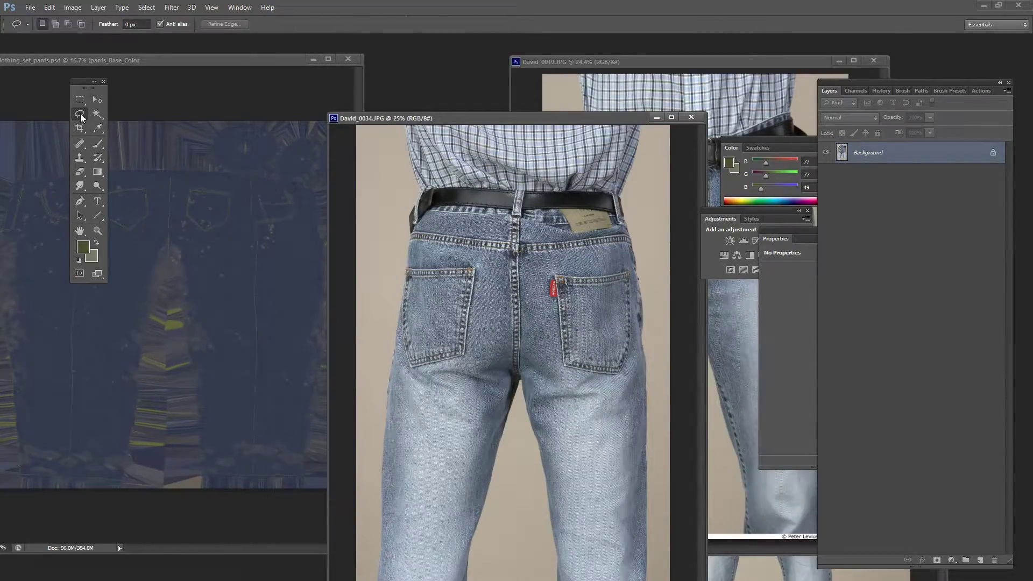
key(ctrl+minus)
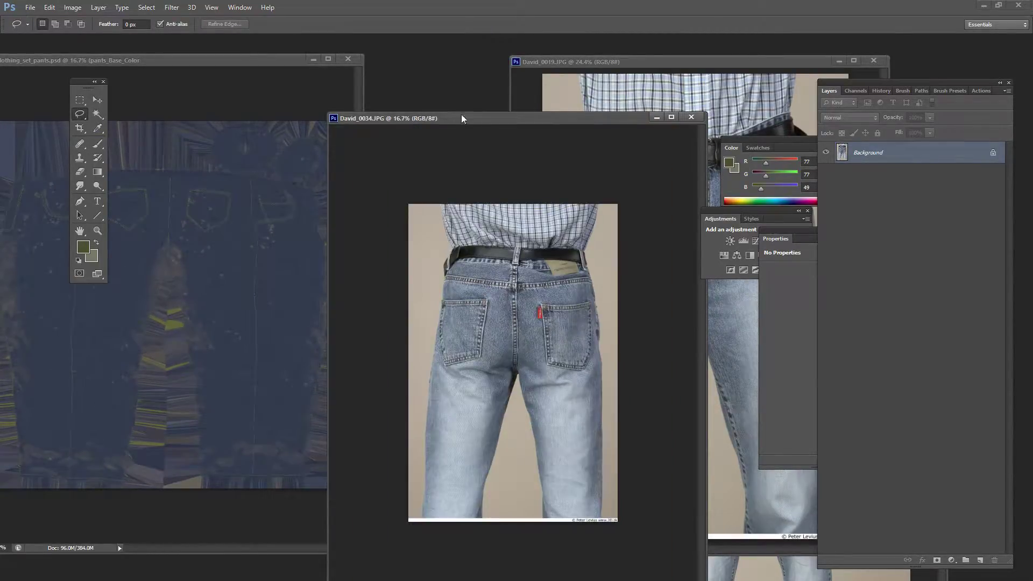
drag(479, 121, 342, 72)
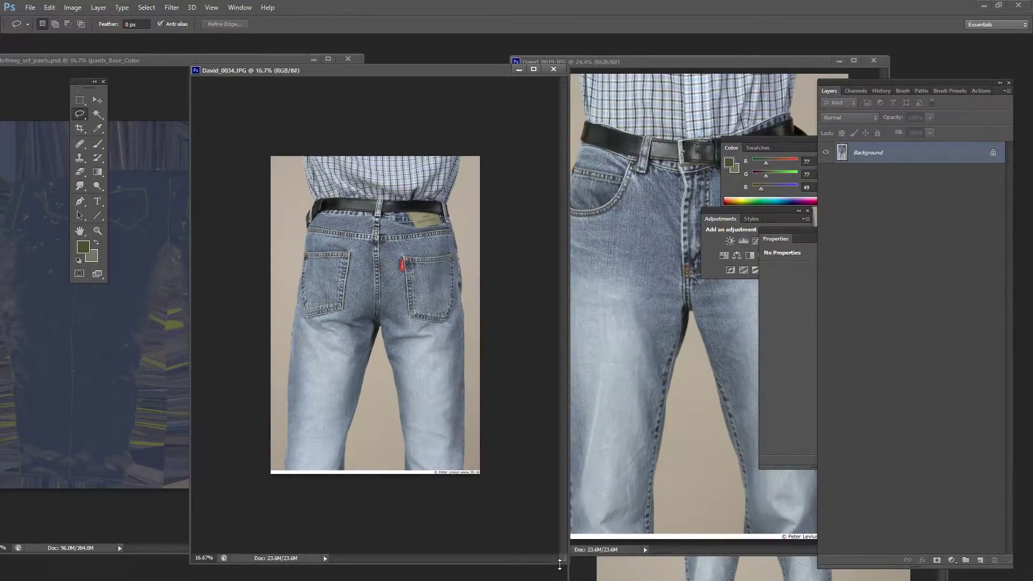
drag(559, 565, 783, 580)
- Lasso the seat, back pockets and upper legs of the jeans in David_0034.JPG and copy them into clothing_set_pants.psd as a new layer
ctrl+click(473, 335)
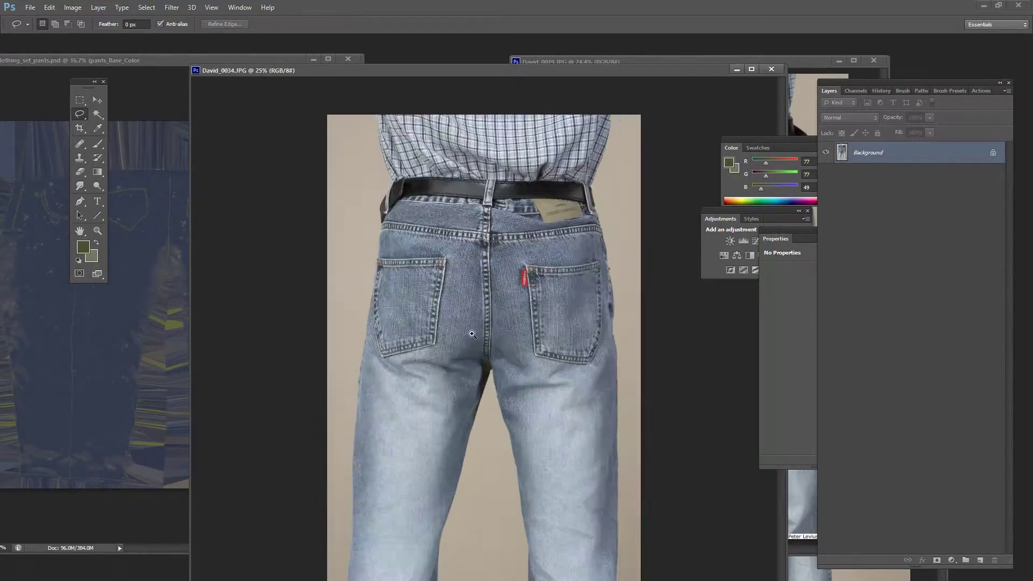
ctrl+click(472, 335)
alt+click(472, 334)
mouse_move(368, 428)
mouse_down()
mouse_move(351, 362)
mouse_move(370, 213)
mouse_move(485, 204)
mouse_move(597, 208)
mouse_move(634, 222)
mouse_move(645, 378)
mouse_move(628, 445)
mouse_move(604, 480)
mouse_move(395, 475)
mouse_move(358, 431)
mouse_up()
key(shift)
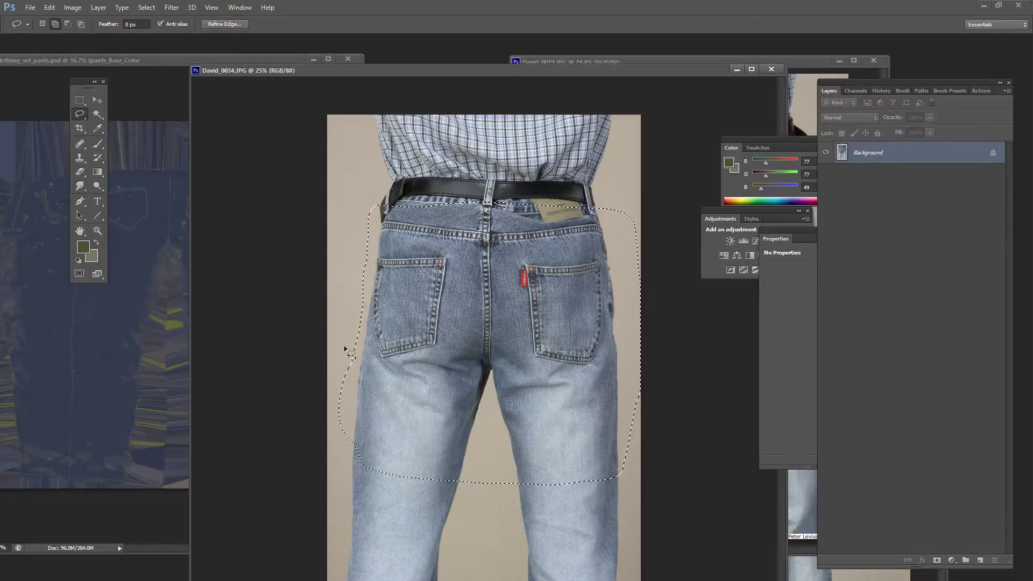
click(205, 62)
mouse_move(205, 62)
mouse_down()
mouse_move(411, 50)
mouse_move(396, 55)
mouse_up()
key(ctrl+v)
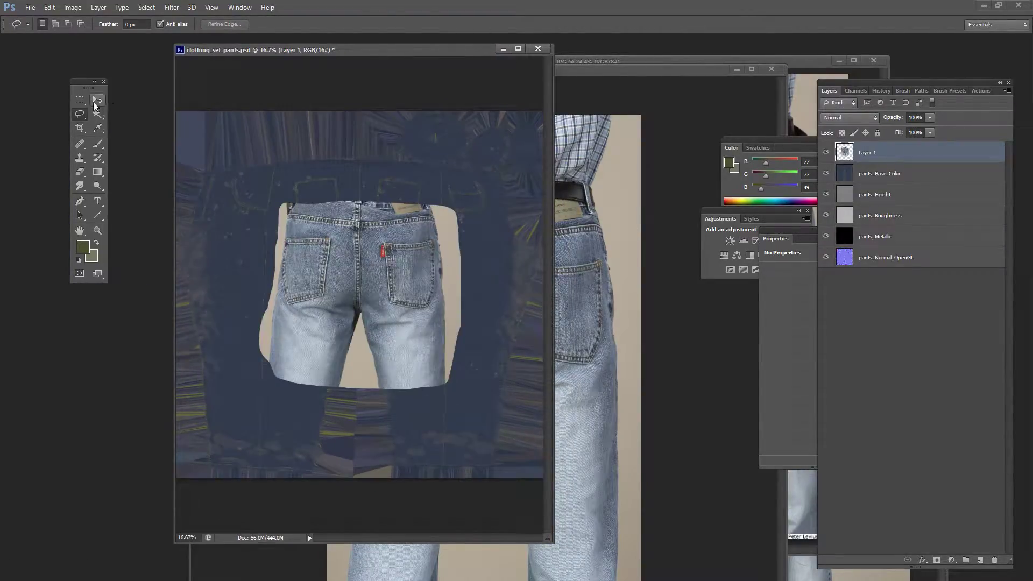
- Set the pasted jeans layer's opacity to 47% and move it over the waist and back pocket area of the pants texture
click(97, 100)
drag(409, 263, 392, 218)
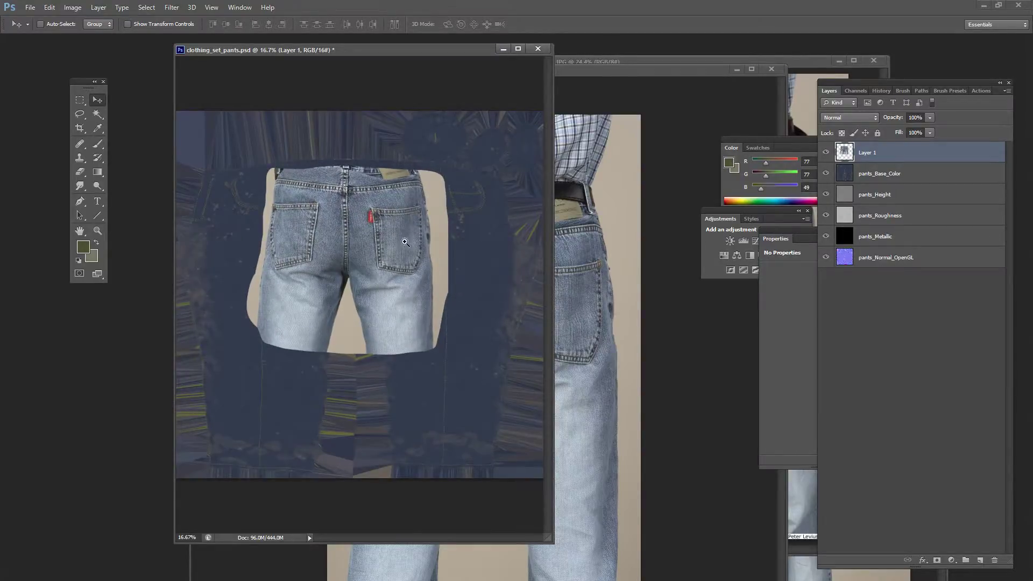
click(405, 243)
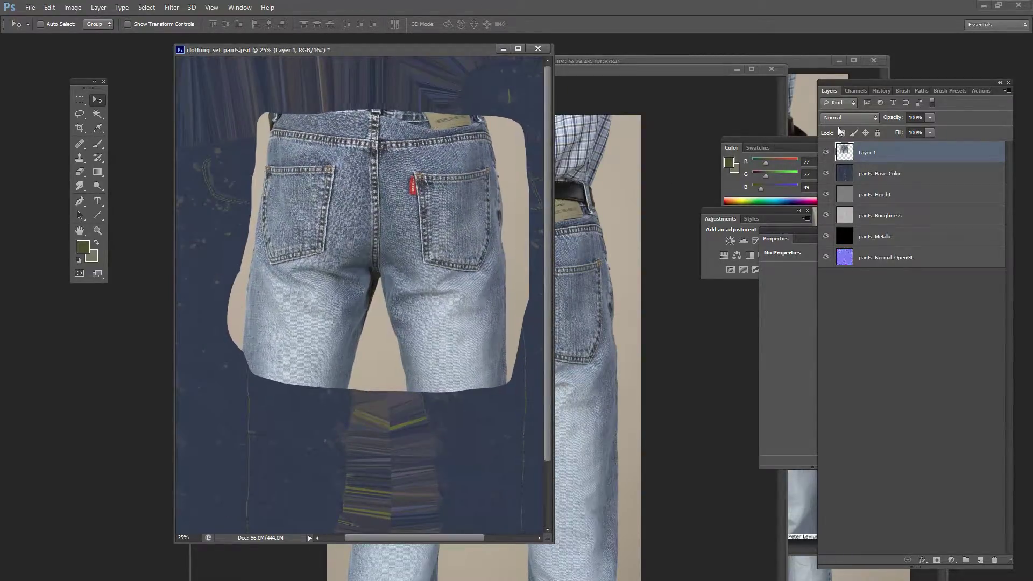
click(930, 132)
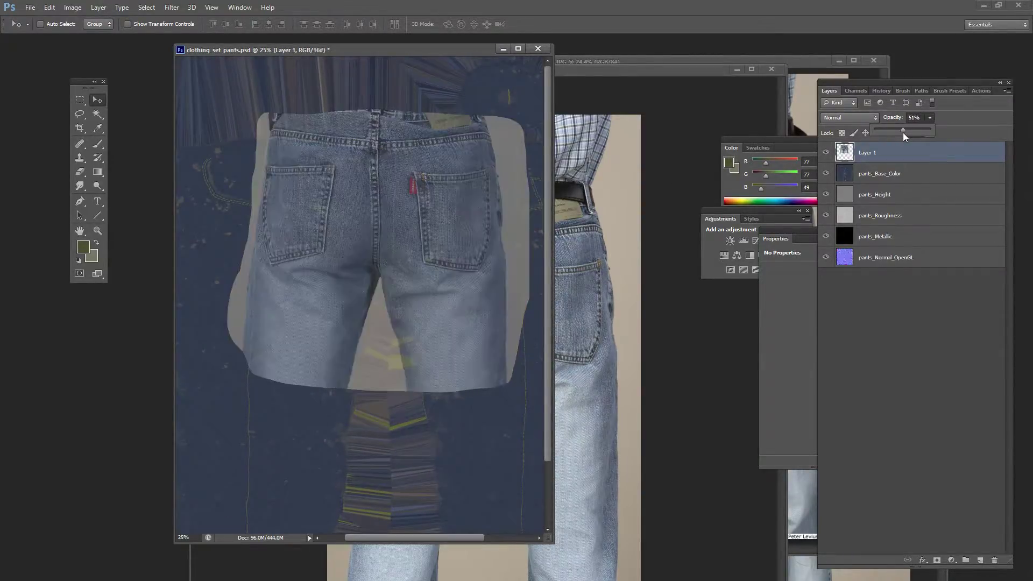
drag(903, 132, 898, 134)
drag(482, 230, 494, 262)
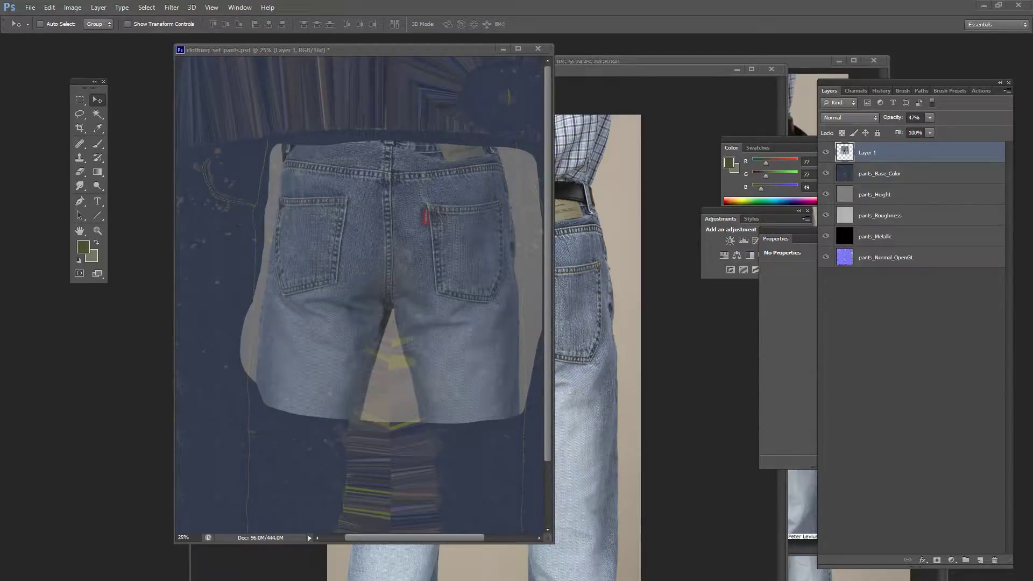
right_click(900, 563)
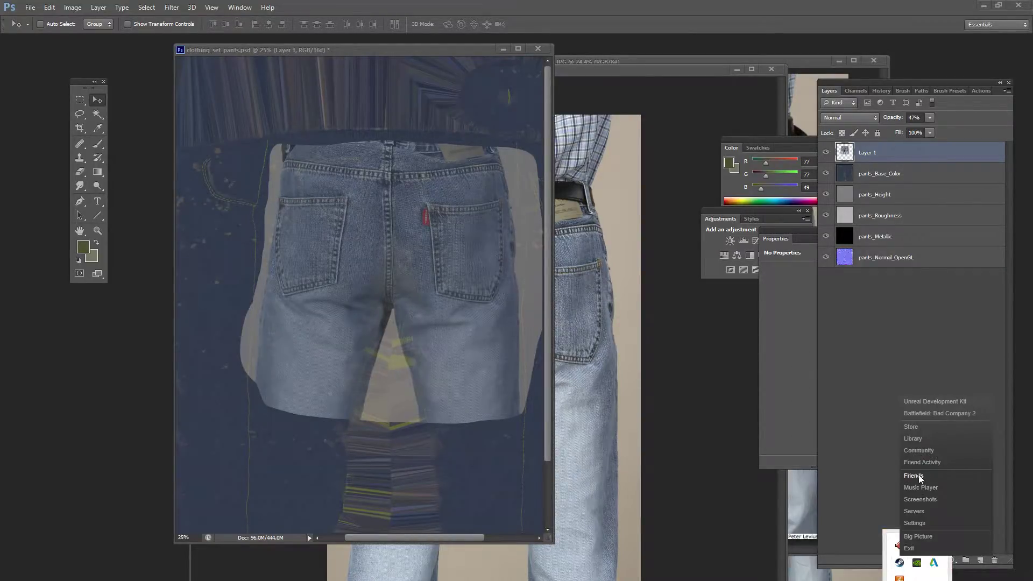
click(920, 476)
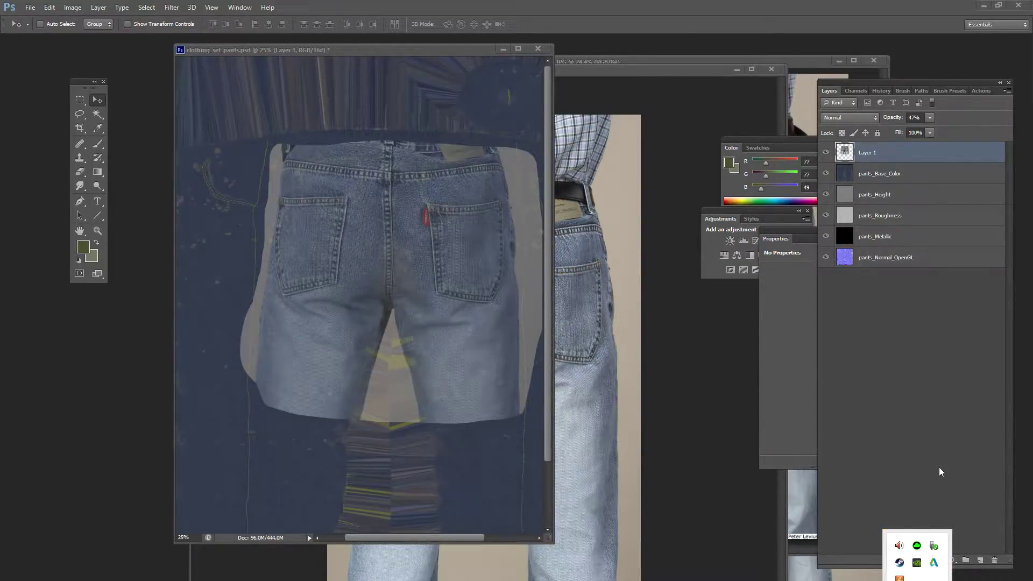
click(938, 473)
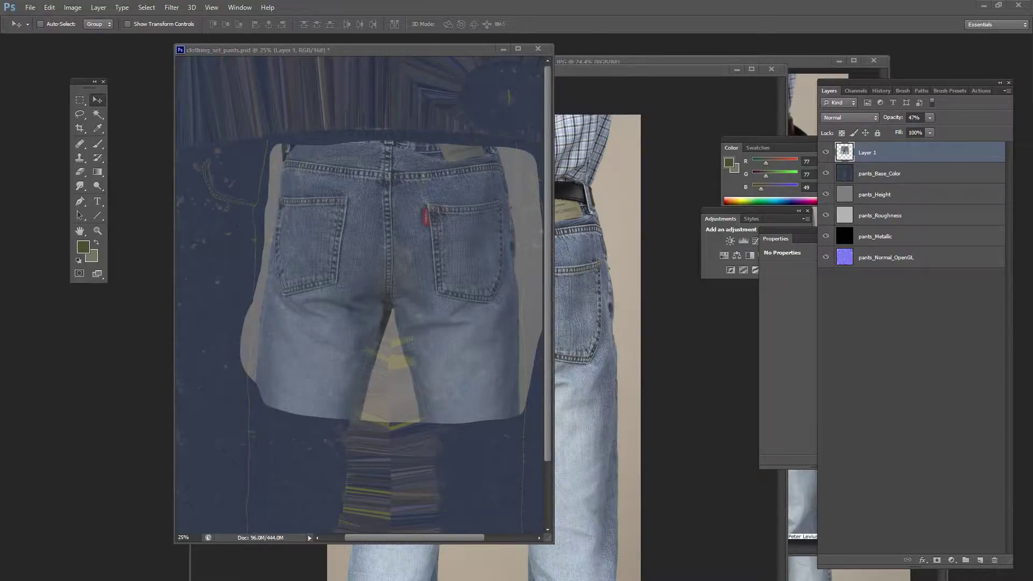
- Erase the backdrop and much of the upper legs around the pasted jeans using a 600 px eraser
click(535, 264)
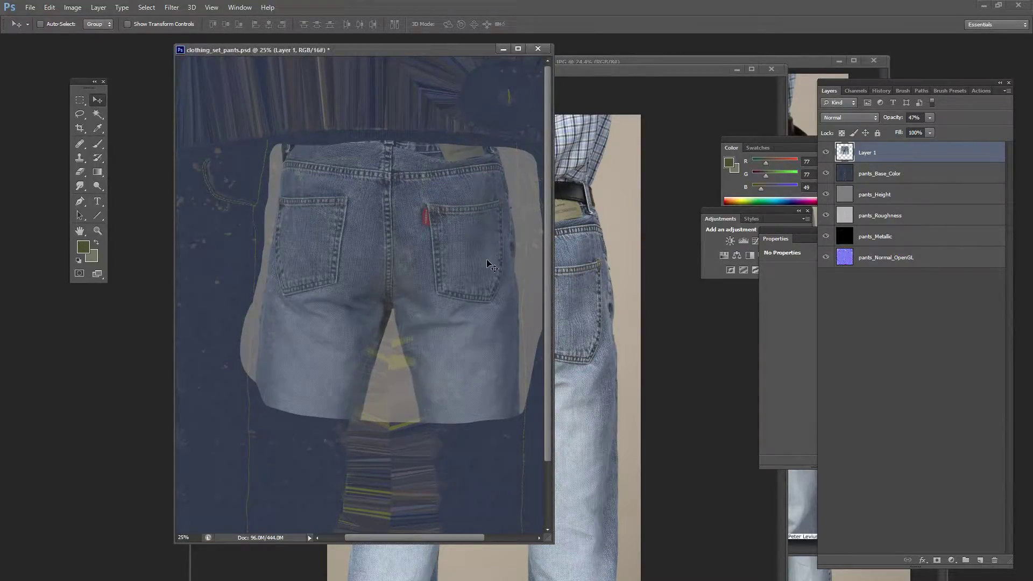
click(81, 114)
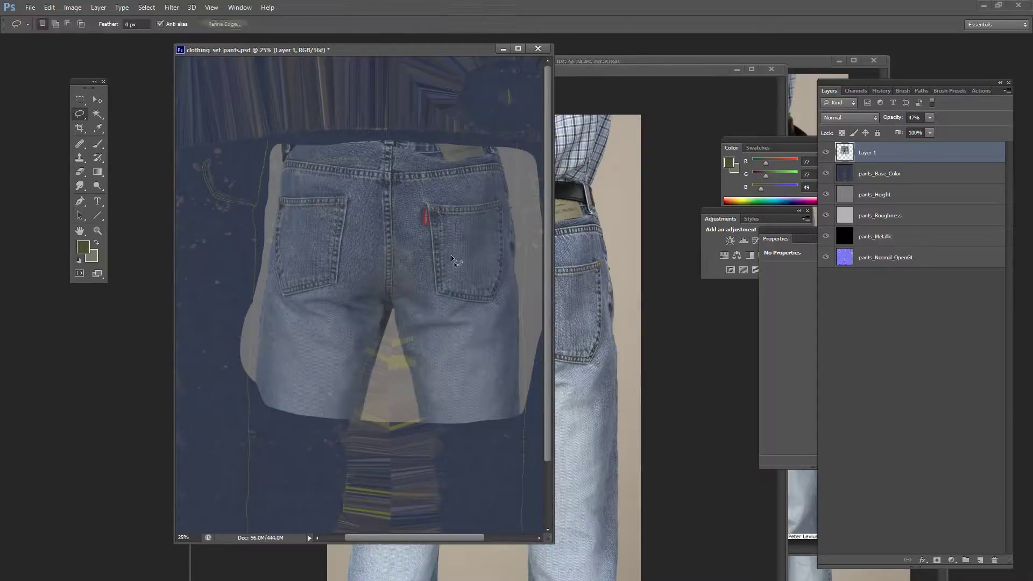
alt+scroll(441, 252, down, 1)
alt+scroll(444, 251, up, 1)
alt+scroll(444, 251, down, 1)
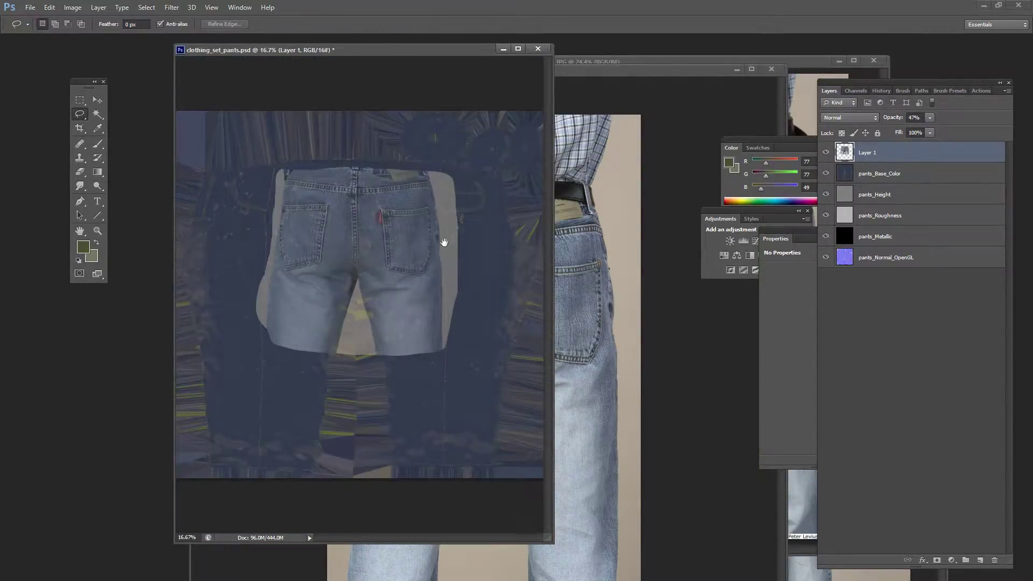
key(e)
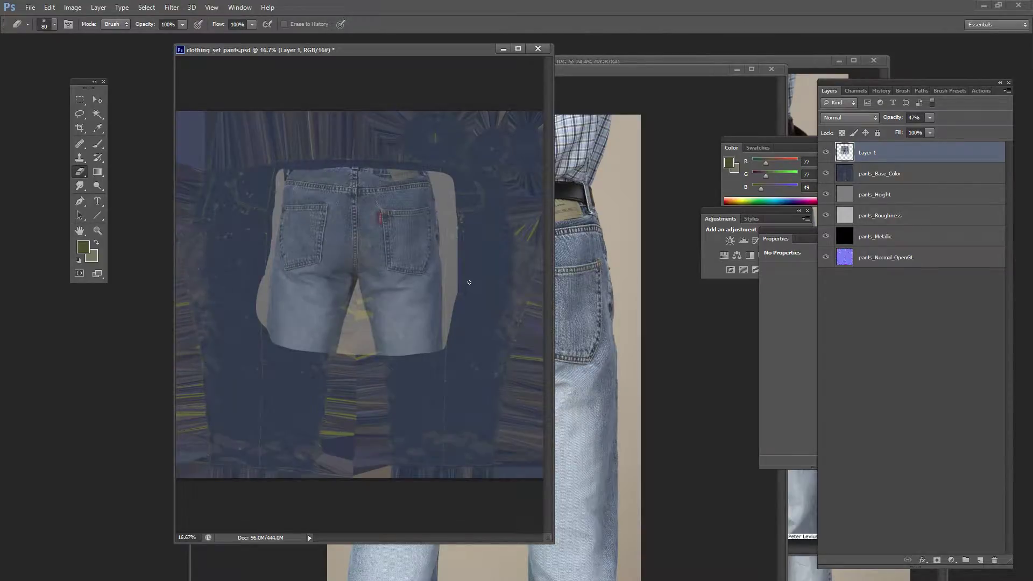
key(bracketright)
key(bracketright)
key(bracketright)
key(bracketright)
key(bracketright)
key(bracketright)
key(bracketright)
key(bracketright)
key(bracketright)
key(bracketright)
mouse_move(473, 272)
mouse_down()
mouse_move(452, 243)
mouse_move(455, 196)
mouse_move(460, 325)
mouse_move(451, 362)
mouse_move(398, 372)
mouse_move(365, 372)
mouse_move(364, 315)
mouse_move(312, 348)
mouse_move(281, 309)
mouse_up()
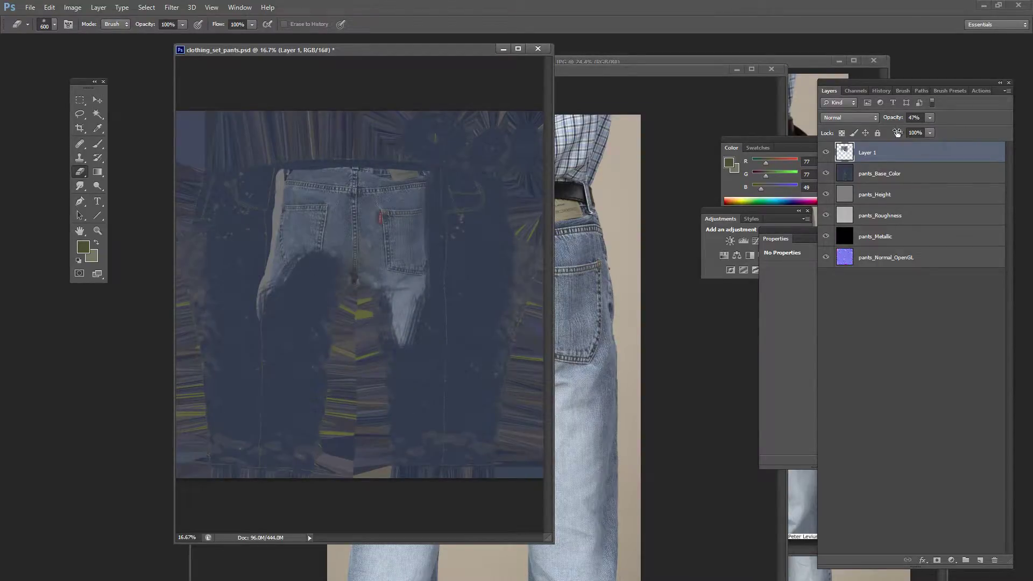
- Delete the pasted jeans layer and close clothing_set_pants.psd without saving the changes
drag(883, 156, 994, 560)
scroll(420, 261, up, 5)
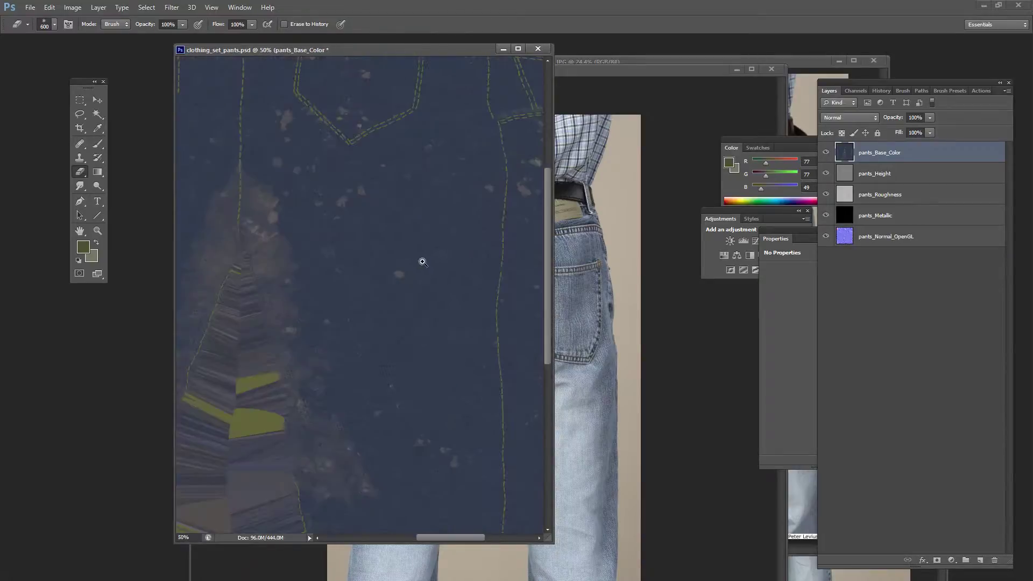
scroll(423, 265, down, 3)
scroll(429, 273, down, 3)
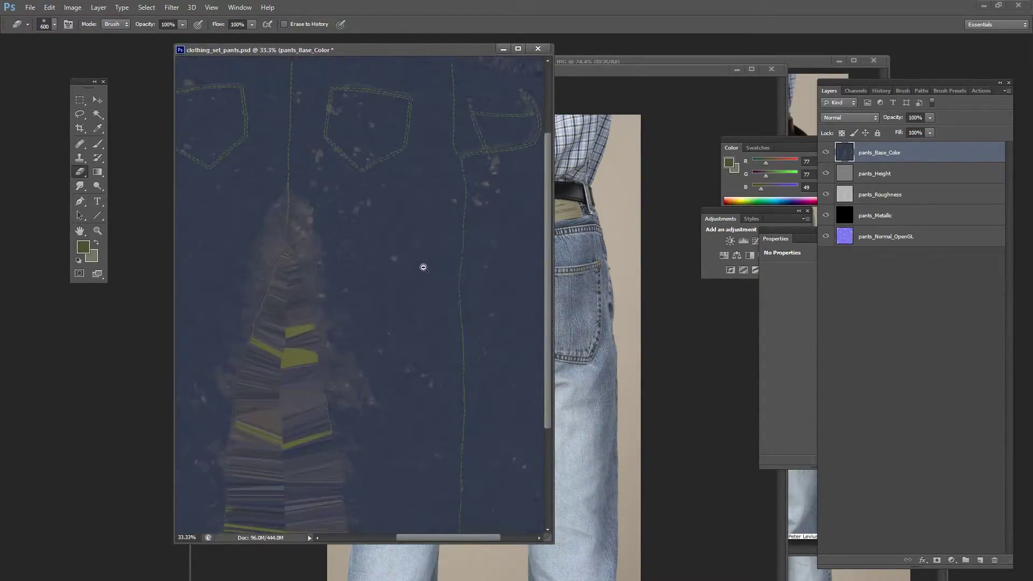
click(537, 50)
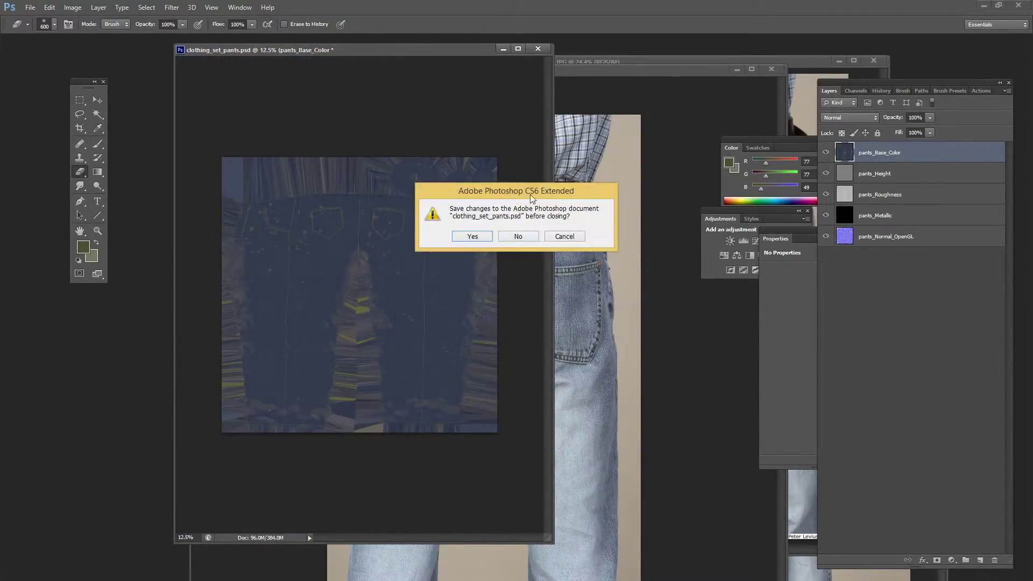
click(527, 238)
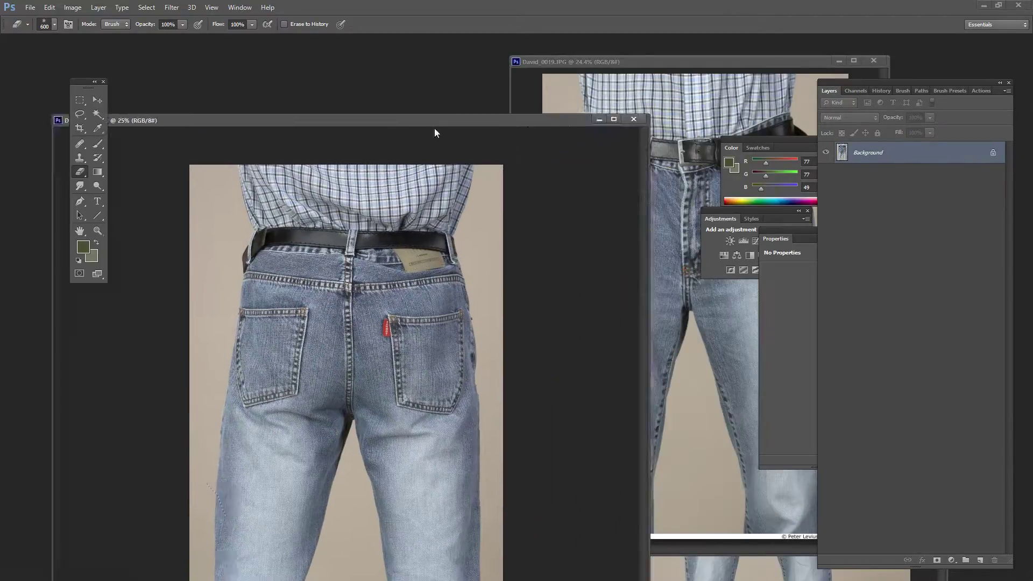
- Close the open jeans reference photos David_0034.JPG, David_0019.JPG and David_0018.JPG
drag(435, 128, 951, 349)
drag(676, 62, 351, 132)
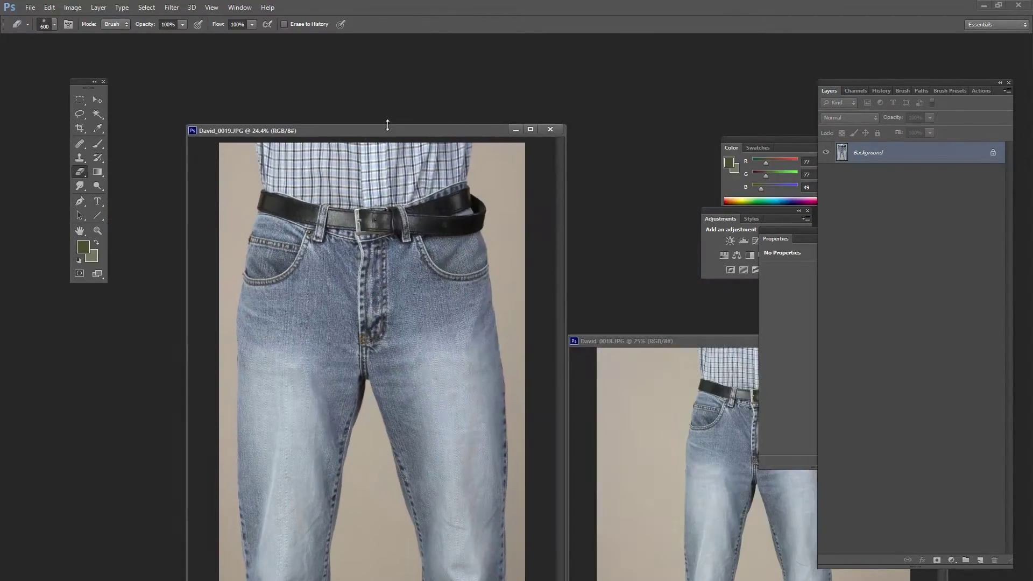
click(551, 129)
drag(672, 341, 319, 218)
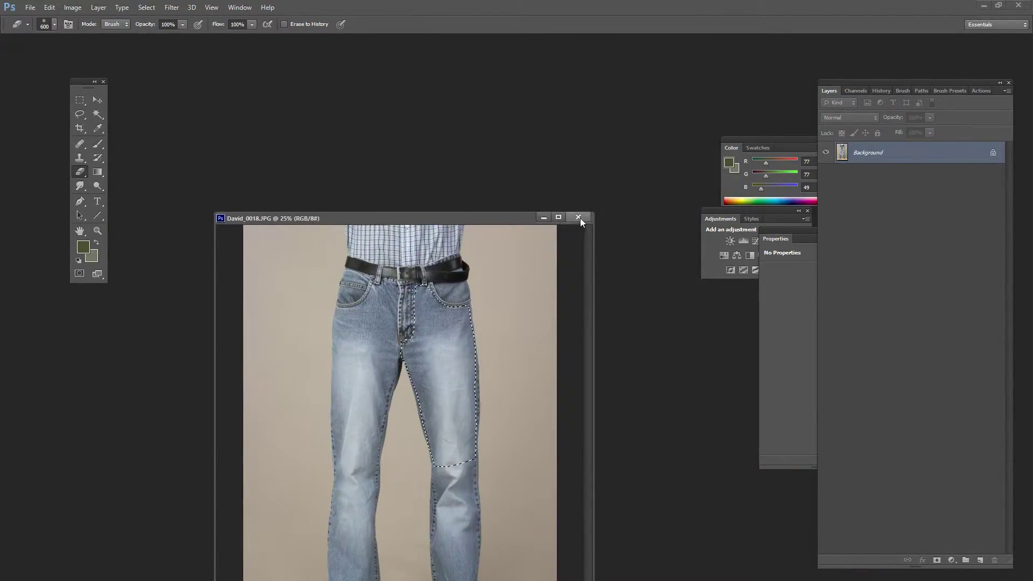
click(578, 217)
- Minimize Photoshop and permanently delete clothing_set_pants.psd from the desktop
click(984, 5)
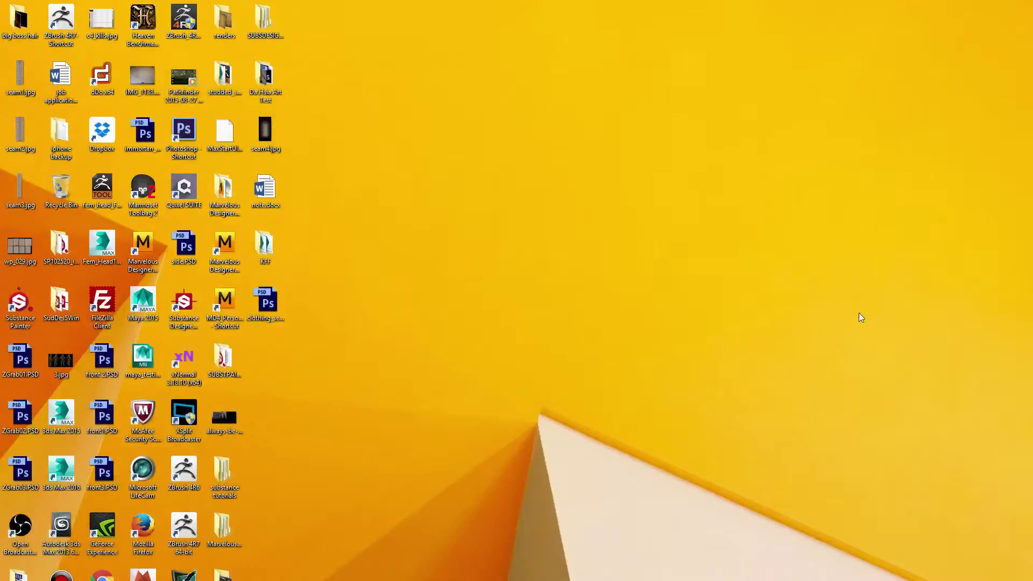
drag(266, 307, 62, 194)
right_click(13, 185)
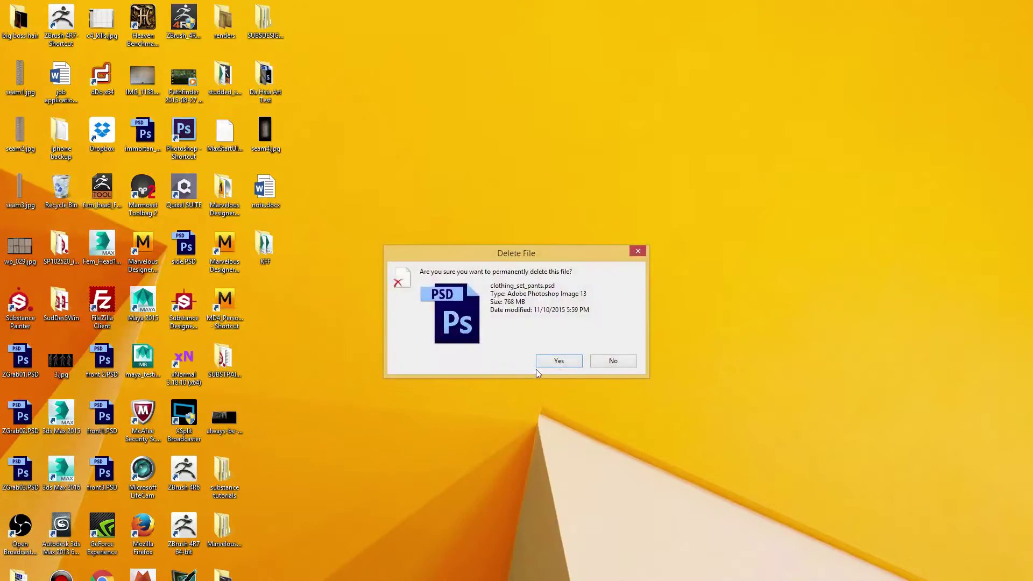
click(561, 364)
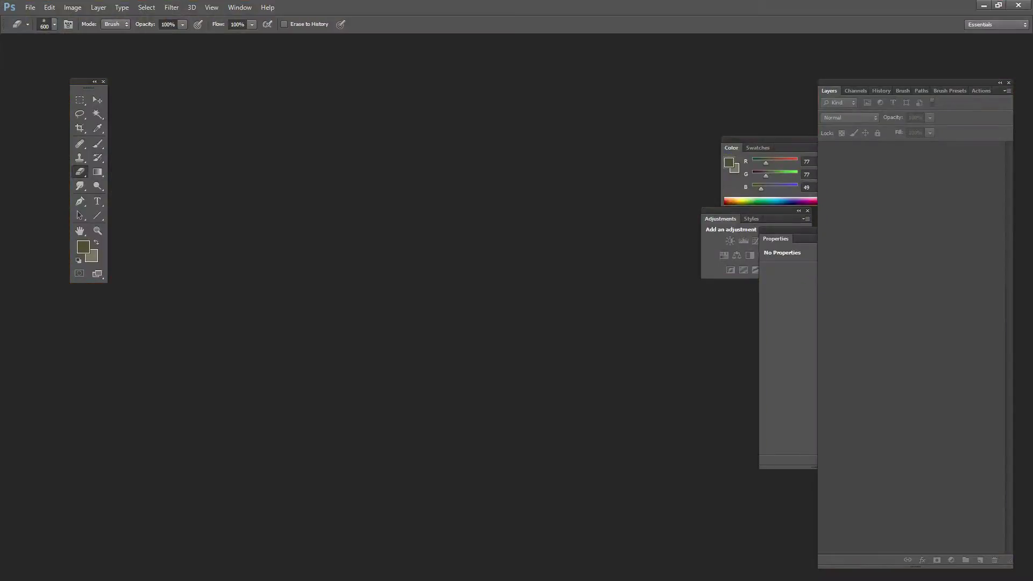
- Switch to Substance Painter, then select Layer 2 at the head of the pants layer stack and make it visible
key(alt+Tab)
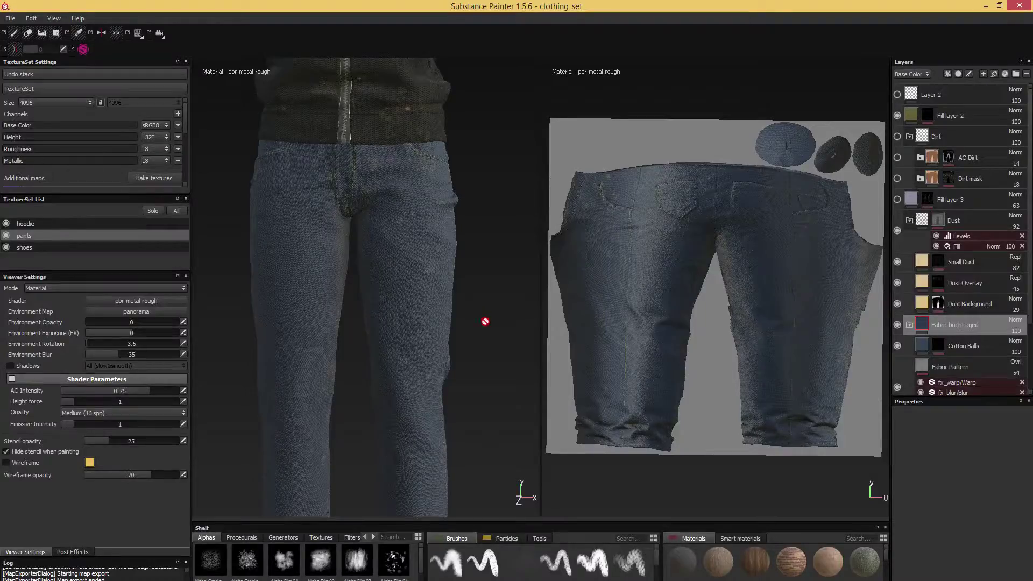
alt+drag(511, 305, 477, 339)
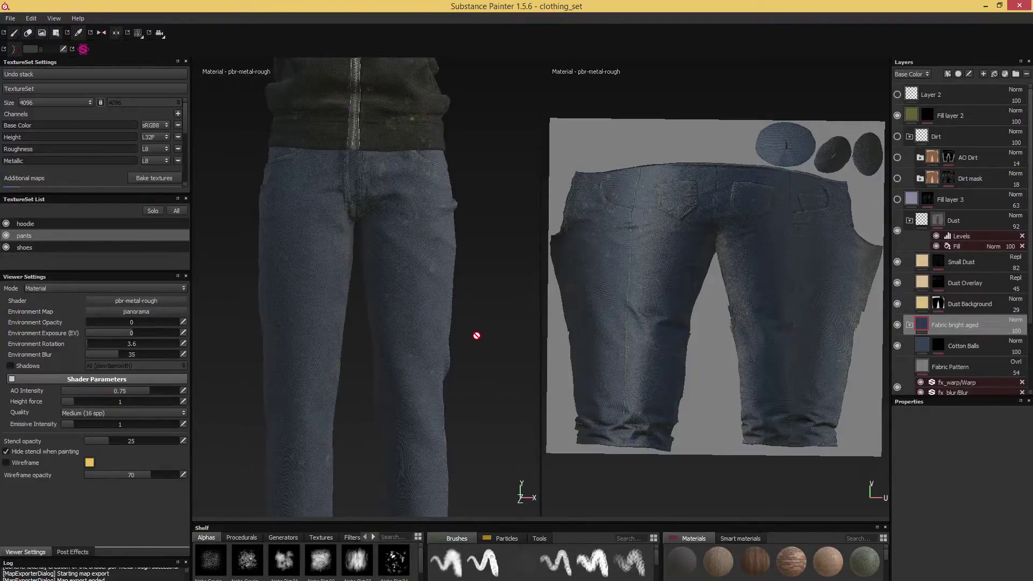
click(935, 95)
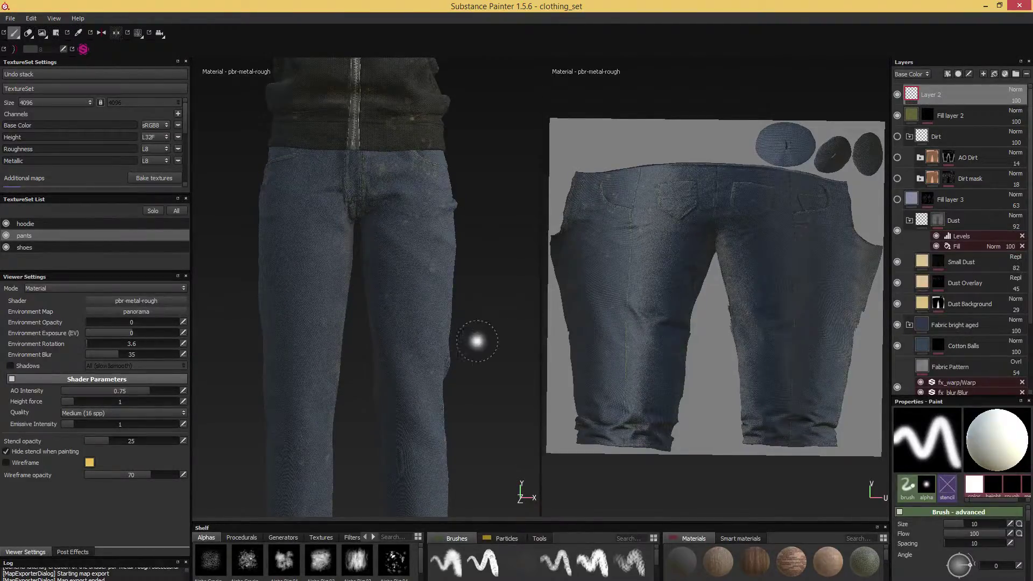
mouse_move(477, 341)
alt+mouse_down()
mouse_move(450, 305)
mouse_move(494, 341)
alt+mouse_up()
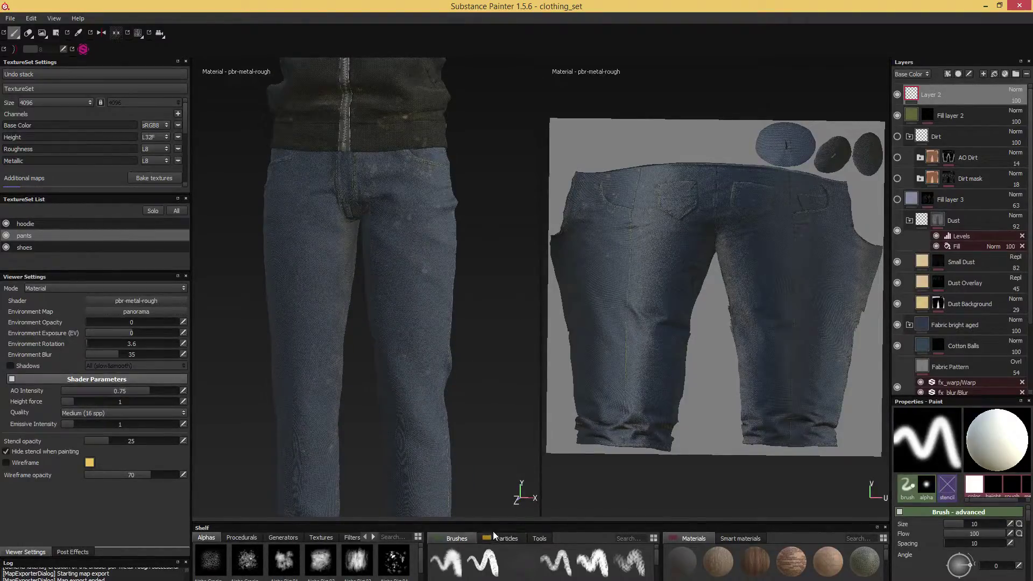
- Choose the scratches 2 brush from the enlarged shelf and widen the area holding the layers and paint properties
drag(494, 523, 506, 382)
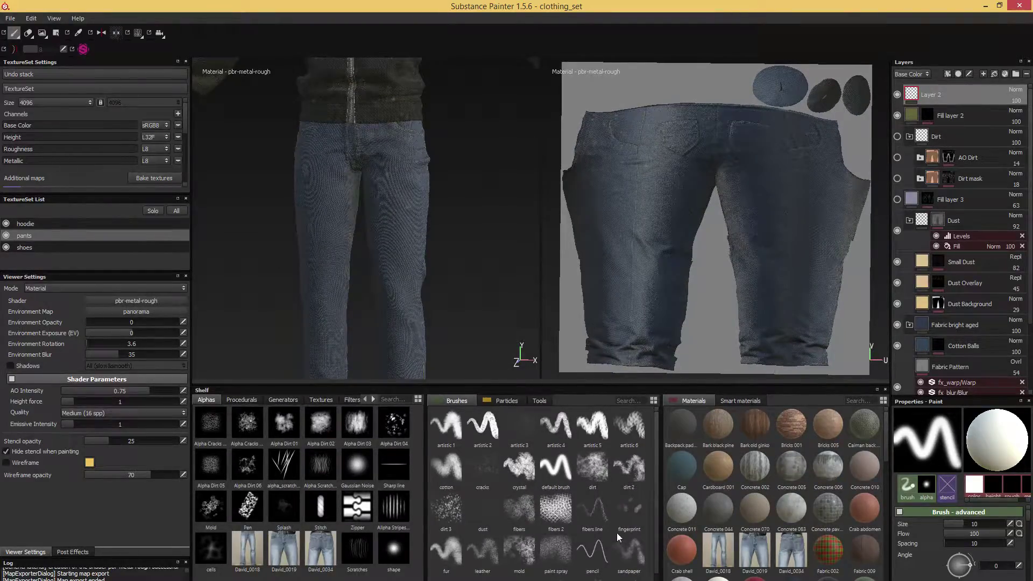
scroll(617, 532, down, 1)
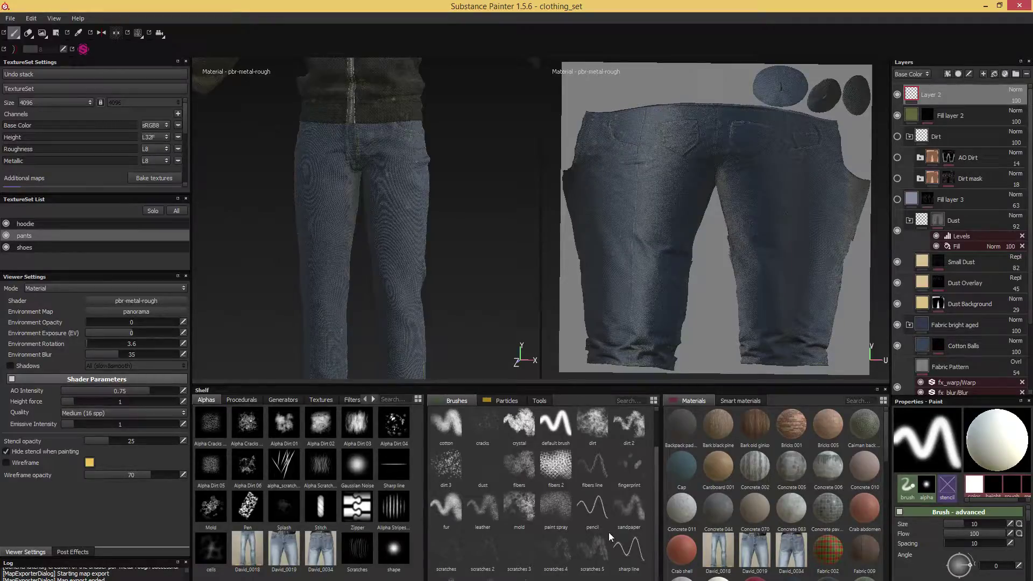
click(483, 554)
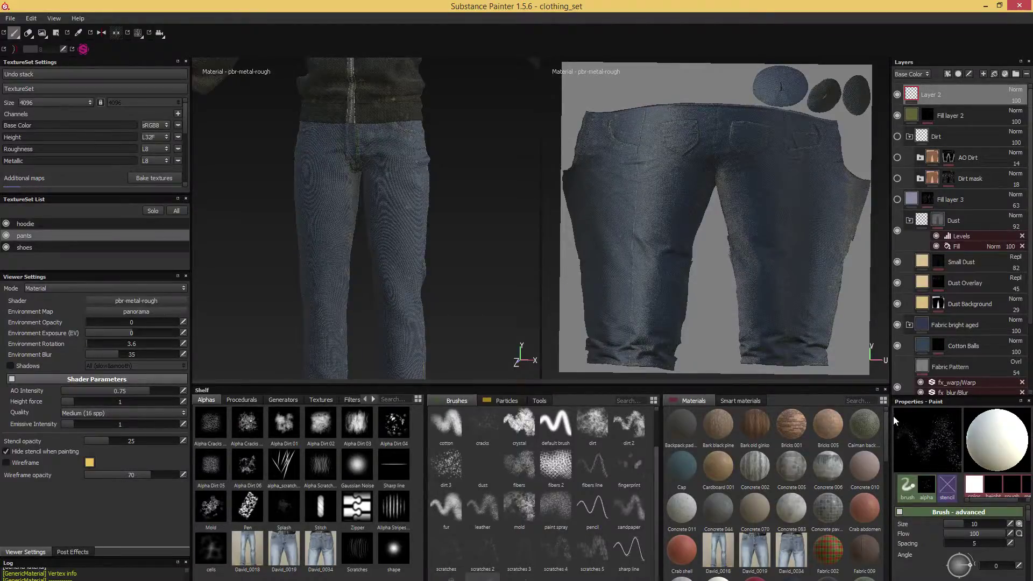
drag(891, 356, 813, 358)
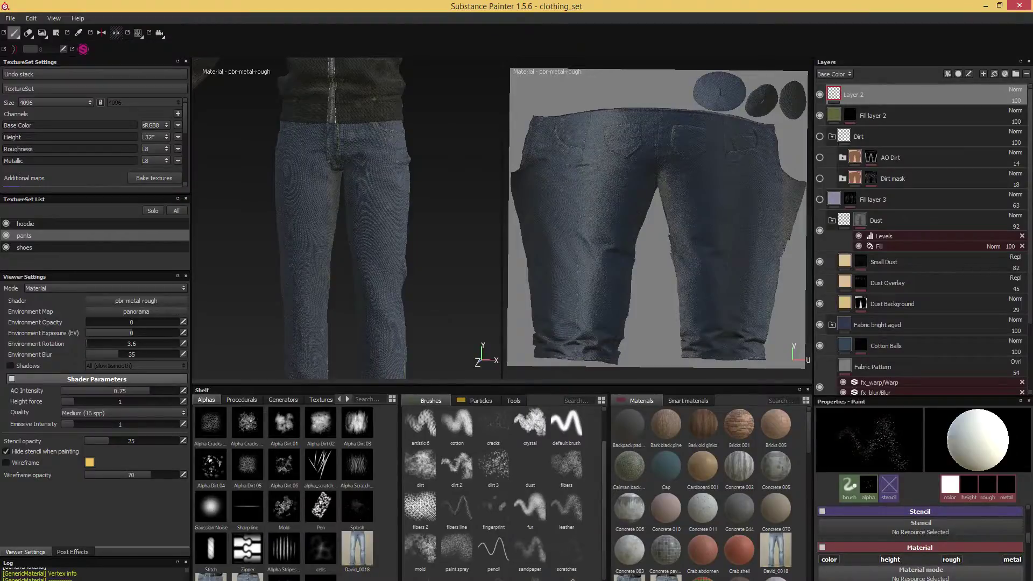
- Set the scratch brush's uniform base color to a medium bluish grey
scroll(956, 579, down, 1)
scroll(956, 579, down, 2)
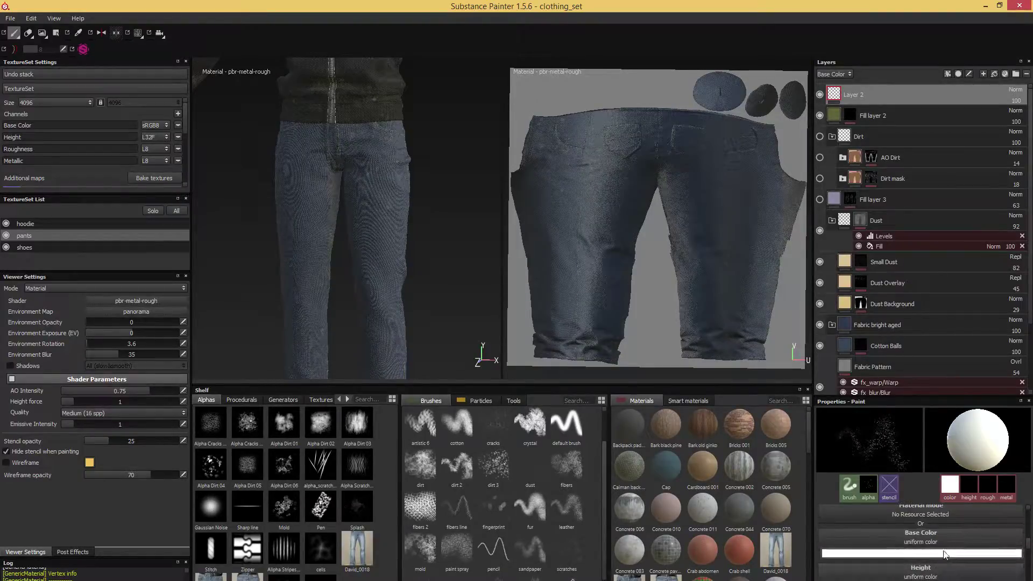
click(940, 554)
mouse_move(864, 529)
mouse_down()
mouse_move(843, 538)
mouse_move(853, 536)
mouse_up()
click(988, 483)
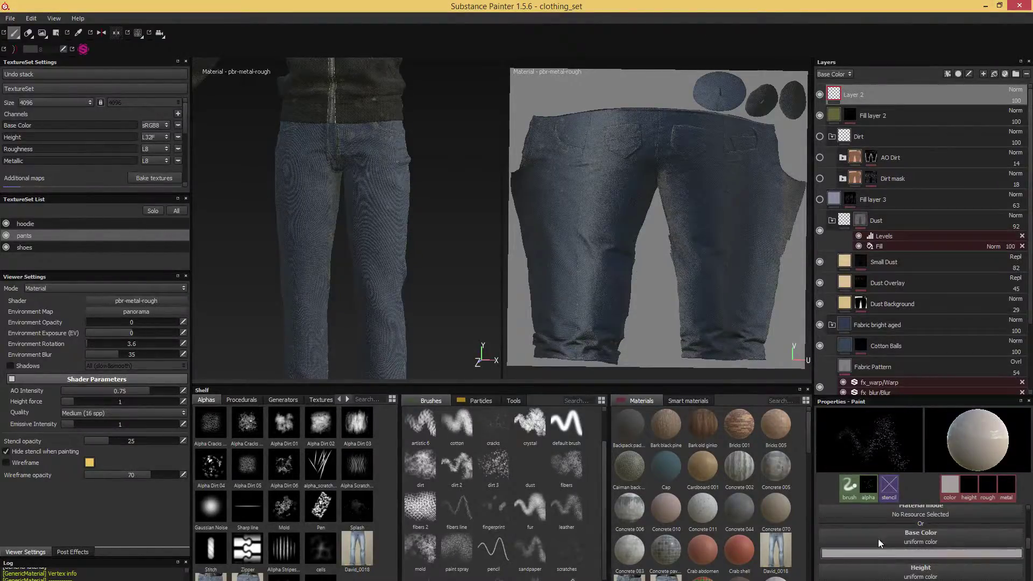
click(910, 553)
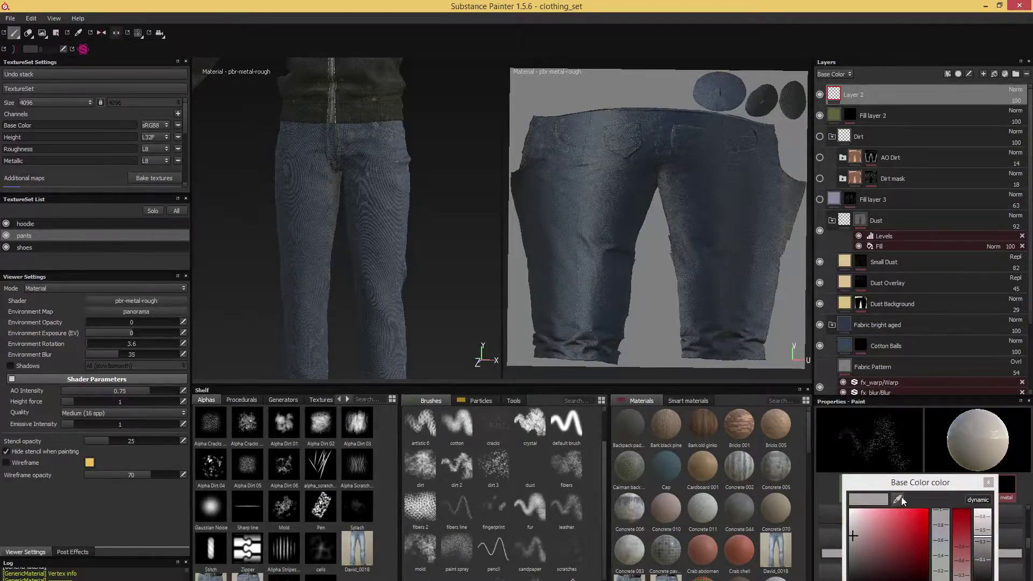
click(861, 557)
drag(860, 557, 856, 555)
click(989, 483)
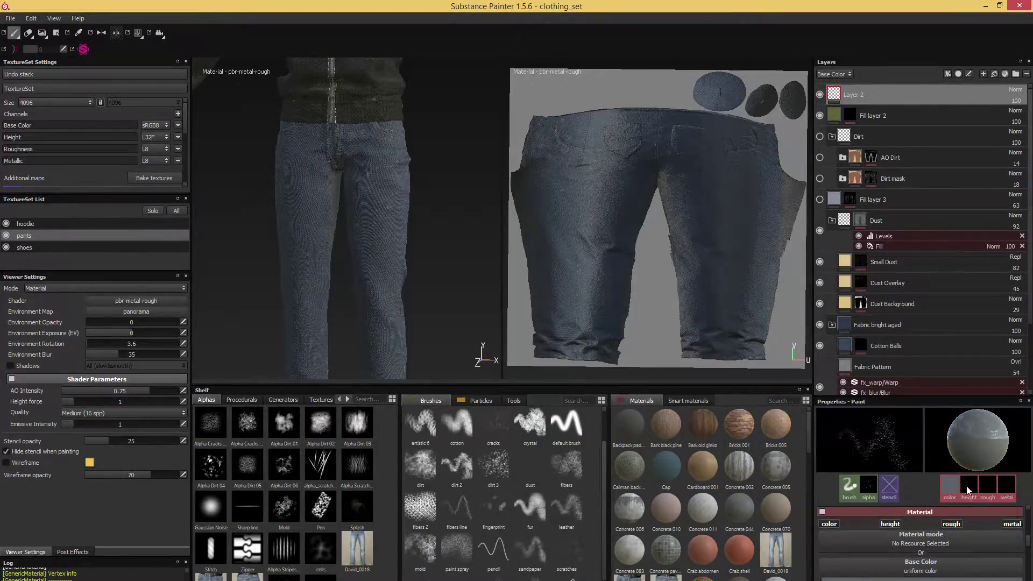
- Disable the brush's height, metal and rough channels, leaving only color active
click(890, 525)
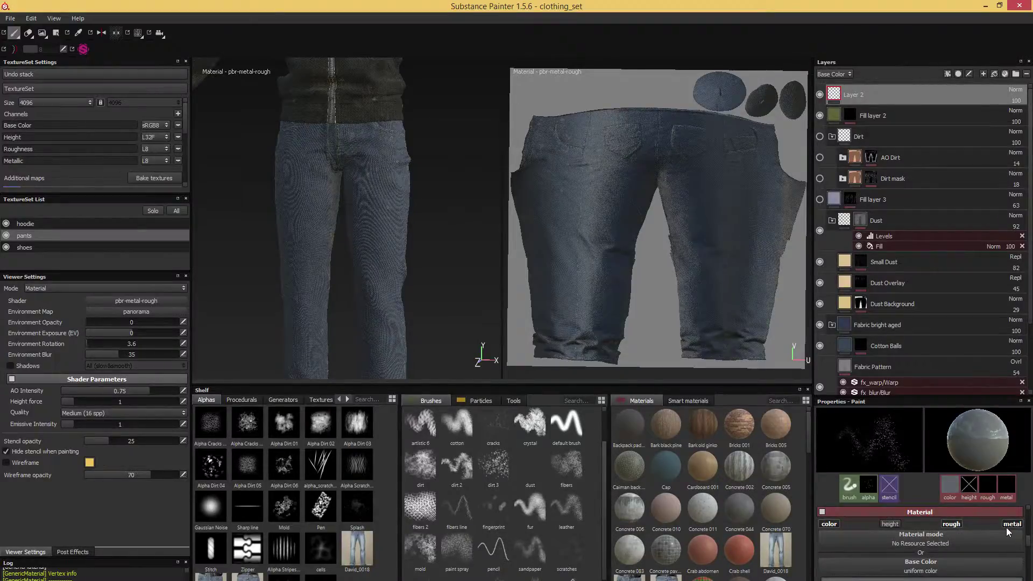
click(1012, 524)
click(952, 524)
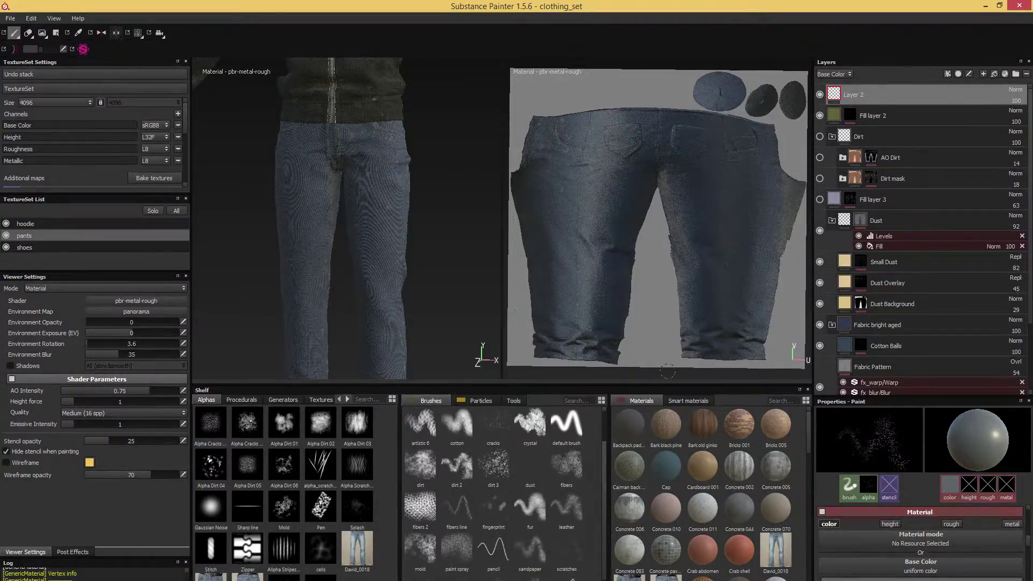
click(951, 525)
scroll(981, 552, down, 1)
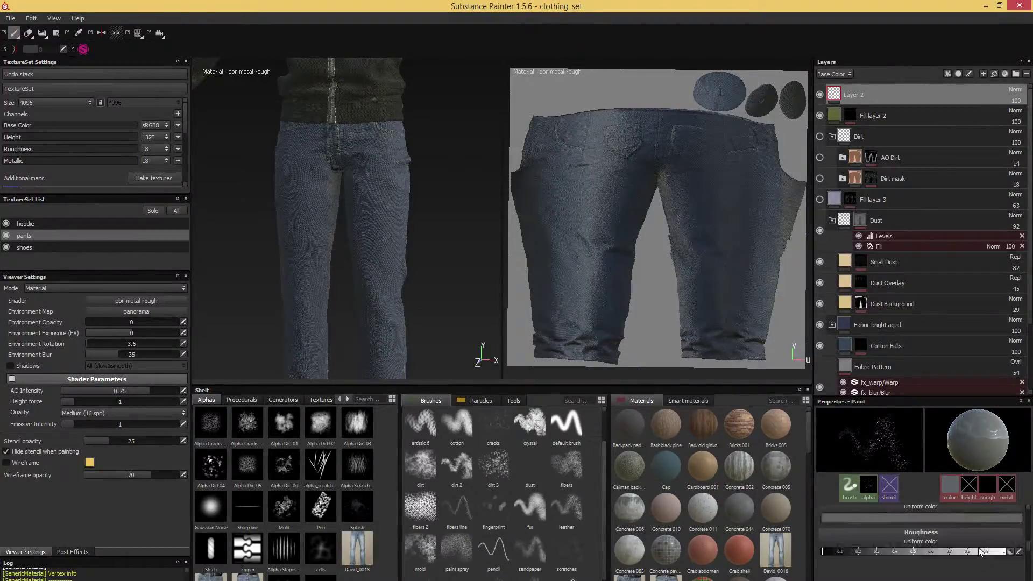
scroll(981, 552, up, 2)
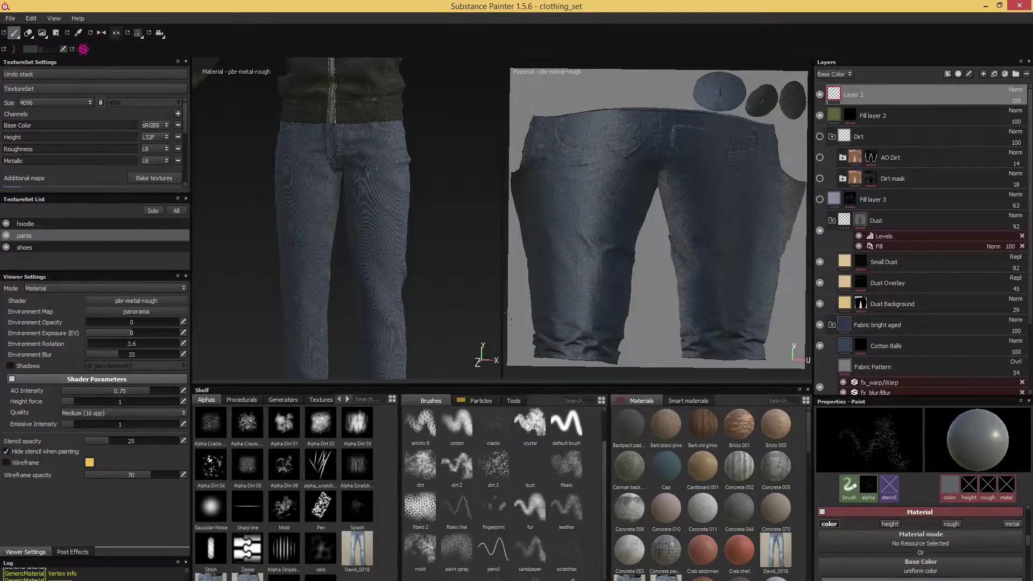
- Examine the waist, fly and thigh areas of the pants on the 3D model, toggling symmetry on and off
middle_drag(432, 246, 465, 268)
scroll(457, 270, up, 3)
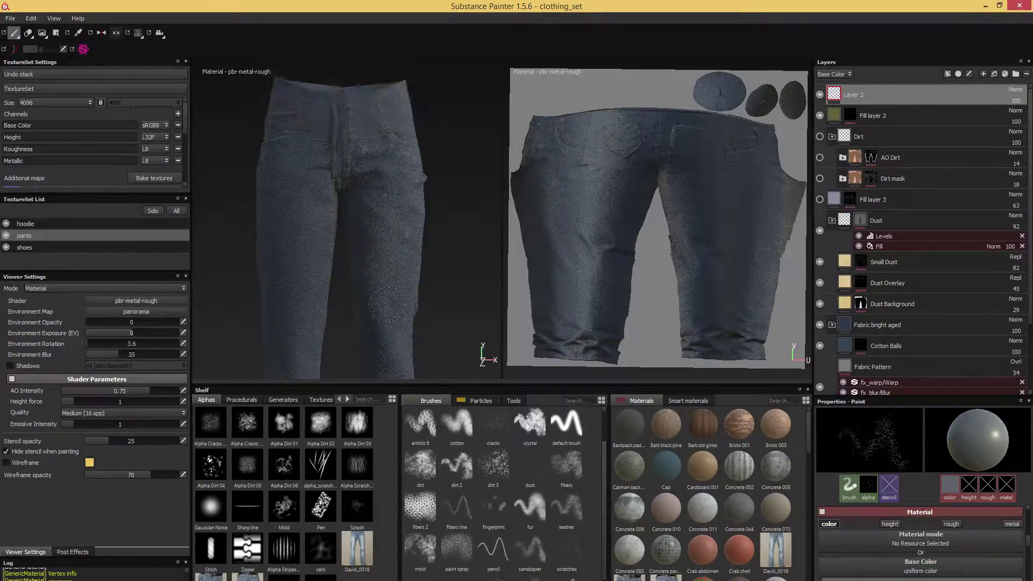
alt+middle_drag(378, 331, 432, 275)
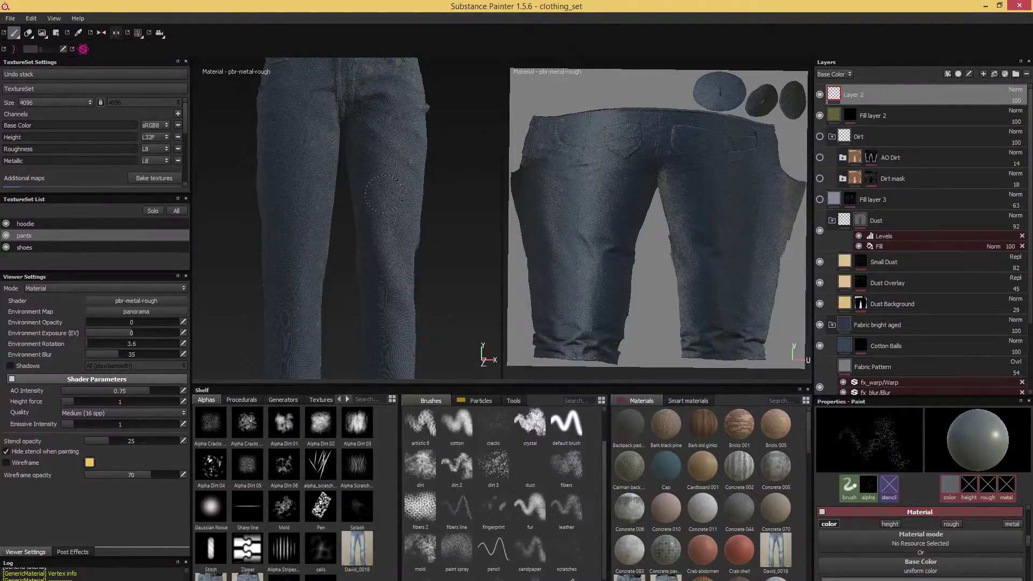
alt+middle_drag(482, 208, 478, 314)
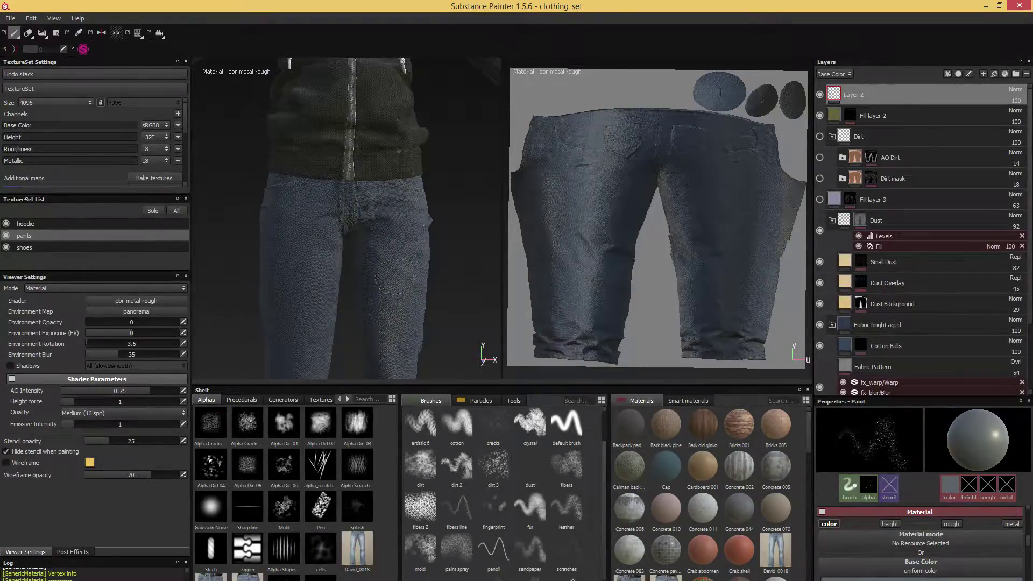
key(l)
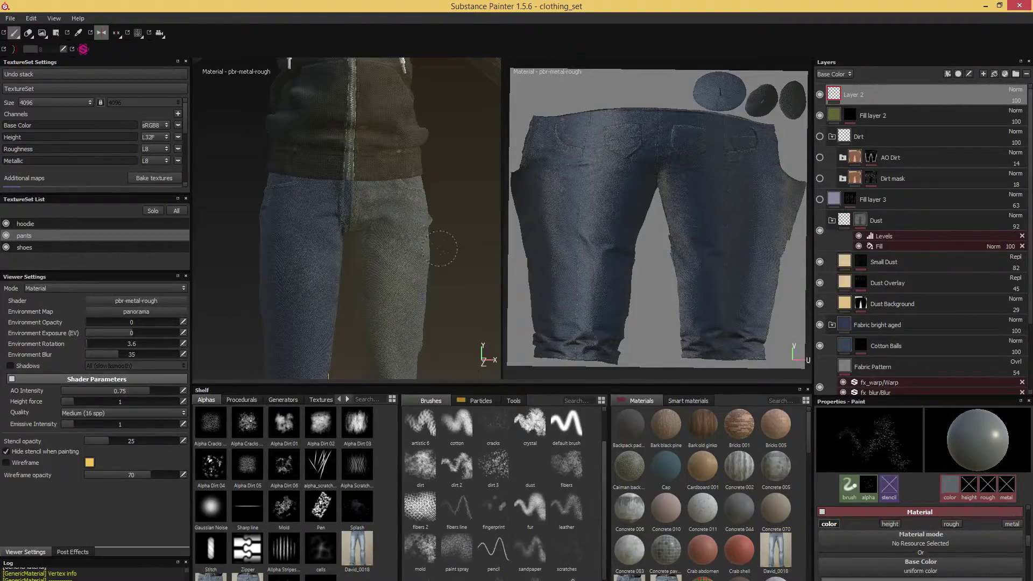
key(l)
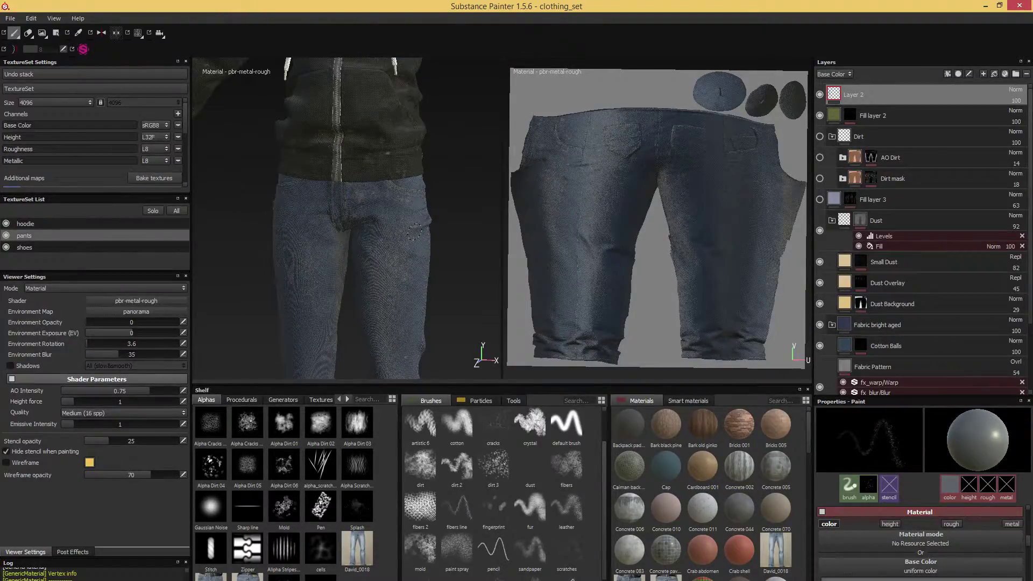
alt+drag(447, 287, 468, 253)
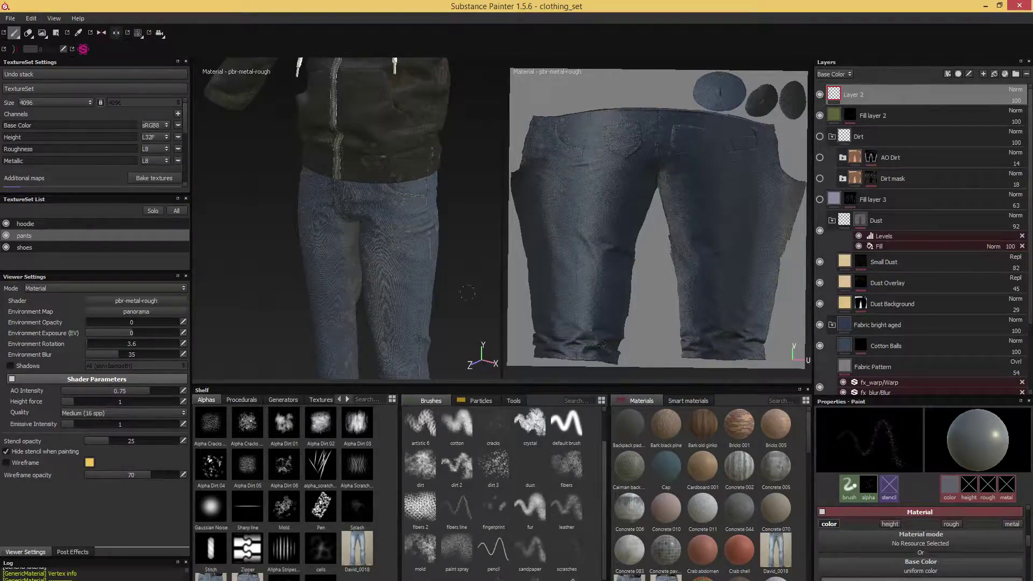
alt+drag(467, 294, 373, 357)
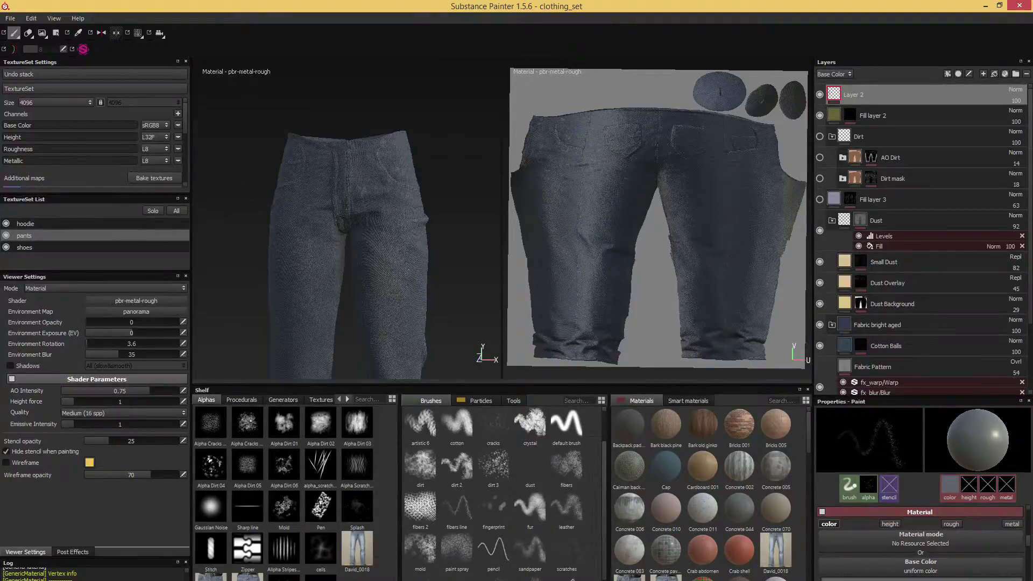
mouse_move(485, 320)
alt+mouse_down()
mouse_move(480, 300)
mouse_move(447, 293)
mouse_move(458, 280)
alt+mouse_up()
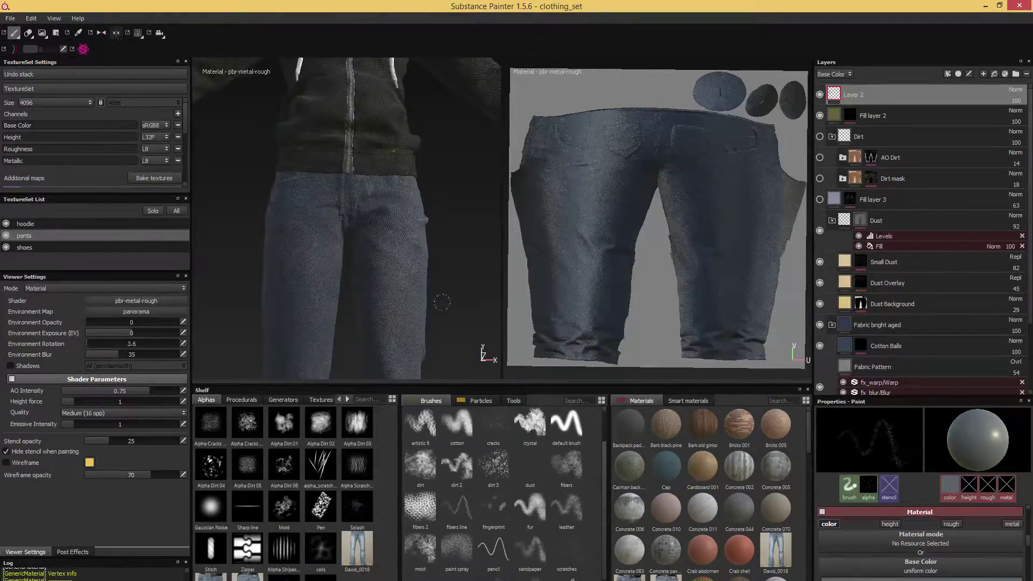
alt+drag(357, 185, 354, 186)
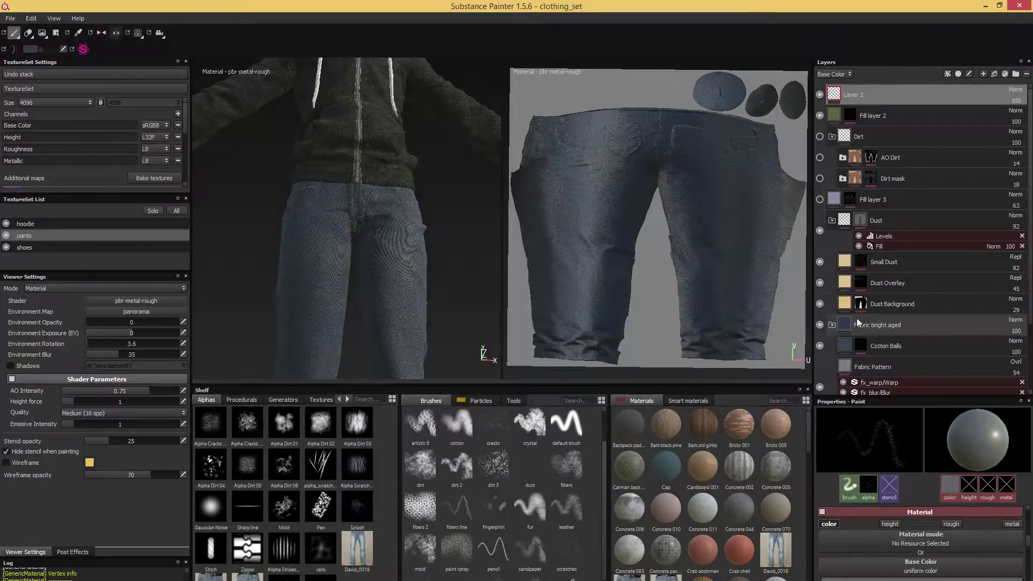
- Set the brush's base color to a pale bluish gray for painting on the pants
alt+middle_drag(431, 285, 422, 268)
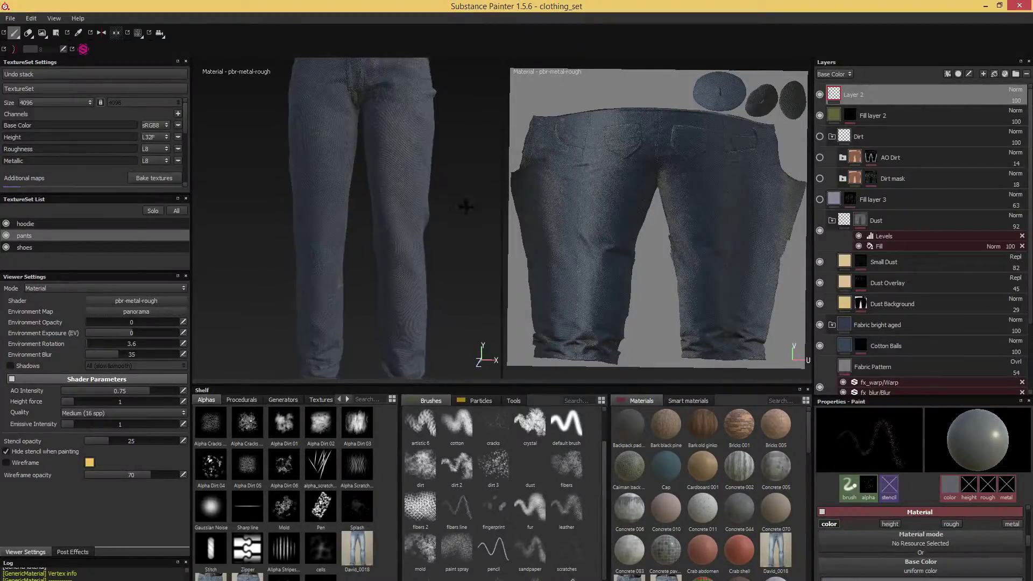
key(alt)
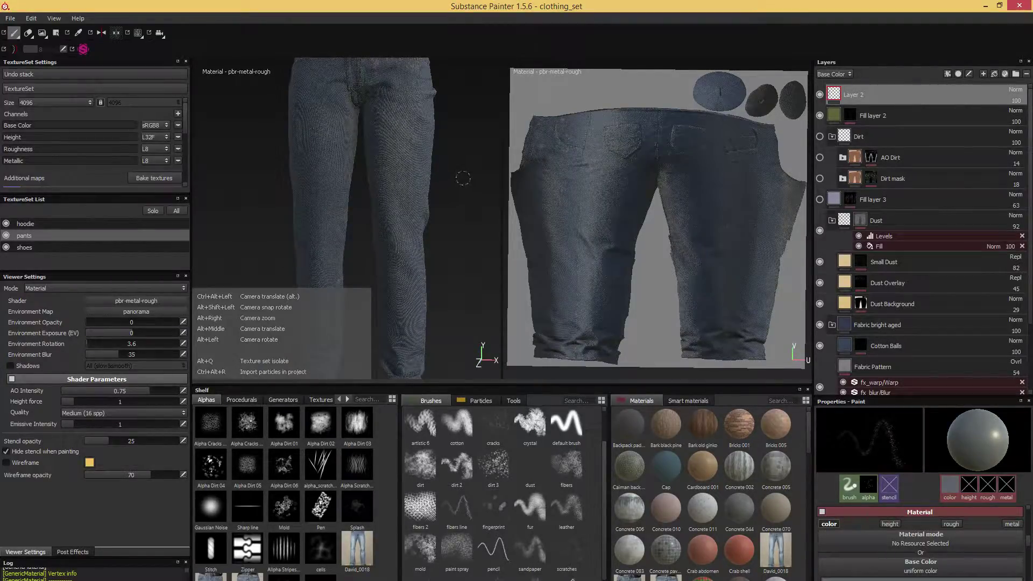
alt+right_drag(469, 173, 460, 233)
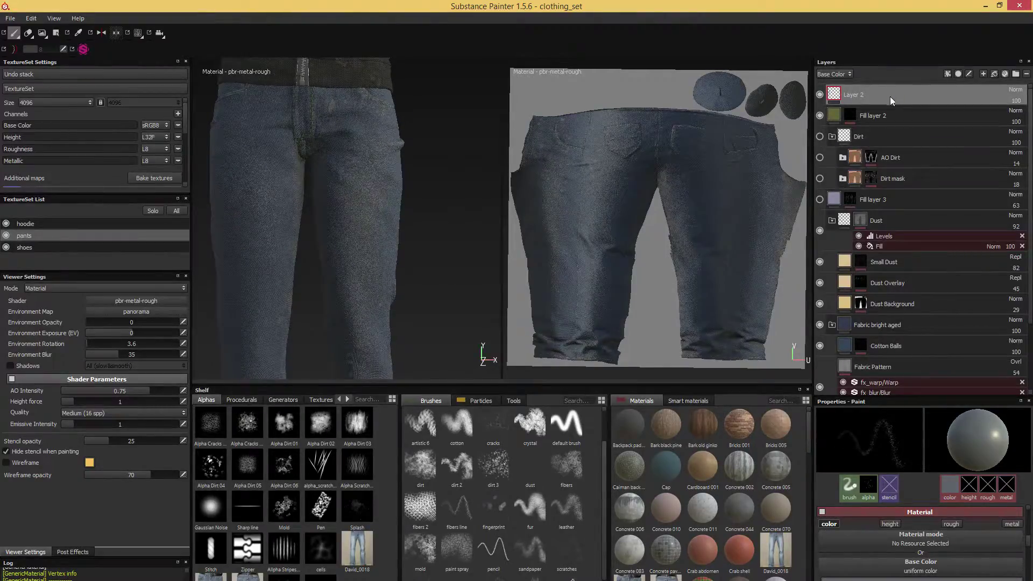
click(861, 541)
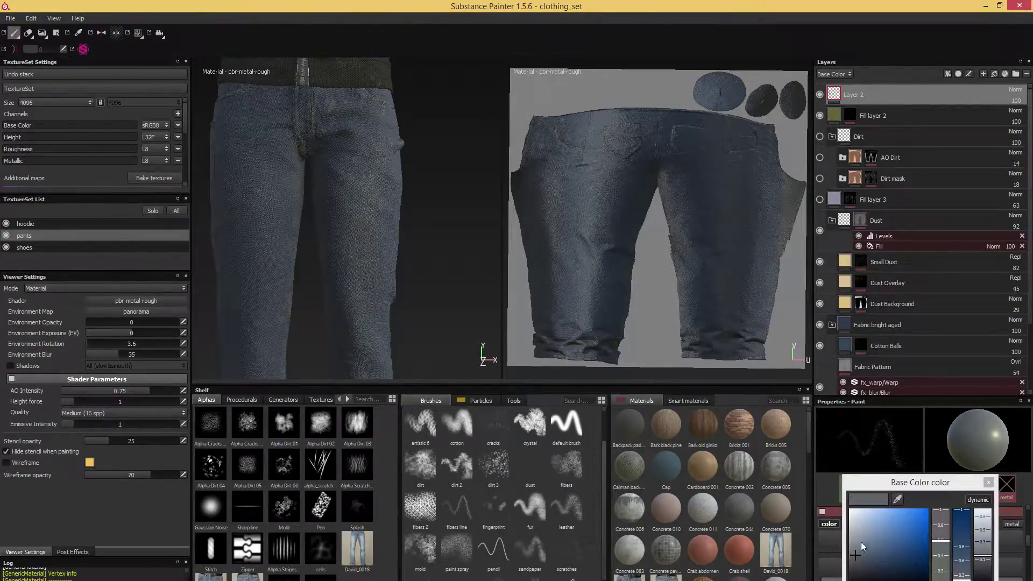
drag(858, 539, 857, 524)
click(990, 483)
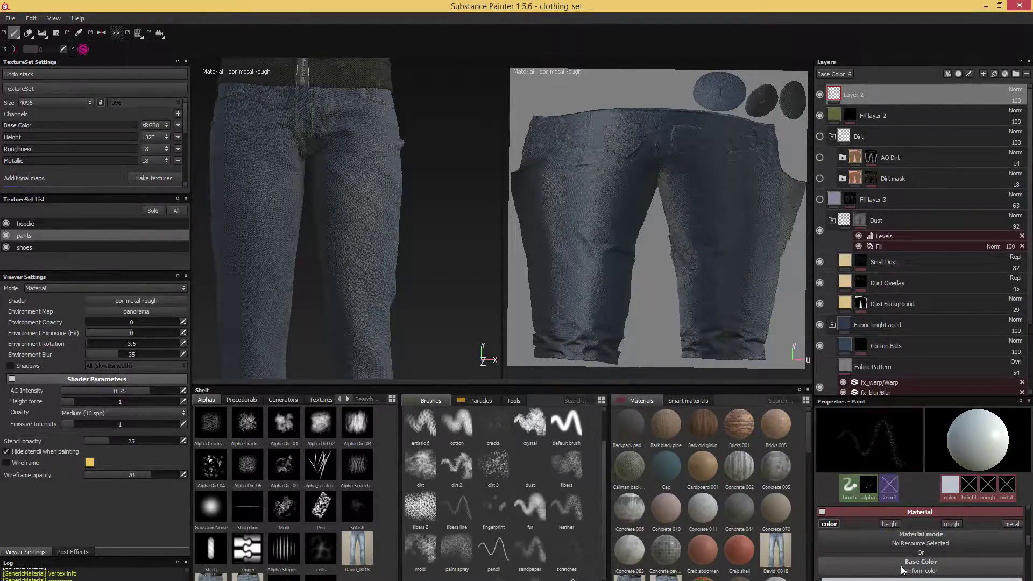
- Delete the topmost paint layer, Layer 2, and add a fresh paint layer above Fill layer 2
right_click(899, 92)
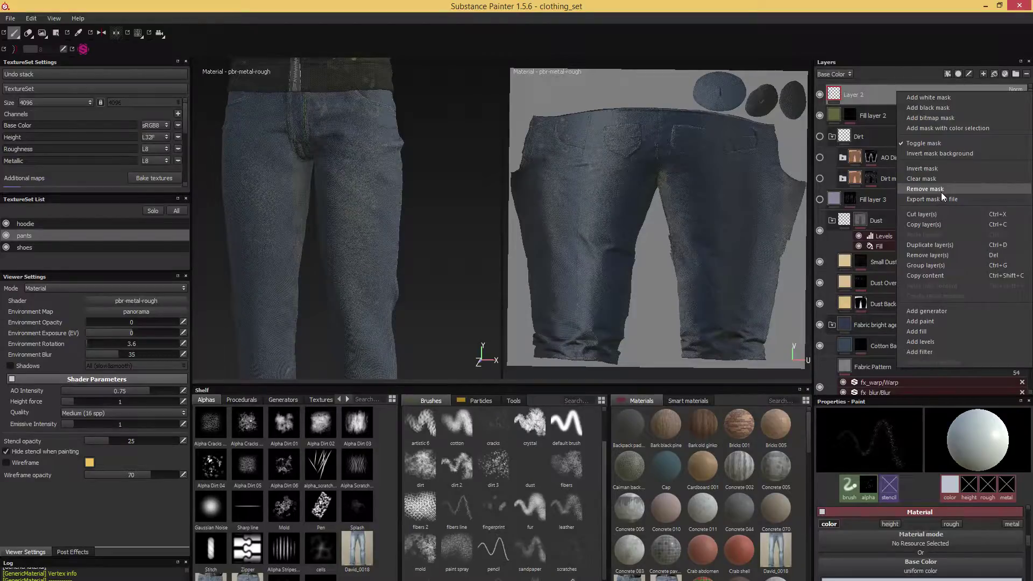
click(869, 92)
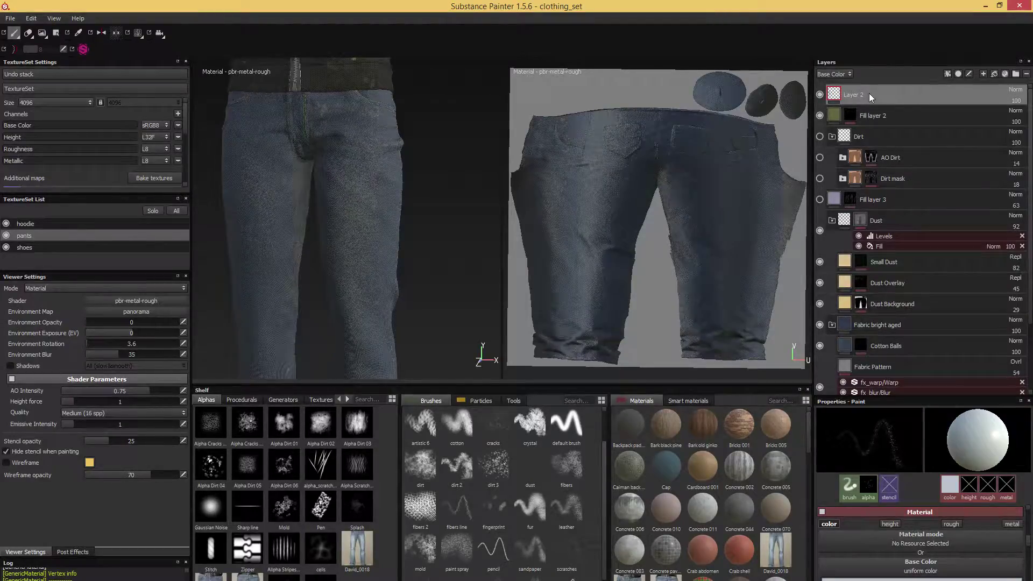
key(Delete)
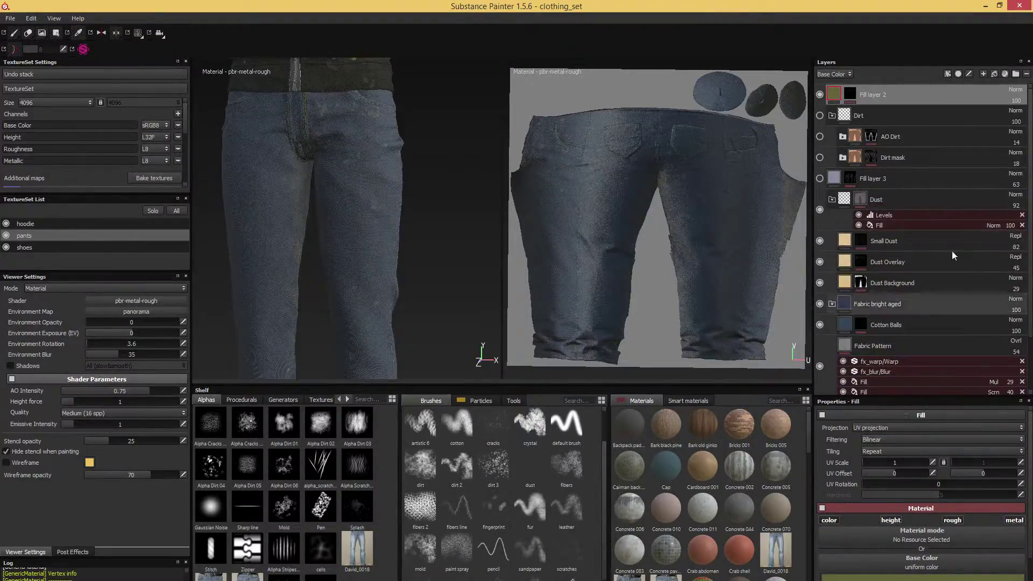
click(984, 74)
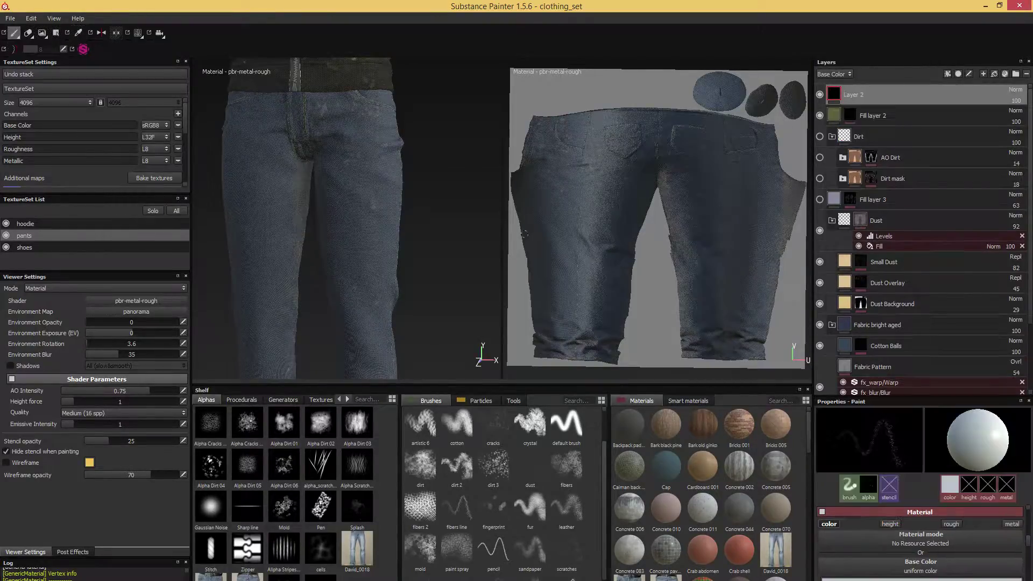
- Try a pale wear stroke on the knee of the wearer's left leg and undo it
scroll(421, 237, up, 3)
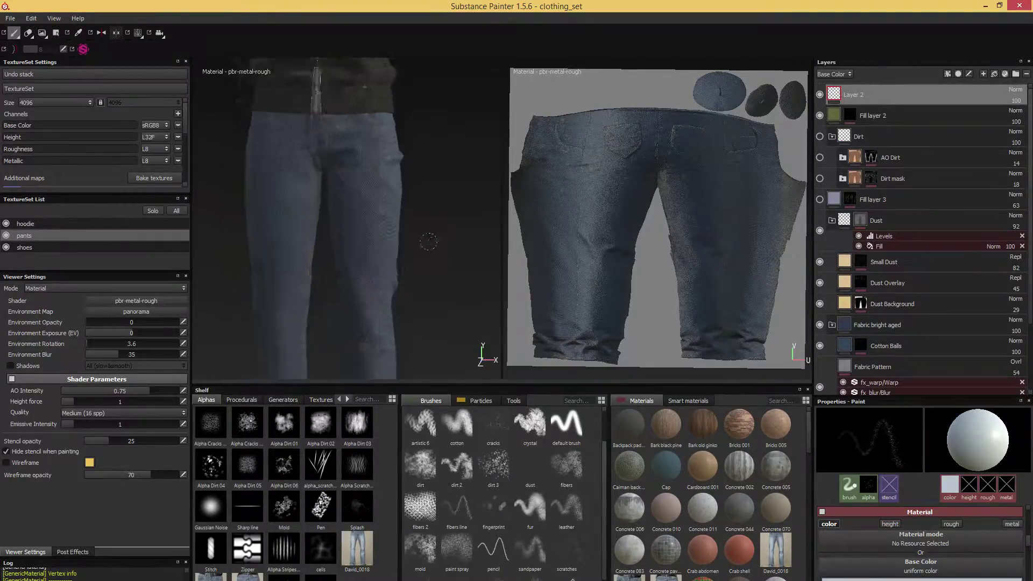
alt+middle_drag(431, 237, 453, 256)
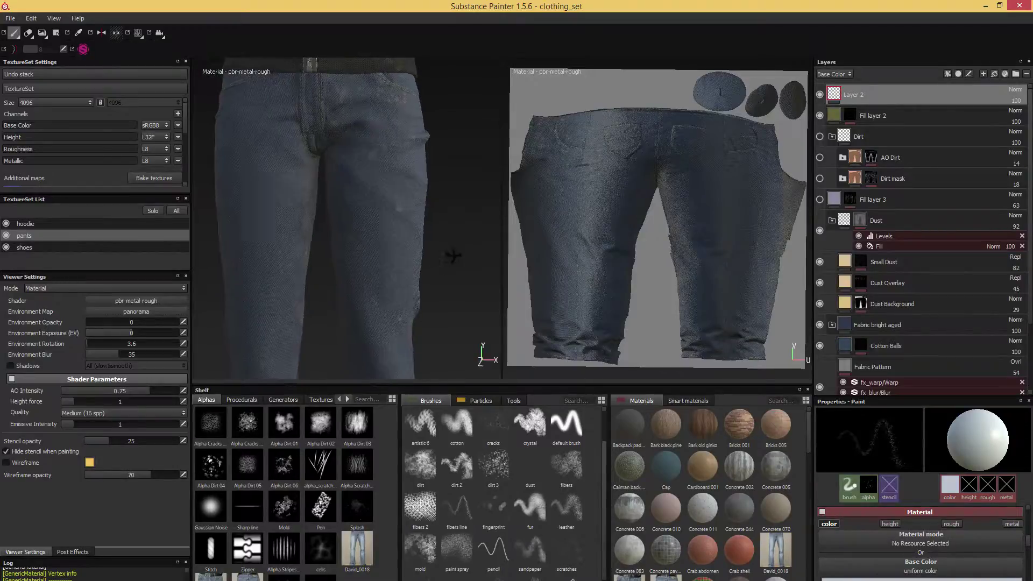
drag(372, 331, 385, 355)
key(ctrl+z)
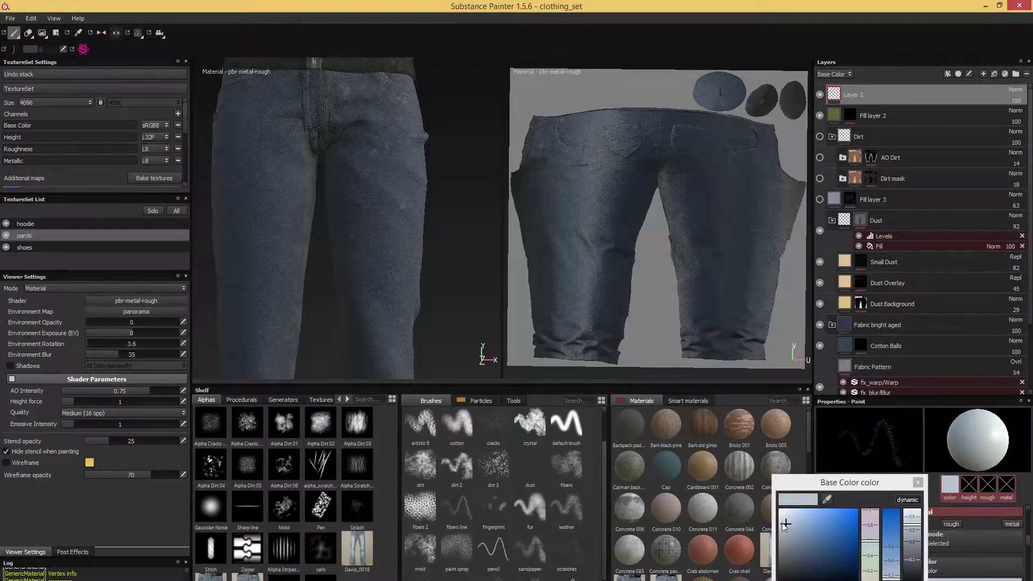
- Darken the base color slightly, try another wear patch on the left knee and undo the stroke
drag(786, 525, 784, 535)
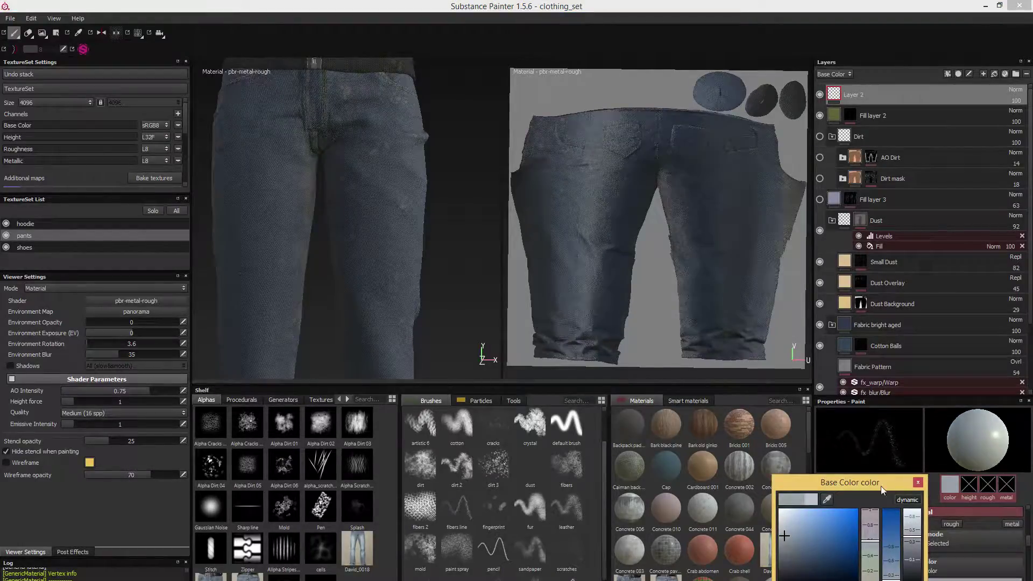
click(918, 482)
drag(370, 321, 387, 342)
mouse_move(393, 344)
alt+middle_down()
mouse_move(438, 311)
mouse_move(464, 255)
alt+middle_up()
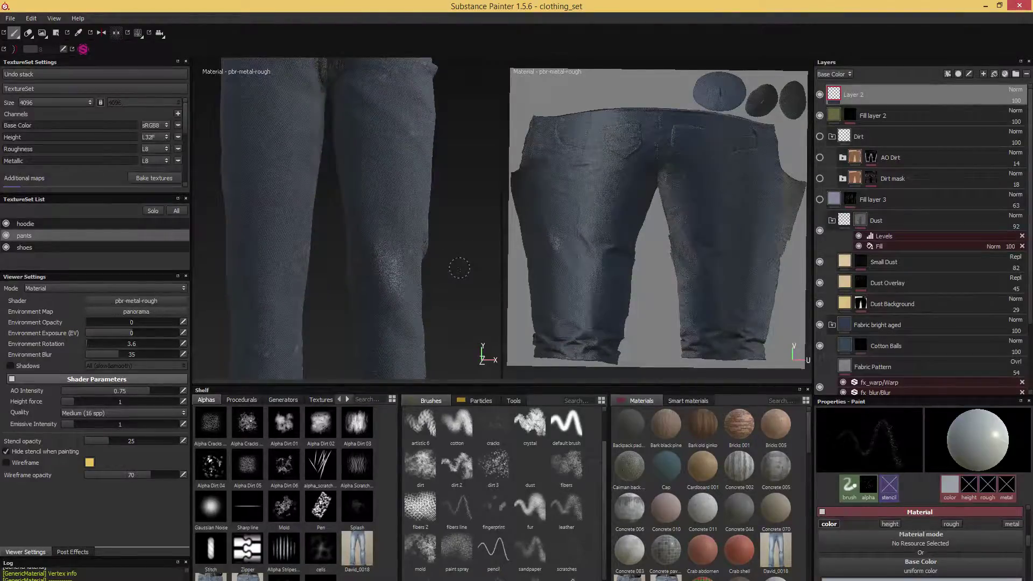
alt+drag(476, 293, 460, 305)
key(ctrl+z)
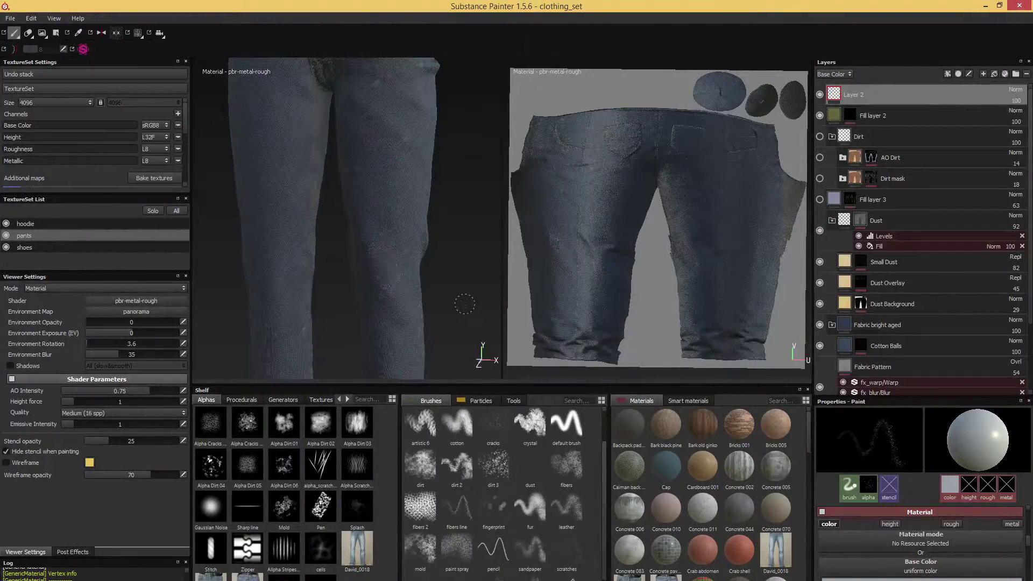
- Set the base color to a darker neutral gray and paint speckled wear on the left knee and lower thigh
click(921, 578)
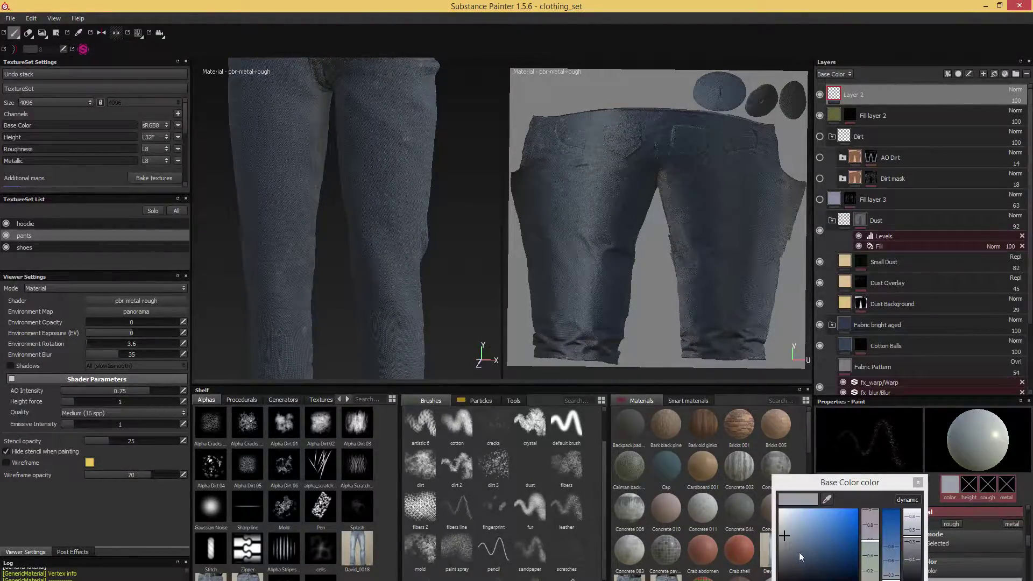
click(784, 549)
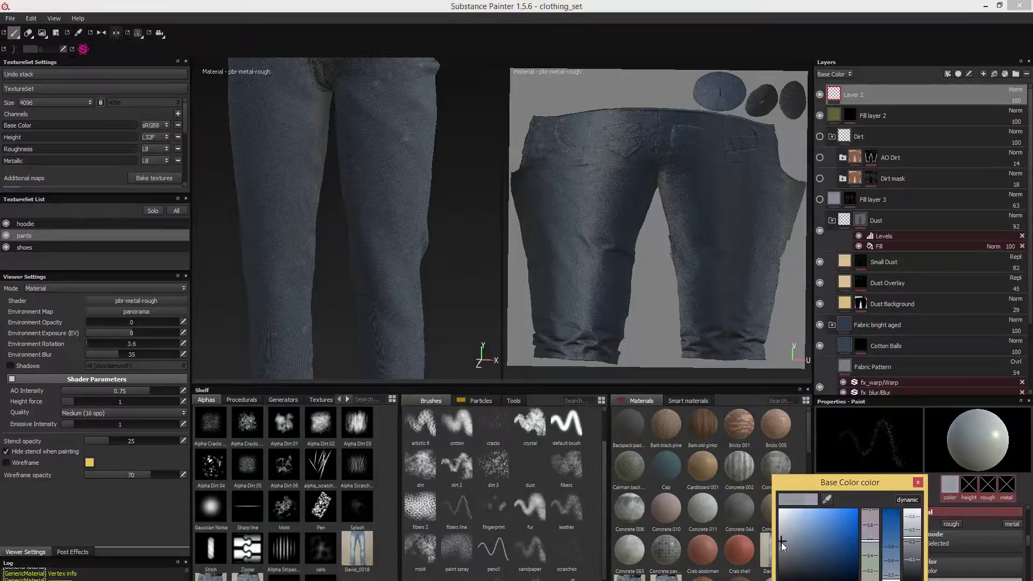
click(918, 482)
alt+drag(457, 294, 452, 296)
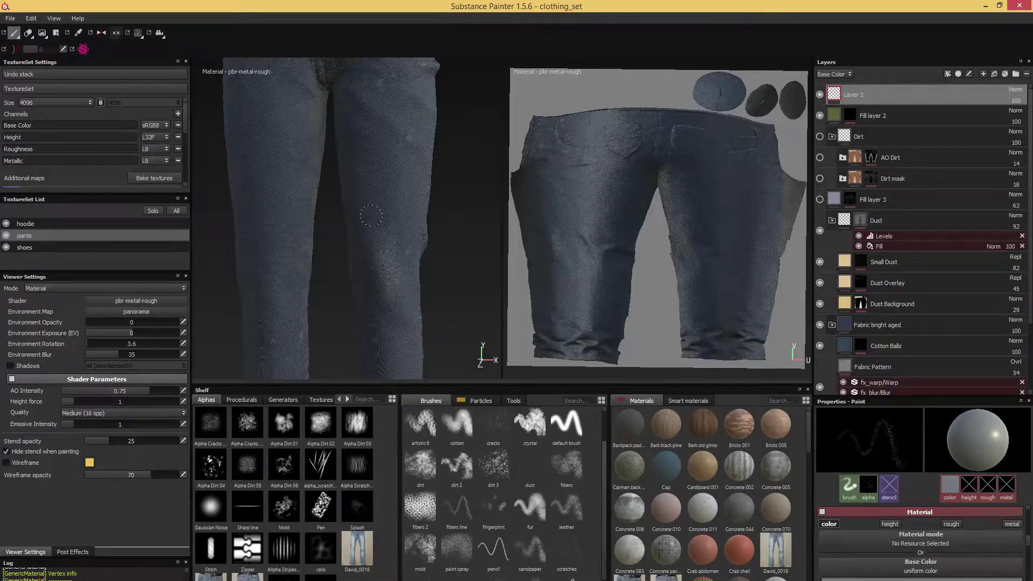
click(399, 246)
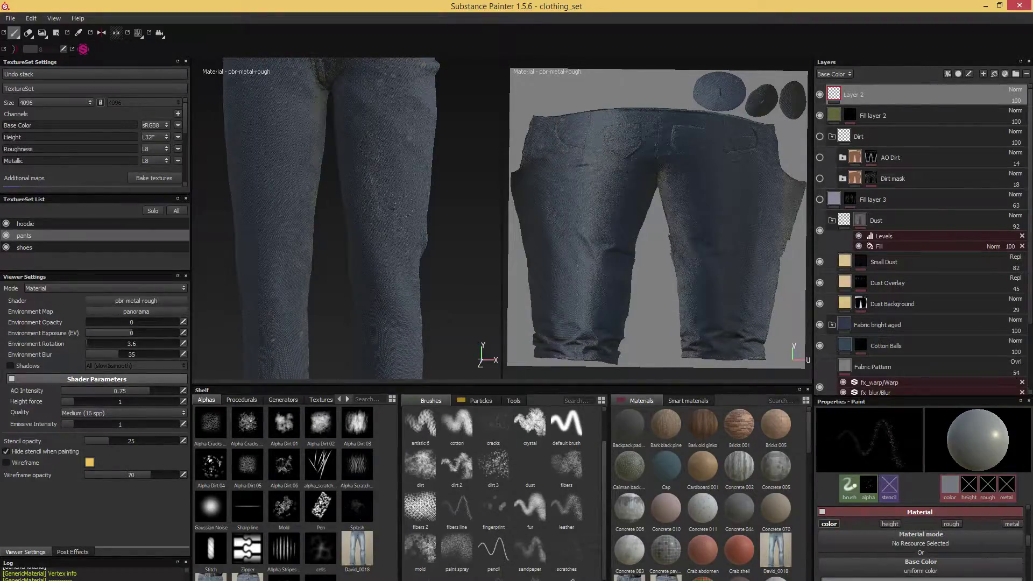
- Paint faded gray speckles over the front of the left thigh, from the knee up to below the pocket
alt+middle_drag(467, 194, 473, 247)
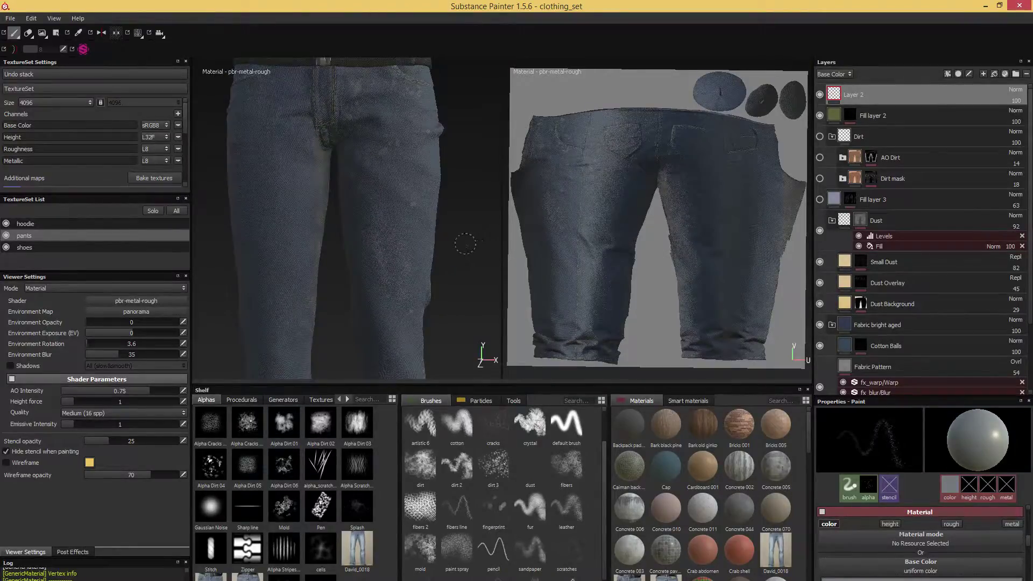
alt+middle_drag(399, 233, 395, 210)
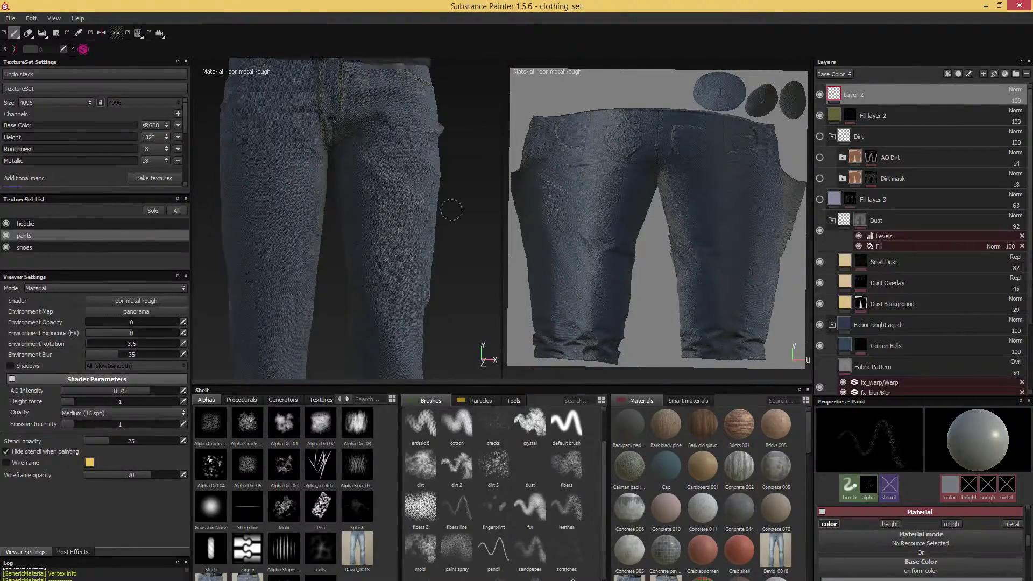
alt+middle_drag(450, 212, 455, 253)
alt+drag(395, 209, 370, 198)
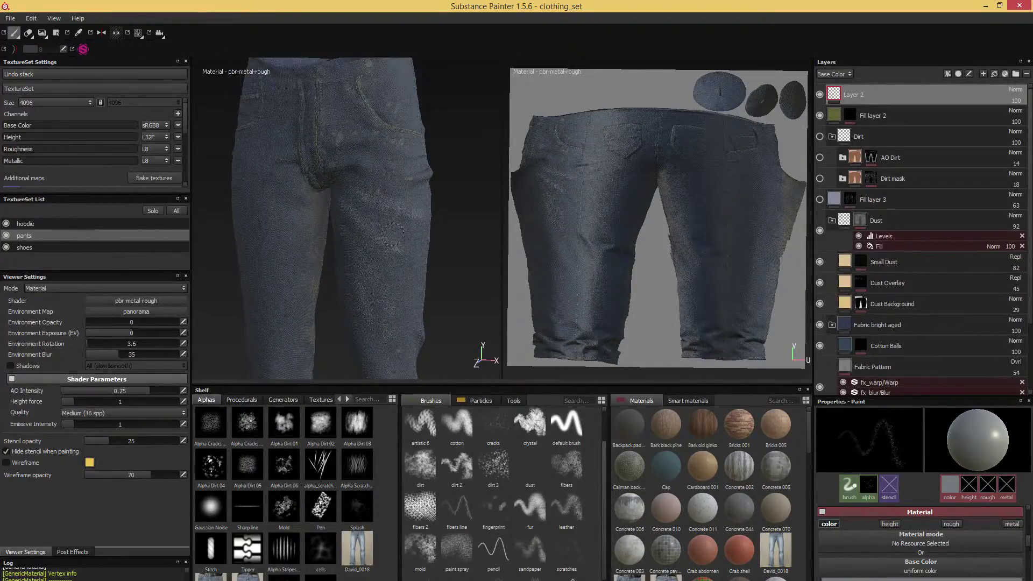
alt+drag(393, 236, 362, 171)
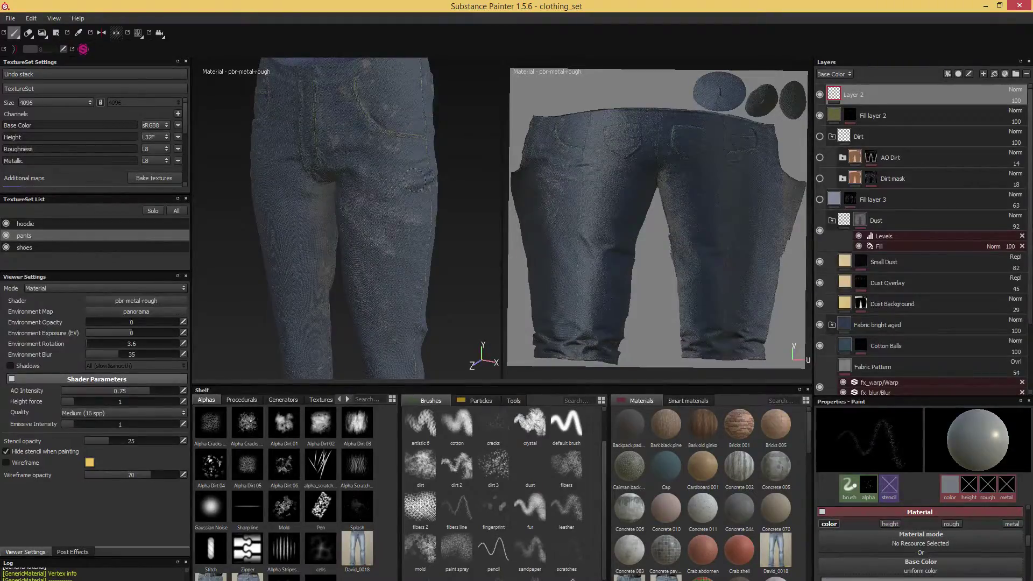
alt+drag(464, 181, 409, 302)
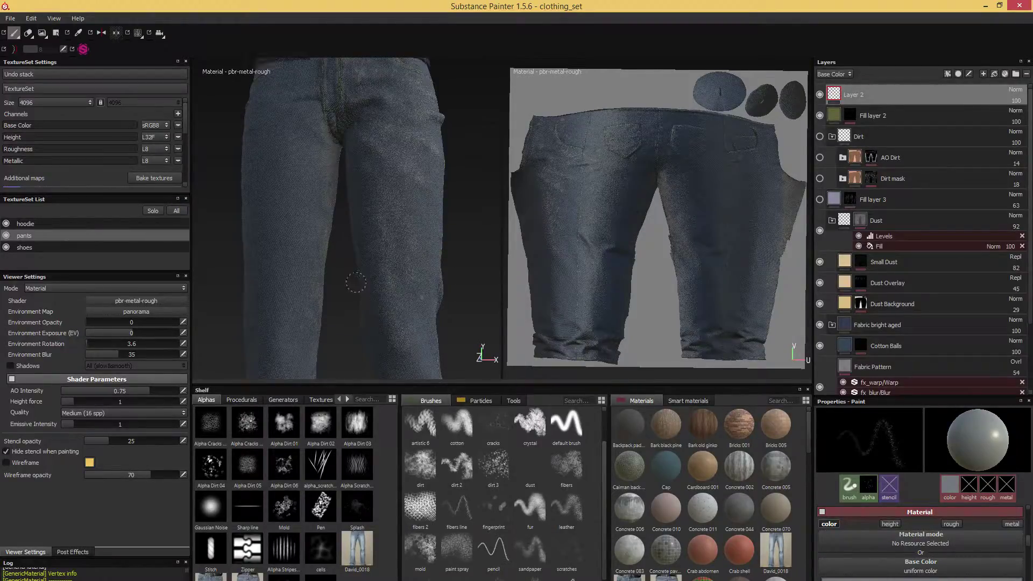
- Extend the speckled fading across the left thigh toward its outer side seam
alt+drag(473, 235, 475, 224)
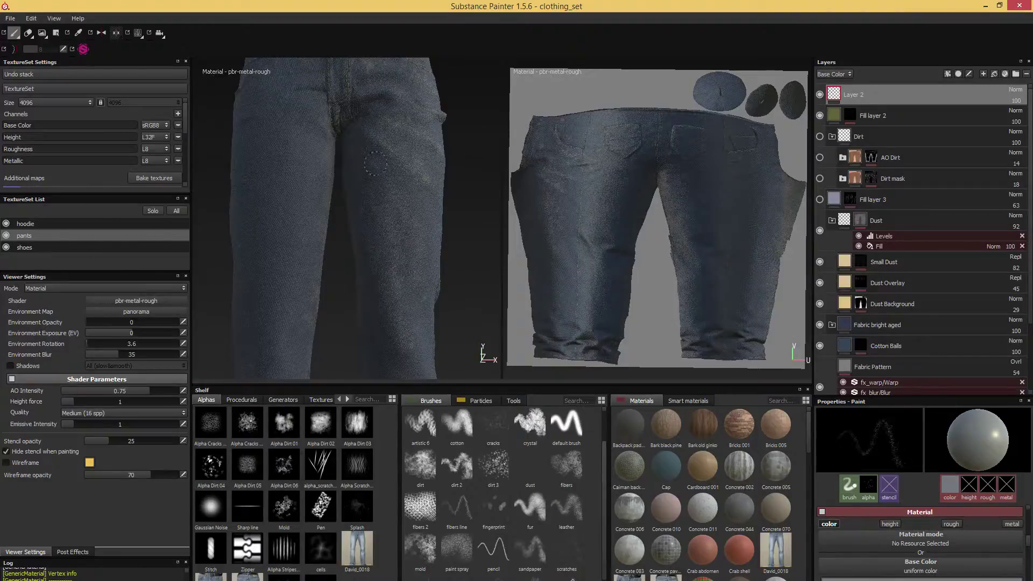
alt+drag(466, 237, 401, 231)
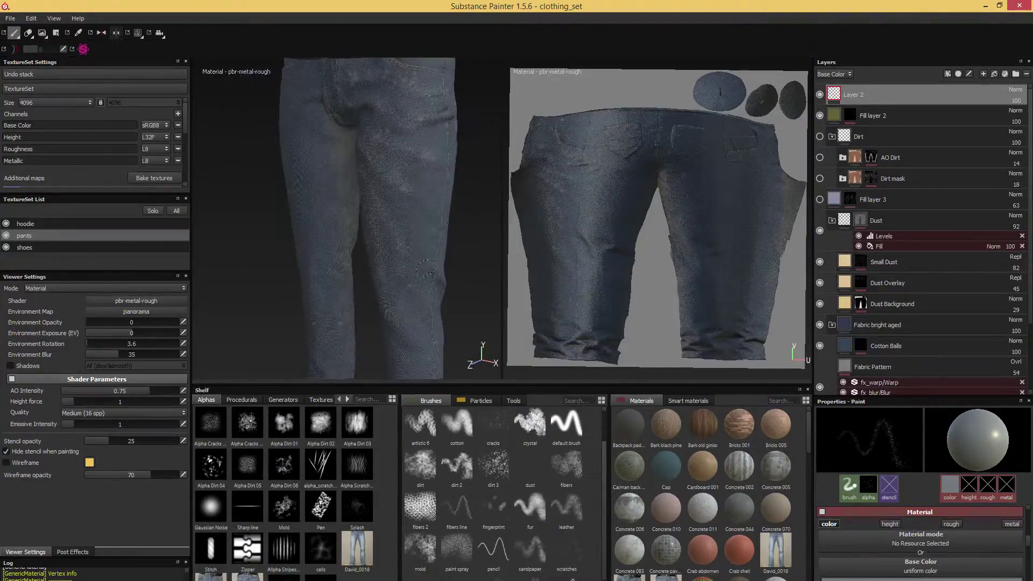
alt+drag(446, 269, 387, 237)
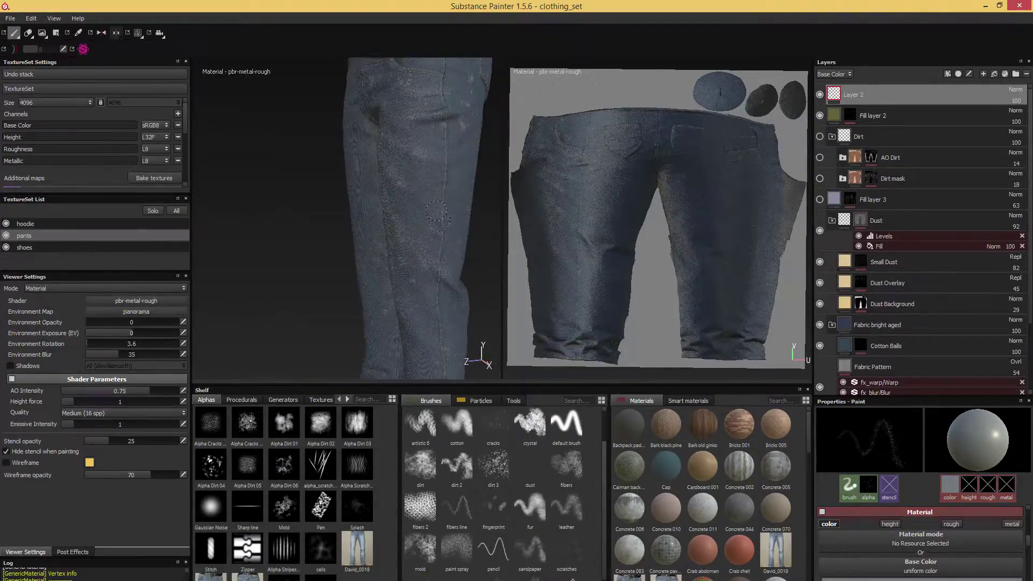
alt+drag(265, 249, 377, 237)
alt+drag(485, 224, 418, 188)
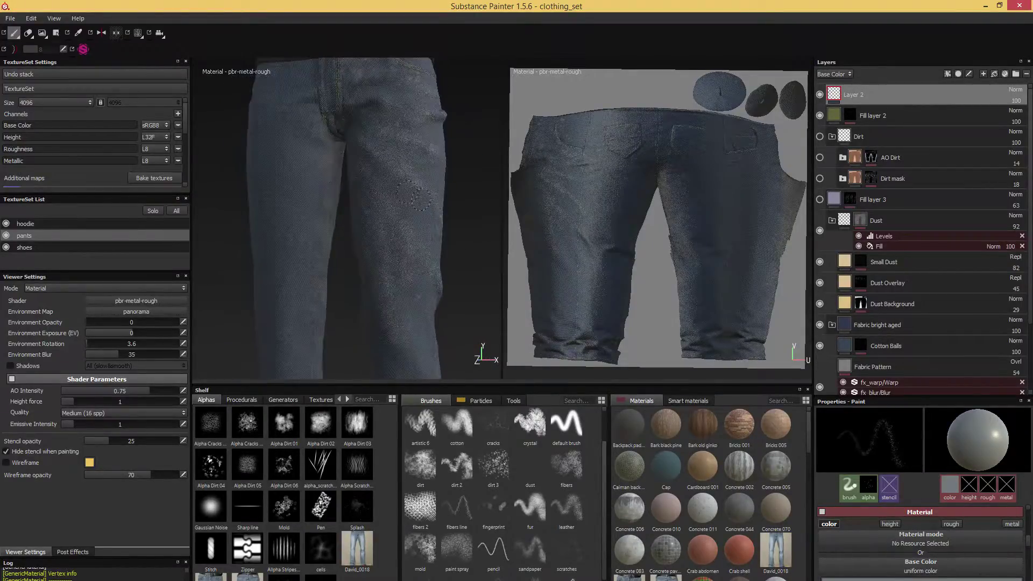
alt+drag(483, 173, 457, 161)
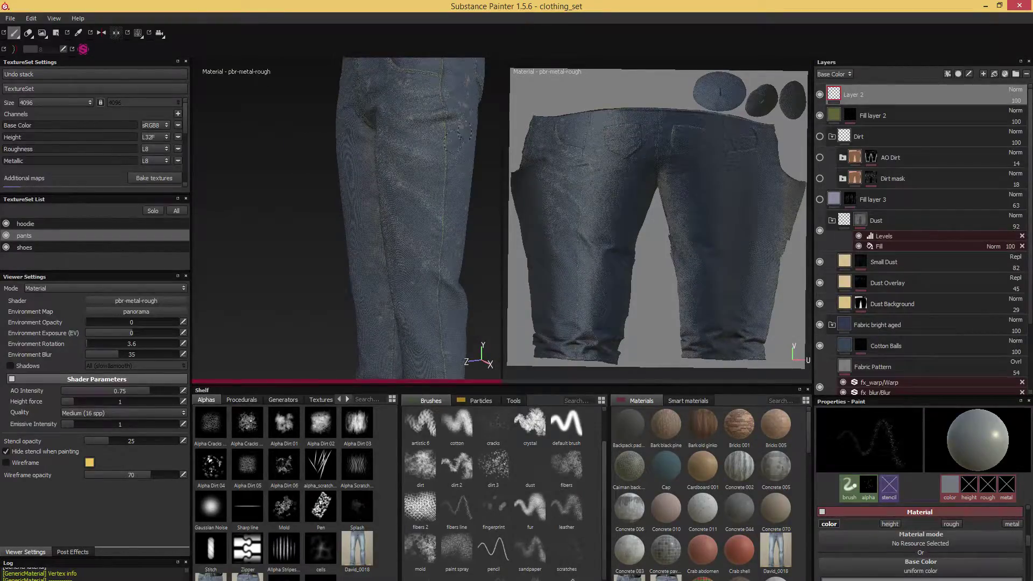
alt+drag(323, 219, 393, 213)
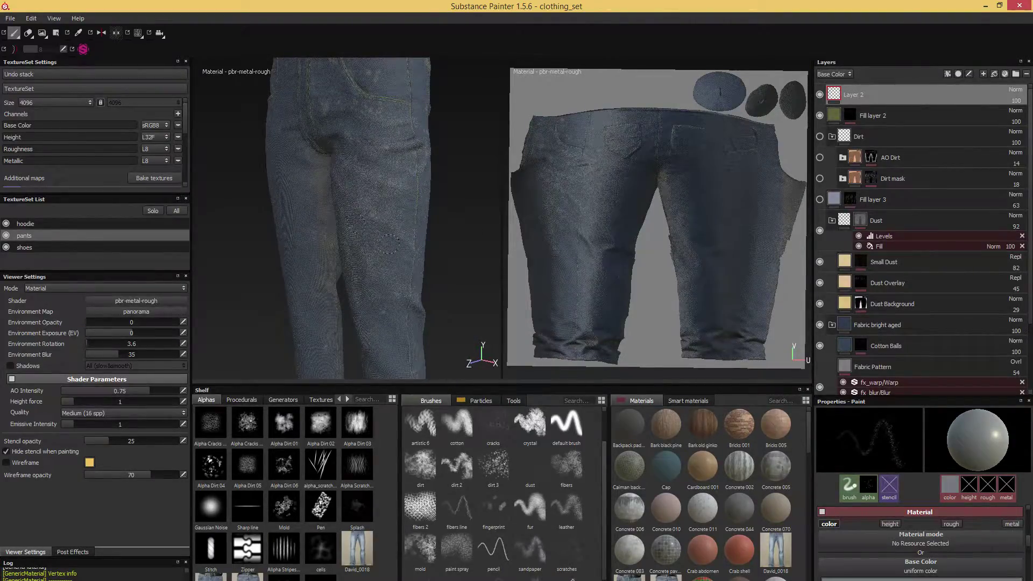
alt+drag(393, 239, 371, 253)
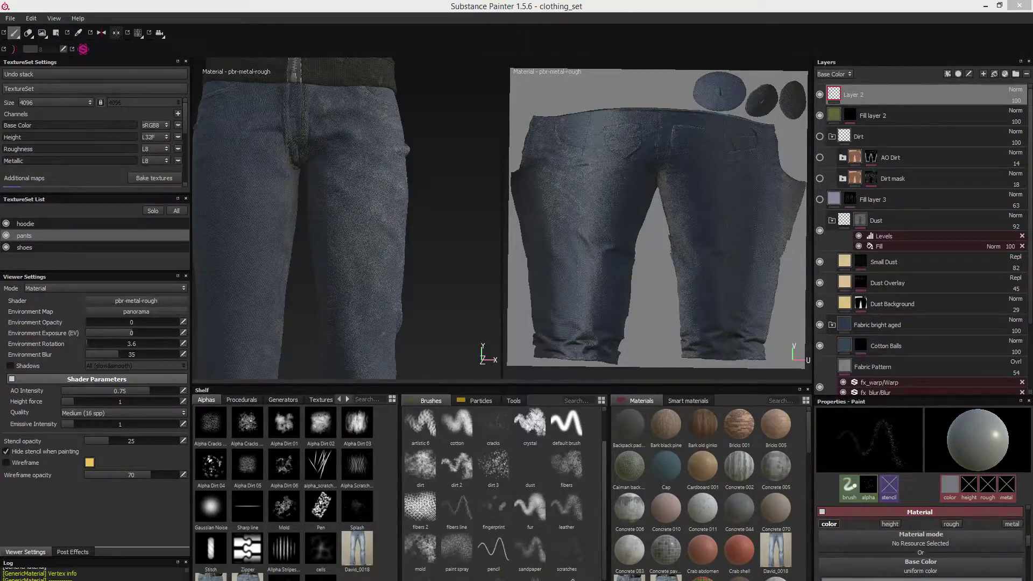
- Paint faded wear on the upper left thigh and hip around the front pocket of the jeans
alt+drag(475, 191, 463, 210)
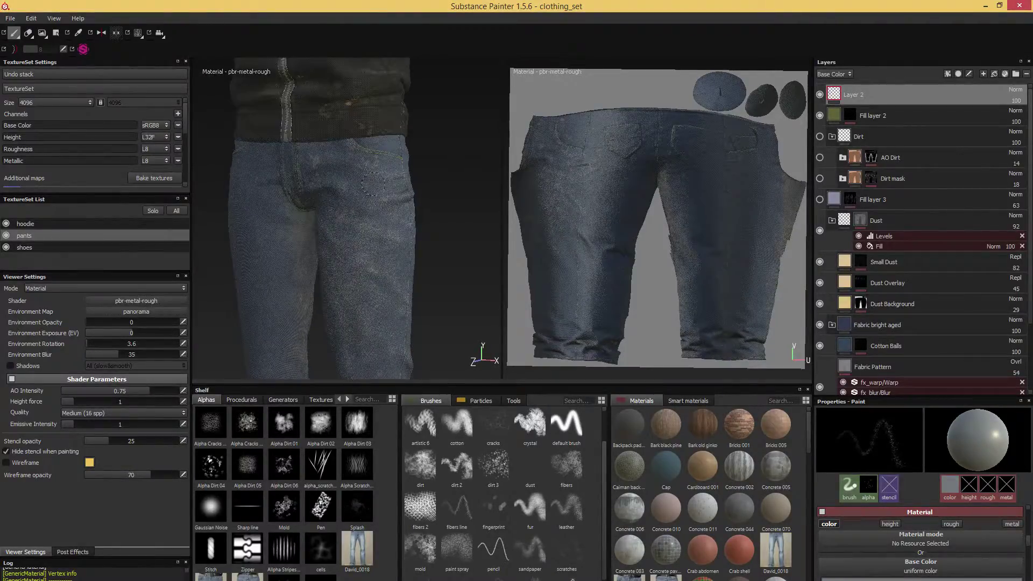
scroll(444, 157, up, 3)
mouse_move(444, 157)
alt+mouse_down()
mouse_move(355, 175)
mouse_move(451, 185)
alt+mouse_up()
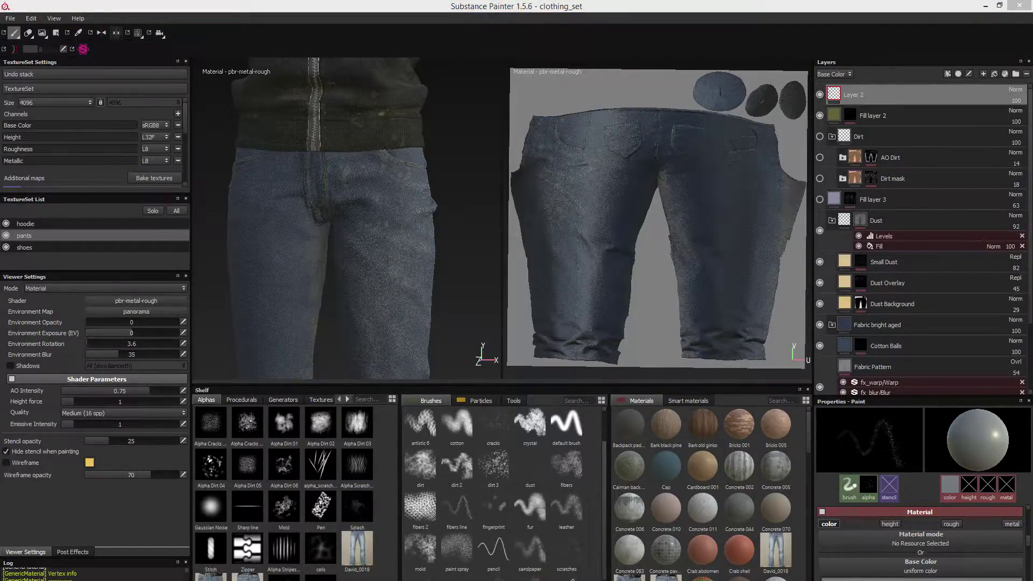
alt+drag(472, 207, 393, 229)
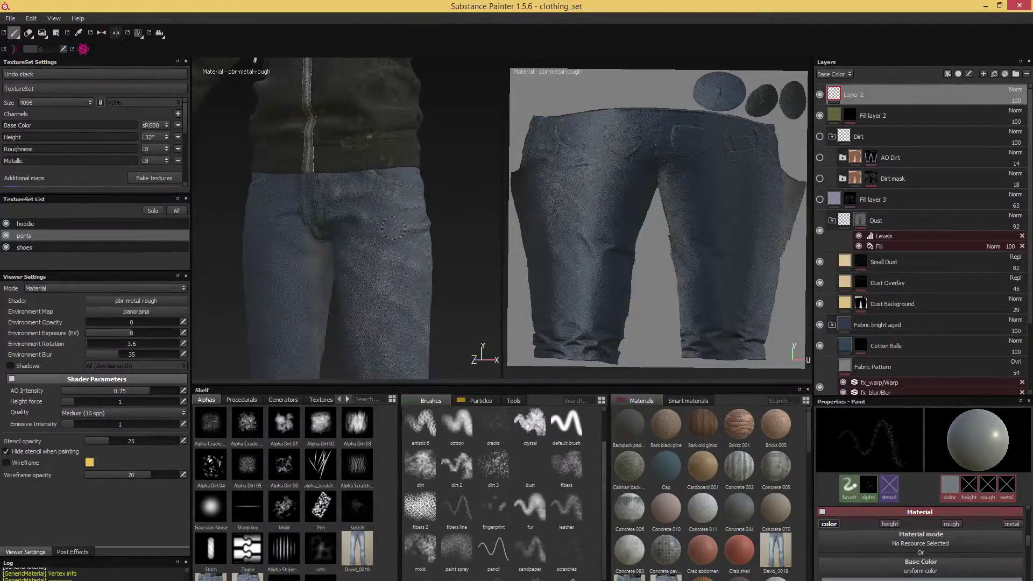
alt+middle_drag(366, 221, 466, 199)
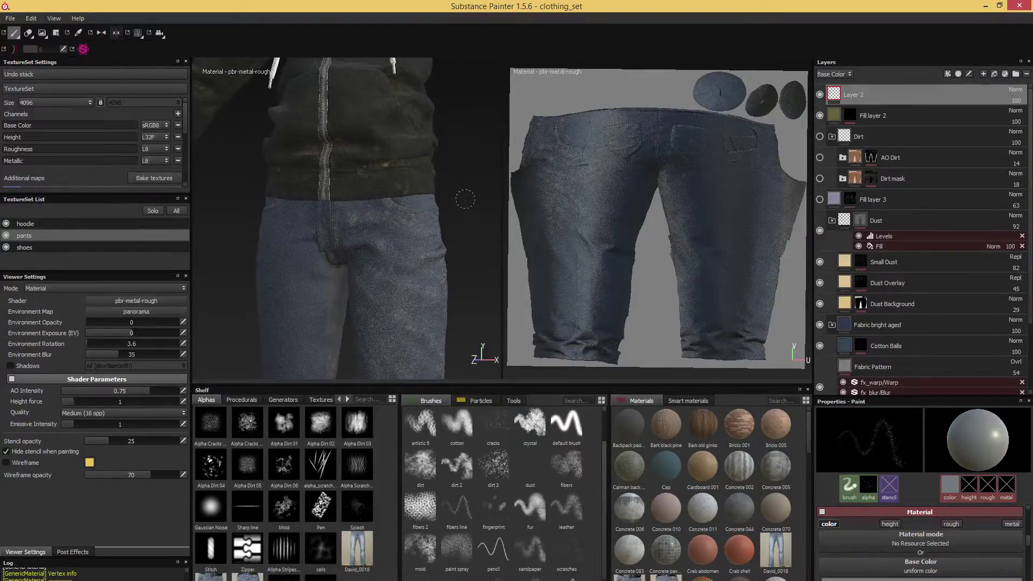
- Show only the pants and paint speckled wear over the front waistband, fly and upper left thigh
click(8, 224)
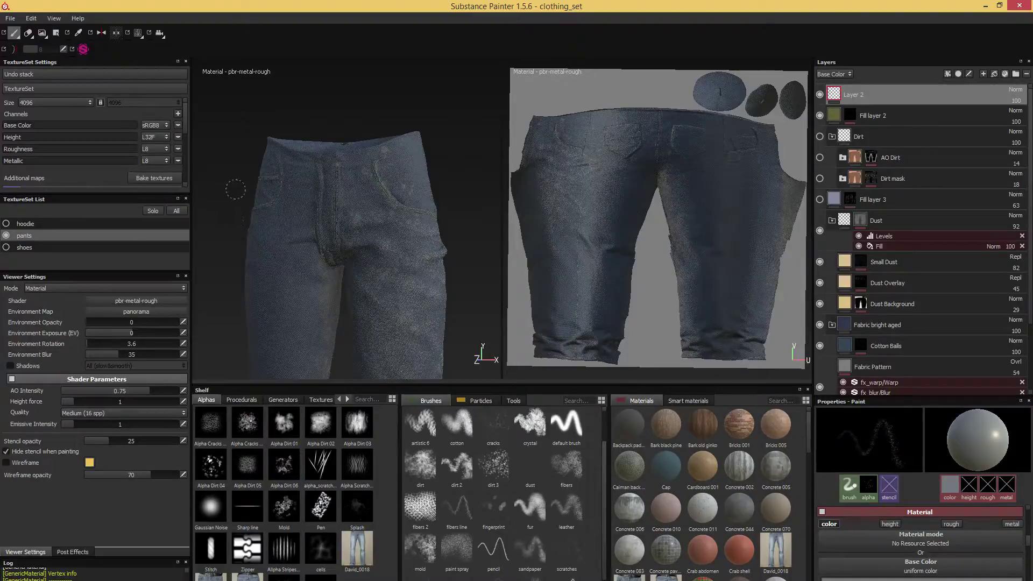
alt+drag(354, 82, 386, 105)
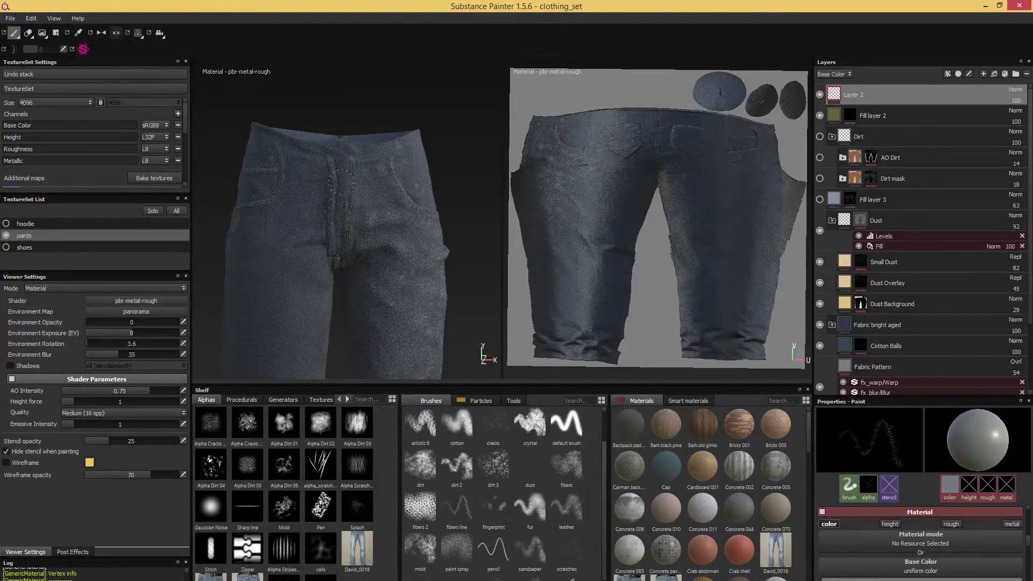
alt+drag(387, 218, 366, 215)
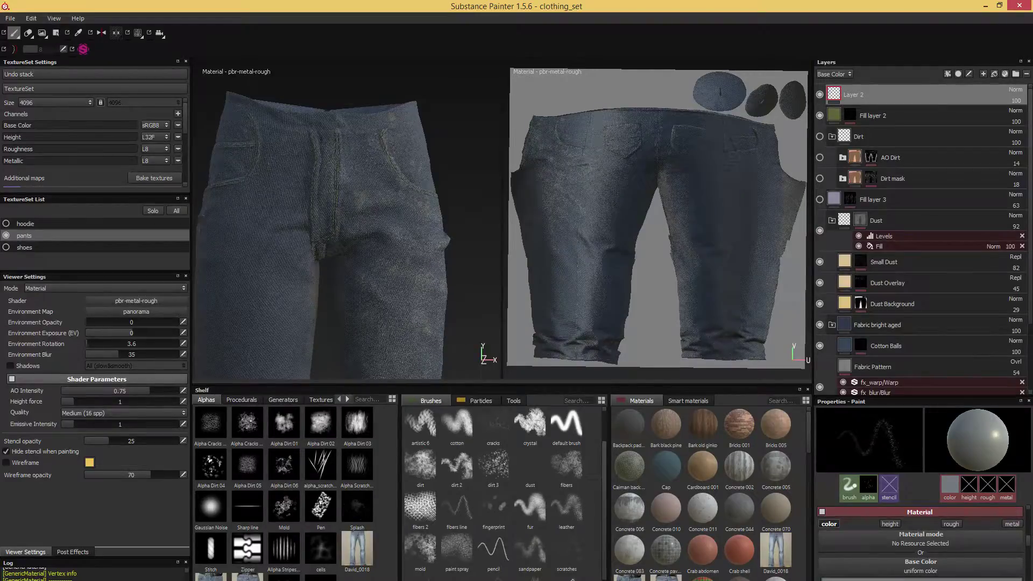
alt+drag(345, 216, 329, 219)
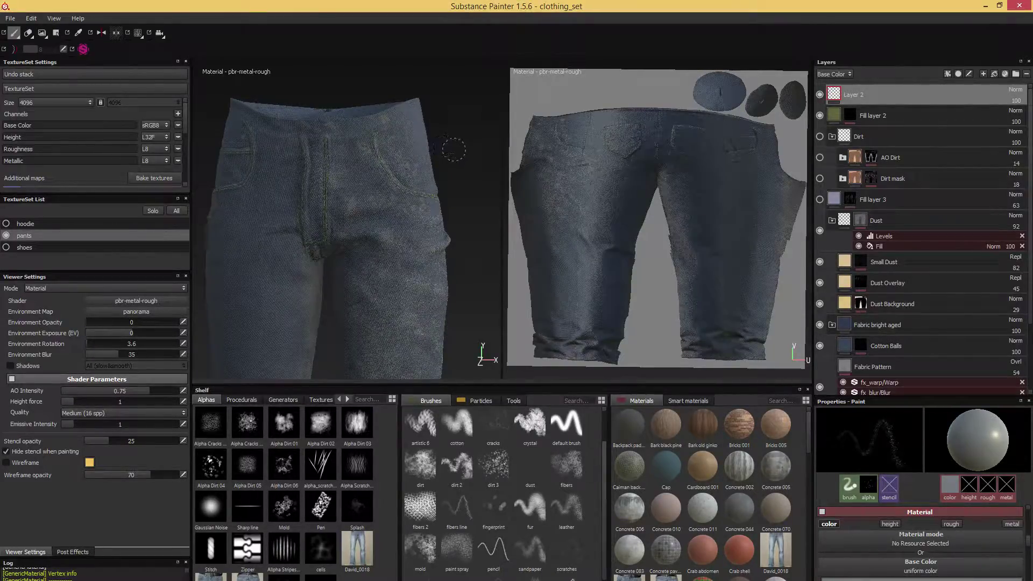
alt+drag(451, 145, 274, 191)
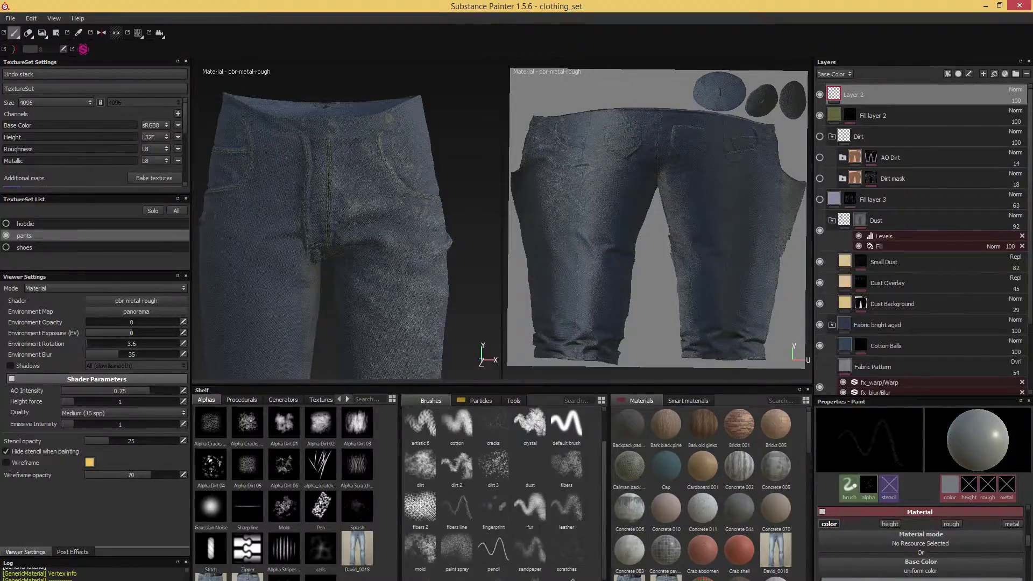
alt+drag(476, 167, 447, 174)
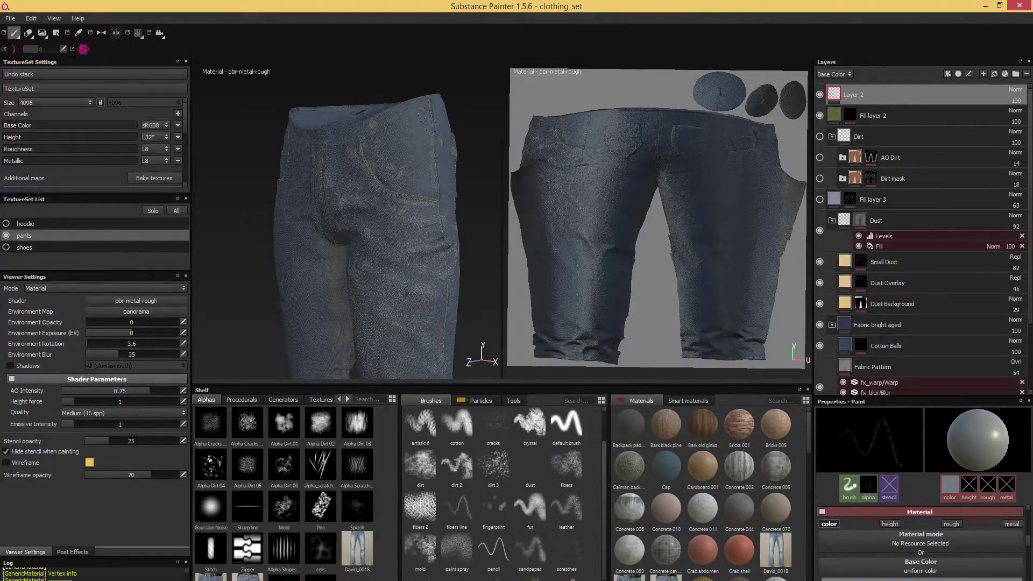
- Paint faded speckles on the left hip around the front pocket and along the outer side seam
alt+drag(471, 97, 433, 183)
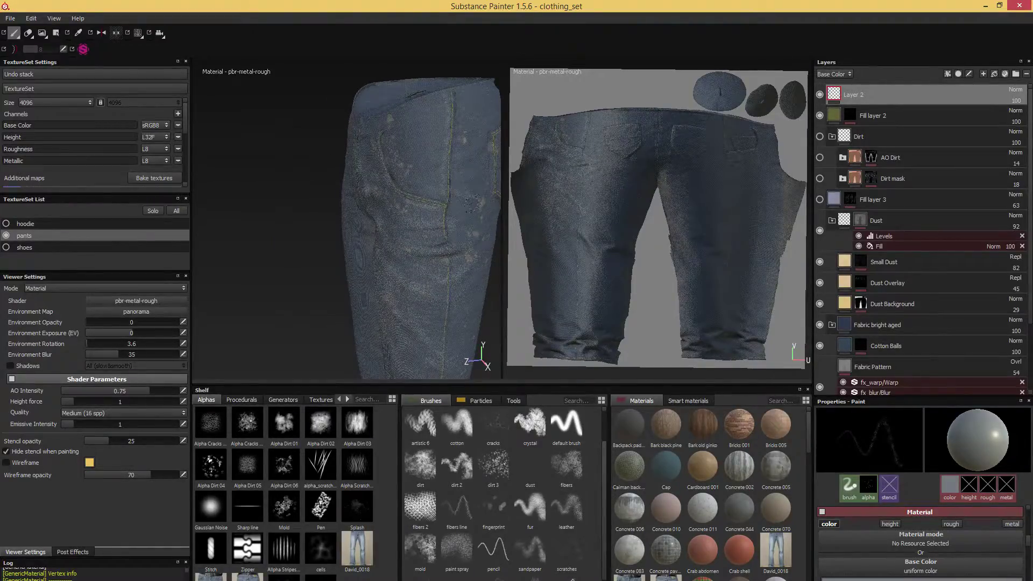
alt+drag(276, 299, 253, 221)
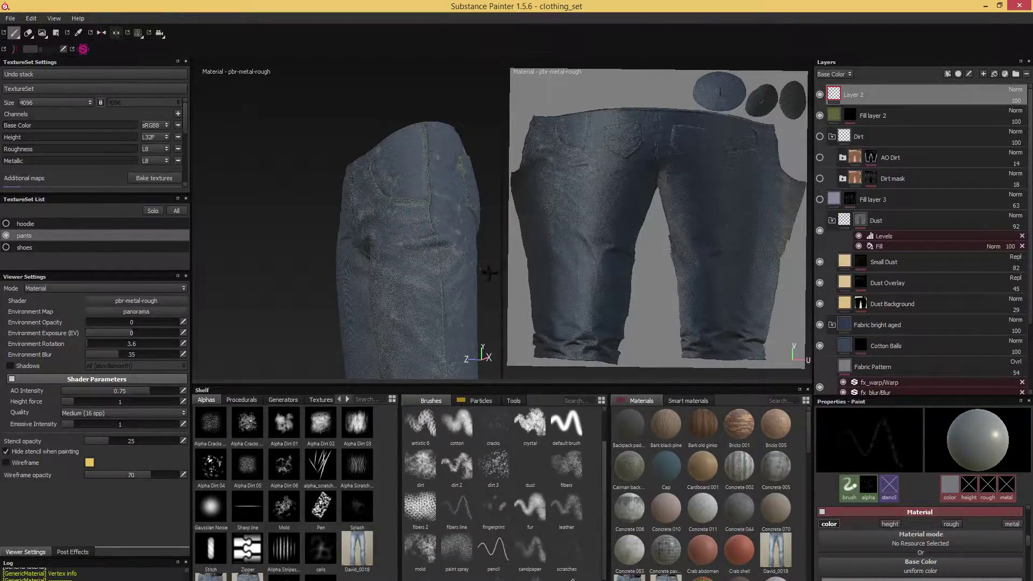
alt+drag(494, 233, 482, 229)
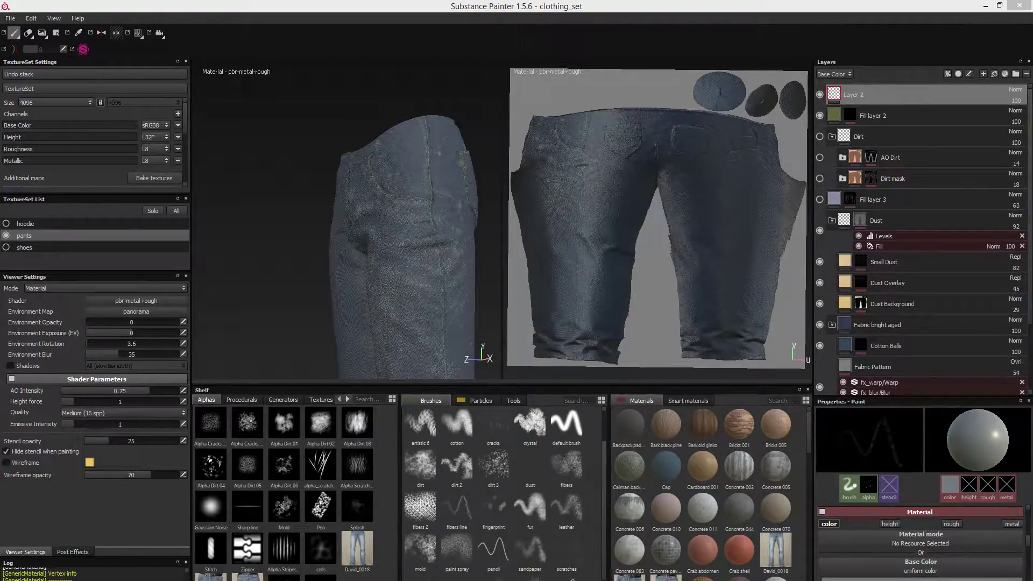
click(917, 580)
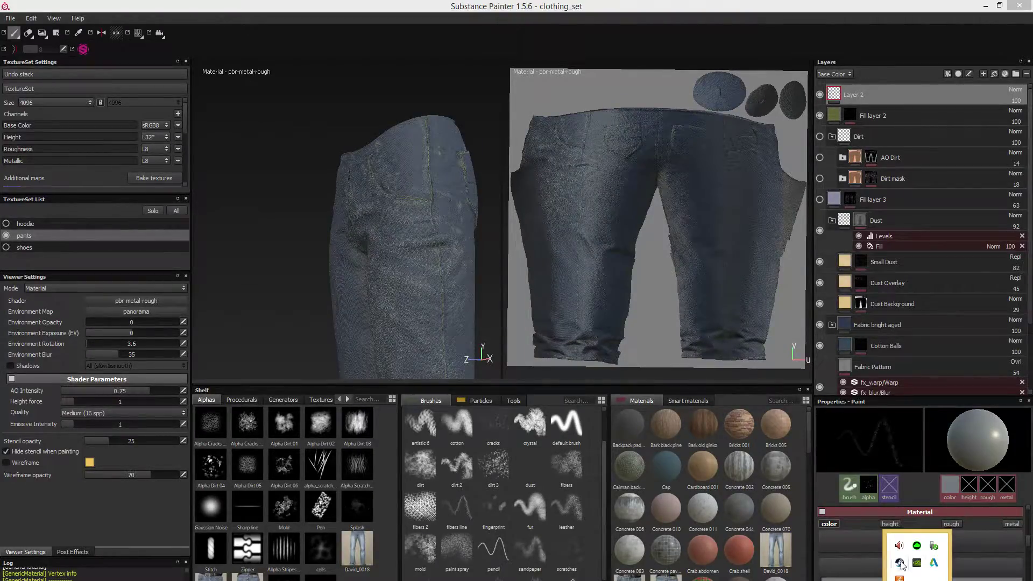
right_click(901, 563)
click(926, 483)
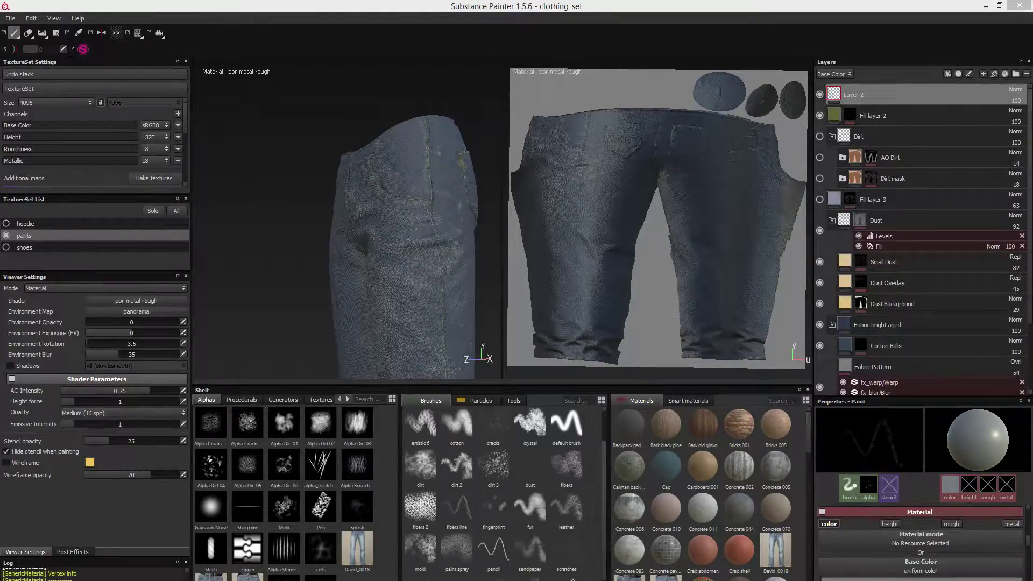
- Paint faded wear down the outer side of the left leg, from below the pockets to the knee
alt+drag(501, 199, 430, 200)
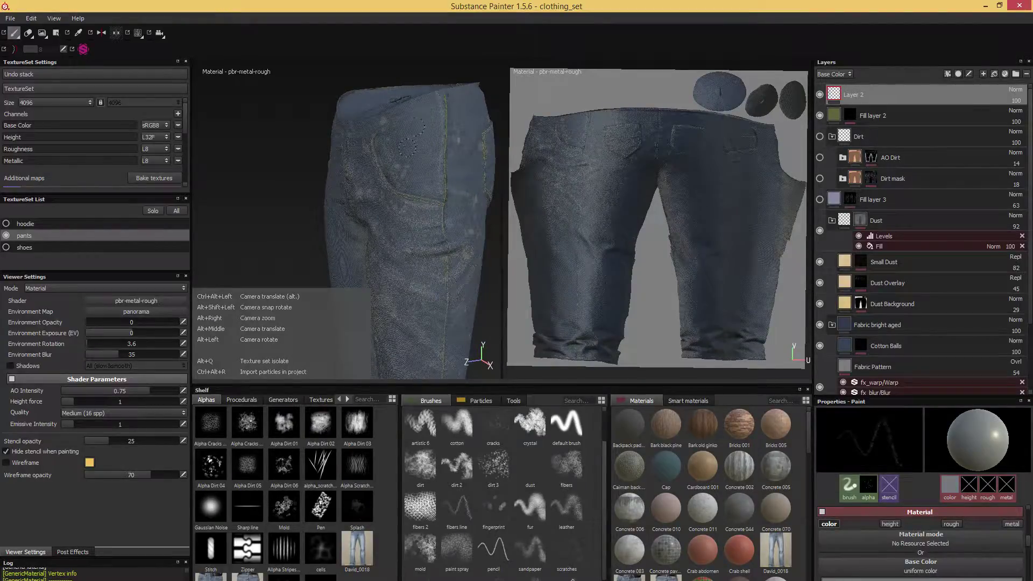
alt+drag(409, 141, 438, 240)
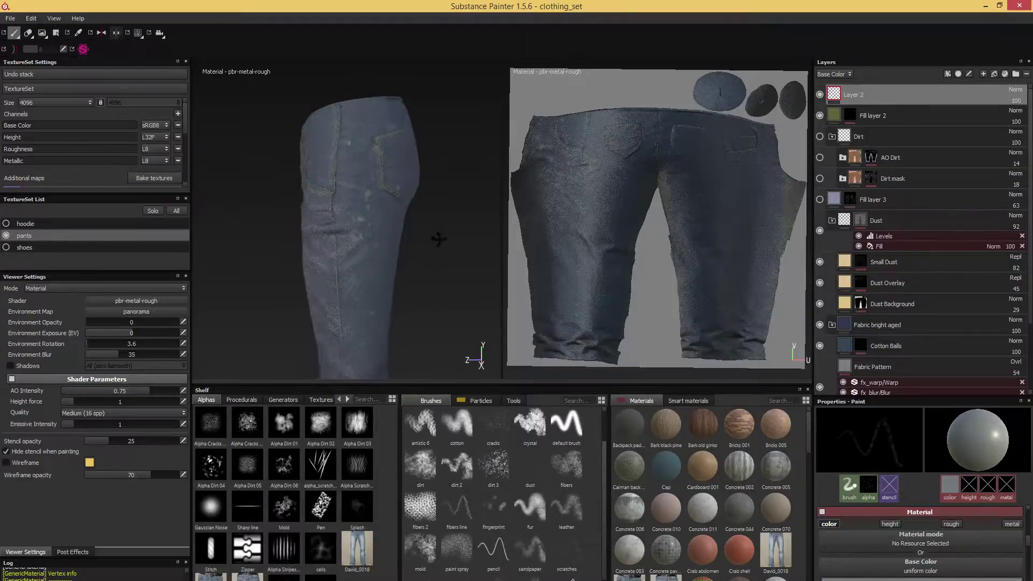
scroll(439, 239, up, 5)
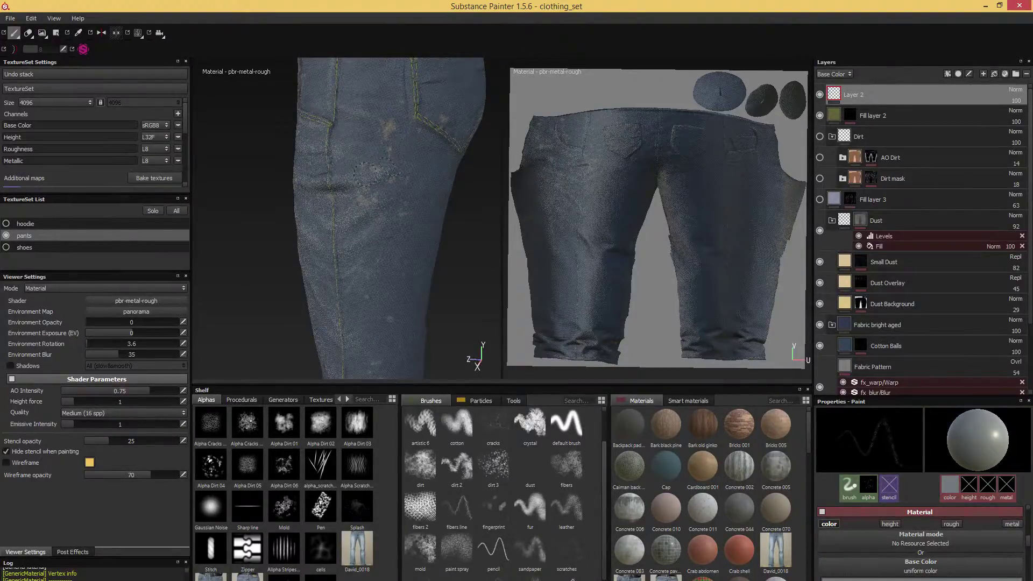
mouse_move(461, 288)
alt+mouse_down()
mouse_move(424, 225)
mouse_move(387, 230)
alt+mouse_up()
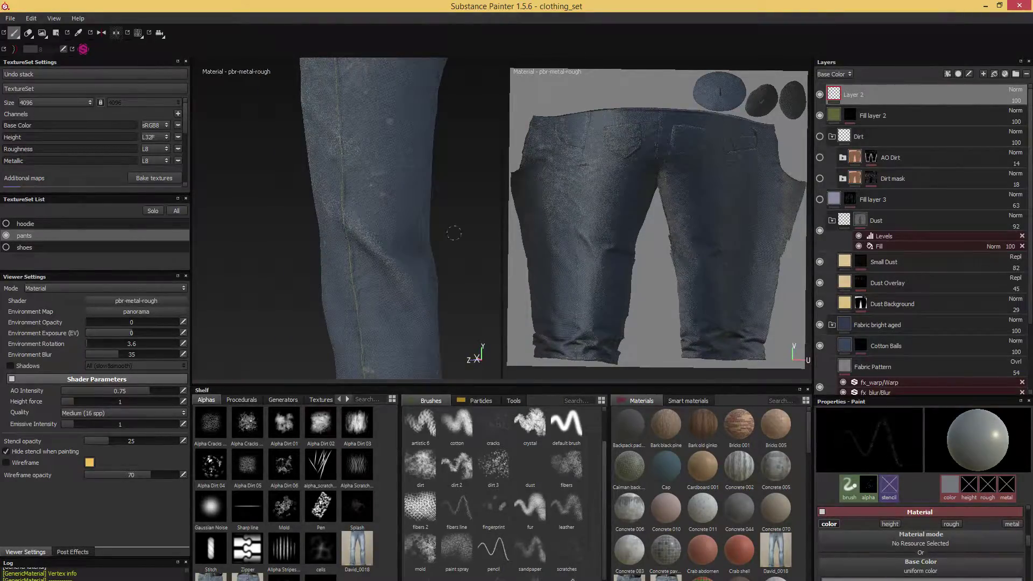
- Paint faded speckles across the folds at the back of the left knee and down the calf to the hem
alt+drag(454, 233, 376, 240)
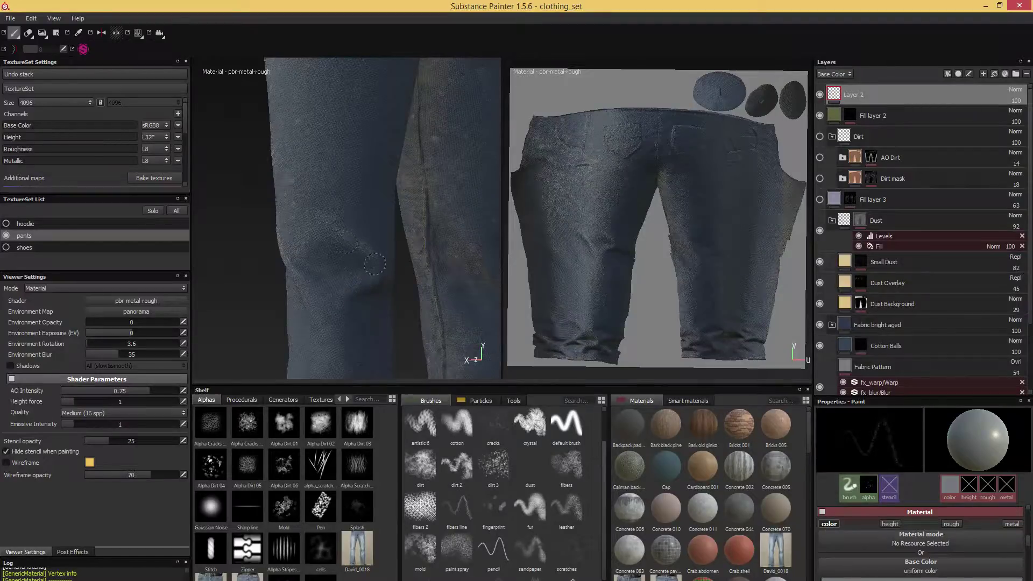
mouse_move(368, 259)
alt+mouse_down()
mouse_move(378, 296)
mouse_move(370, 243)
alt+mouse_up()
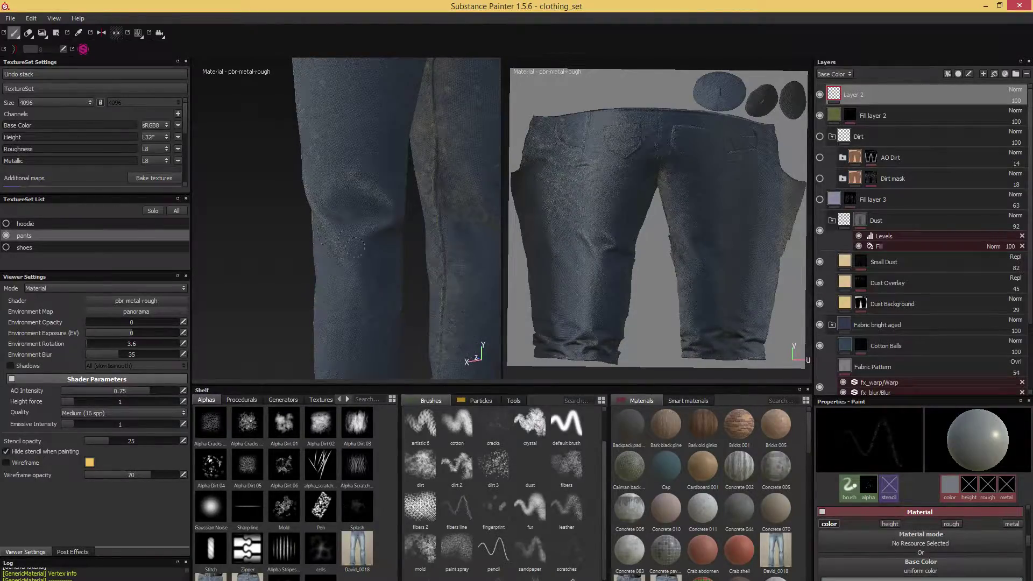
alt+middle_drag(270, 272, 309, 229)
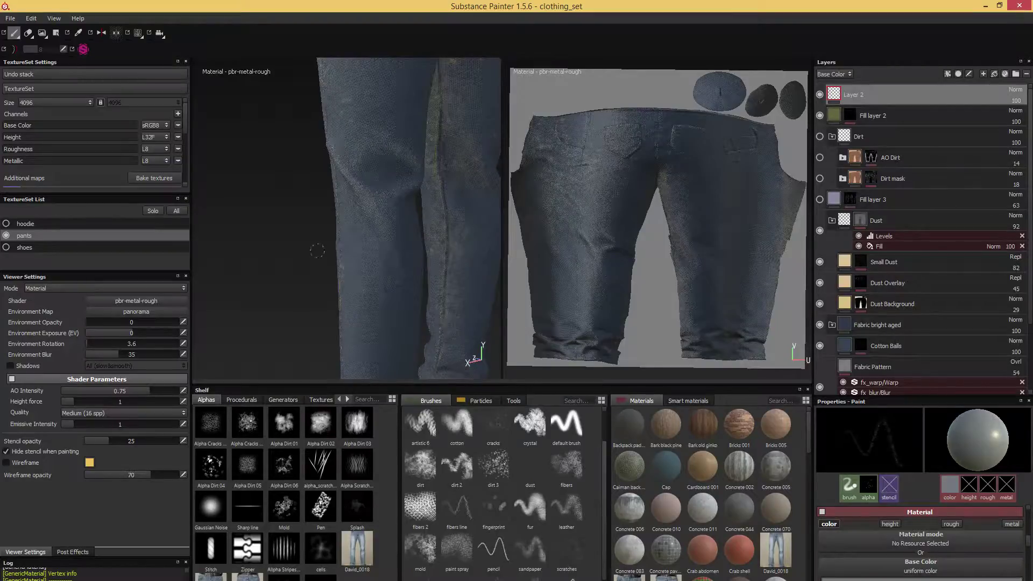
alt+drag(291, 267, 316, 261)
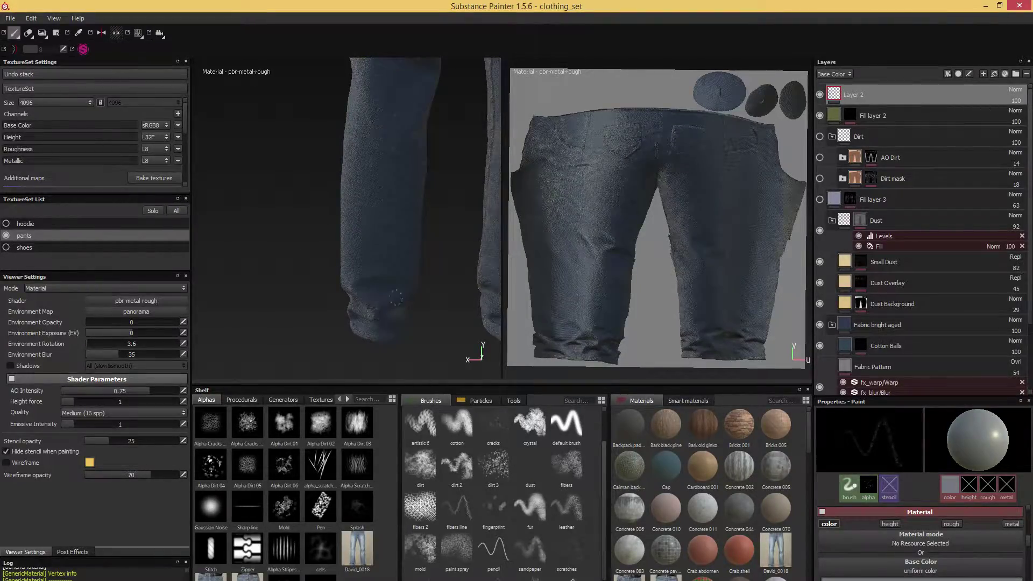
- Paint faded wear on the front of the left lower leg, from the hem folds up to the knee
alt+drag(414, 282, 240, 295)
alt+drag(418, 278, 441, 280)
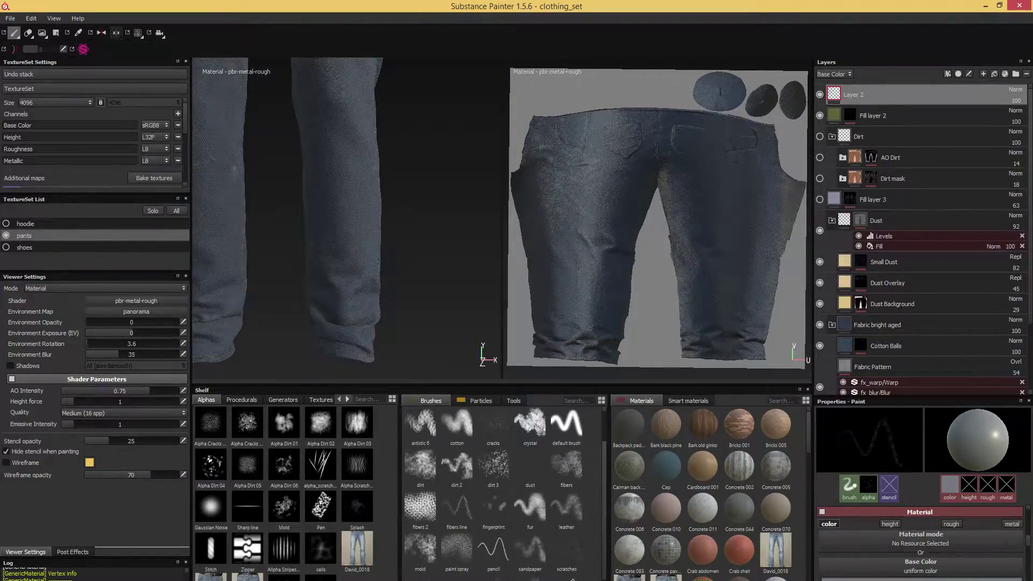
alt+drag(396, 310, 399, 271)
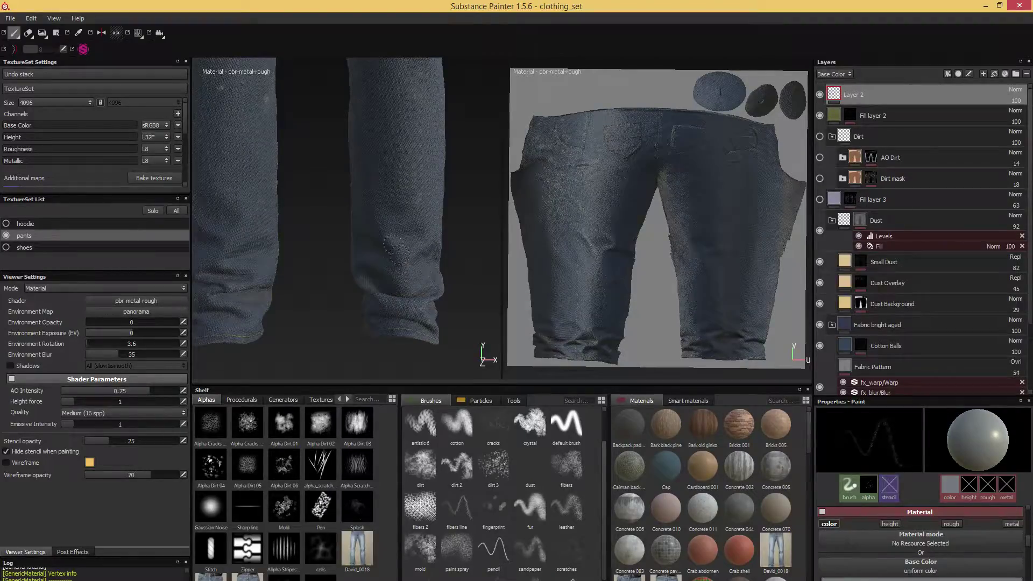
alt+middle_drag(408, 219, 445, 252)
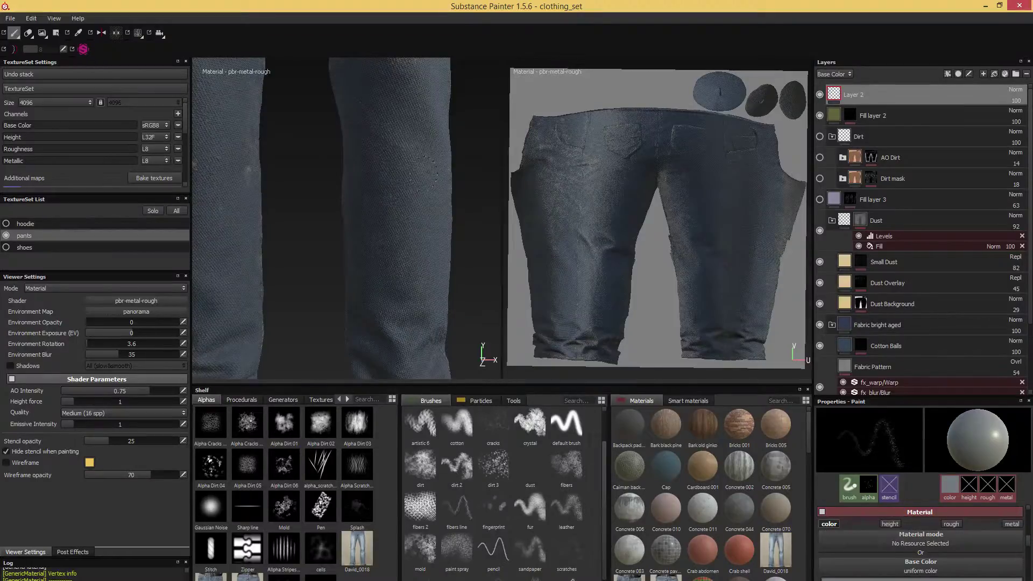
alt+drag(398, 231, 436, 235)
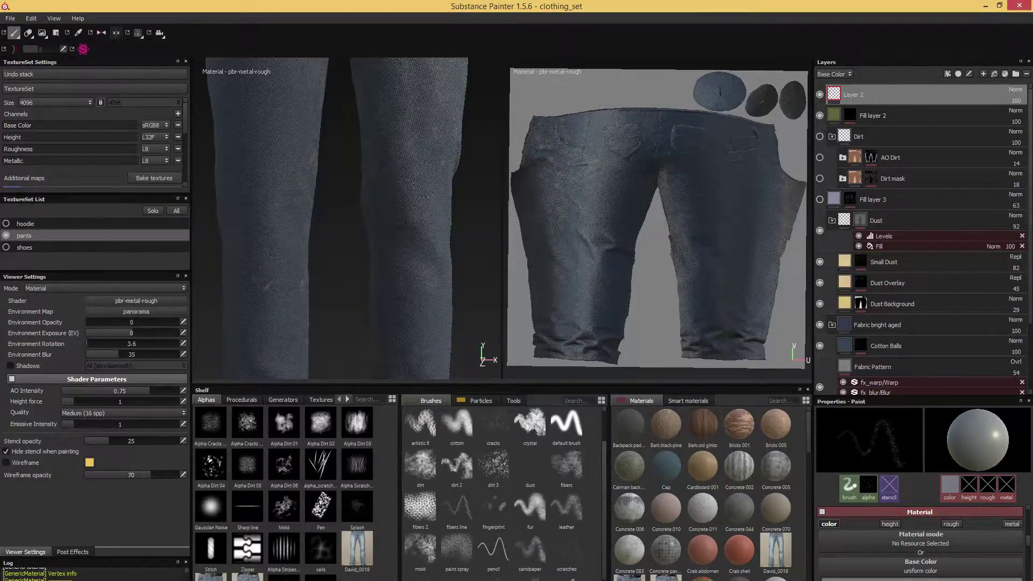
alt+drag(462, 203, 448, 274)
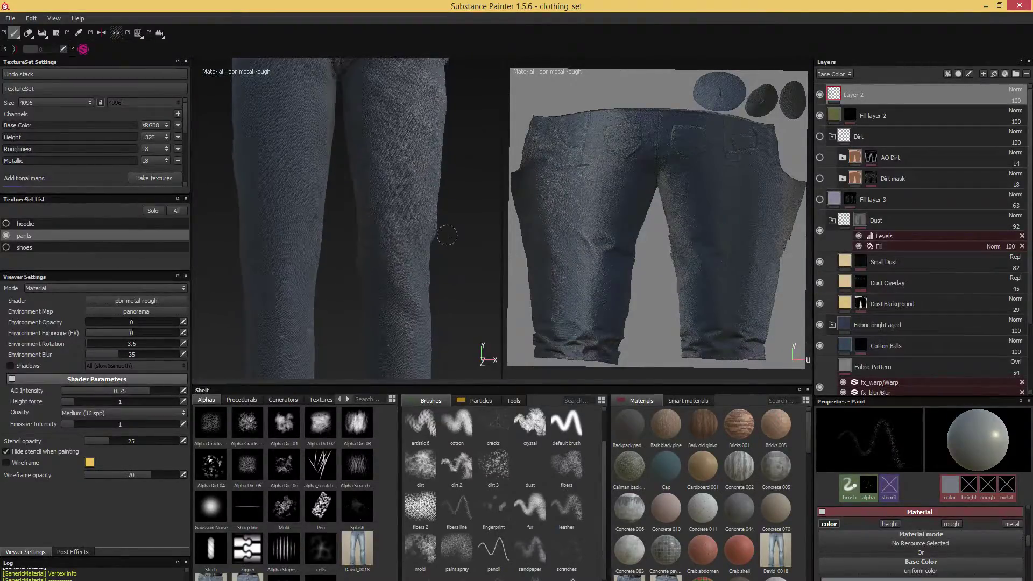
- Soften the painted wear on the left thigh with the Eraser, switching it to the paint spray brush
click(28, 33)
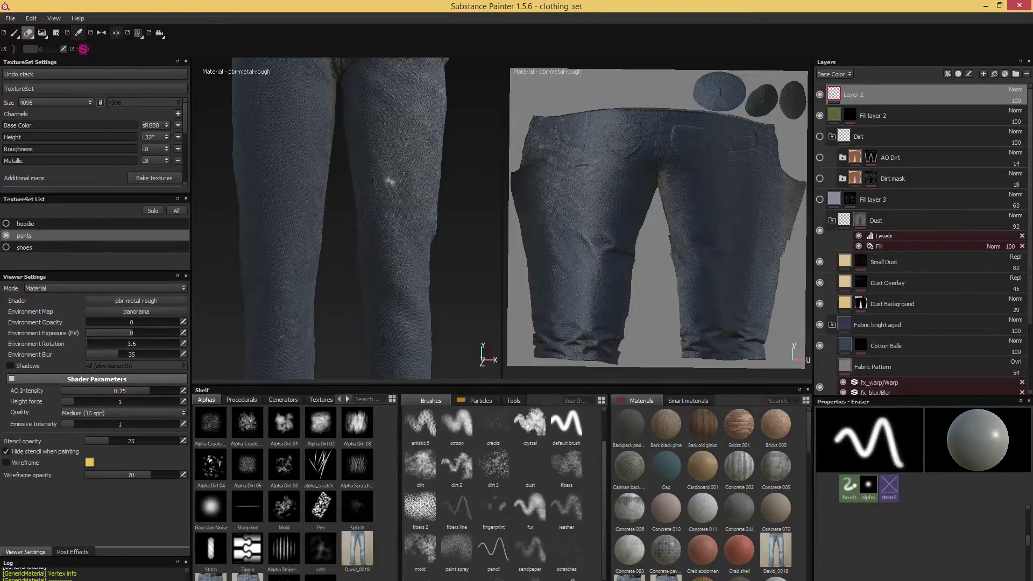
mouse_move(404, 211)
mouse_down()
mouse_move(371, 161)
mouse_move(454, 223)
mouse_up()
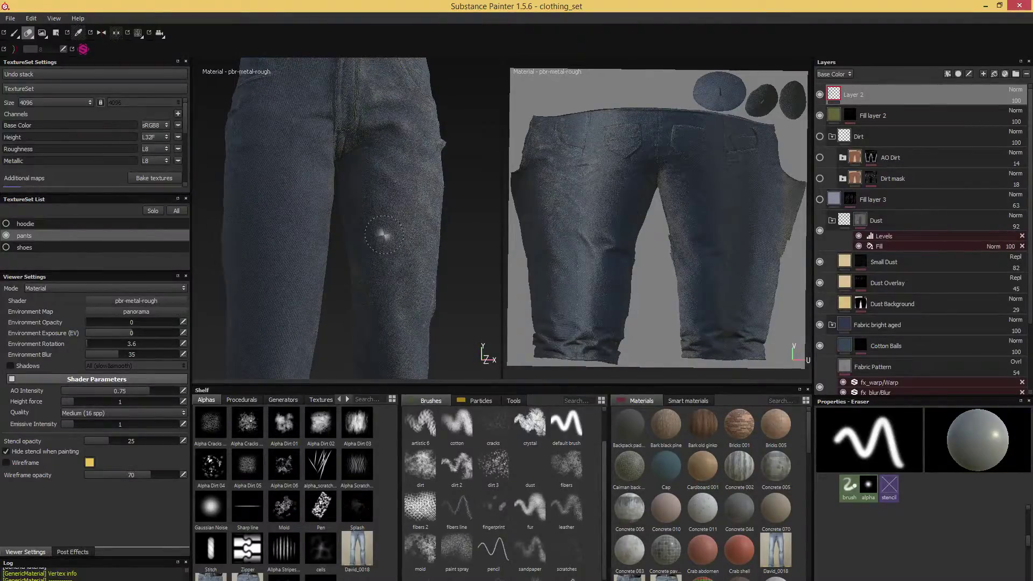
alt+middle_drag(468, 249, 476, 219)
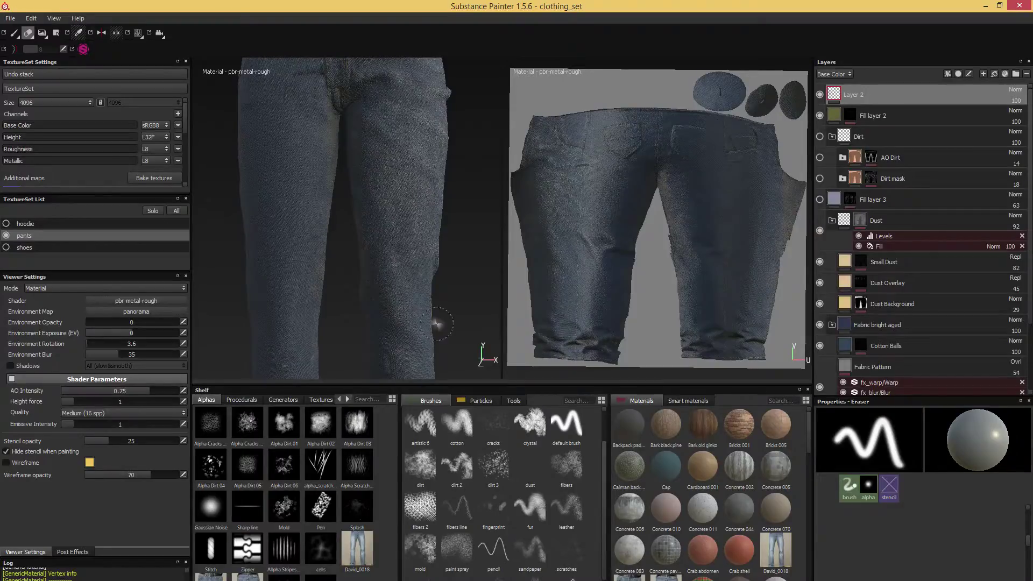
scroll(474, 548, down, 1)
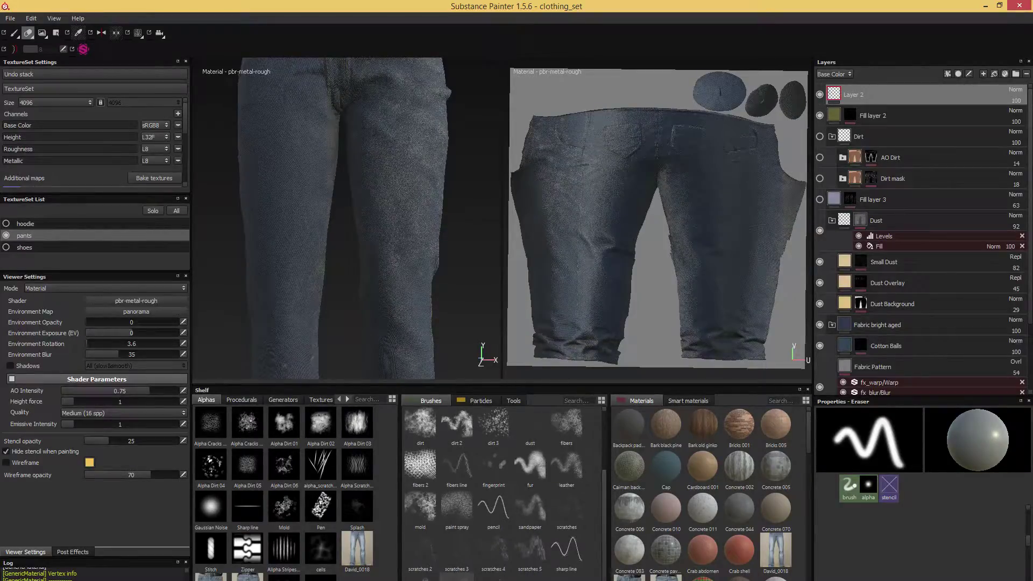
click(457, 511)
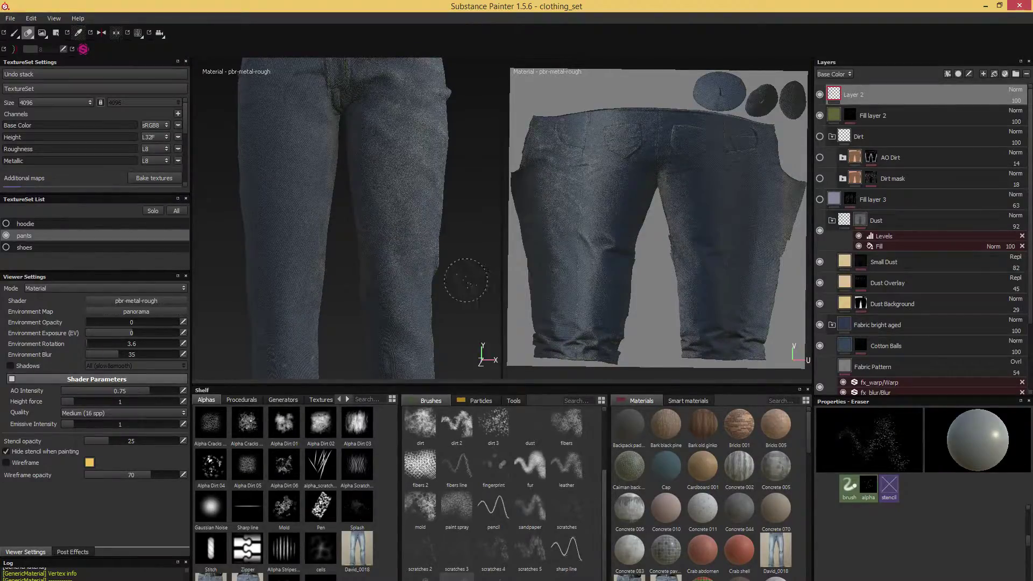
mouse_move(461, 288)
alt+mouse_down()
mouse_move(454, 249)
mouse_move(388, 239)
alt+mouse_up()
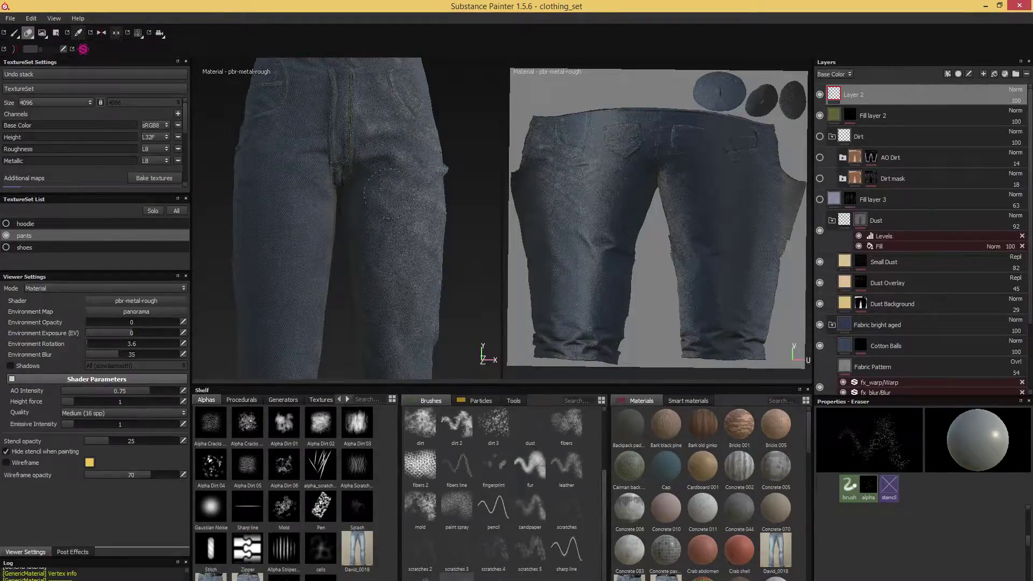
alt+drag(462, 184, 410, 209)
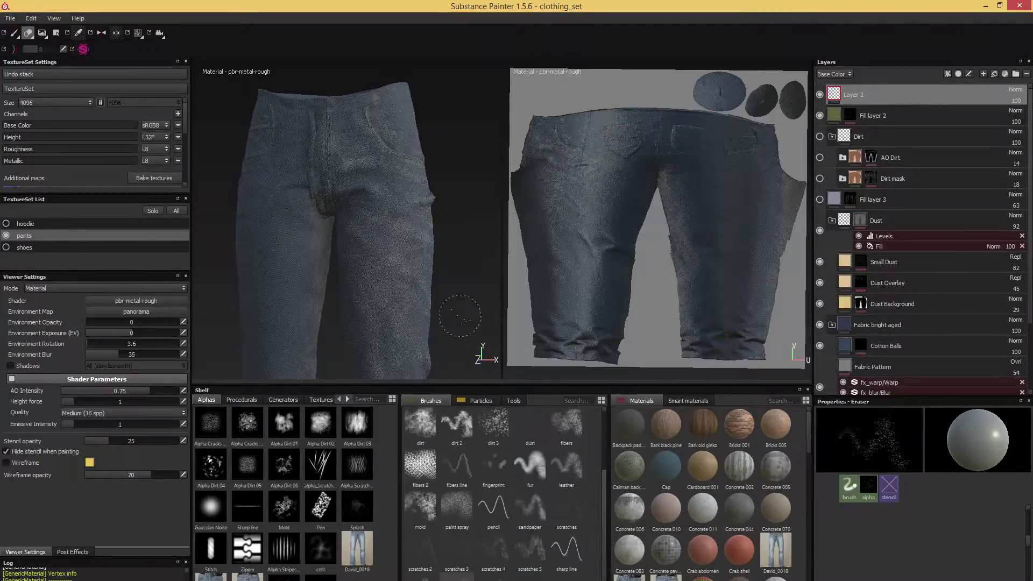
- Return from the Eraser to the Paint tool and paint faded wear on the front of the right thigh
click(15, 34)
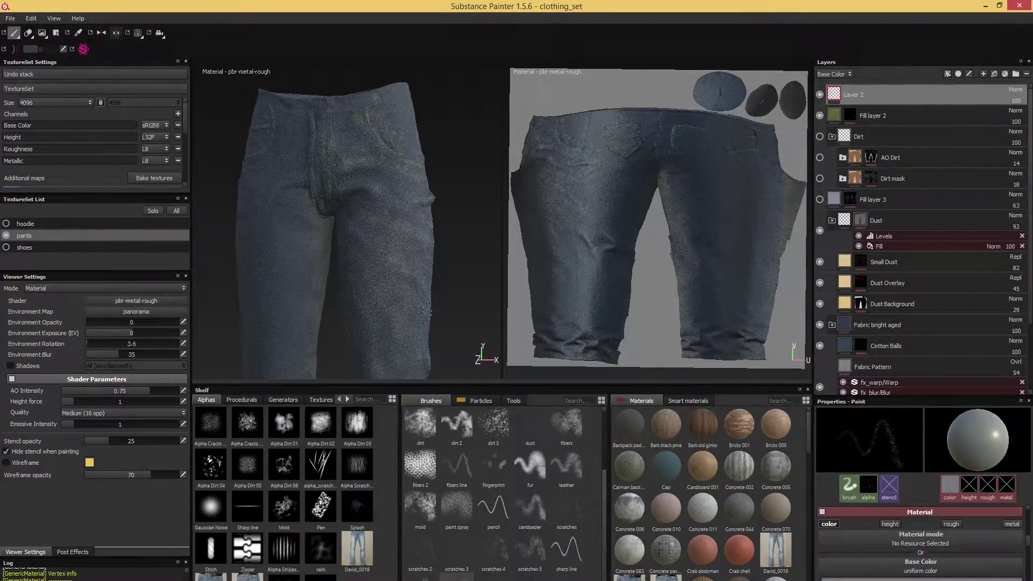
alt+drag(462, 274, 472, 271)
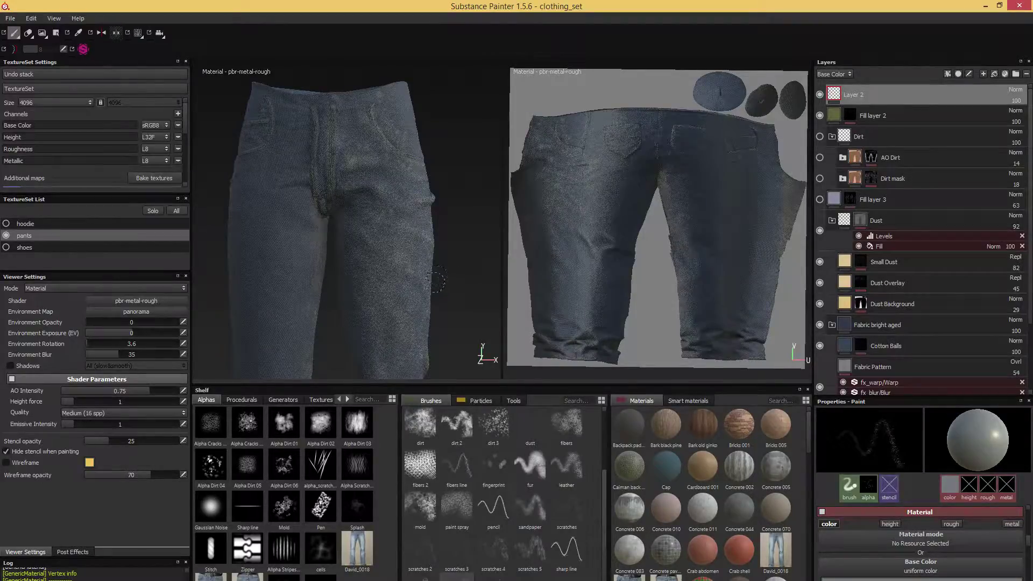
alt+drag(432, 285, 306, 291)
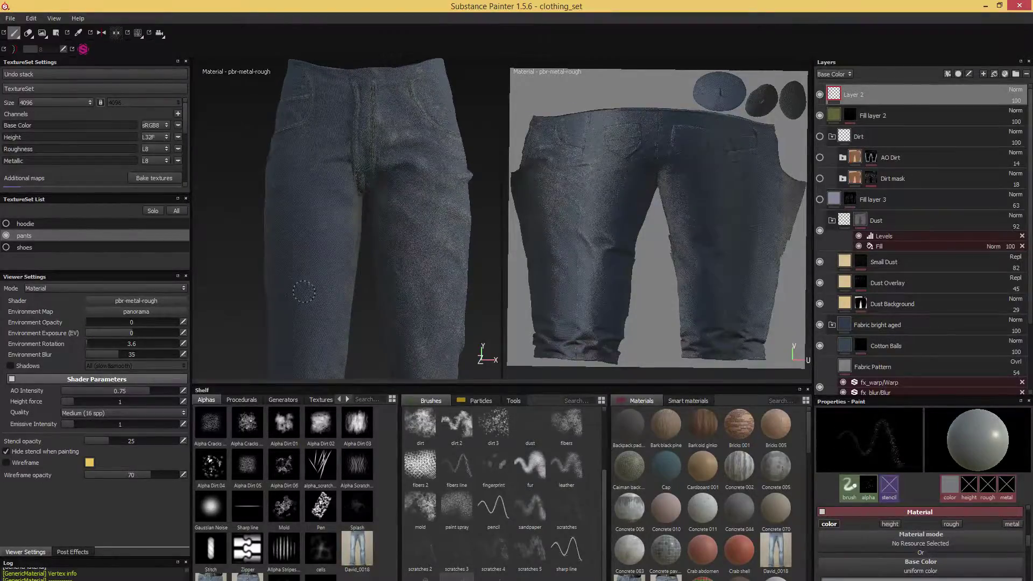
drag(331, 259, 315, 304)
mouse_move(247, 300)
alt+mouse_down()
mouse_move(295, 242)
mouse_move(266, 249)
alt+mouse_up()
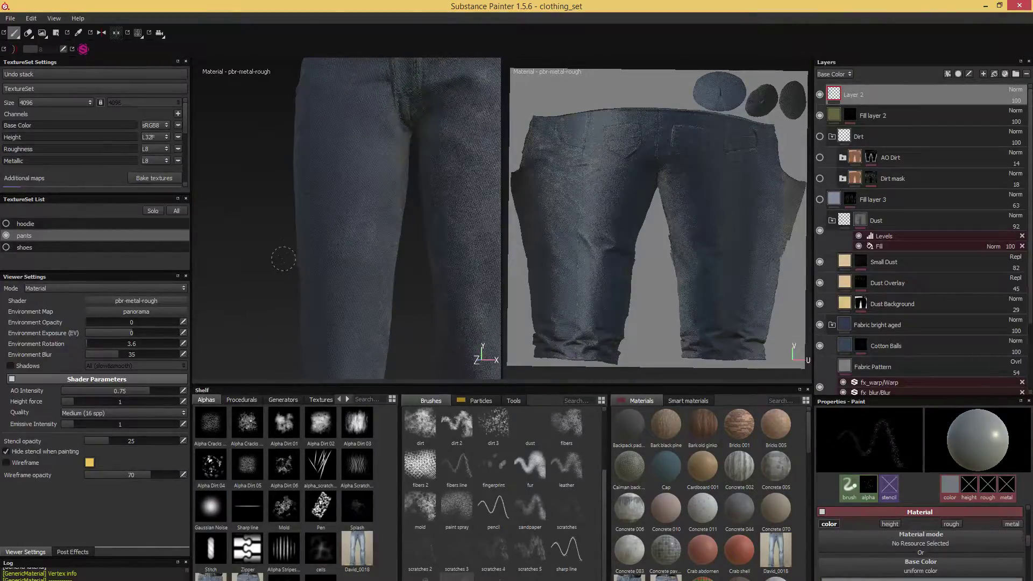
- Enlarge the 3D view by narrowing the 2D texture view and shrinking the shelf
scroll(284, 259, down, 5)
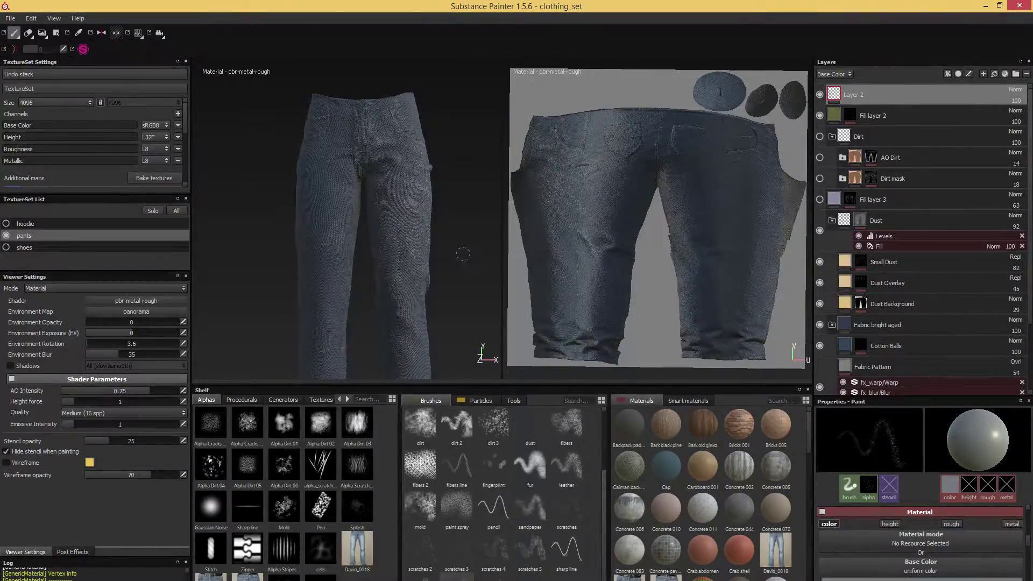
scroll(464, 254, up, 3)
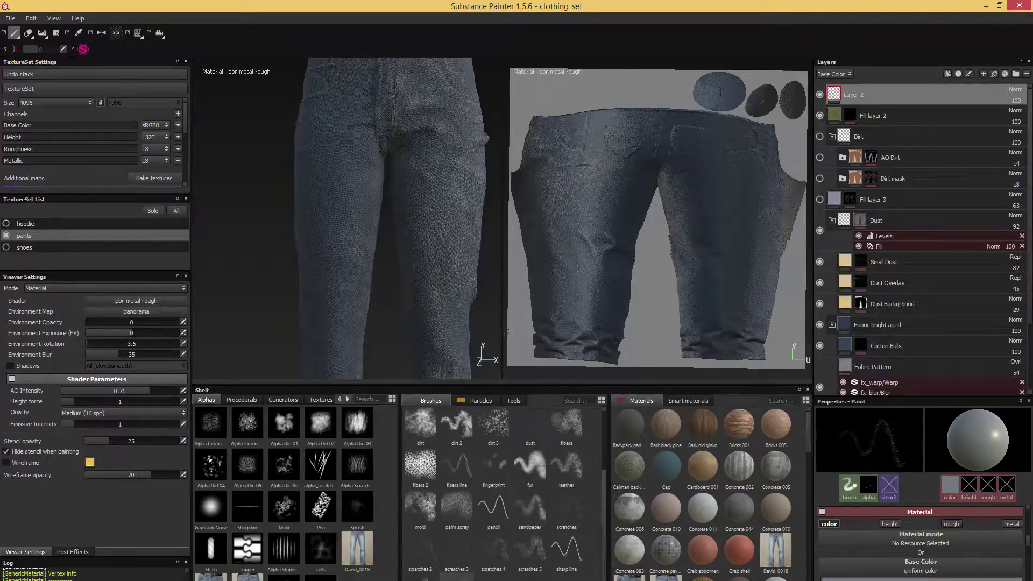
drag(507, 329, 603, 329)
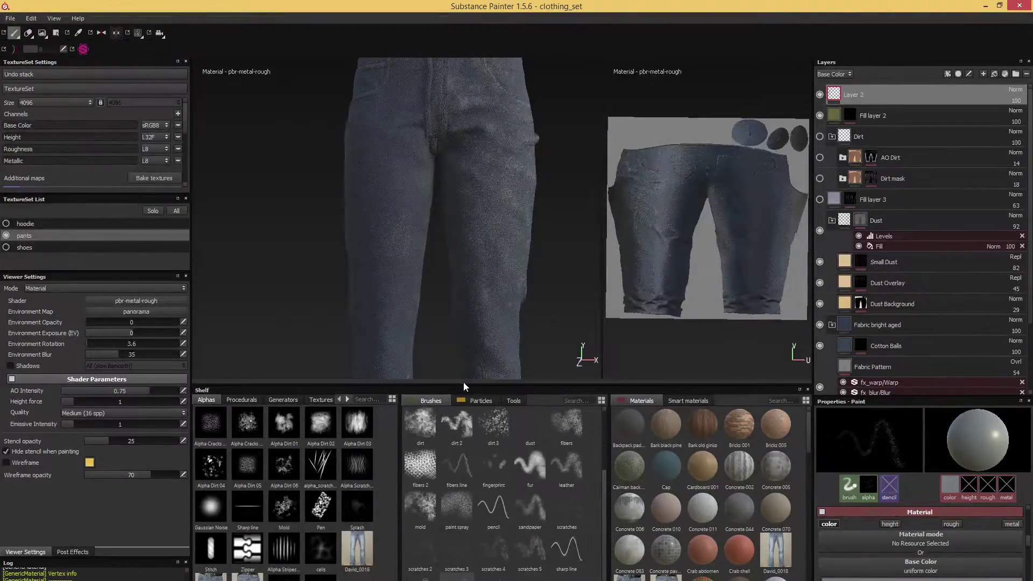
drag(463, 383, 463, 552)
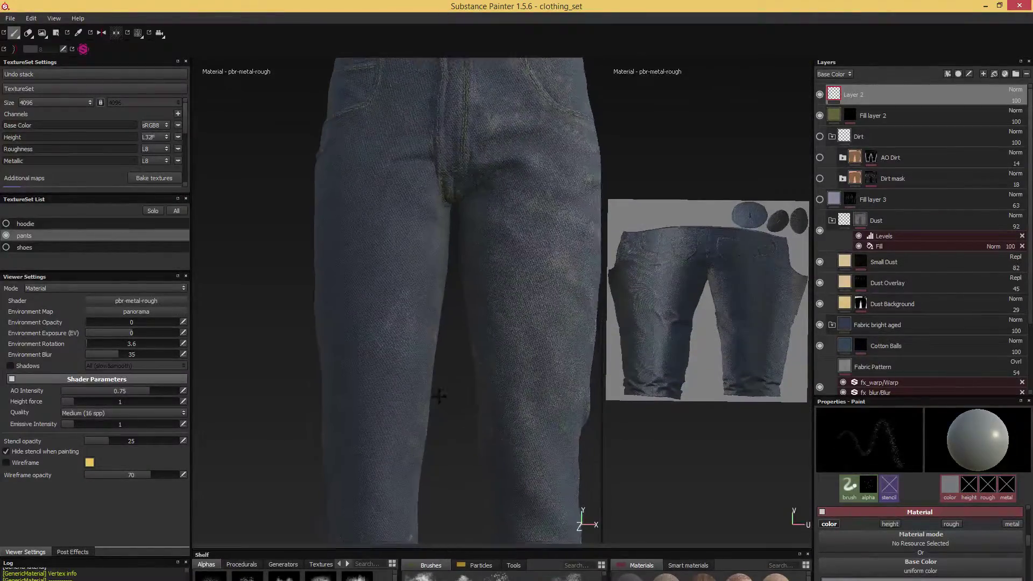
- Paint faded wear over the front of the right leg, from the knee up to below the front pocket
alt+middle_drag(439, 397, 425, 363)
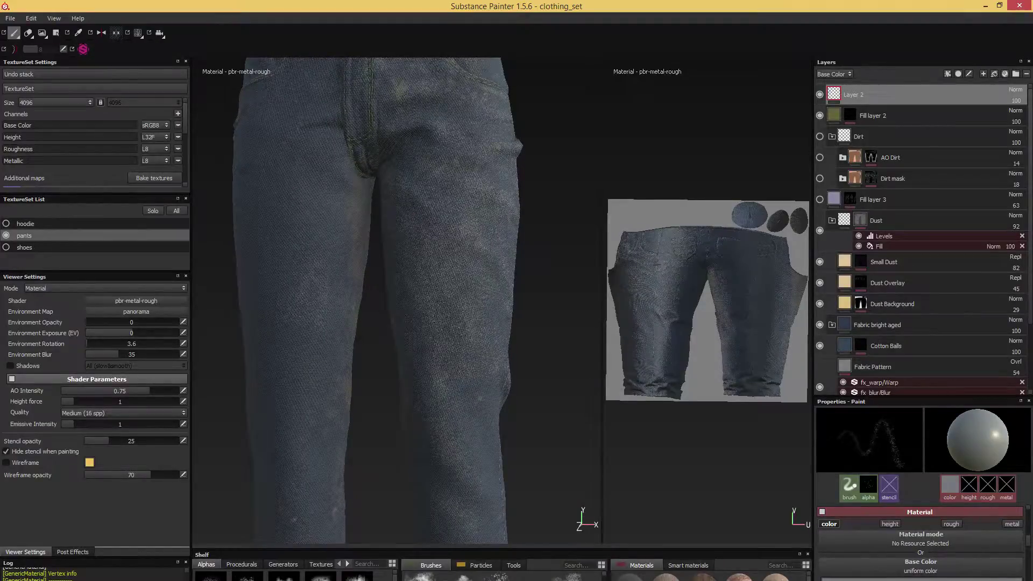
alt+drag(348, 388, 278, 357)
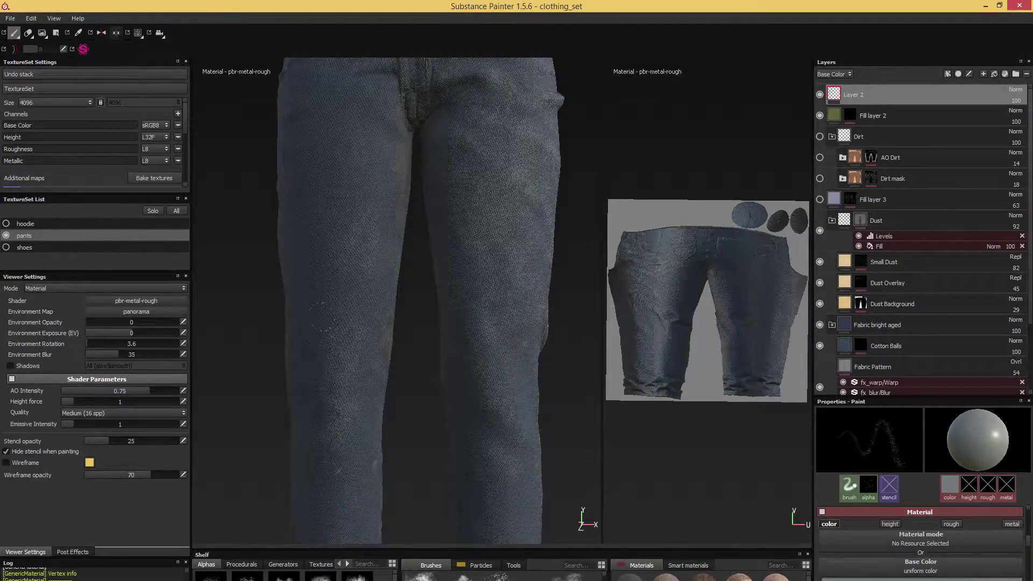
scroll(370, 355, down, 2)
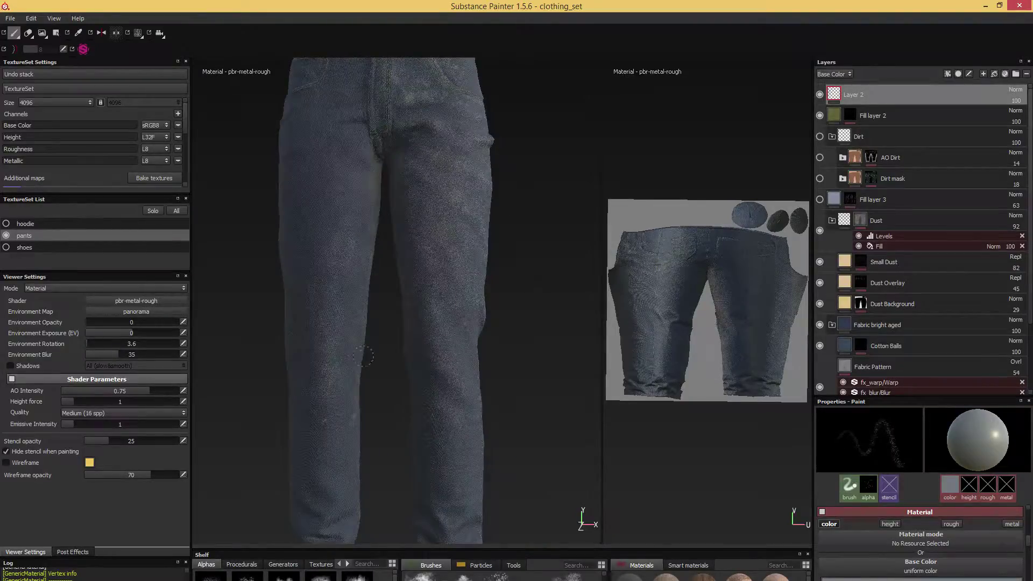
alt+middle_drag(364, 356, 338, 331)
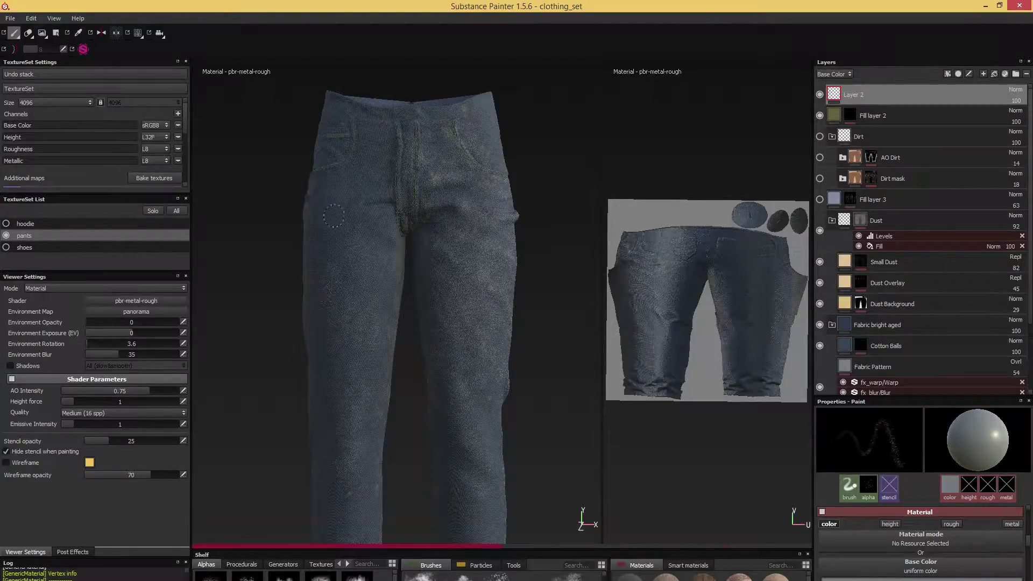
drag(338, 225, 336, 236)
- Paint faded wear down the front of the right lower leg to the hem folds, blending it at the knee
alt+middle_drag(266, 370, 277, 259)
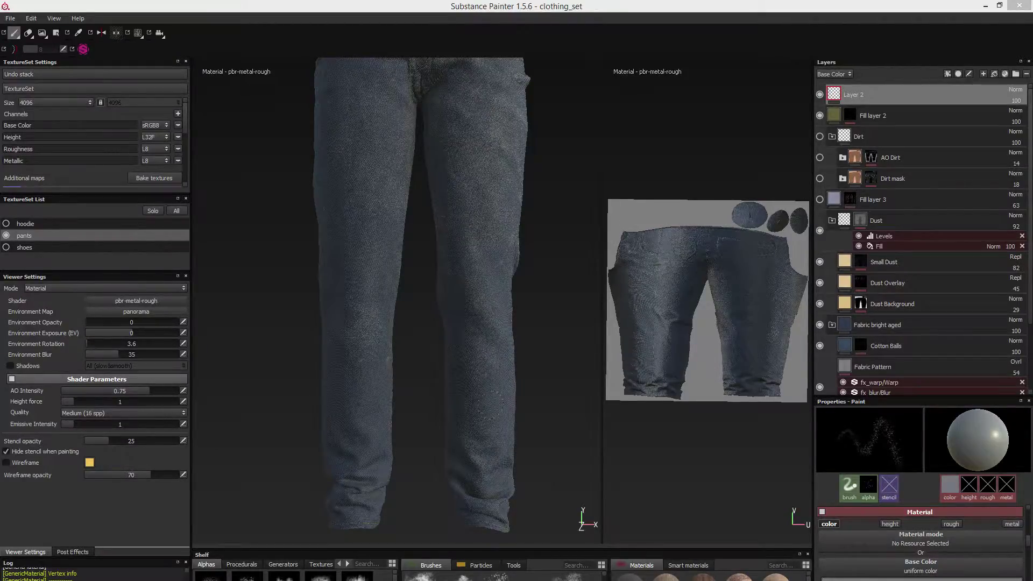
alt+middle_drag(418, 385, 434, 349)
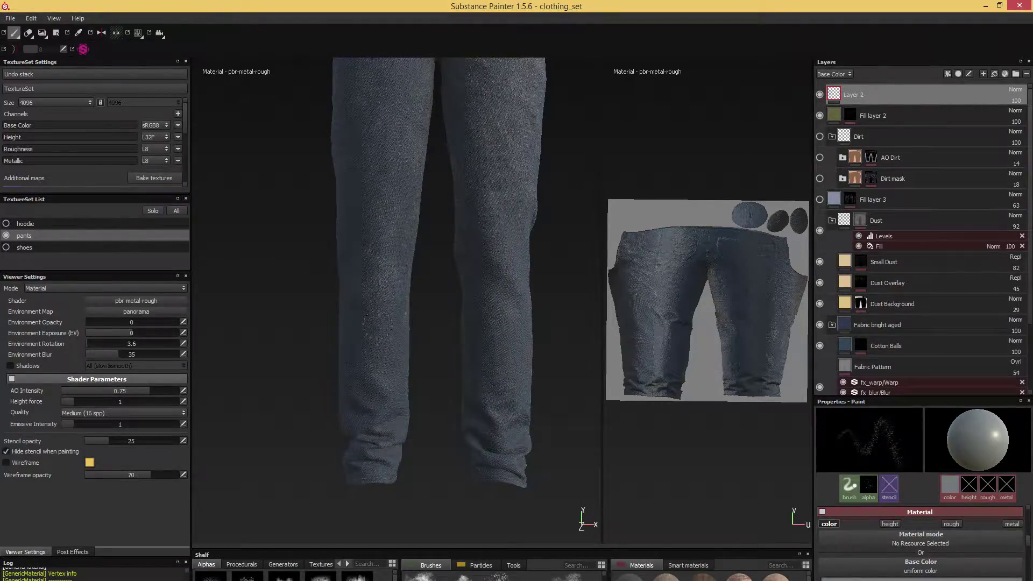
alt+middle_drag(347, 291, 318, 377)
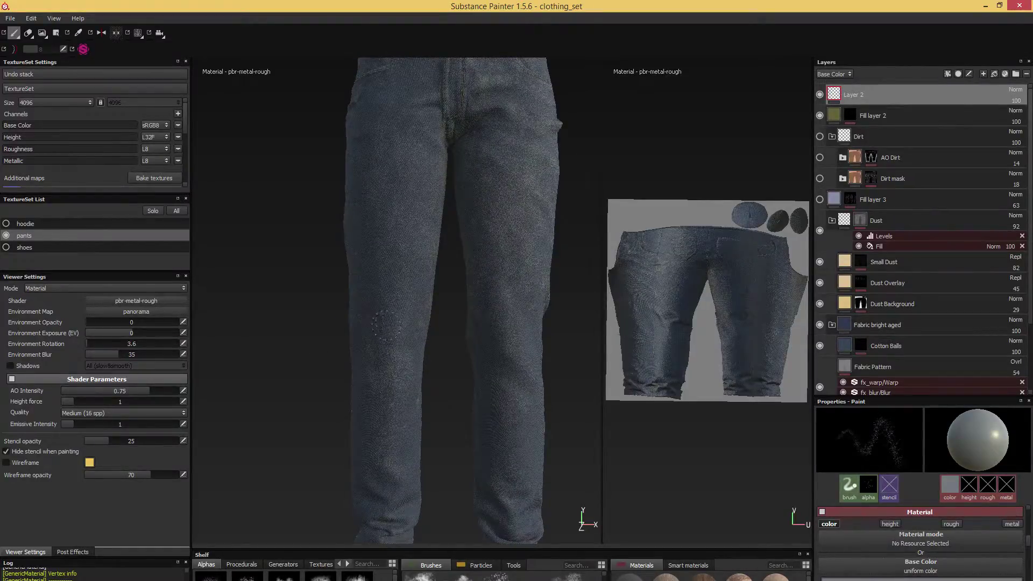
drag(386, 323, 392, 331)
alt+middle_drag(364, 272, 380, 360)
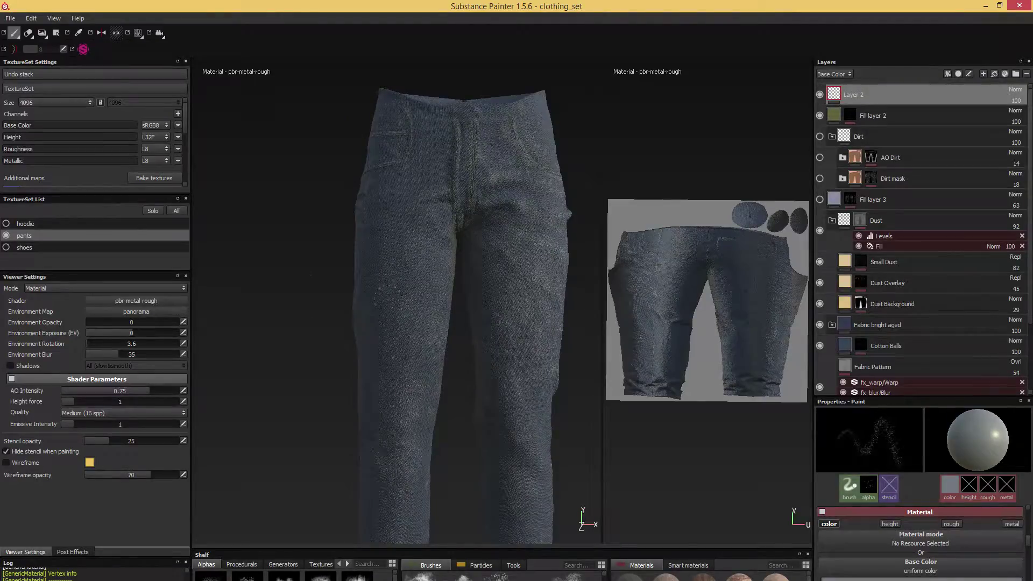
- Reduce the brush size and paint worn highlights on the creases and edge of the right front pocket
alt+drag(390, 297, 416, 305)
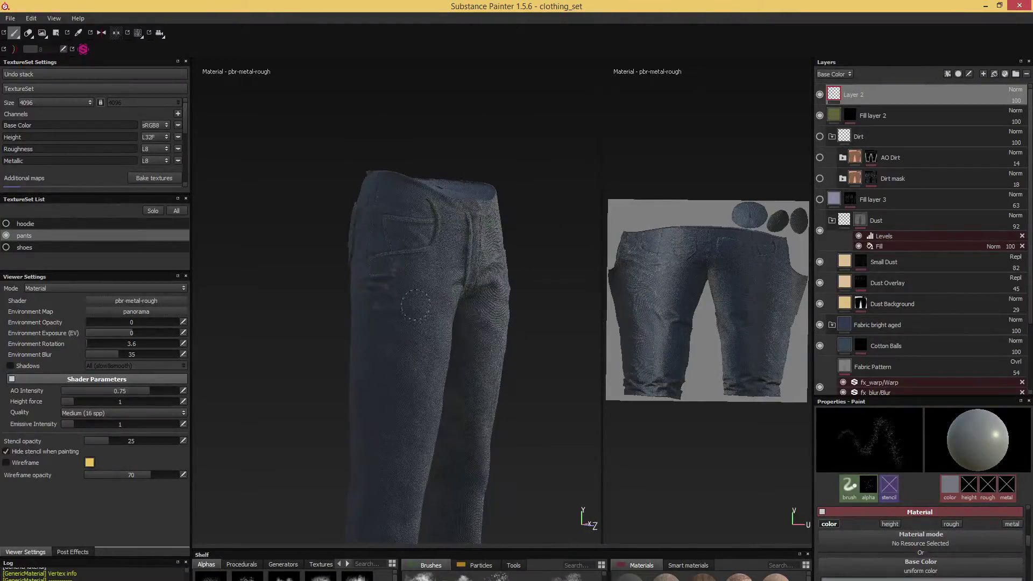
key([)
key([)
alt+drag(513, 265, 390, 299)
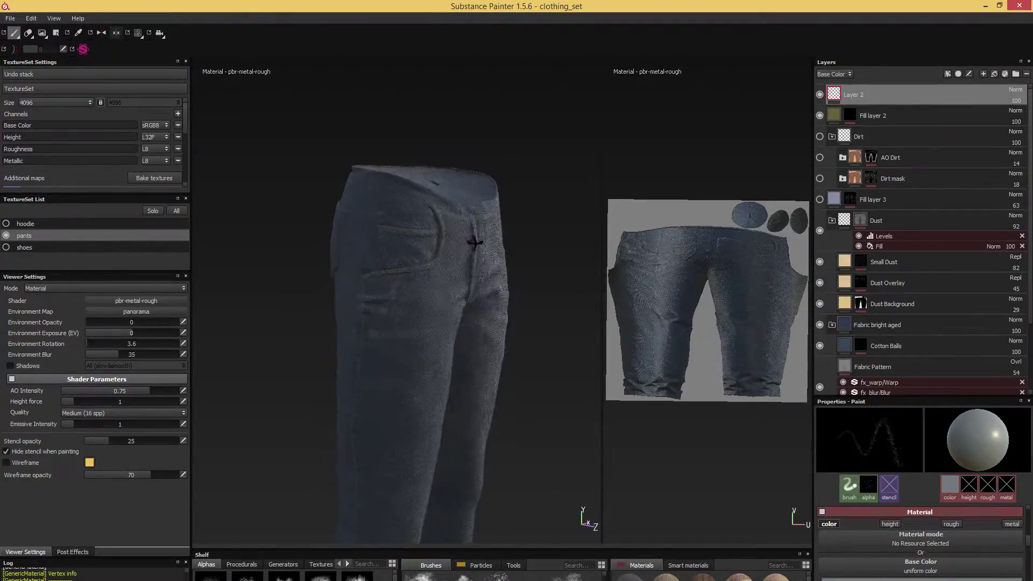
alt+drag(473, 230, 511, 269)
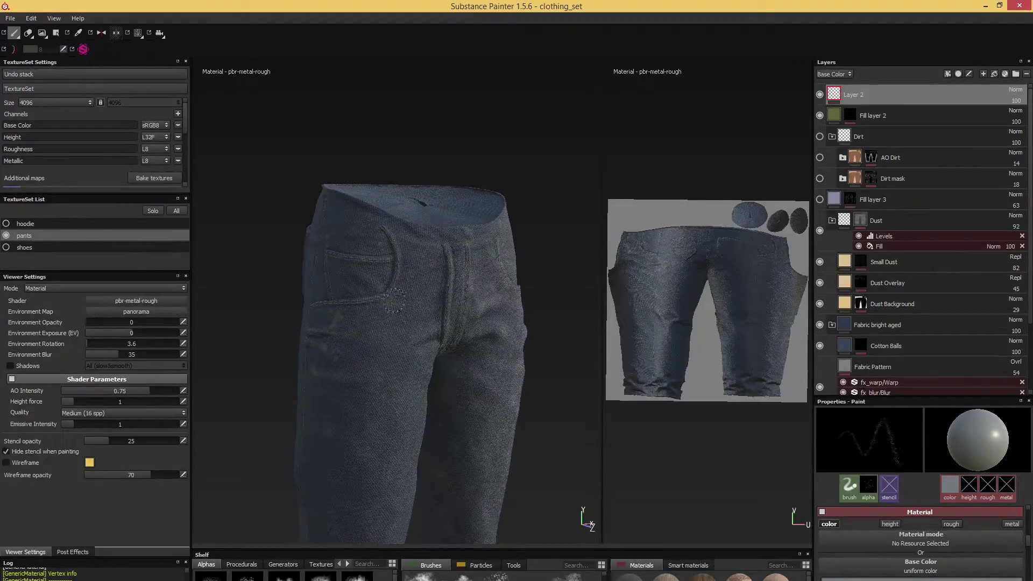
- Paint faded wear along the front waistband and around the tops of both front pockets
alt+drag(549, 218, 420, 260)
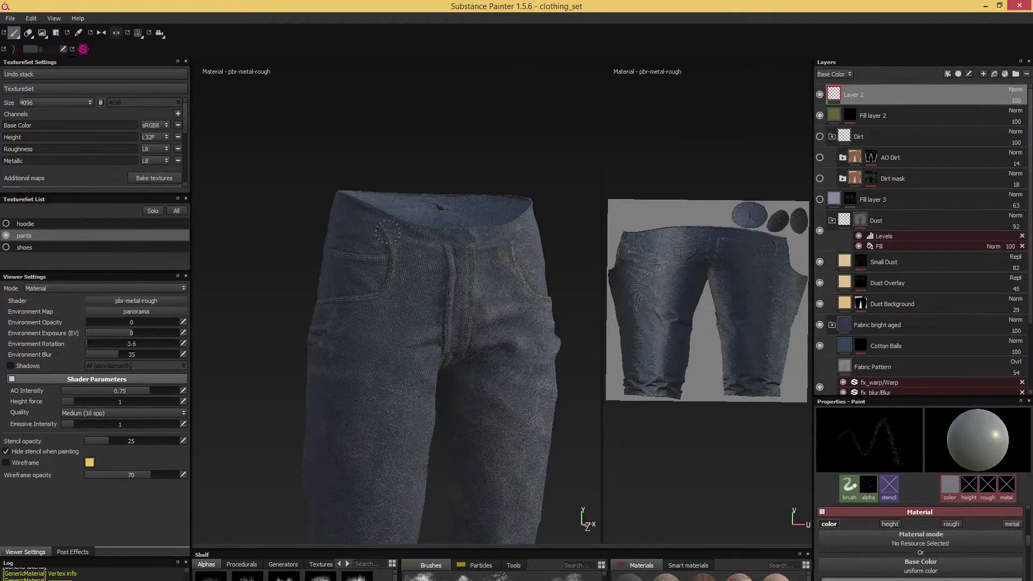
alt+drag(484, 156, 398, 163)
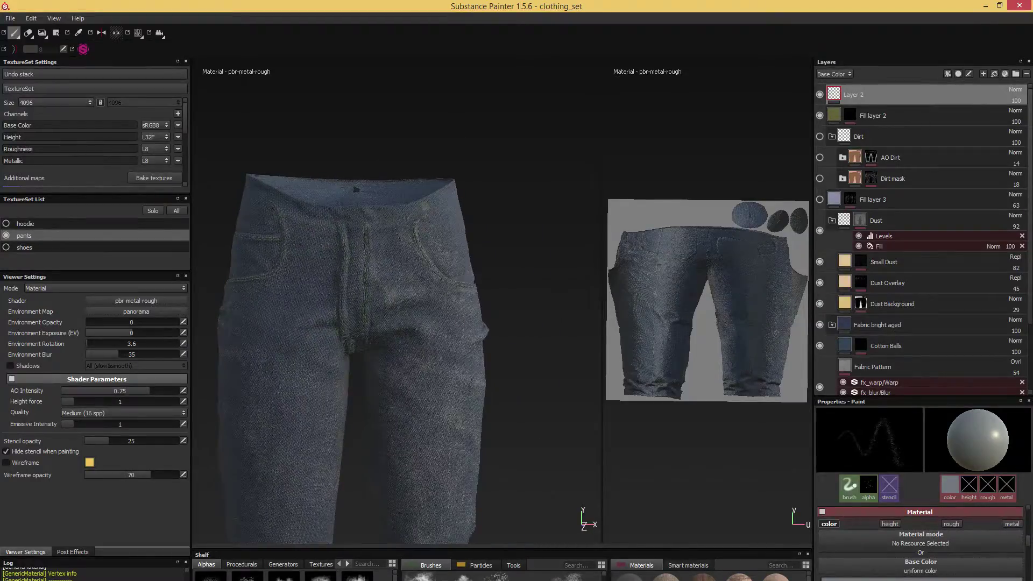
alt+drag(441, 209, 553, 224)
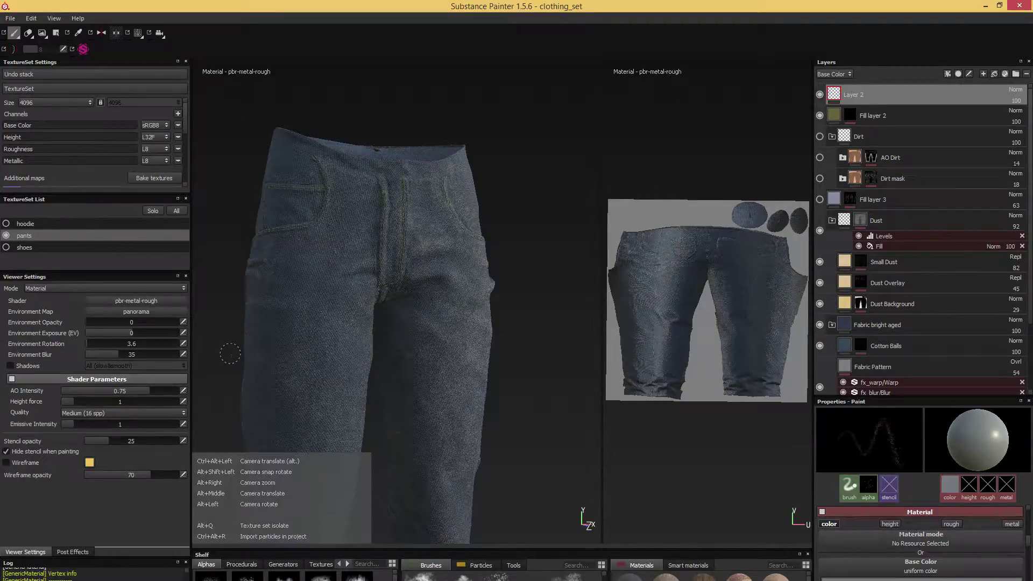
- Paint faded speckles on the right back pocket and the seat below it
alt+drag(224, 351, 339, 274)
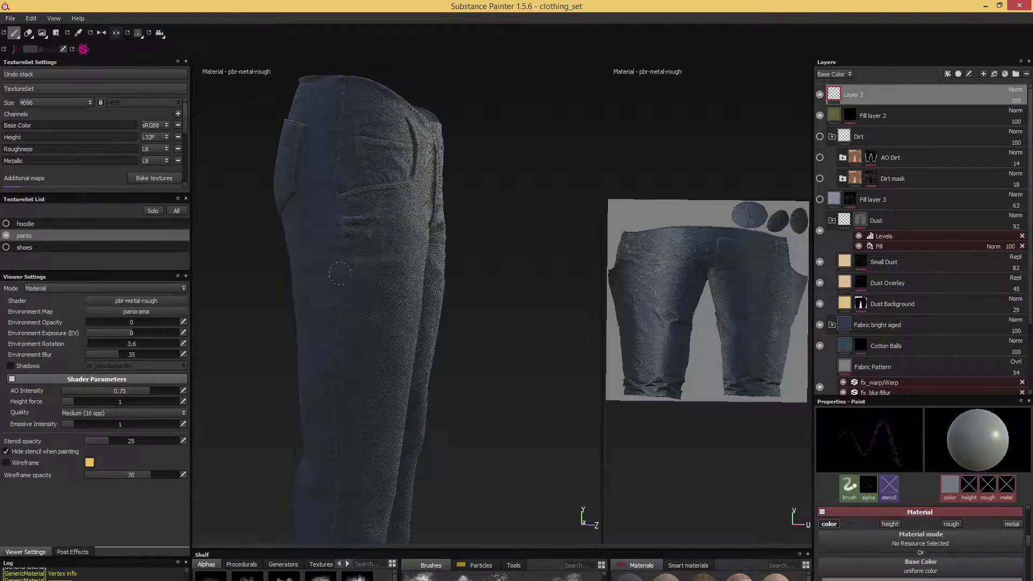
alt+drag(465, 238, 335, 310)
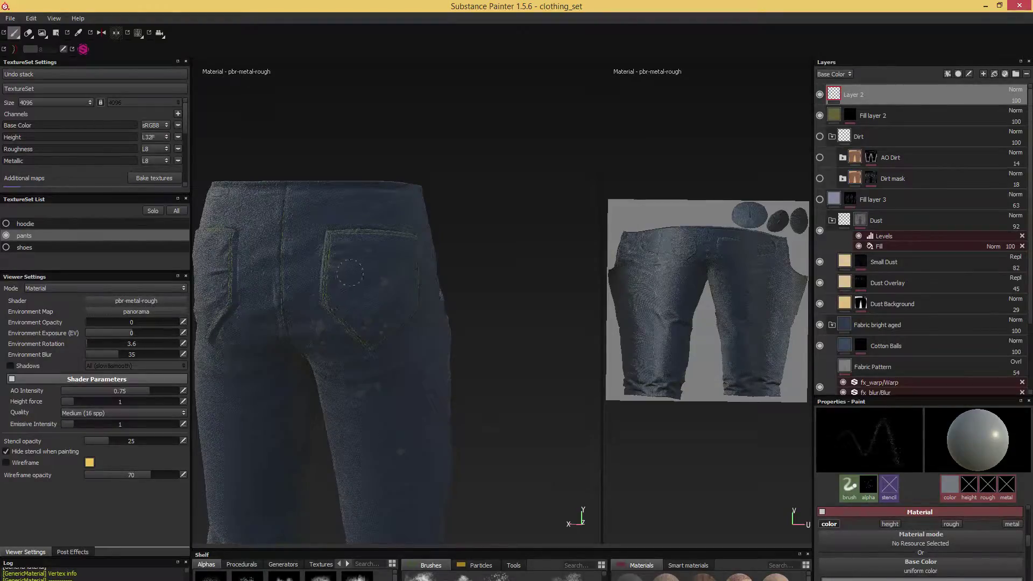
alt+drag(444, 268, 421, 330)
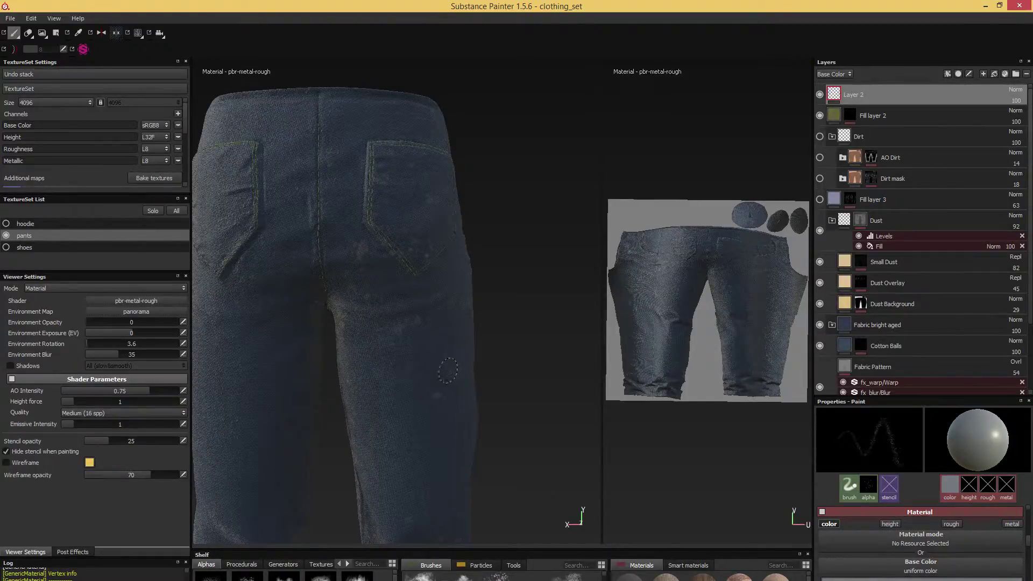
- Paint broad faded wear down the backs of both thighs with a larger brush
alt+drag(349, 324, 485, 390)
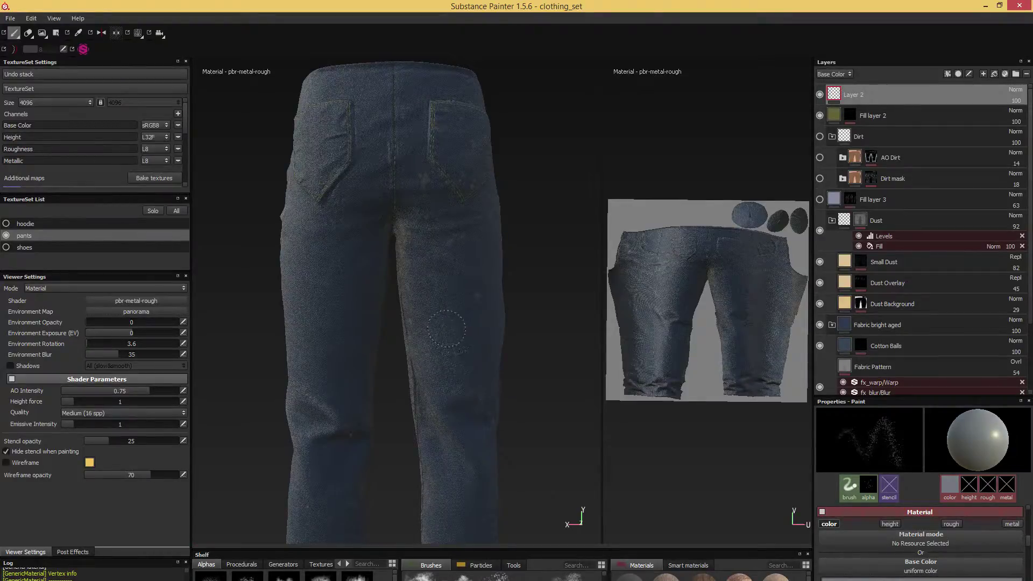
mouse_move(415, 285)
mouse_down()
mouse_move(458, 285)
mouse_move(446, 269)
mouse_up()
alt+drag(519, 247, 570, 247)
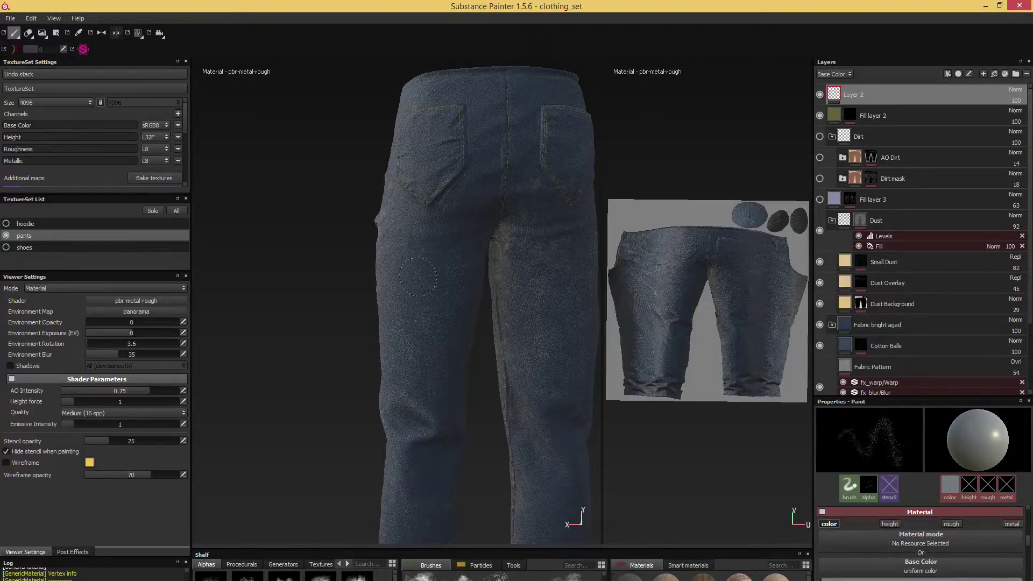
mouse_move(385, 263)
alt+mouse_down()
mouse_move(536, 250)
mouse_move(509, 320)
alt+mouse_up()
- Reduce the brush size and paint fine wear around the right back pocket and centre seam
scroll(510, 320, up, 6)
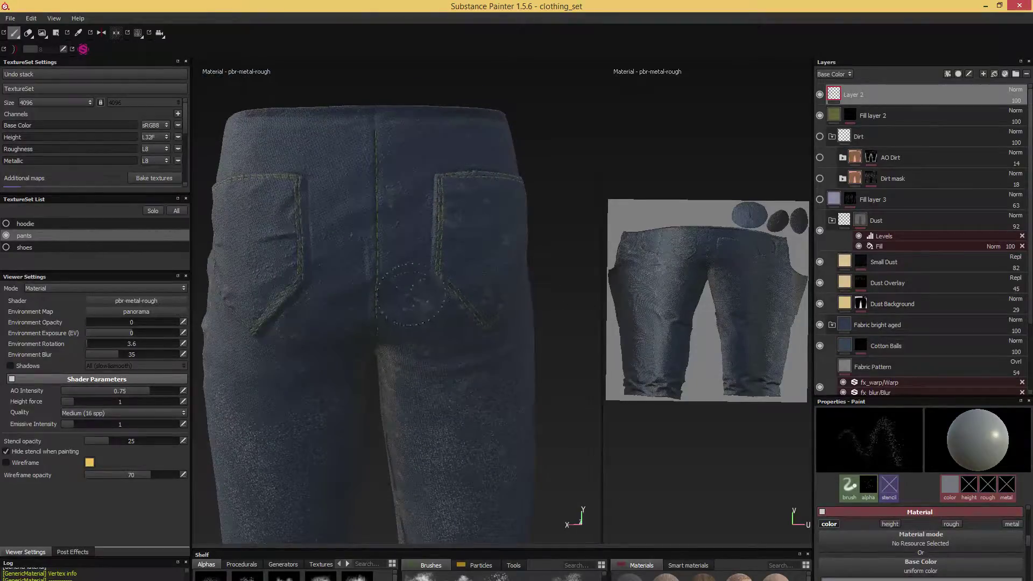
key([)
key([)
key([)
click(905, 579)
right_click(905, 577)
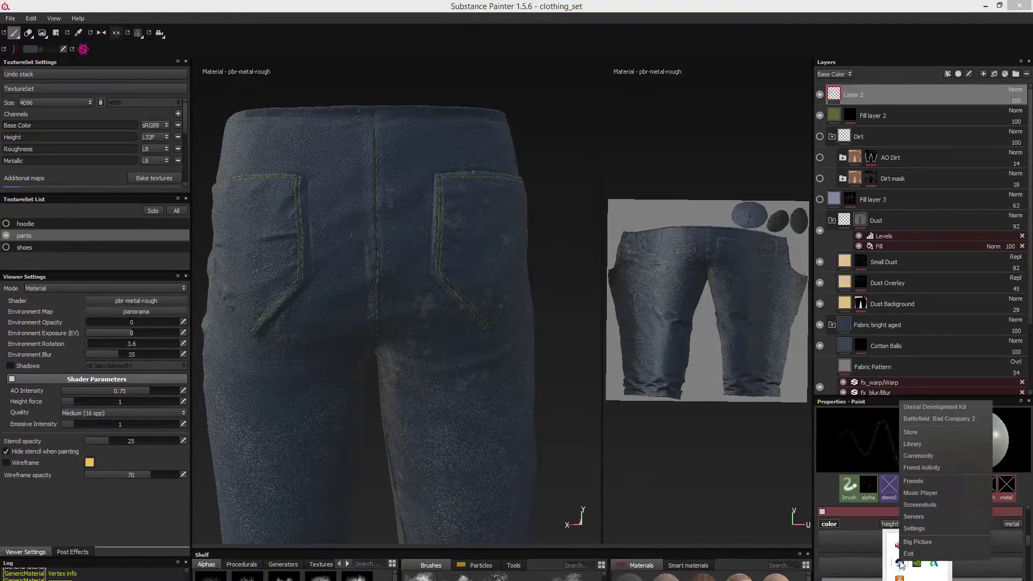
click(923, 481)
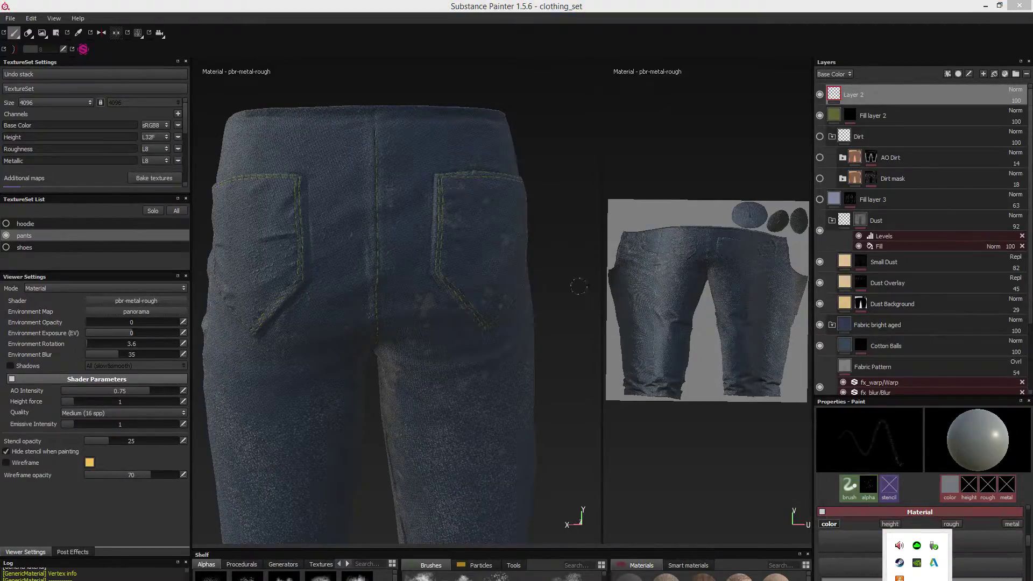
- Paint faded wear along the lower and outer edges of the right back pocket toward the hip
click(526, 139)
mouse_move(574, 147)
alt+mouse_down()
mouse_move(545, 141)
mouse_move(478, 264)
alt+mouse_up()
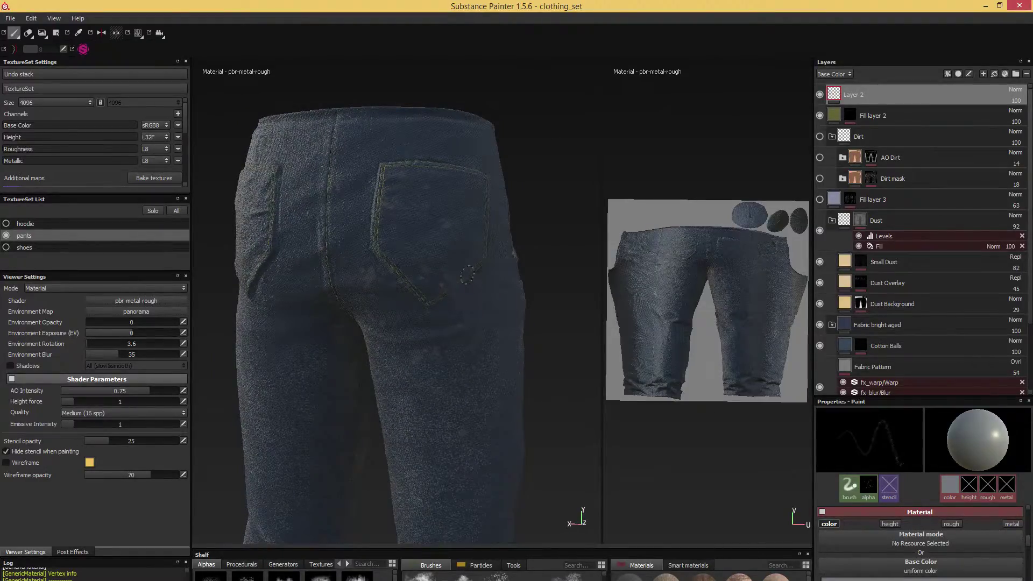
alt+drag(469, 274, 498, 274)
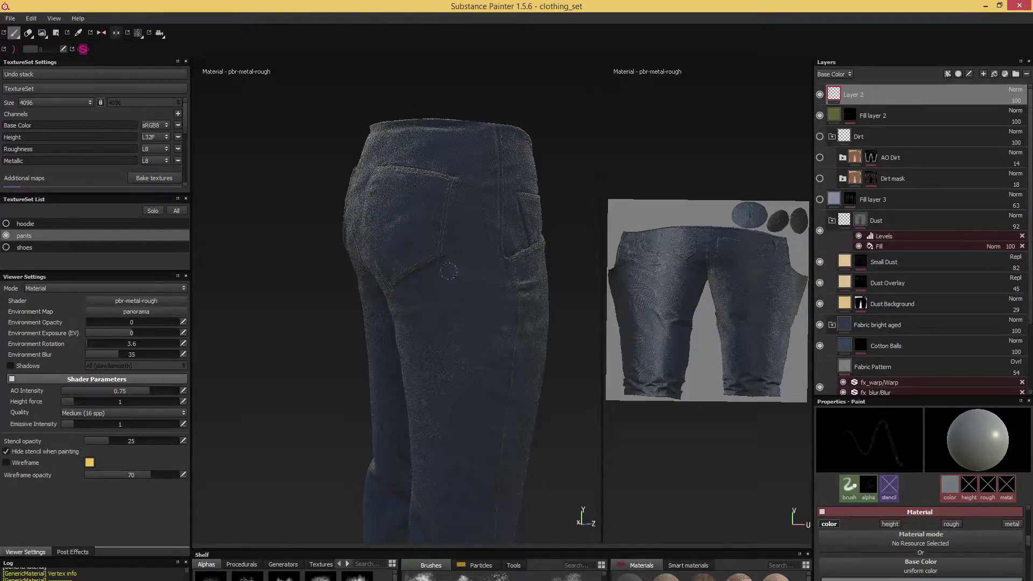
alt+drag(601, 140, 605, 145)
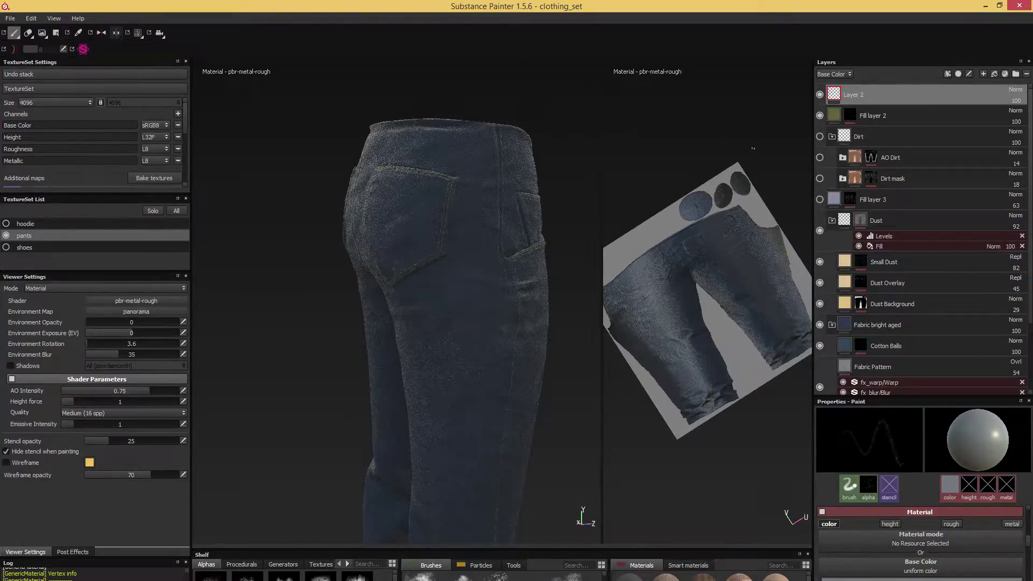
right_click(668, 167)
click(648, 175)
alt+drag(648, 175, 683, 157)
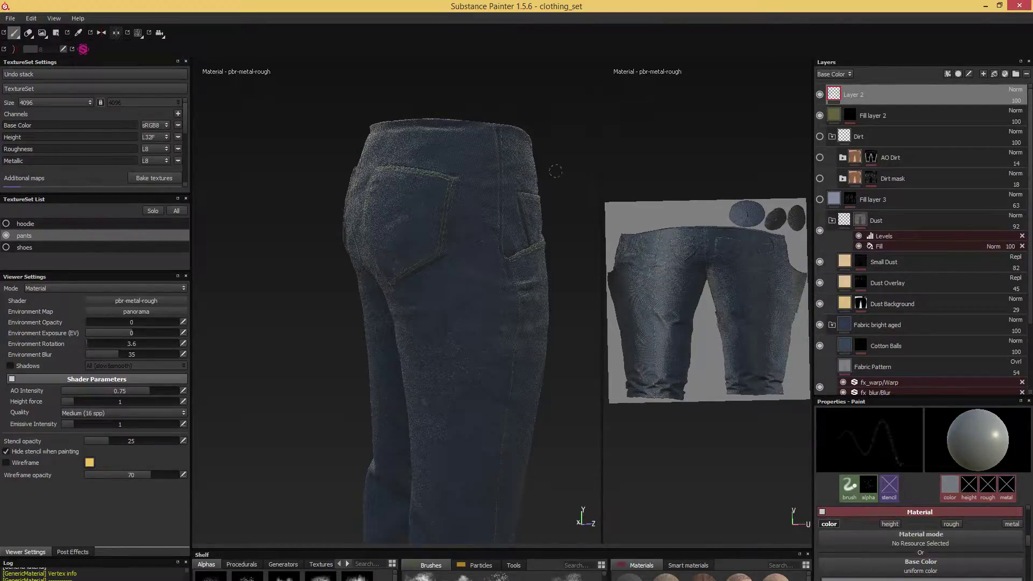
alt+drag(555, 171, 312, 253)
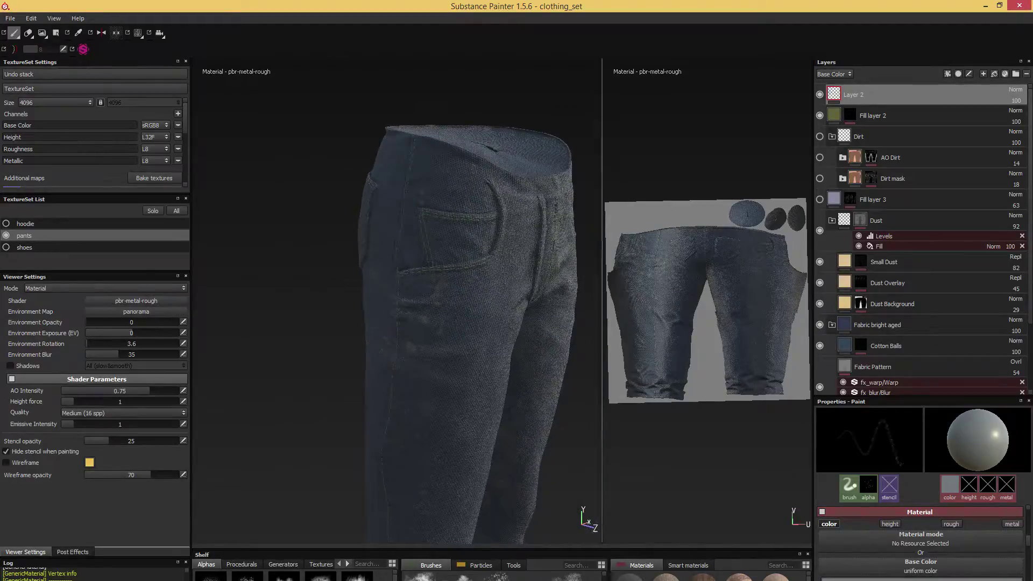
- Paint fine faded wear along the lower and curved edges of the right front pocket and around the hip's side seam
alt+drag(561, 120, 533, 151)
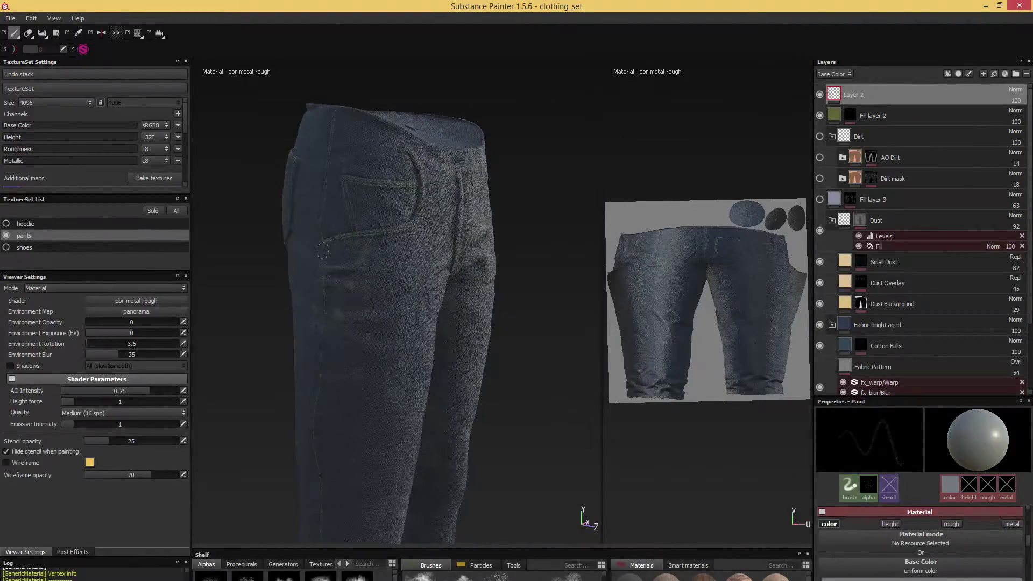
drag(323, 250, 384, 236)
alt+drag(409, 301, 377, 301)
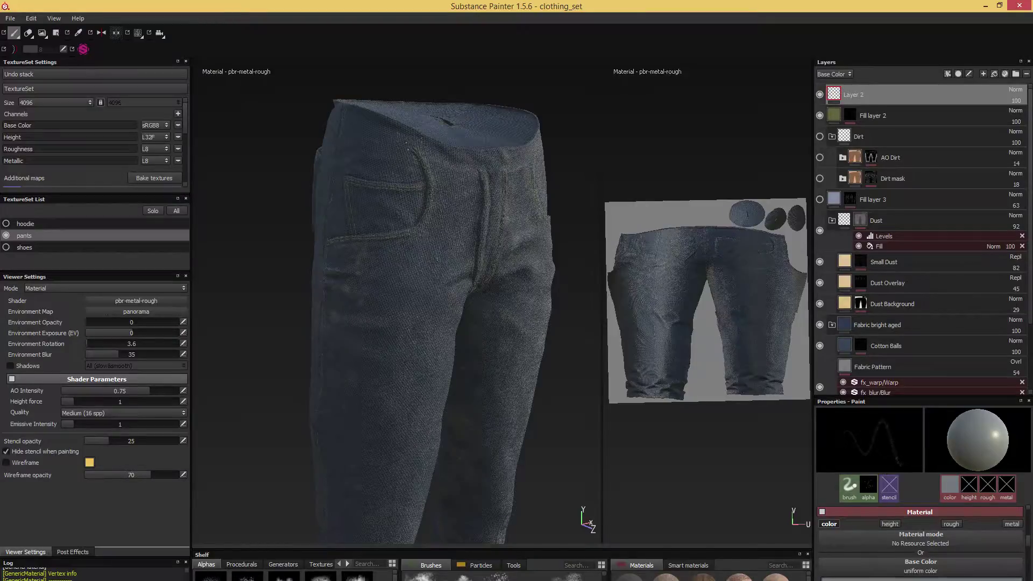
alt+drag(500, 100, 541, 103)
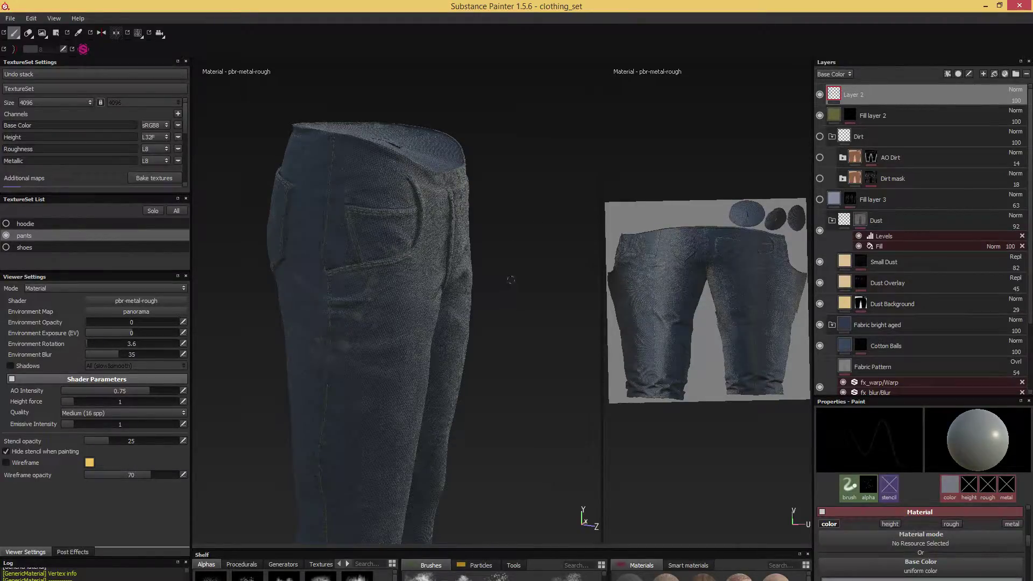
mouse_move(512, 280)
alt+mouse_down()
mouse_move(530, 276)
mouse_move(517, 279)
alt+mouse_up()
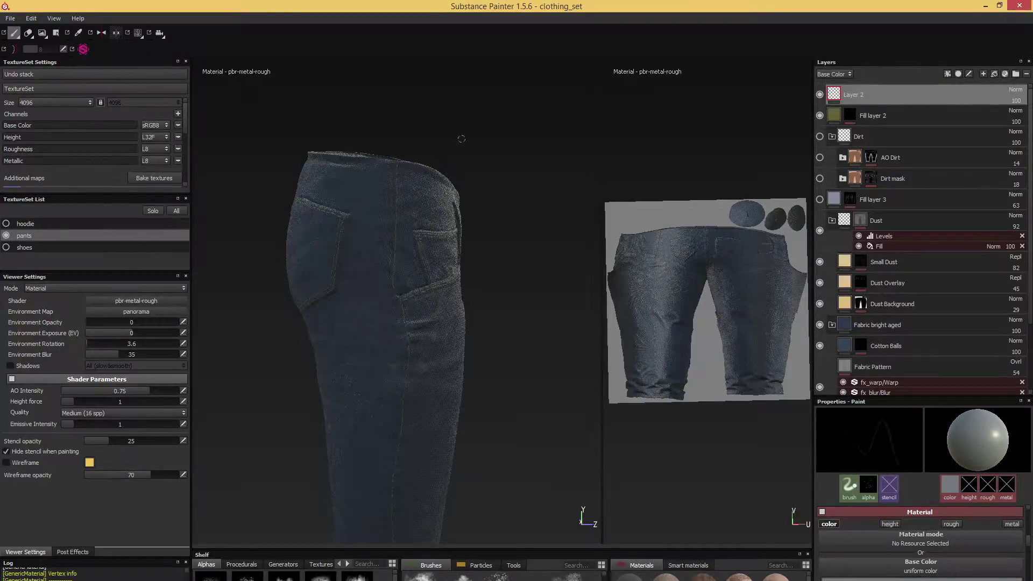
alt+drag(473, 143, 498, 157)
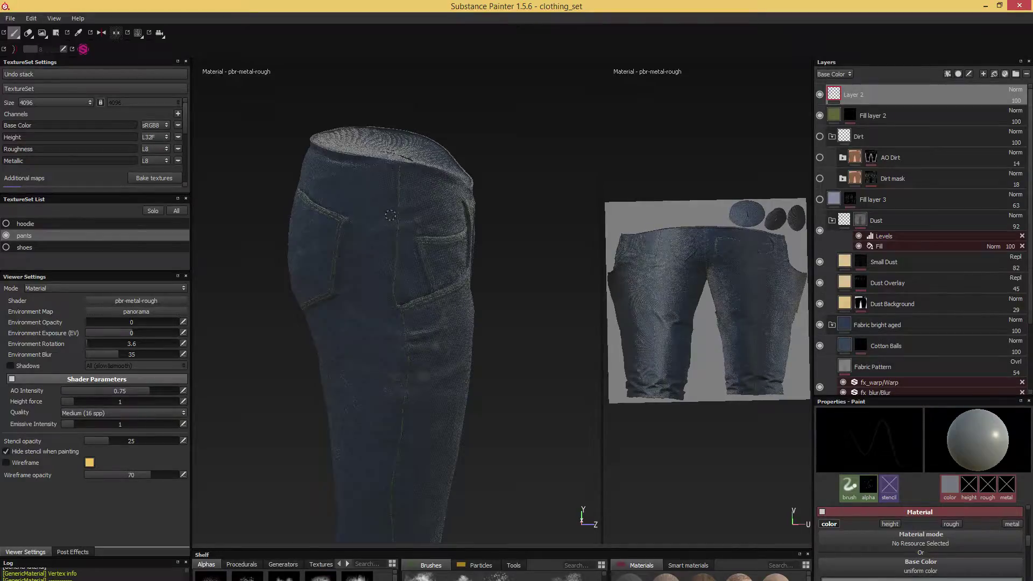
alt+drag(395, 229, 414, 331)
alt+drag(471, 367, 467, 252)
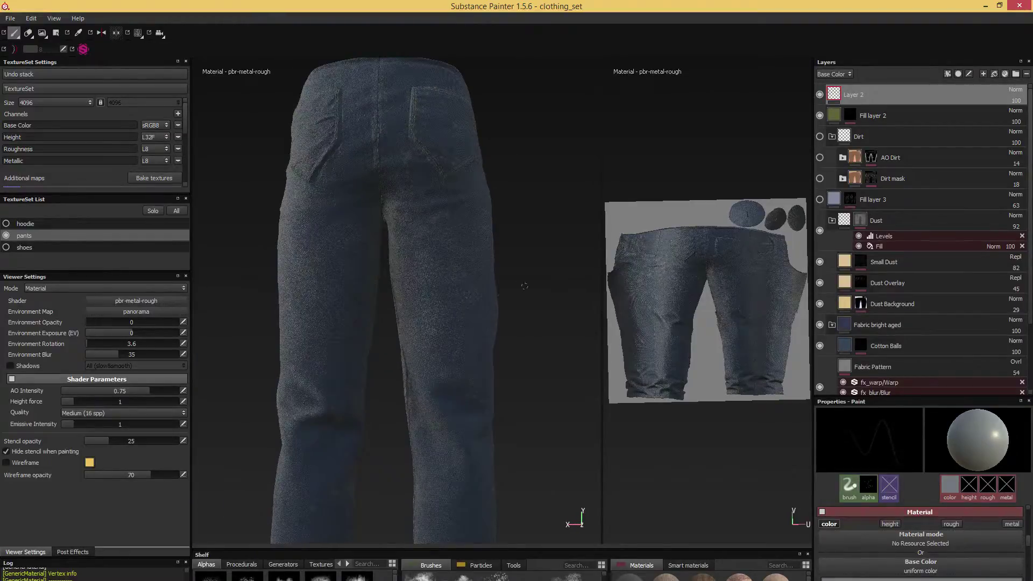
- Increase the brush size and paint faded wear on the back of the right leg below the knee
alt+drag(525, 287, 524, 249)
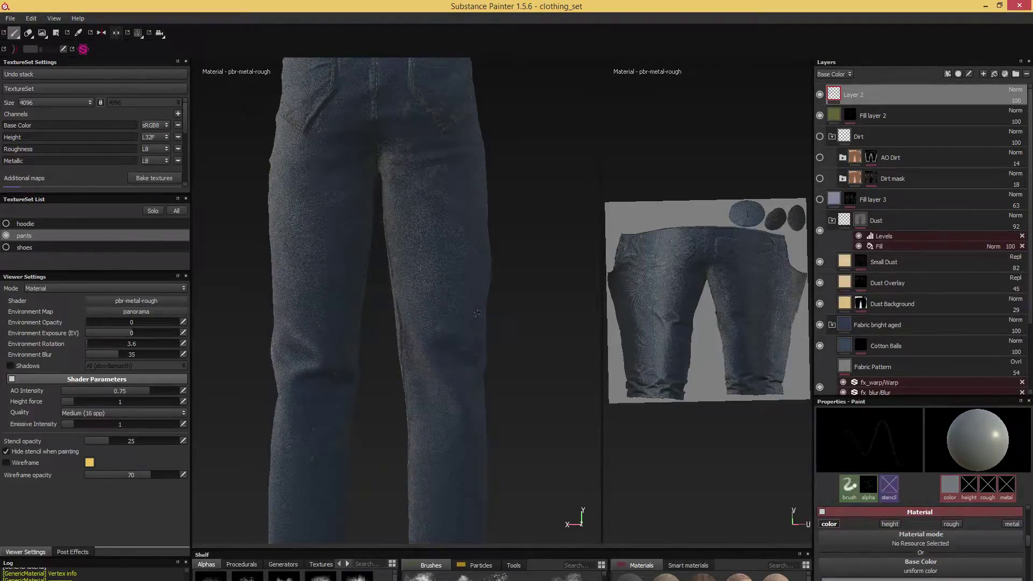
ctrl+right_drag(450, 296, 445, 313)
alt+drag(529, 338, 545, 276)
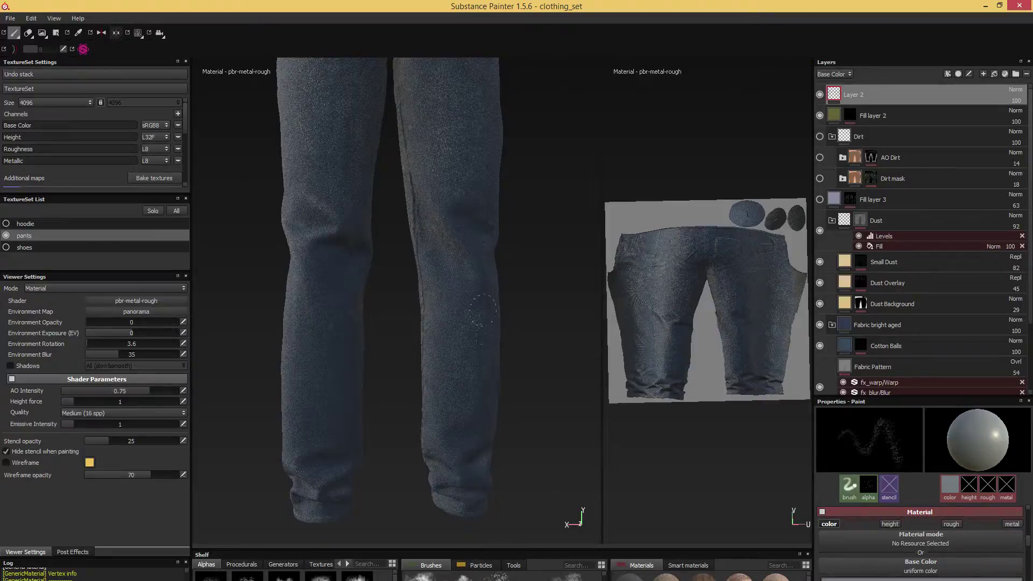
alt+middle_drag(543, 368, 526, 334)
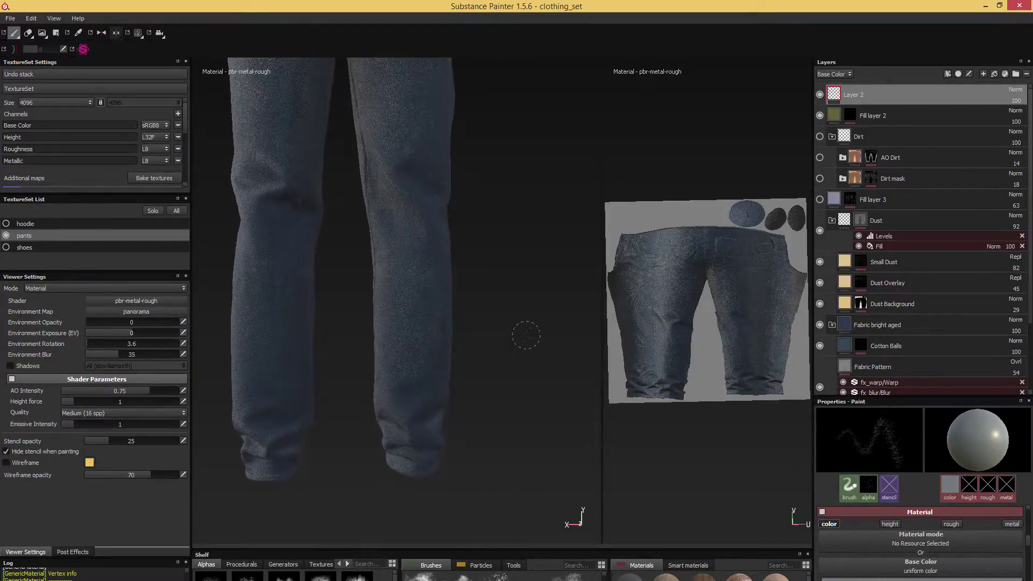
alt+drag(518, 359, 435, 367)
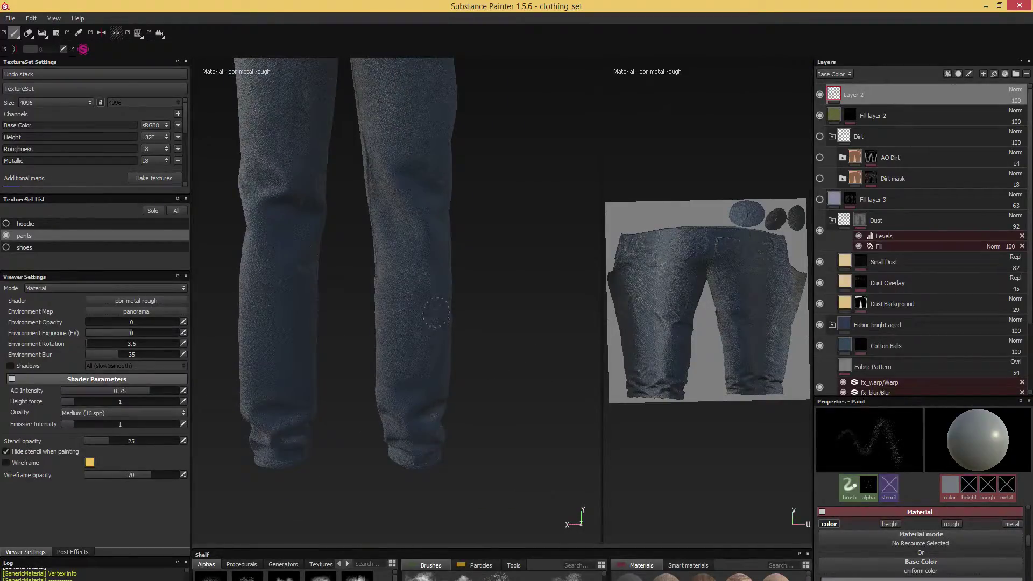
- Paint faded wear down the backs of both calves to the folds at the ankles
alt+drag(519, 276, 441, 293)
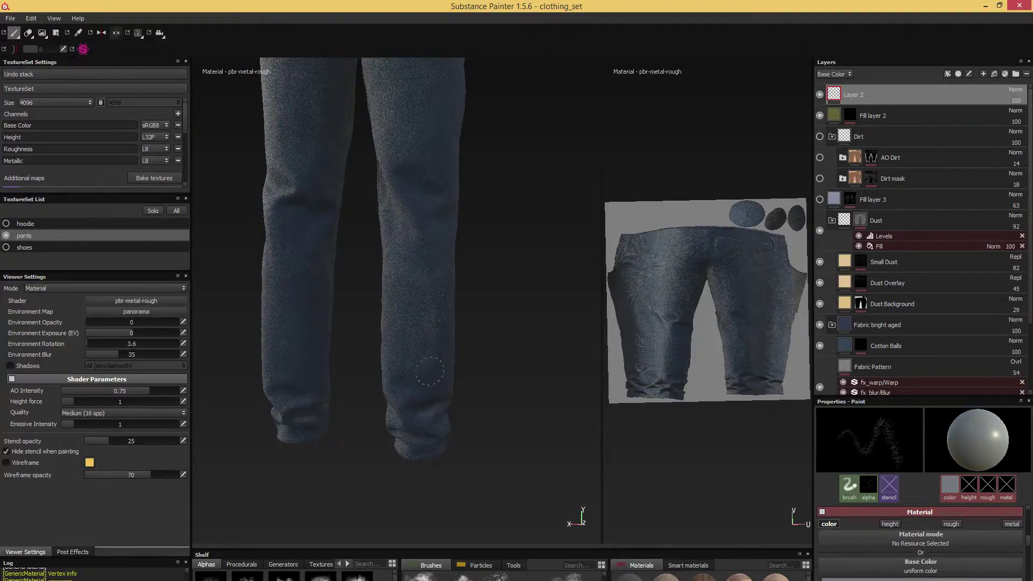
mouse_move(430, 370)
alt+mouse_down()
mouse_move(526, 323)
mouse_move(436, 386)
alt+mouse_up()
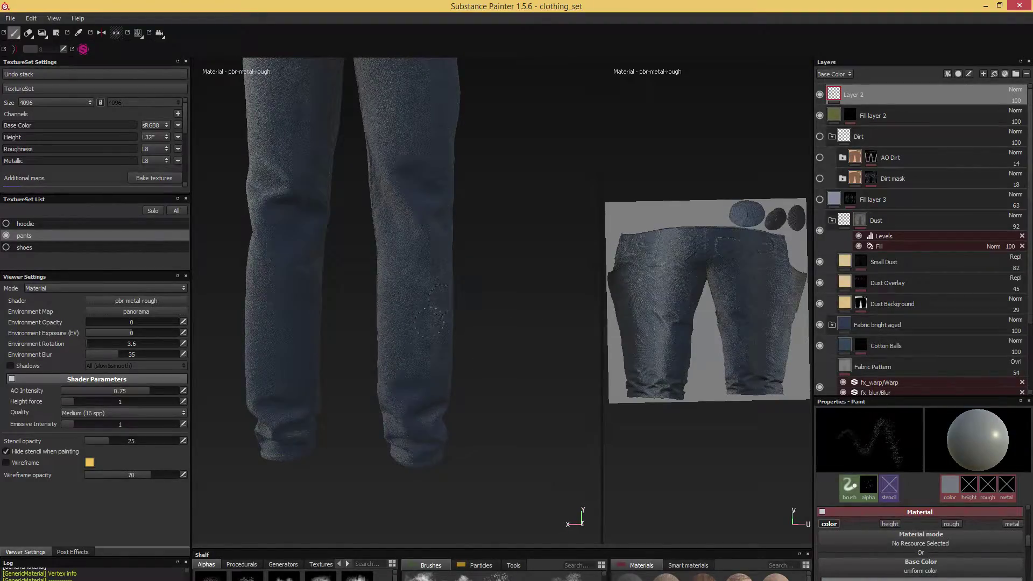
alt+drag(431, 322, 526, 323)
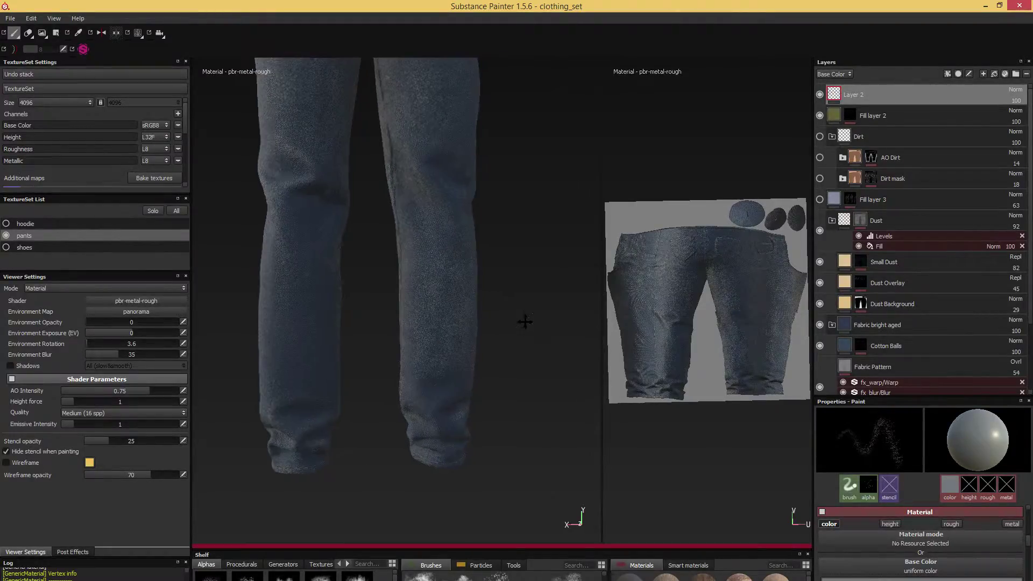
alt+drag(430, 280, 458, 232)
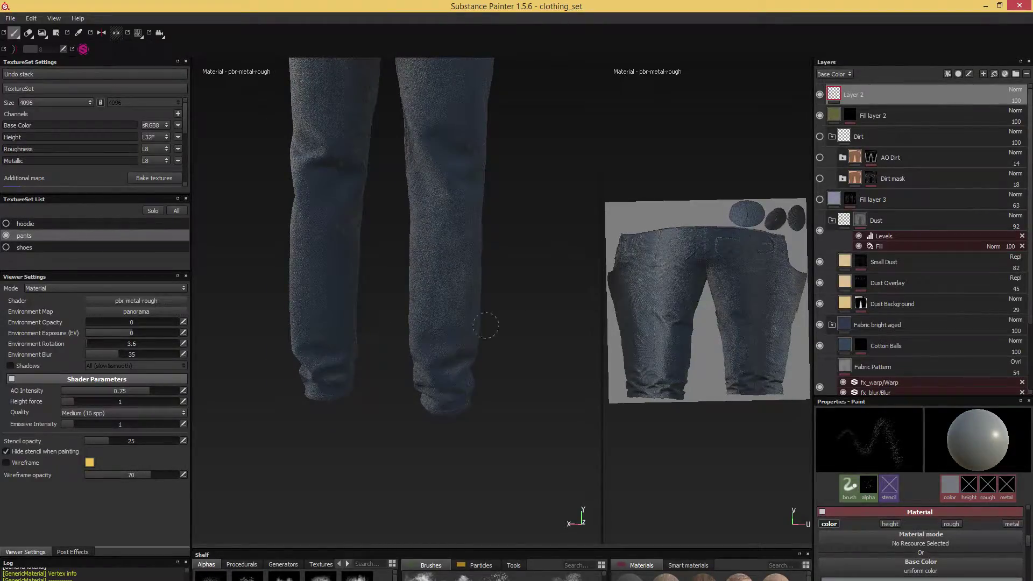
alt+drag(466, 321, 526, 302)
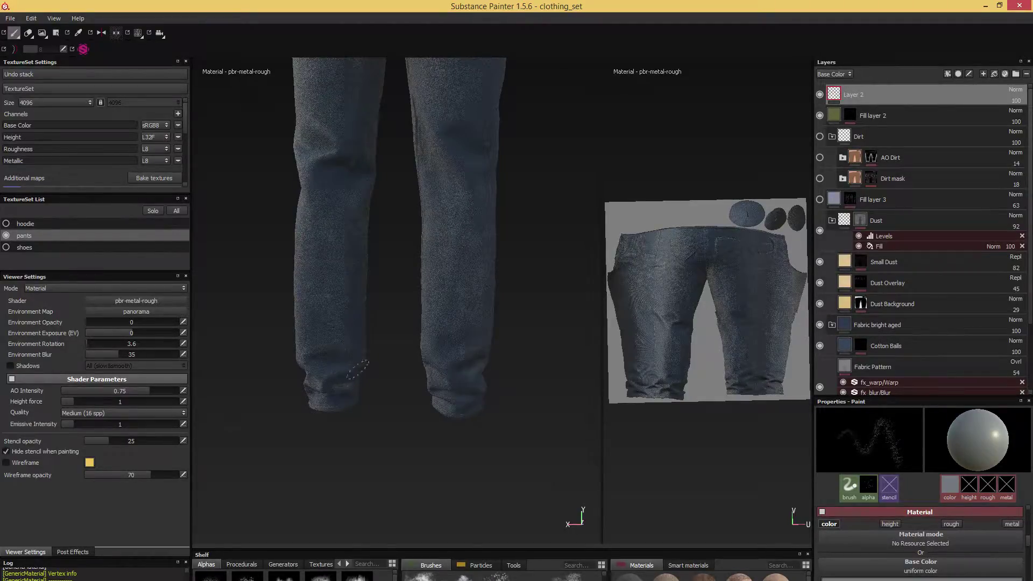
- Paint faded wear across the front of the right shin and the folds just above the hem
mouse_move(415, 351)
alt+mouse_down()
mouse_move(404, 364)
mouse_move(547, 362)
mouse_move(376, 323)
mouse_move(434, 351)
mouse_move(415, 302)
mouse_move(307, 370)
mouse_move(341, 351)
mouse_move(302, 322)
mouse_move(319, 320)
mouse_move(272, 351)
mouse_move(267, 306)
alt+mouse_up()
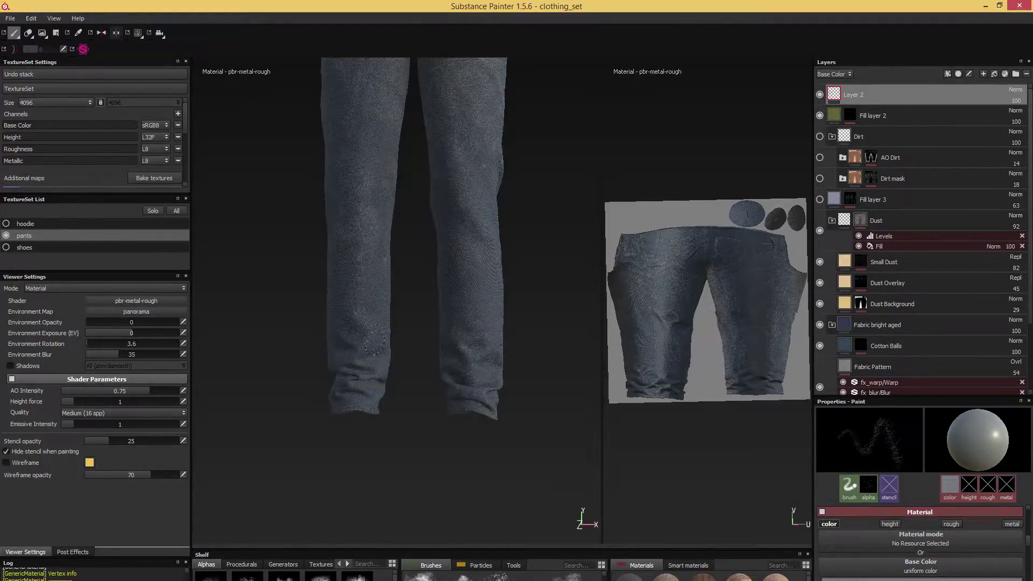
drag(334, 380, 394, 370)
mouse_move(331, 351)
alt+mouse_down()
mouse_move(312, 318)
mouse_move(365, 355)
alt+mouse_up()
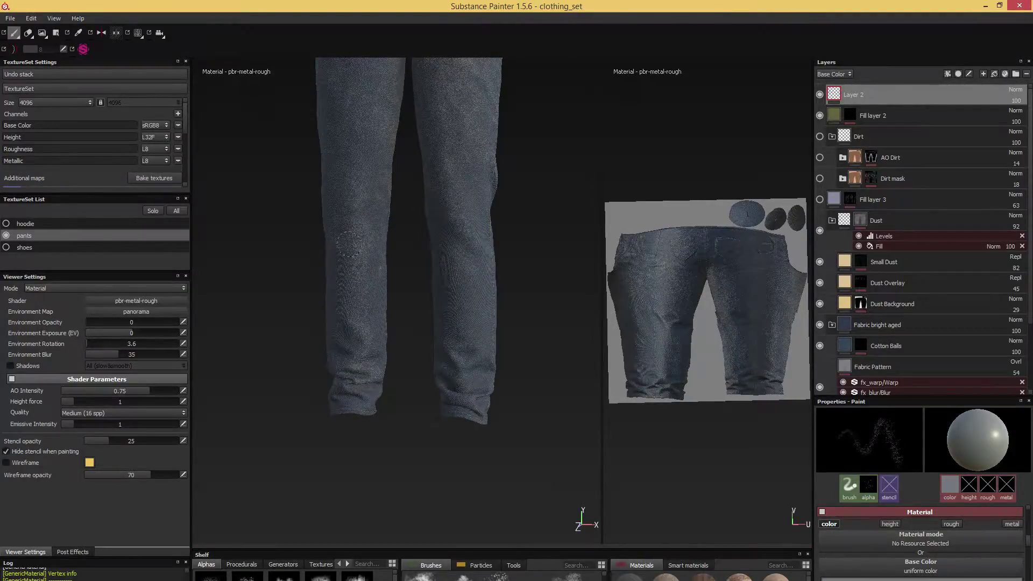
alt+drag(300, 253, 369, 308)
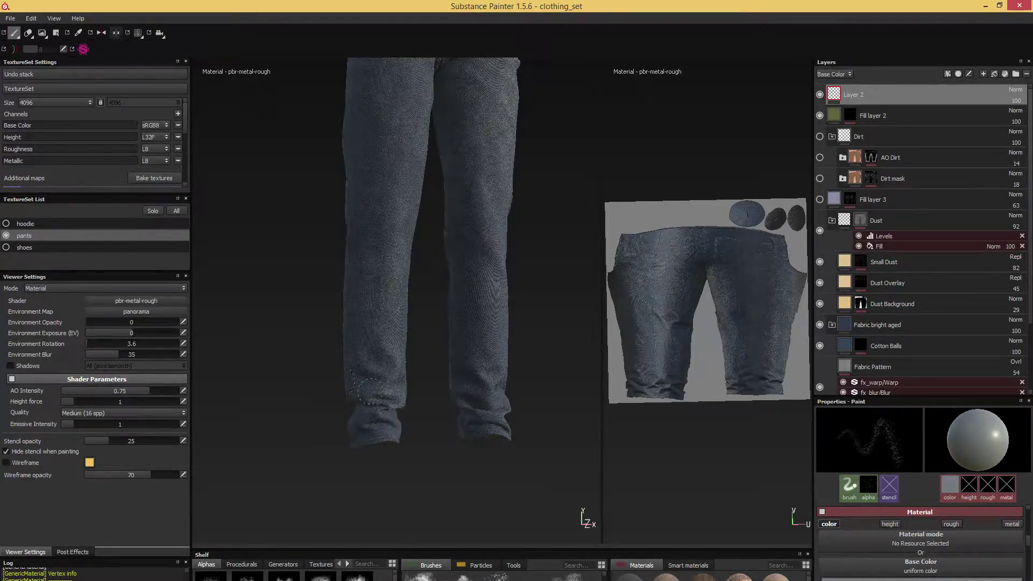
mouse_move(357, 360)
alt+mouse_down()
mouse_move(431, 362)
mouse_move(523, 323)
mouse_move(489, 339)
mouse_move(436, 407)
alt+mouse_up()
- Paint faded wear on the right leg's hem and along the inner edge of its lower leg
click(425, 395)
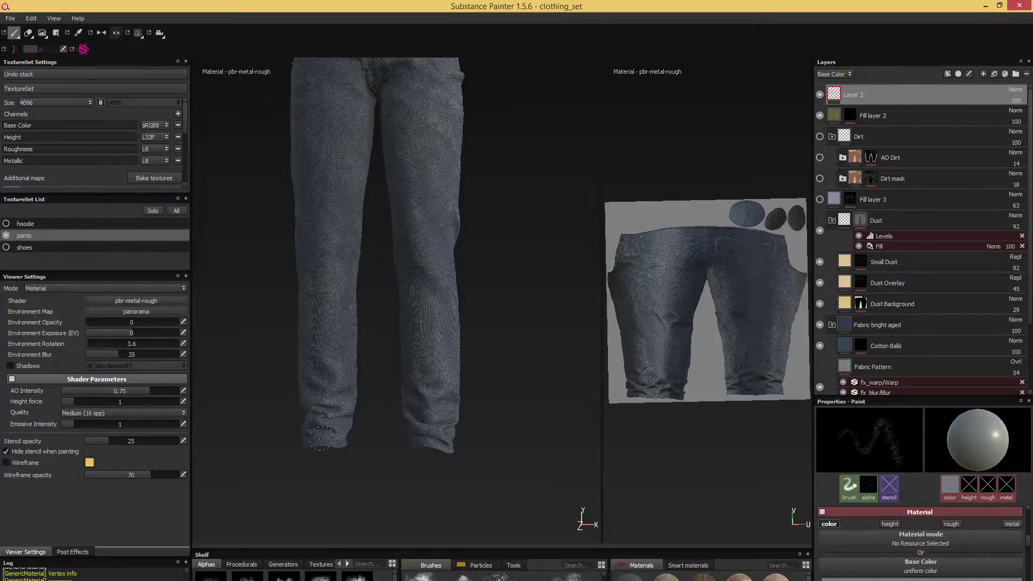
scroll(347, 362, up, 3)
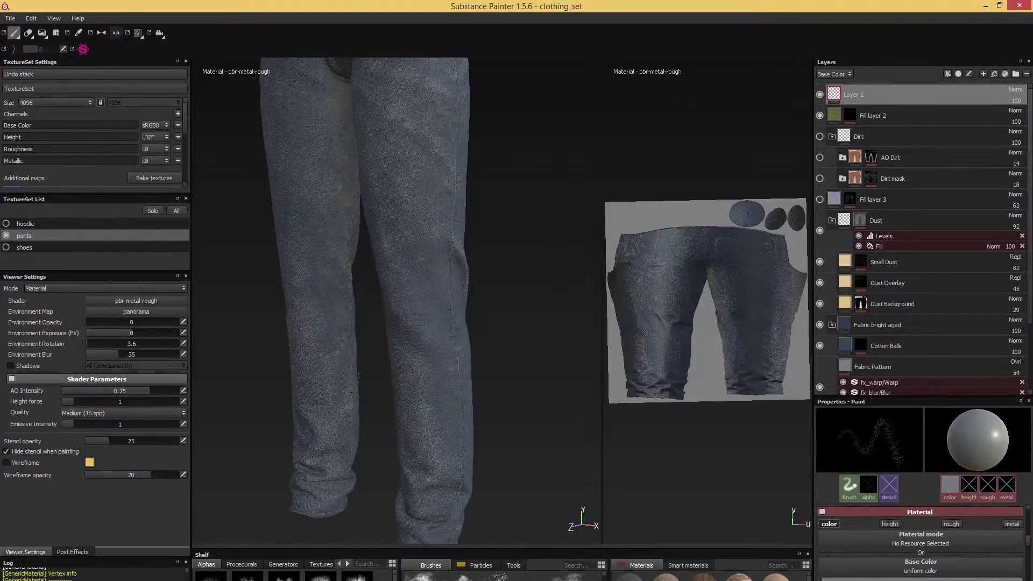
scroll(353, 479, down, 4)
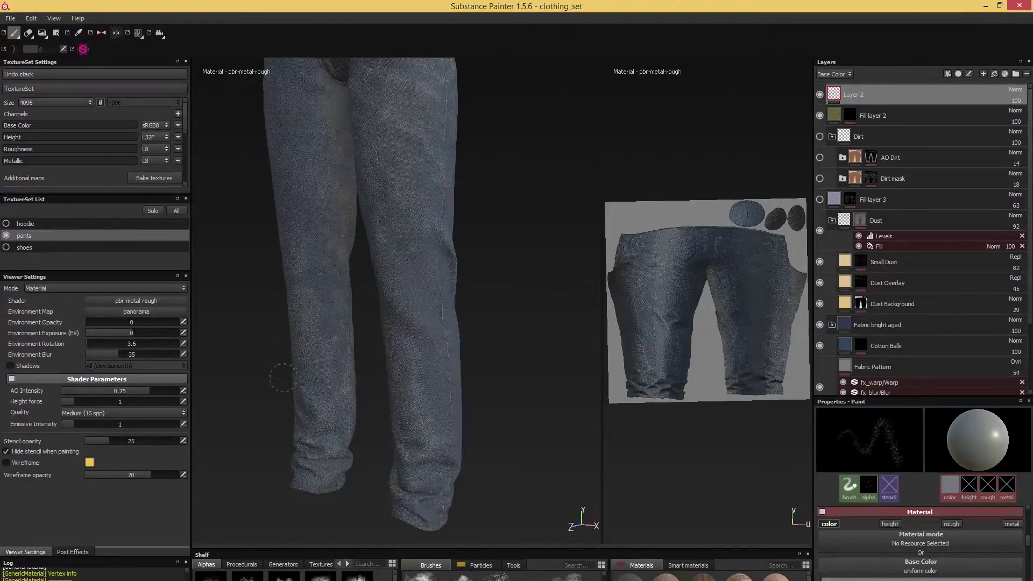
alt+drag(279, 373, 463, 397)
- Hide the Fabric bright aged layer to inspect the painted wear on its own, and show the layer again
scroll(463, 397, up, 3)
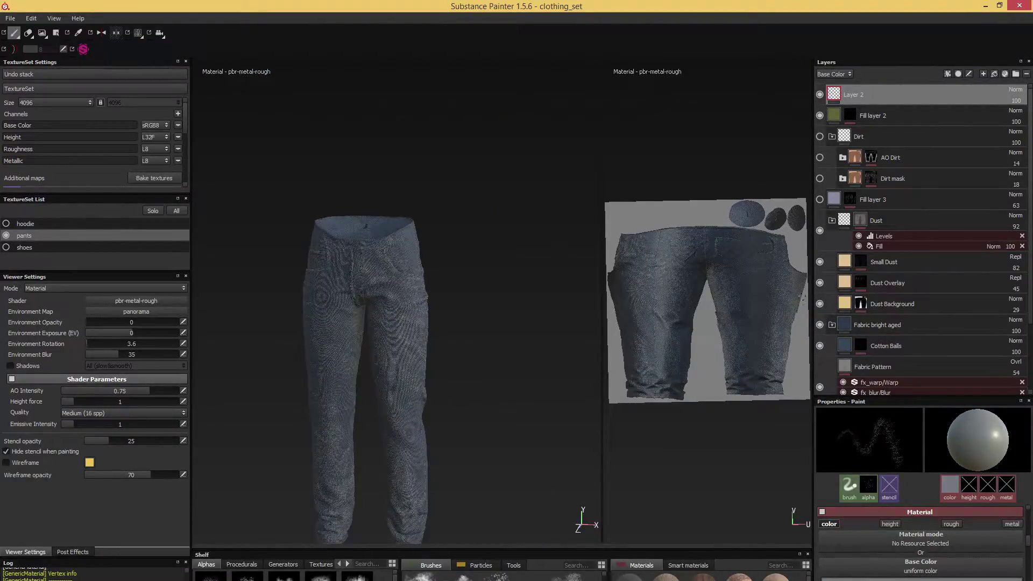
click(819, 325)
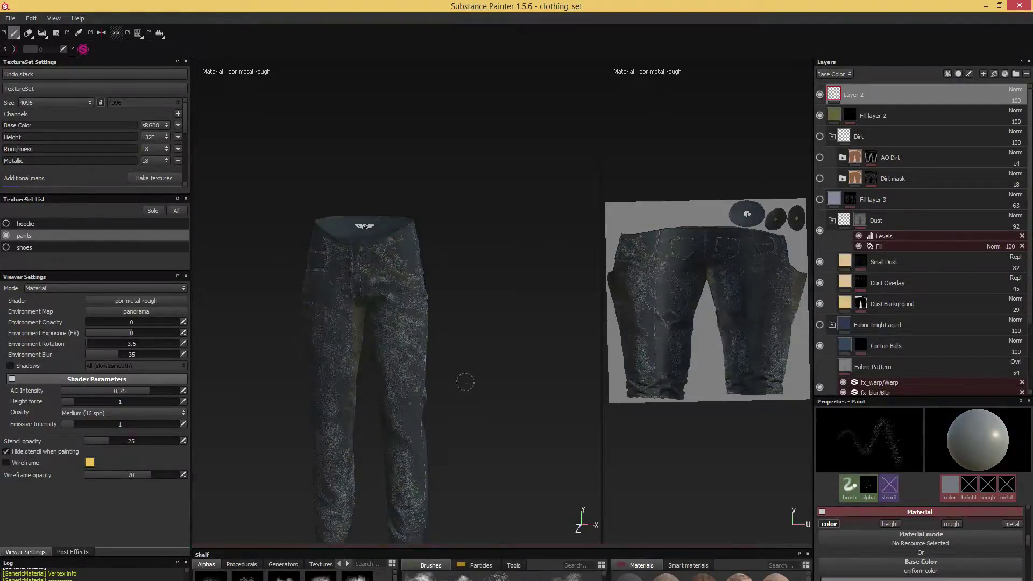
alt+drag(482, 370, 385, 331)
scroll(558, 358, up, 3)
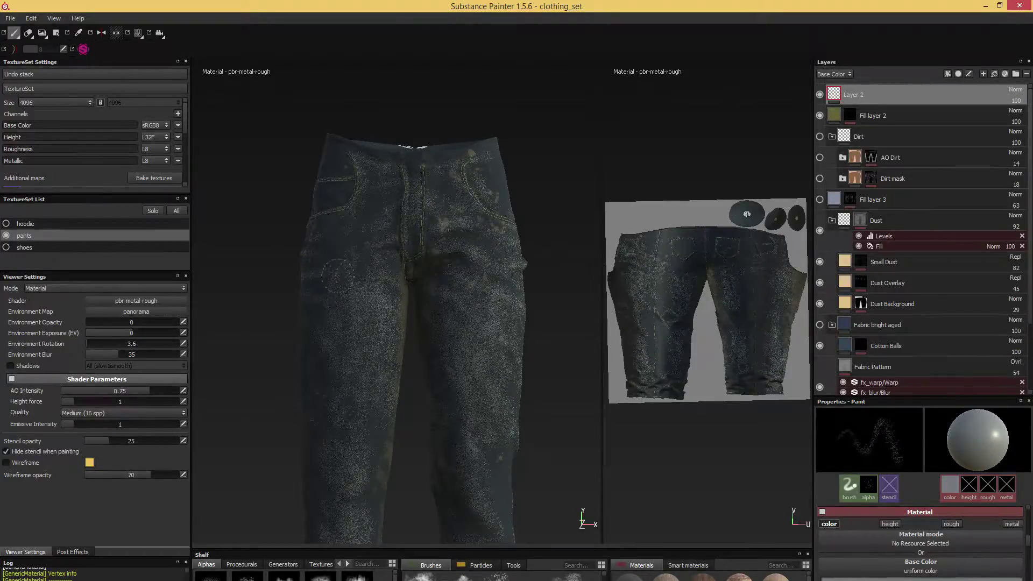
click(820, 325)
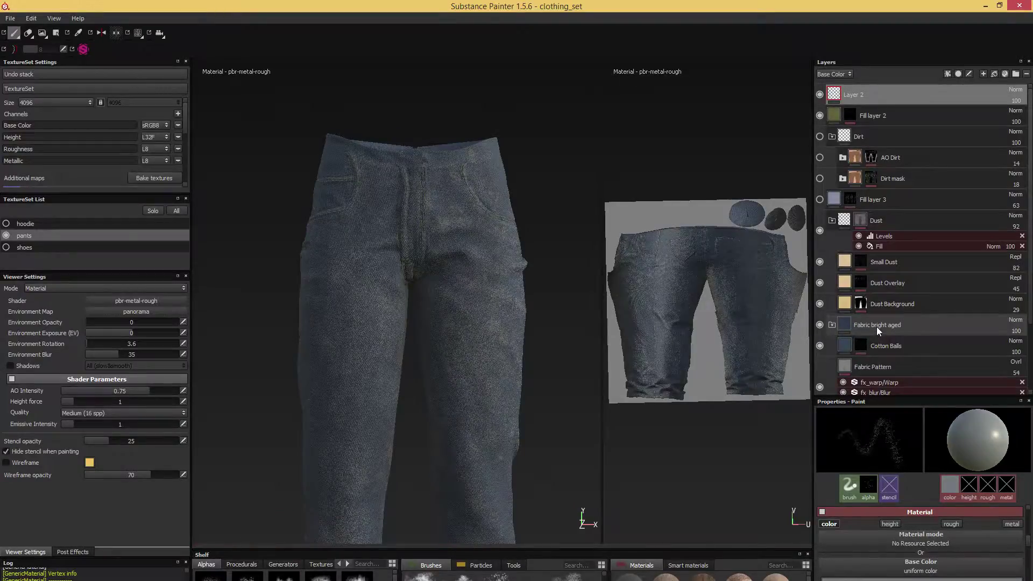
- Switch to the Eraser and soften the painted wear on the front and inner thighs with a speckled brush
click(28, 34)
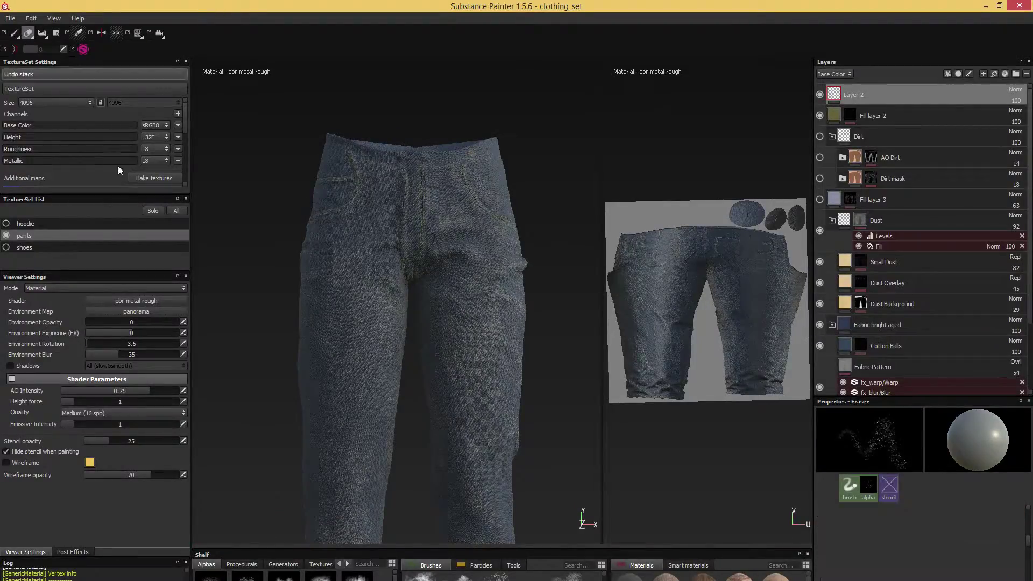
middle_drag(254, 288, 260, 268)
alt+drag(247, 269, 231, 288)
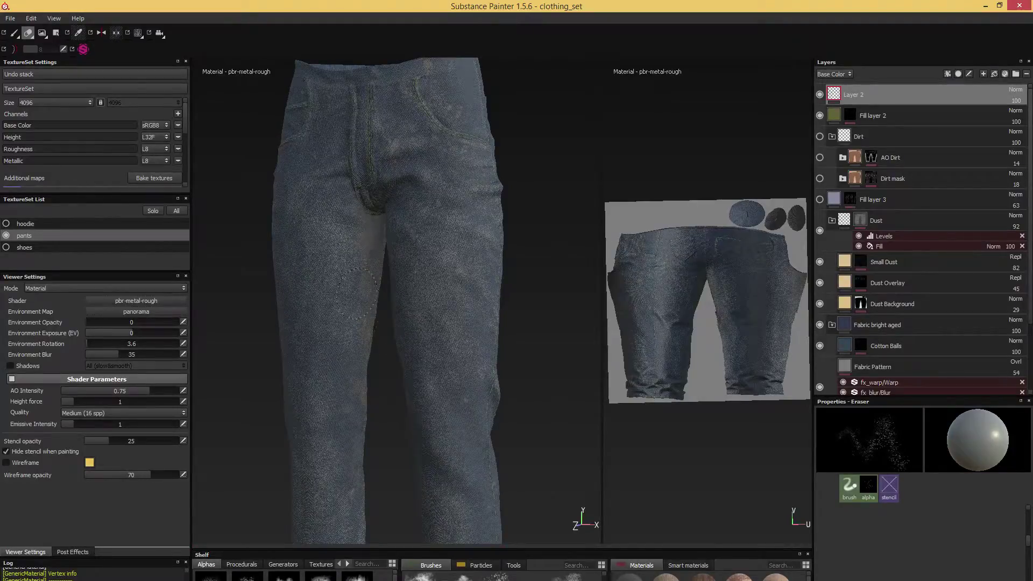
alt+drag(362, 352, 431, 272)
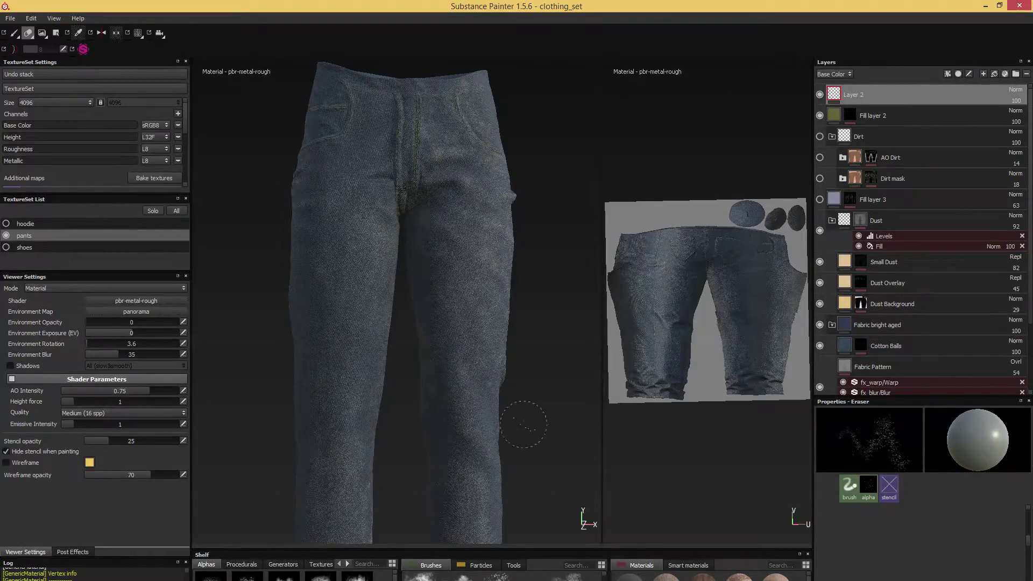
- Erase some of the painted wear on the front of both lower legs, from the knees to the hems
alt+drag(523, 425, 519, 311)
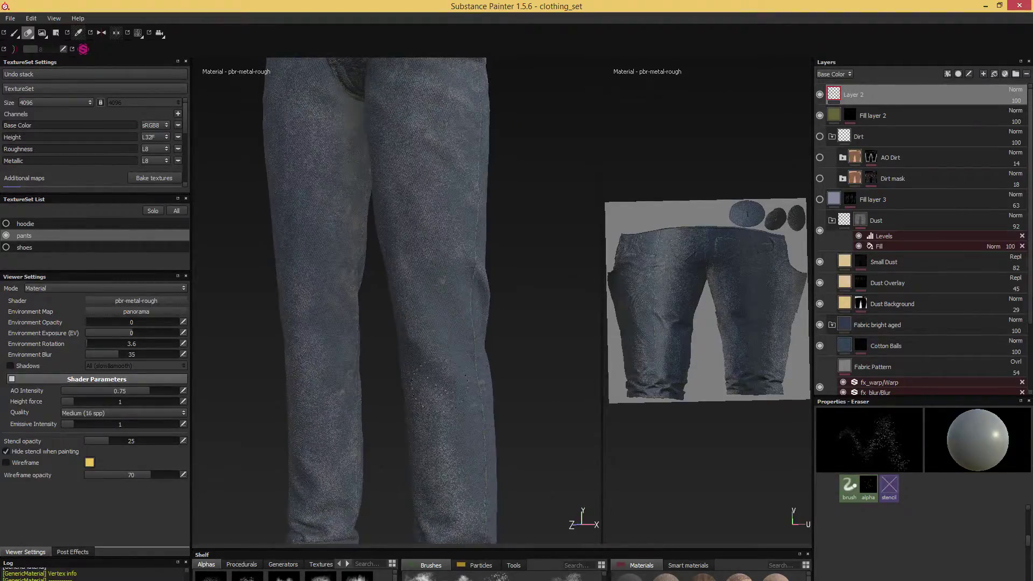
alt+drag(404, 392, 407, 310)
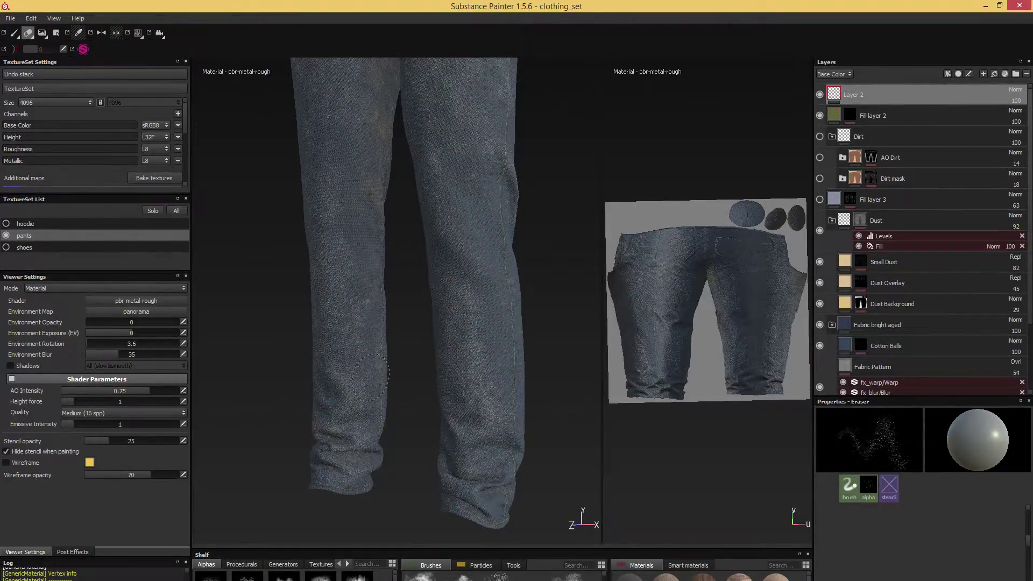
click(346, 487)
alt+drag(293, 428, 587, 272)
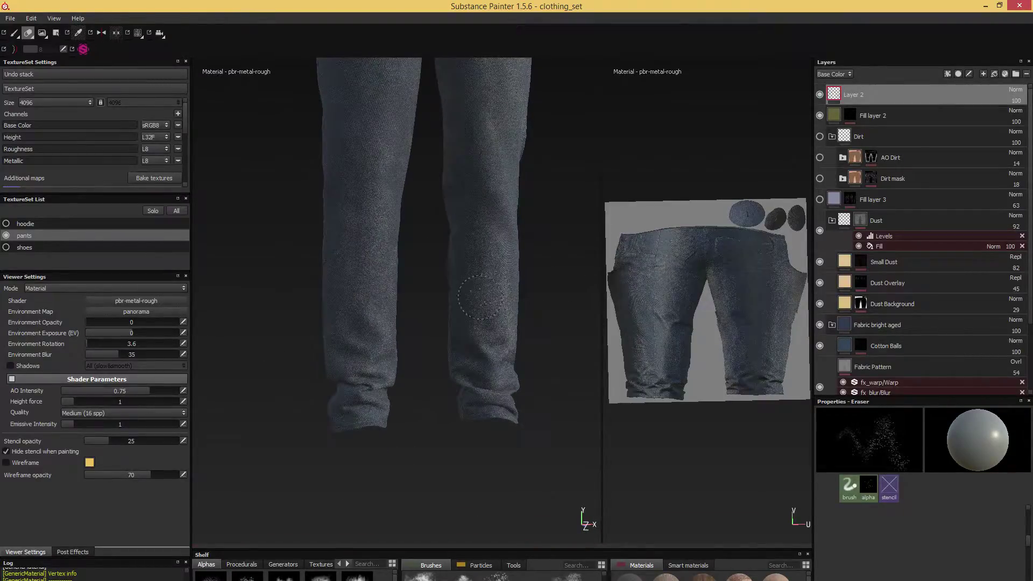
- Erase some of the painted wear around the left knee and outer thigh, and check the jeans from behind
mouse_move(578, 295)
alt+mouse_down()
mouse_move(491, 330)
mouse_move(410, 291)
mouse_move(431, 274)
mouse_move(493, 289)
mouse_move(494, 265)
mouse_move(503, 389)
mouse_move(437, 322)
alt+mouse_up()
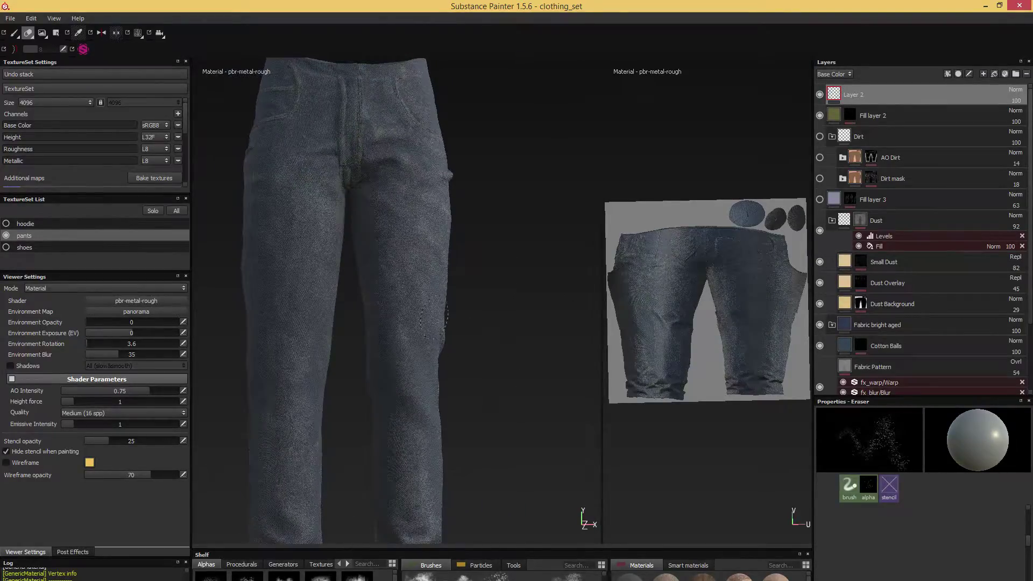
alt+drag(512, 302, 395, 320)
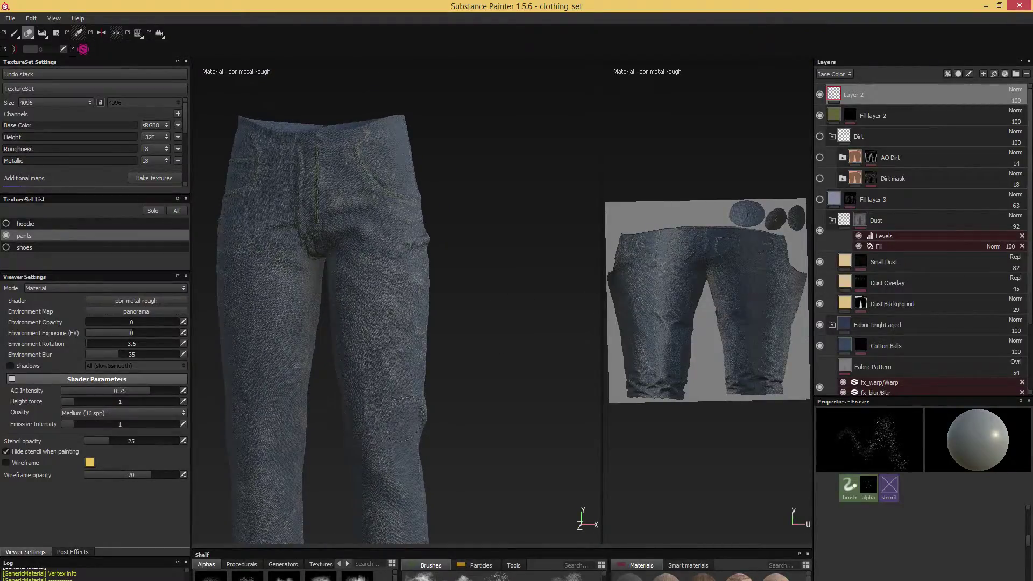
alt+drag(390, 264, 489, 387)
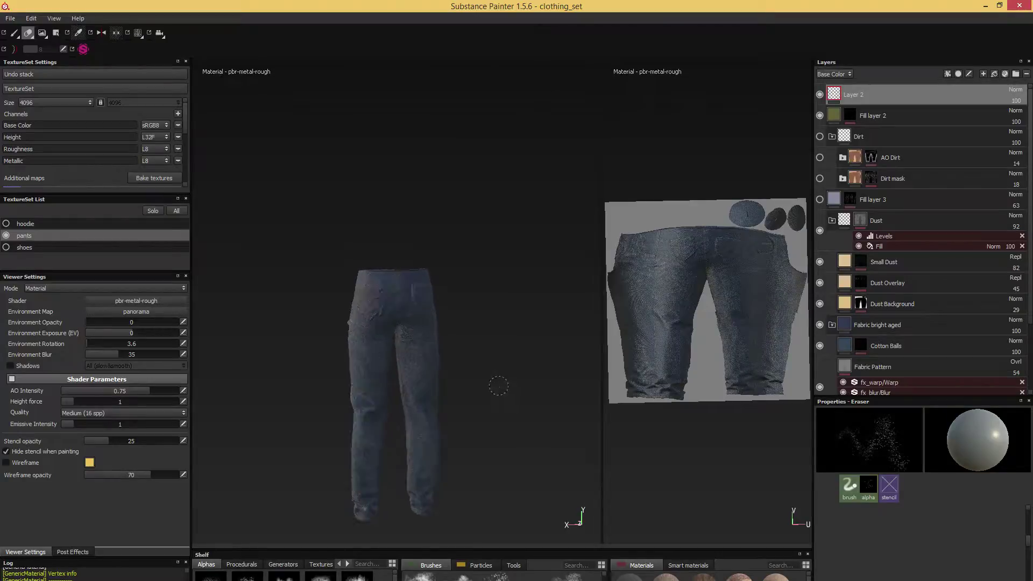
scroll(502, 369, up, 4)
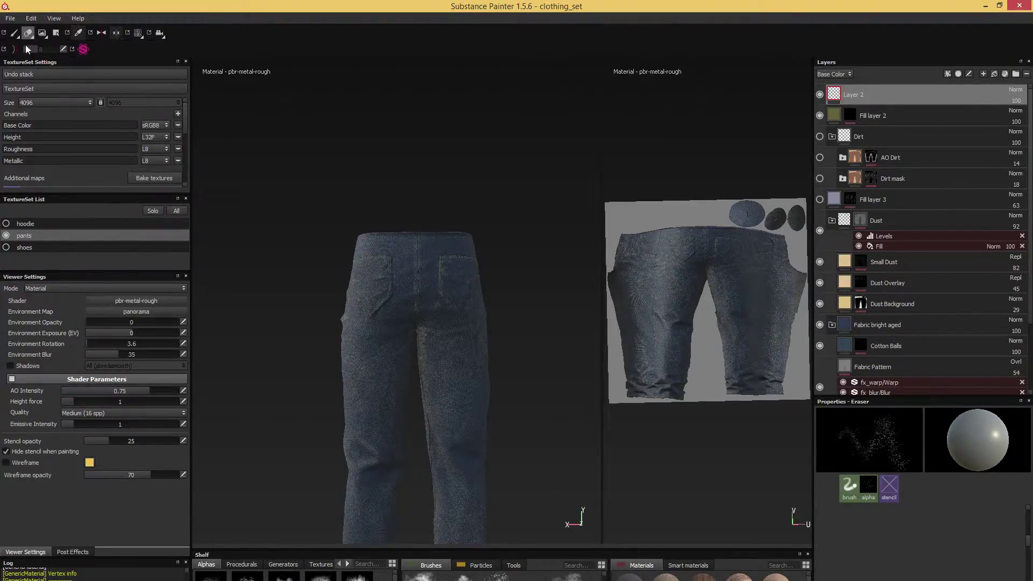
- Switch to the Paint tool and inspect the seat and back pockets of the jeans from behind
click(14, 33)
alt+middle_drag(522, 272, 490, 237)
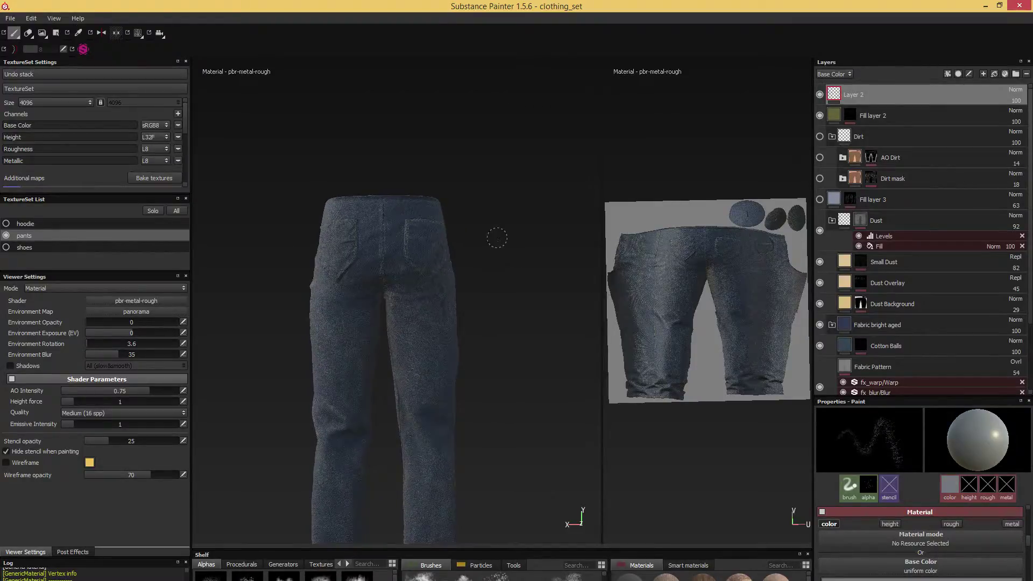
alt+drag(491, 235, 480, 255)
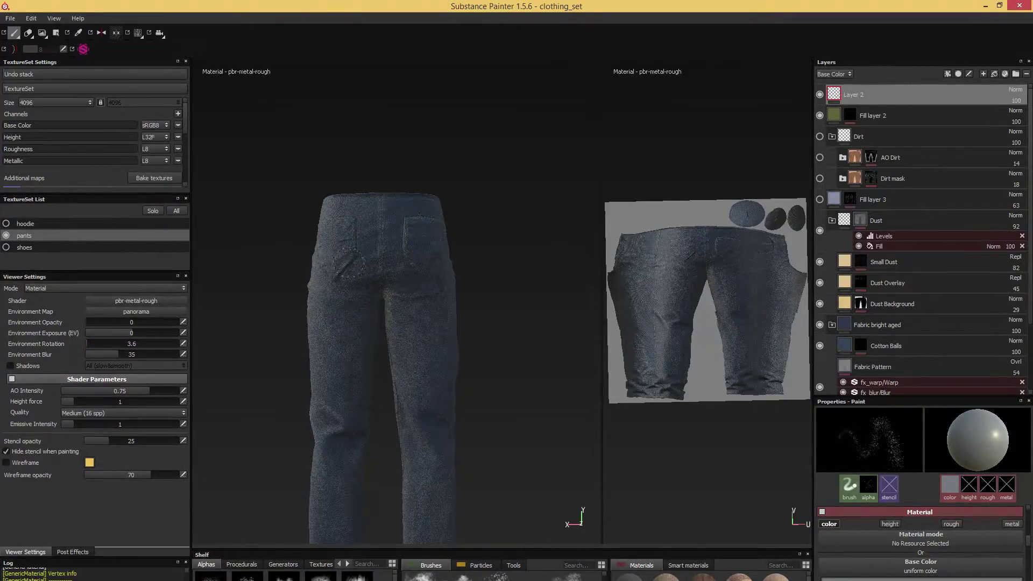
mouse_move(492, 214)
alt+mouse_down()
mouse_move(494, 259)
mouse_move(509, 273)
alt+mouse_up()
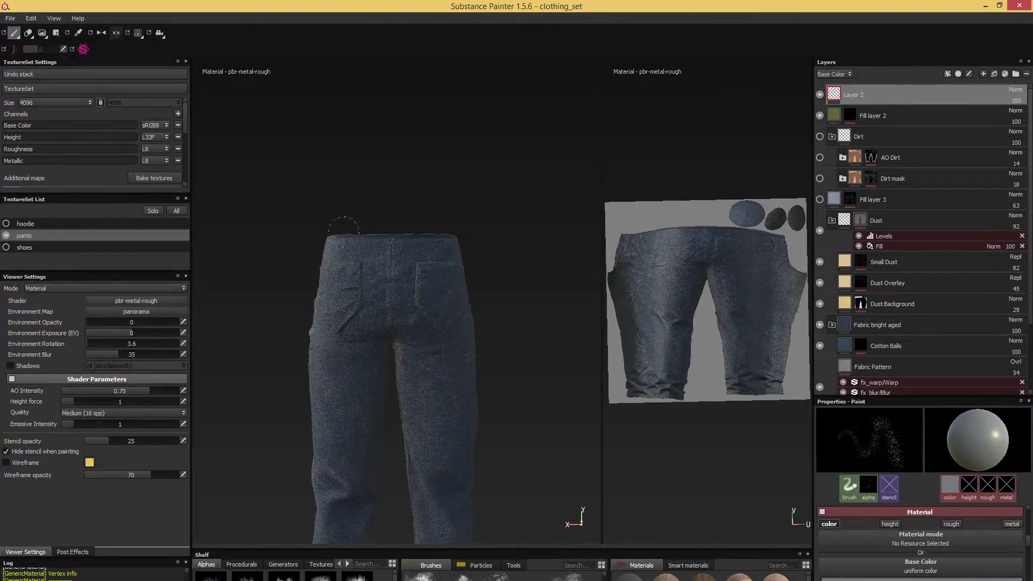
mouse_move(343, 226)
alt+mouse_down()
mouse_move(346, 203)
mouse_move(323, 204)
alt+mouse_up()
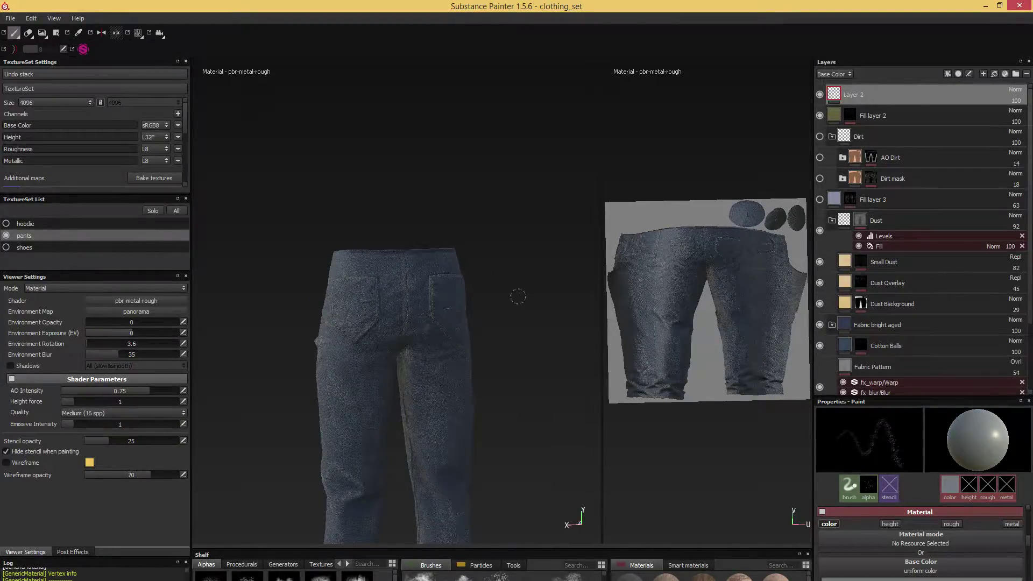
alt+drag(528, 302, 415, 334)
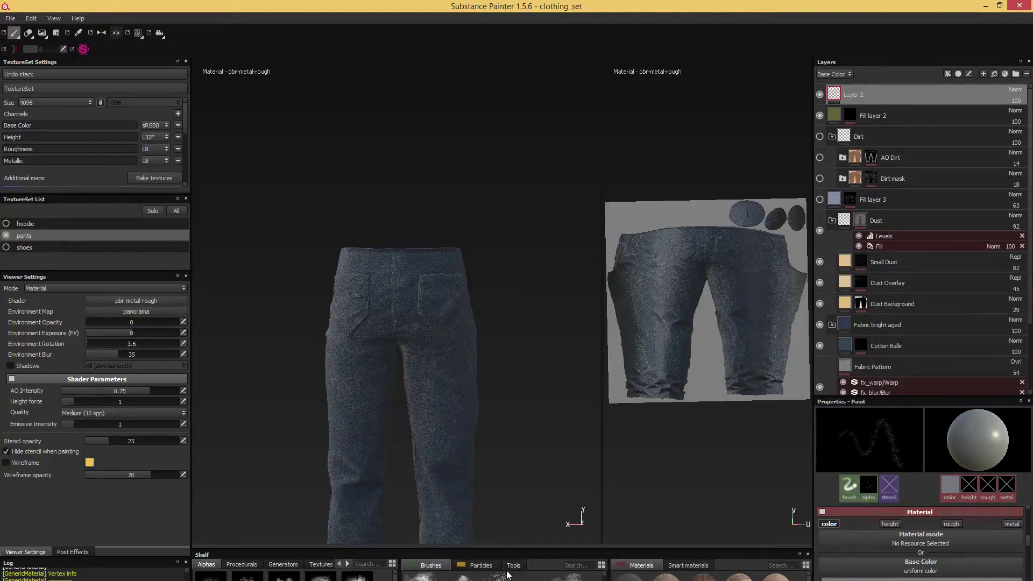
- Enlarge the shelf, try the fibers 2 brush on the seat of the jeans, and undo the test strokes
drag(489, 550, 477, 408)
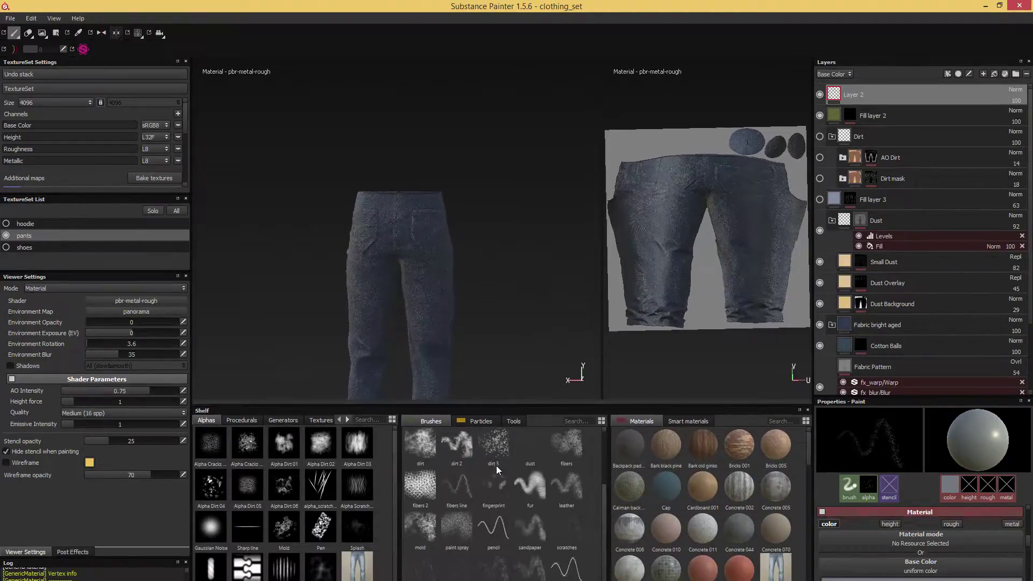
click(457, 532)
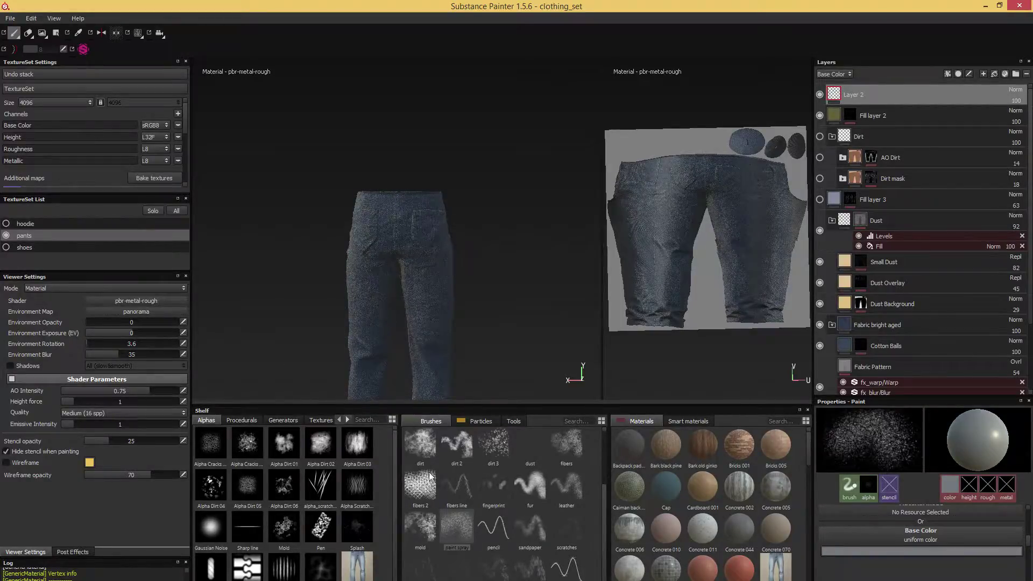
click(410, 490)
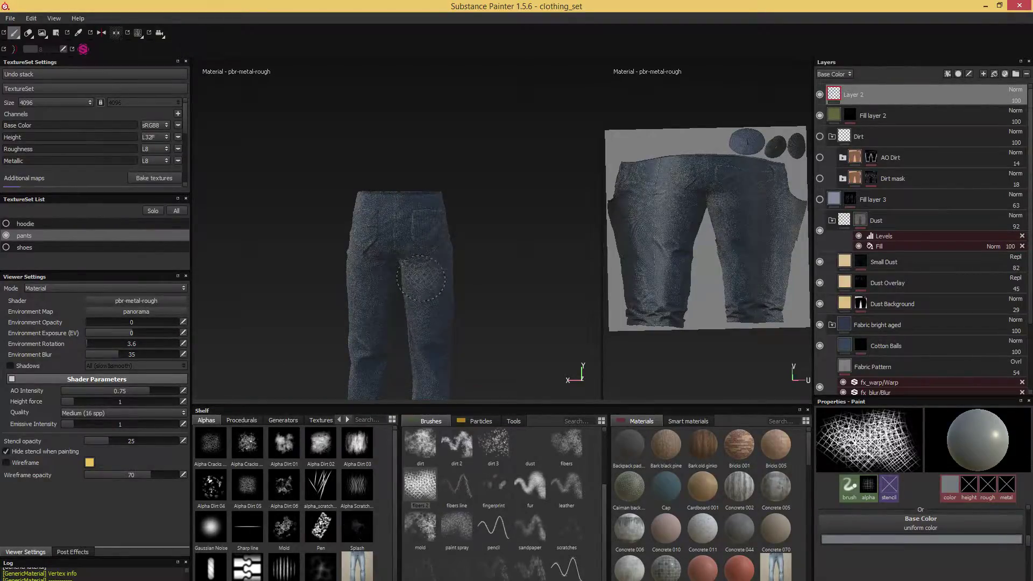
mouse_move(423, 267)
mouse_down()
mouse_move(417, 244)
mouse_move(435, 262)
mouse_up()
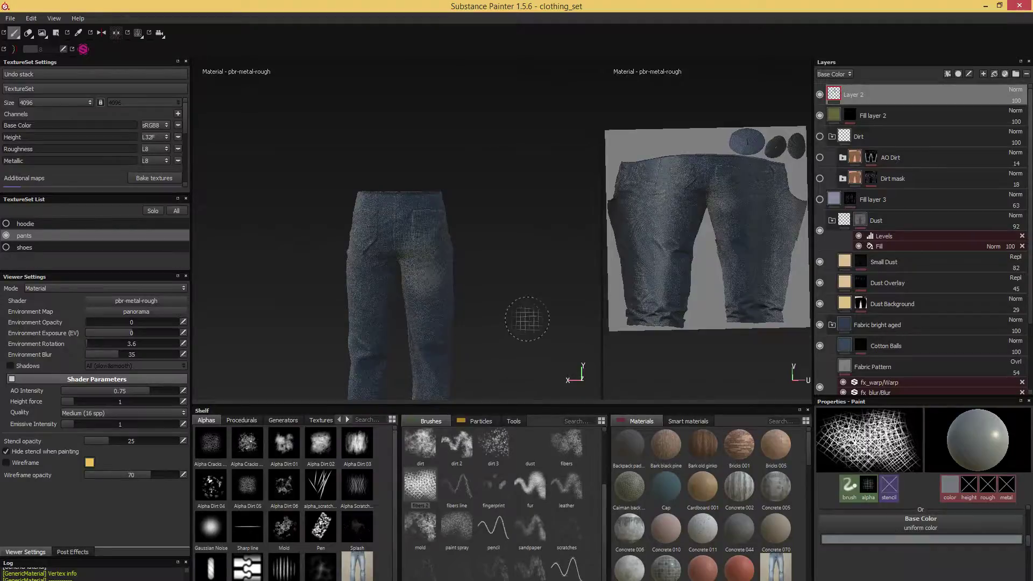
key(ctrl+z)
key(ctrl+z)
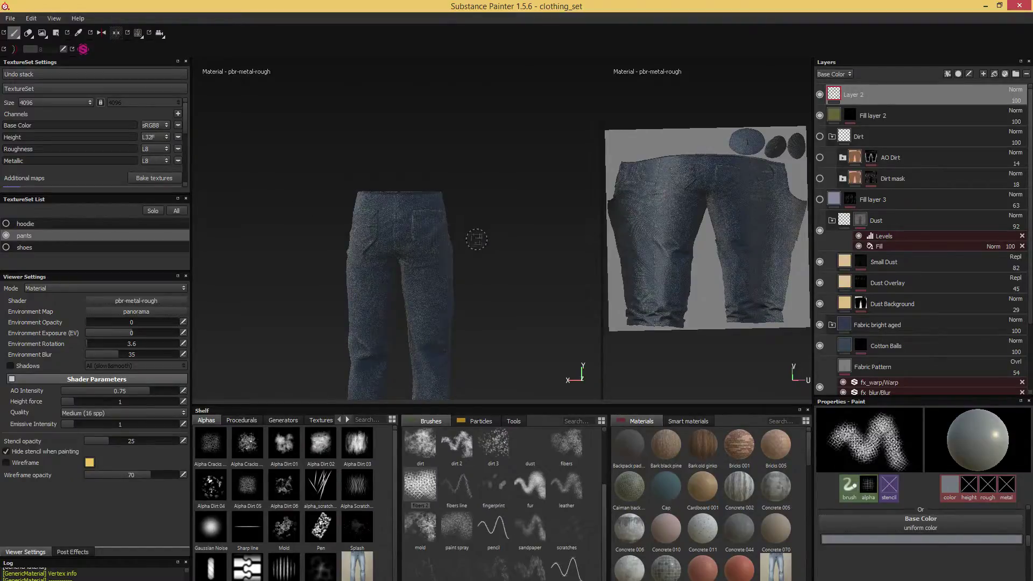
- Paint worn denim over the right back pocket and seat with the fibers 2 brush at a smaller size
scroll(473, 238, up, 3)
scroll(470, 238, up, 5)
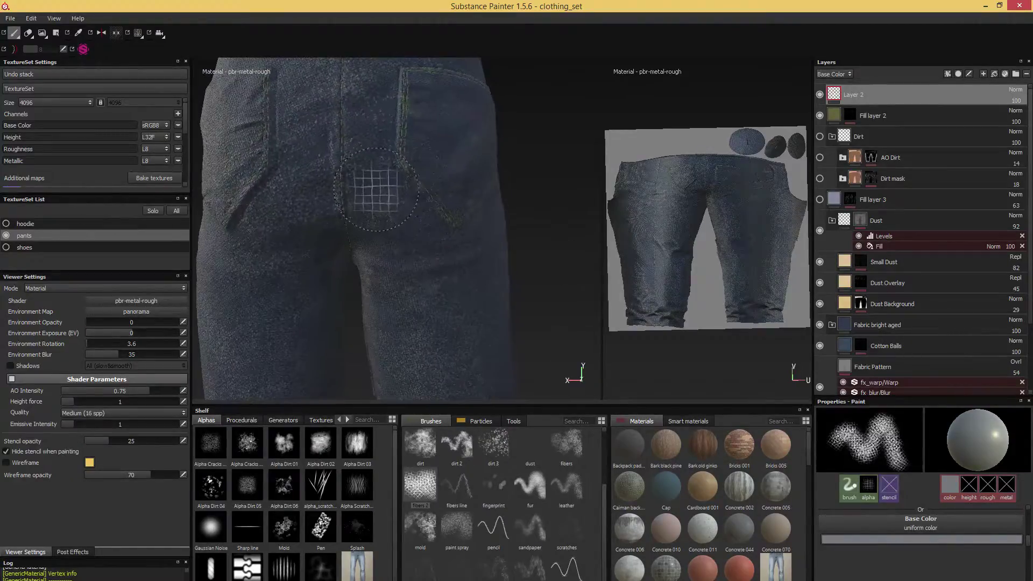
scroll(398, 221, up, 1)
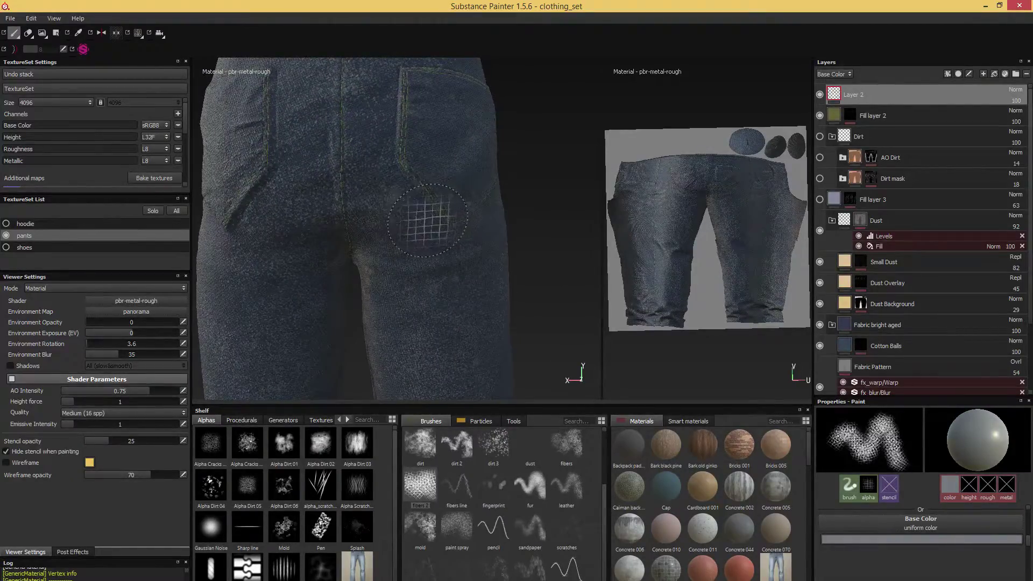
ctrl+right_drag(430, 256, 412, 233)
mouse_move(412, 233)
mouse_down()
mouse_move(362, 230)
mouse_move(403, 226)
mouse_up()
mouse_move(404, 226)
ctrl+right_down()
mouse_move(428, 220)
mouse_move(415, 215)
ctrl+right_up()
mouse_move(350, 213)
mouse_down()
mouse_move(425, 186)
mouse_move(409, 183)
mouse_move(463, 177)
mouse_move(464, 226)
mouse_move(511, 245)
mouse_move(465, 228)
mouse_move(473, 186)
mouse_move(371, 172)
mouse_move(463, 159)
mouse_move(517, 280)
mouse_move(526, 258)
mouse_move(455, 158)
mouse_up()
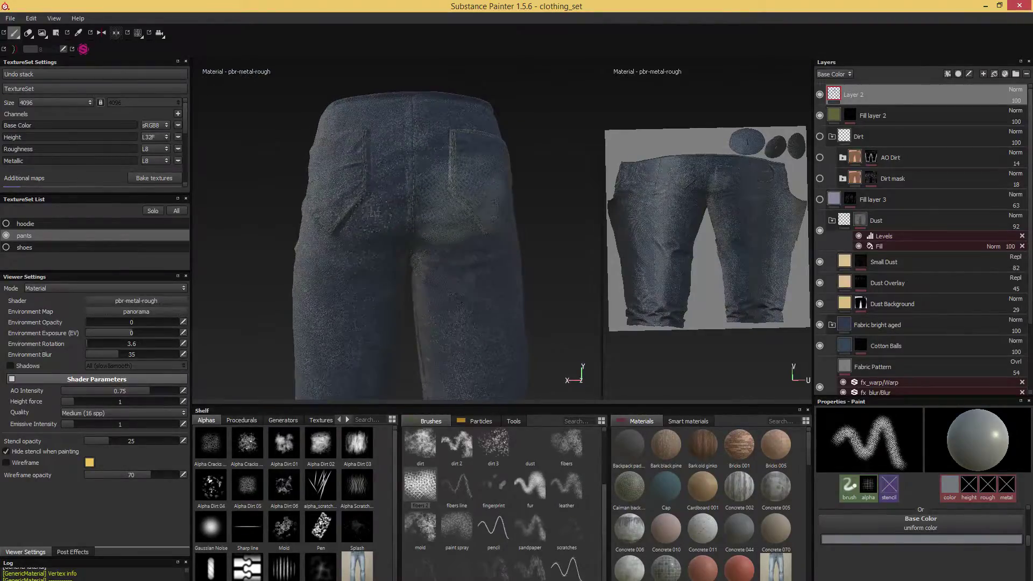
- Paint worn denim over the left back pocket and on the back of the right thigh below the seat
mouse_move(366, 226)
mouse_down()
mouse_move(331, 223)
mouse_move(377, 206)
mouse_move(346, 191)
mouse_move(385, 170)
mouse_up()
mouse_move(538, 143)
alt+mouse_down()
mouse_move(531, 213)
mouse_move(551, 225)
alt+mouse_up()
drag(339, 223, 332, 272)
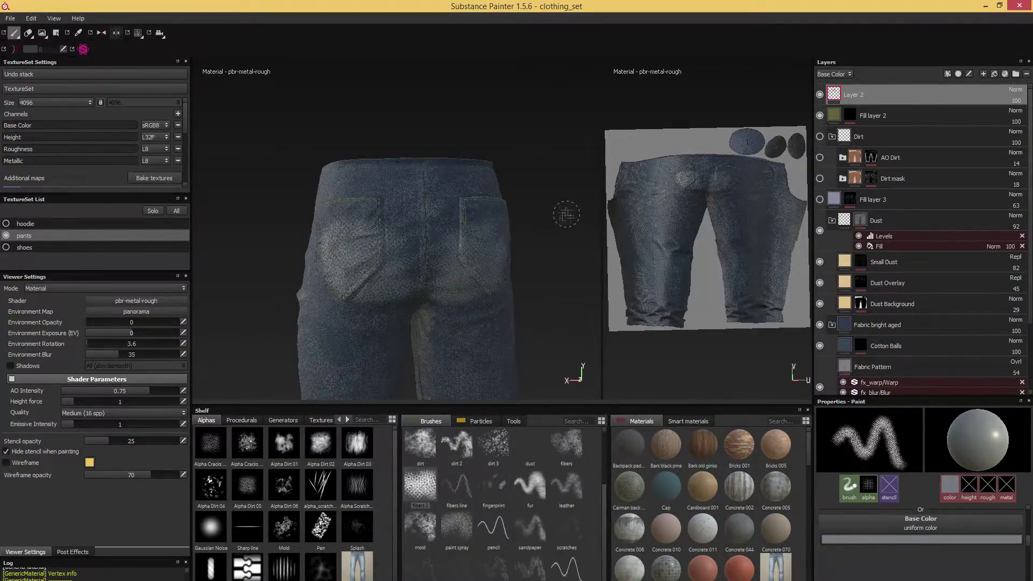
mouse_move(406, 219)
ctrl+right_down()
mouse_move(415, 284)
mouse_move(423, 191)
ctrl+right_up()
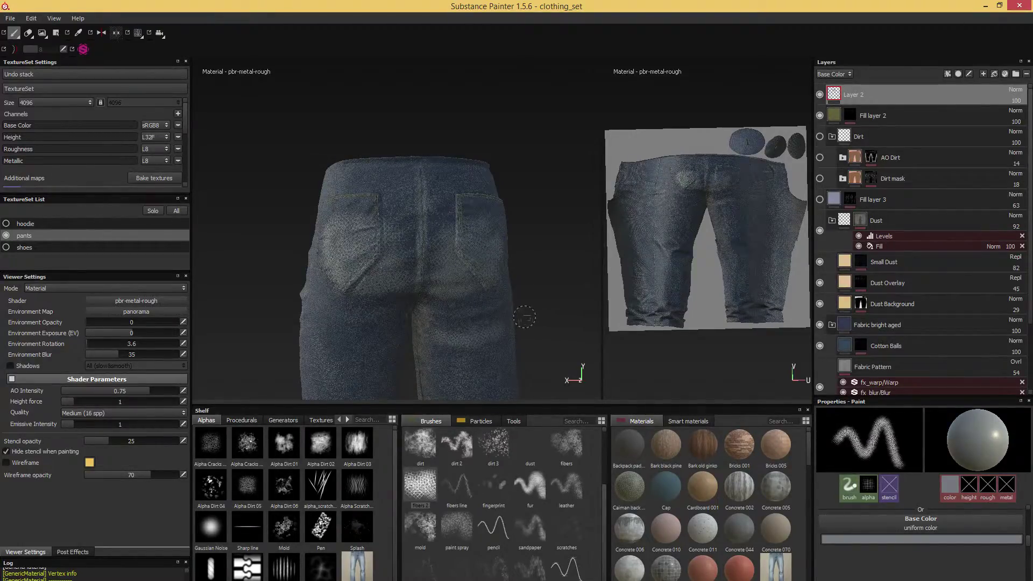
alt+drag(526, 316, 526, 237)
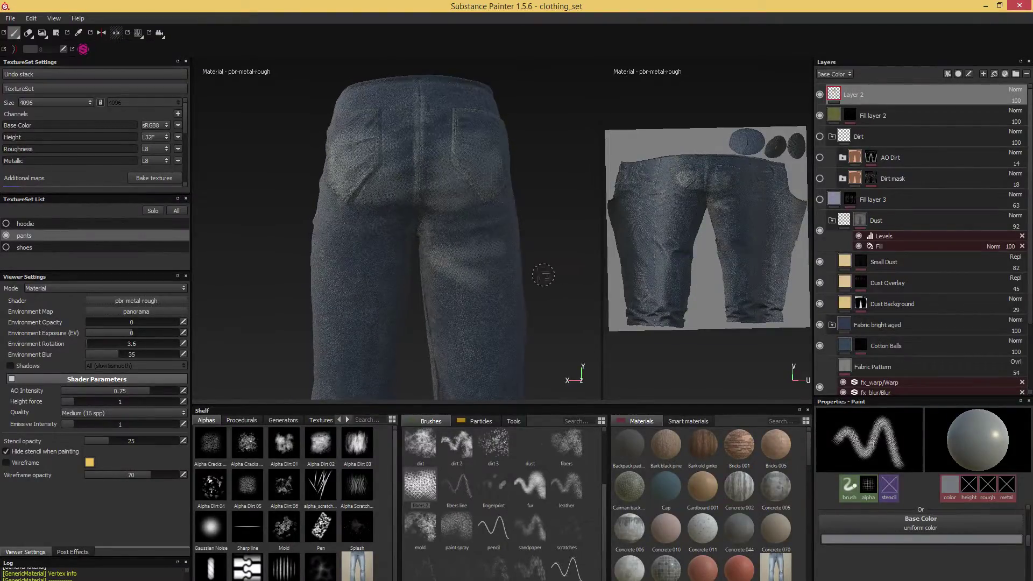
- Switch to the Eraser and remove the painted wear from the back pockets, seat and upper thigh
click(28, 33)
alt+drag(515, 261, 525, 263)
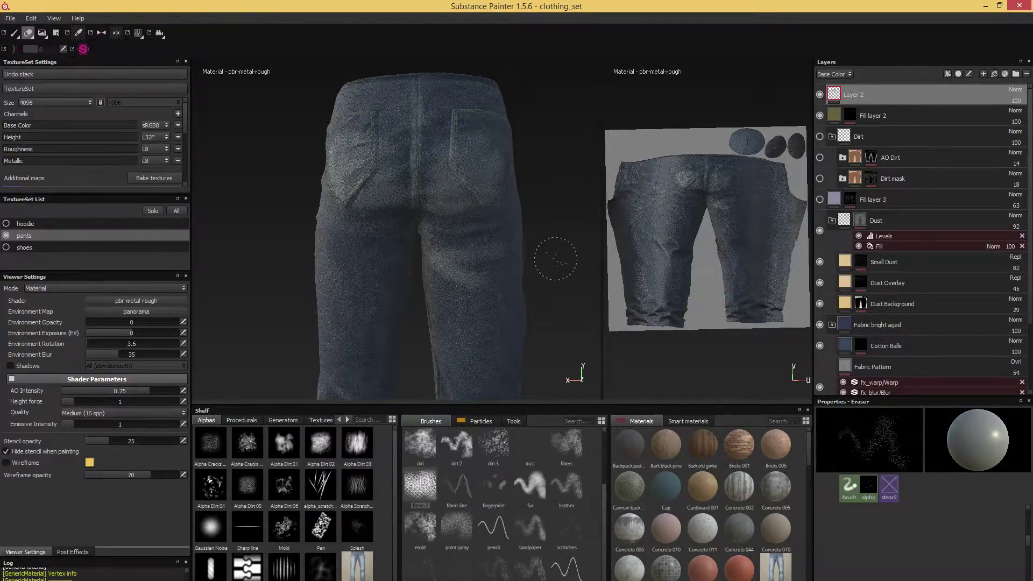
key(ctrl)
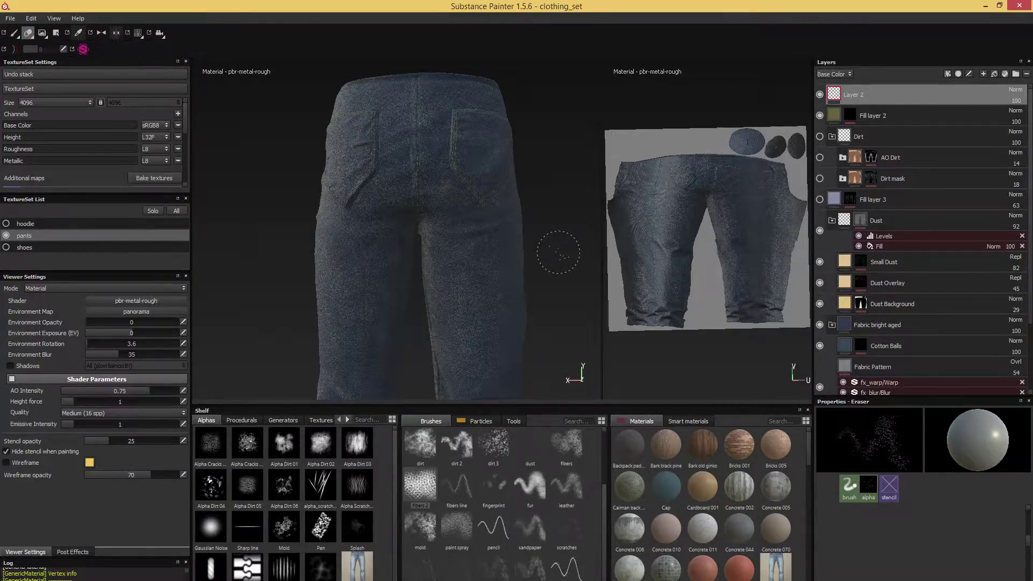
- Examine the overall wear on the front and back of the jeans, close up and from a distance
alt+drag(452, 267, 283, 275)
alt+drag(527, 271, 468, 251)
scroll(514, 273, up, 3)
scroll(500, 274, down, 5)
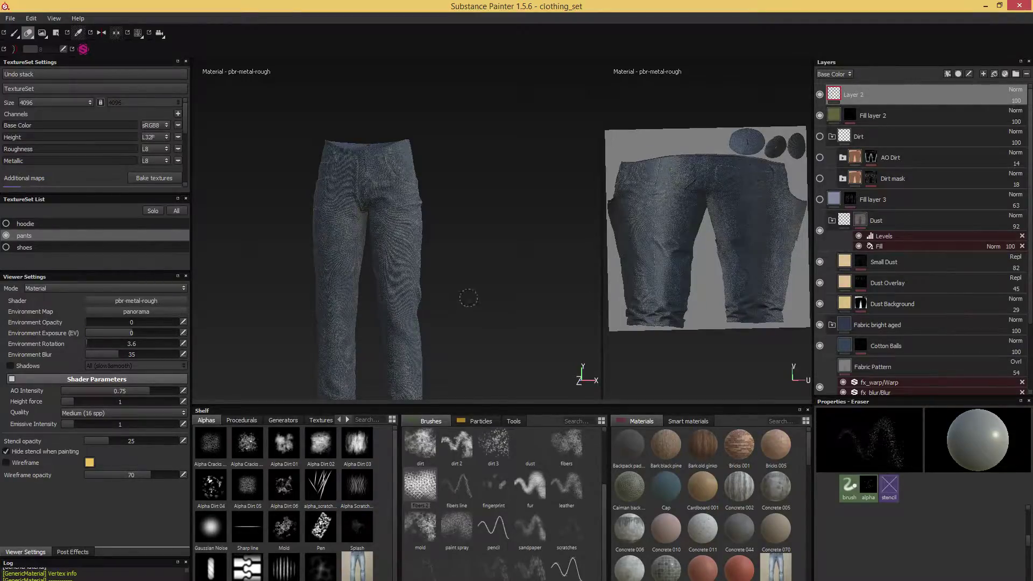
scroll(469, 299, up, 3)
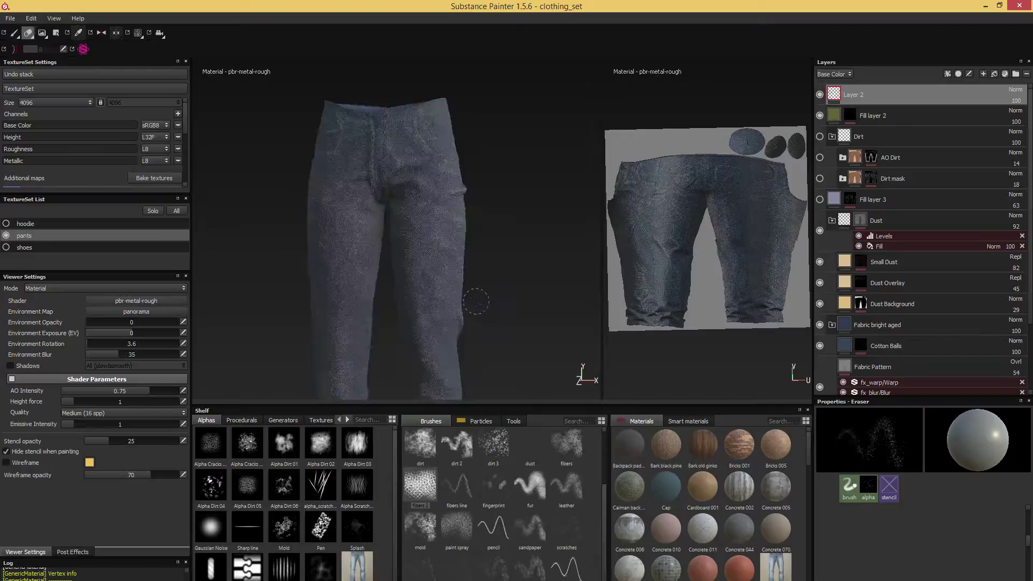
scroll(476, 302, up, 4)
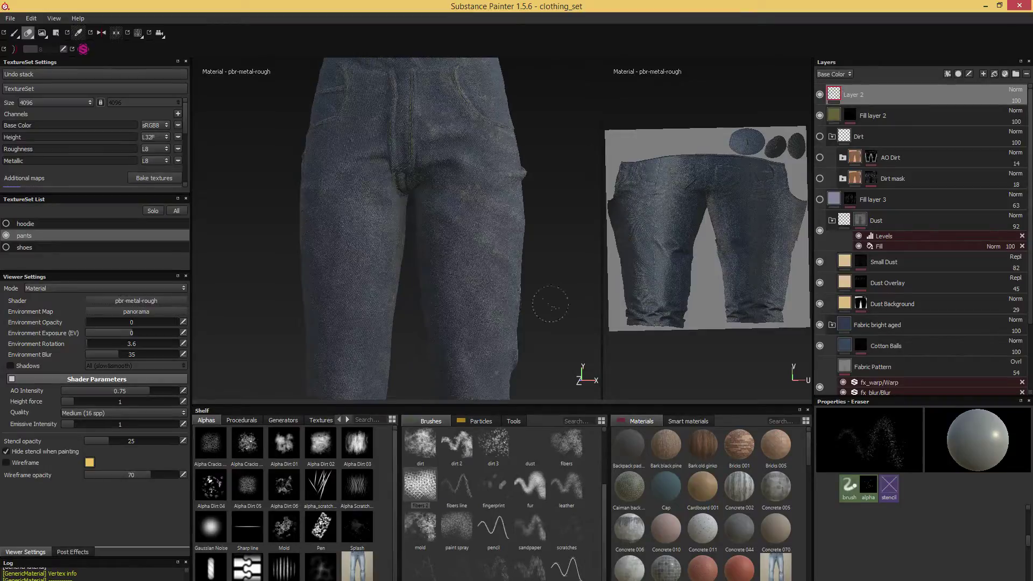
mouse_move(498, 292)
alt+mouse_down()
mouse_move(335, 293)
mouse_move(410, 251)
mouse_move(535, 299)
mouse_move(515, 303)
alt+mouse_up()
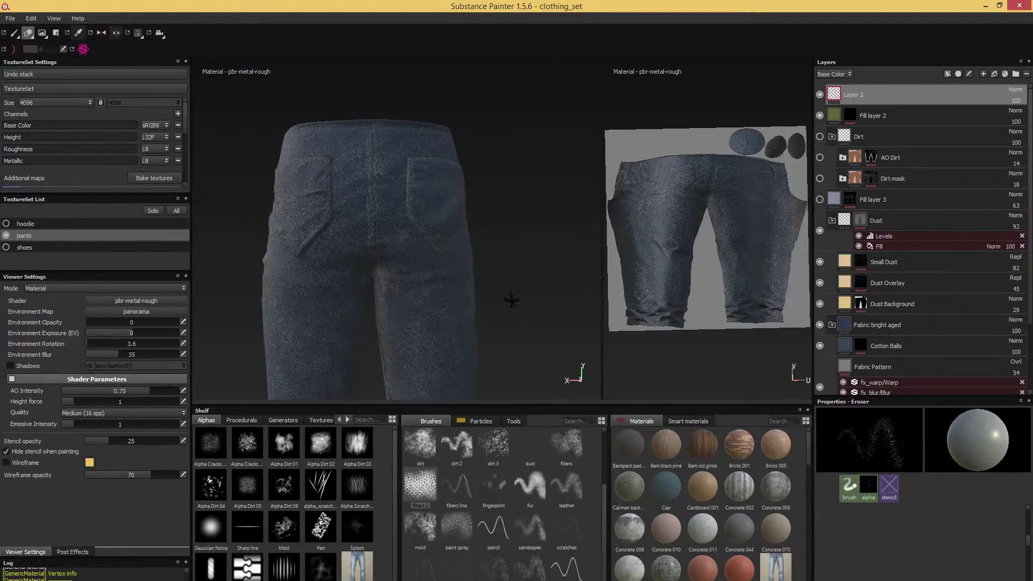
- Browse the scratches brushes in the shelf, center the back pockets in view, and return to the Paint tool
scroll(603, 539, down, 1)
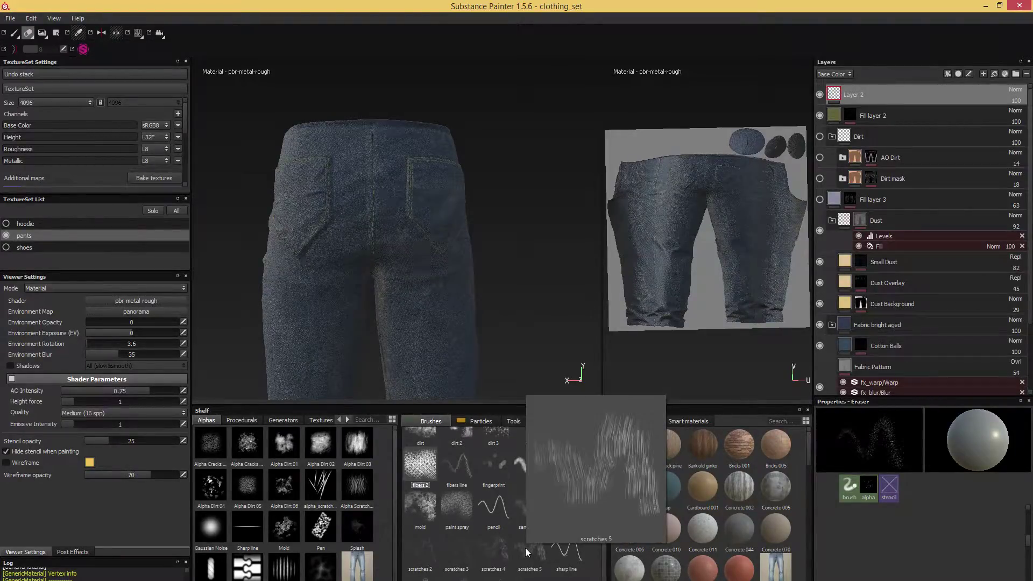
mouse_move(470, 548)
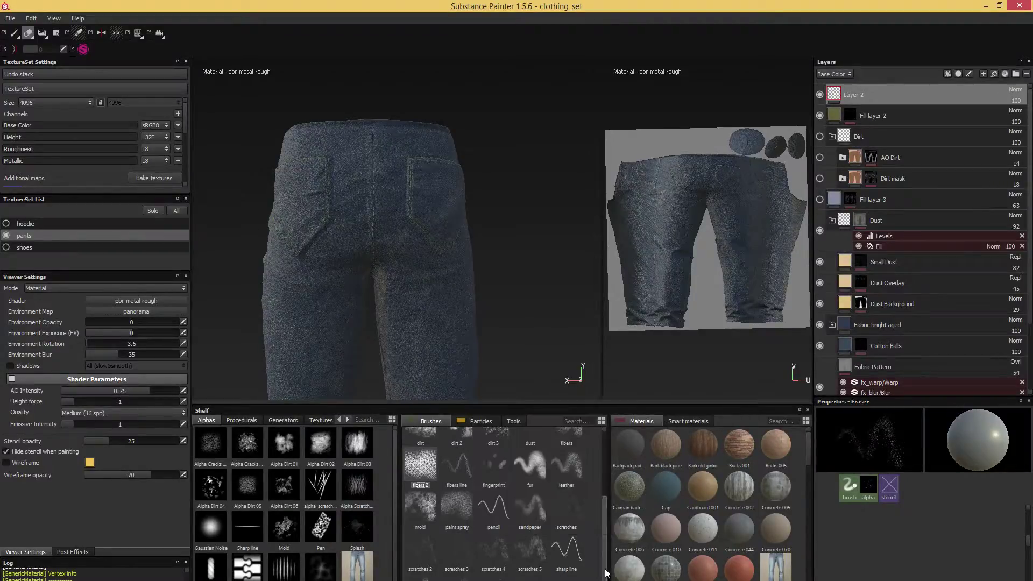
scroll(603, 553, up, 1)
mouse_move(604, 553)
mouse_down()
mouse_move(608, 494)
mouse_move(605, 565)
mouse_up()
middle_drag(483, 271, 547, 316)
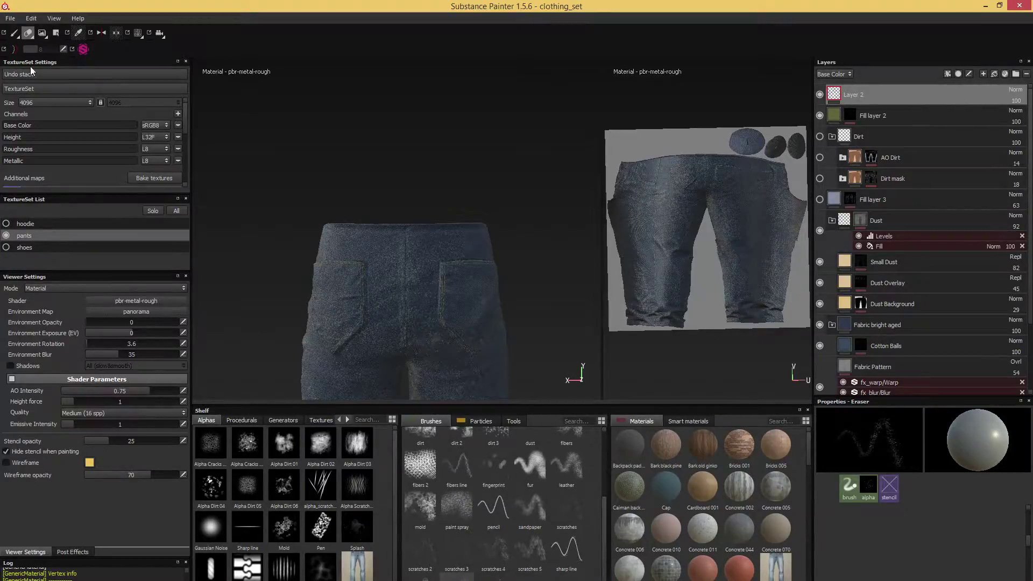
click(14, 33)
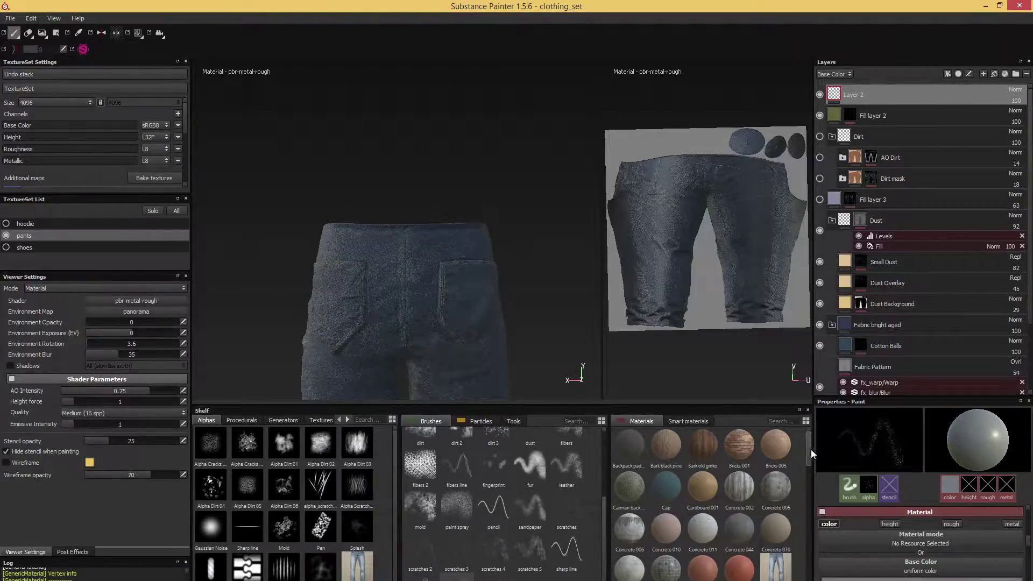
- Look through the shelf's materials and save the clothing_set project
mouse_move(809, 448)
mouse_down()
mouse_move(806, 477)
mouse_move(812, 454)
mouse_up()
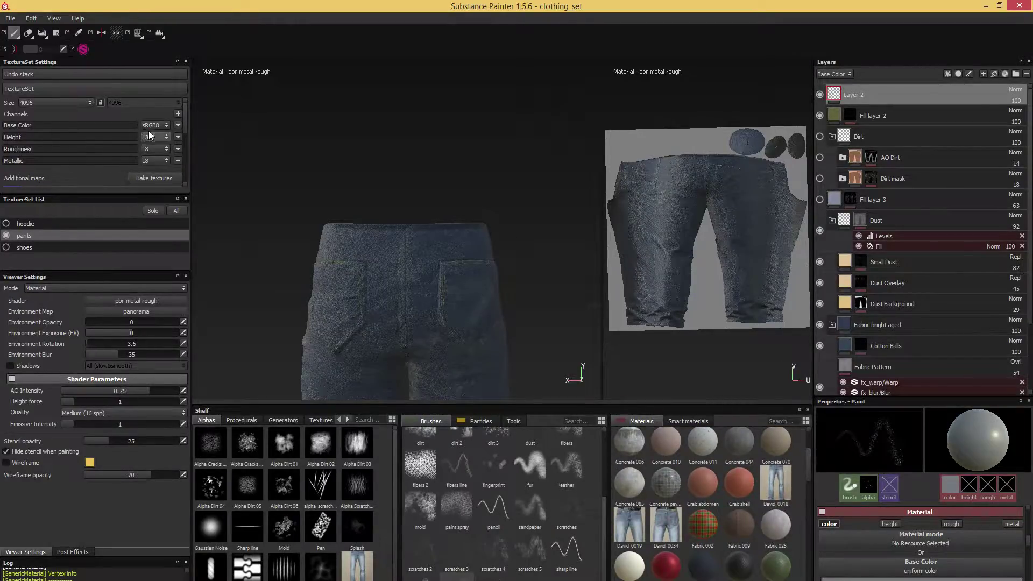
click(10, 18)
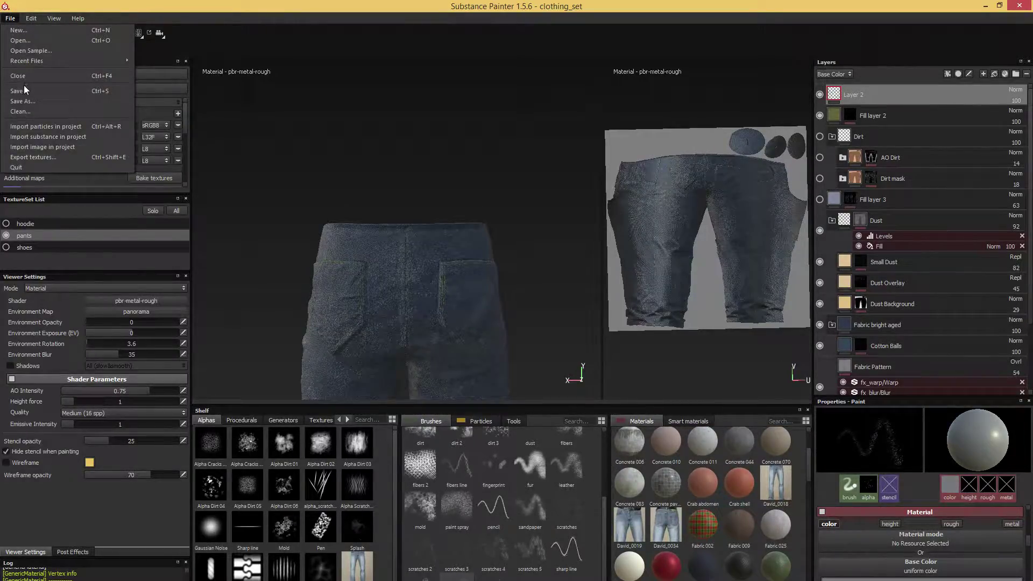
click(24, 91)
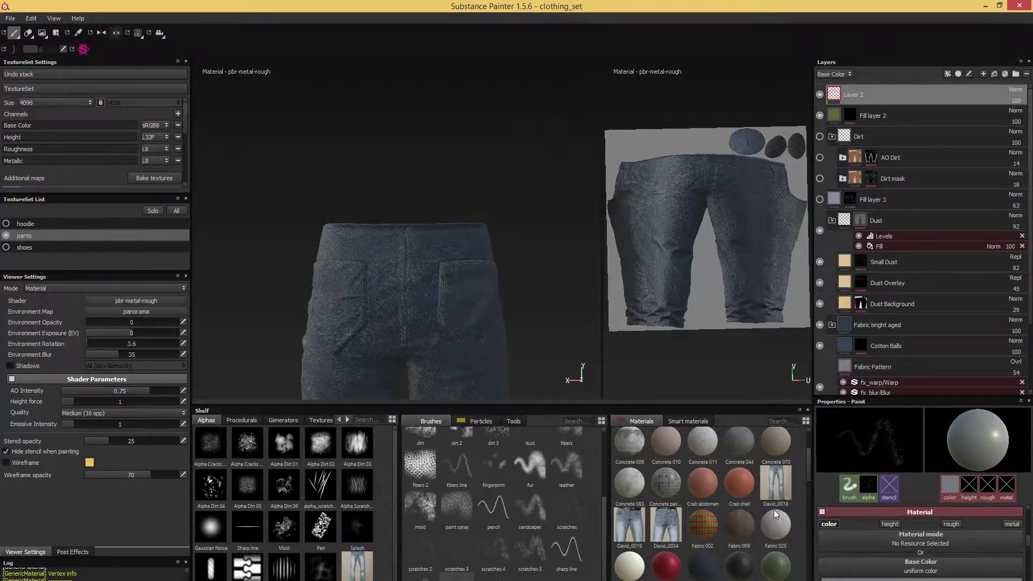
- Load the Fabric 002 material into the brush for Layer 2 and look through the other materials
click(697, 526)
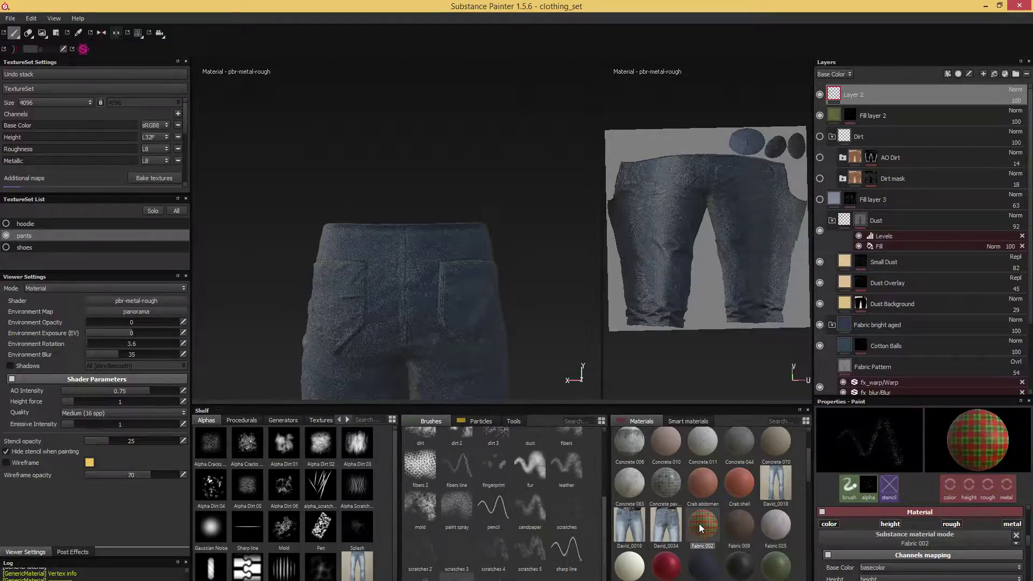
click(888, 222)
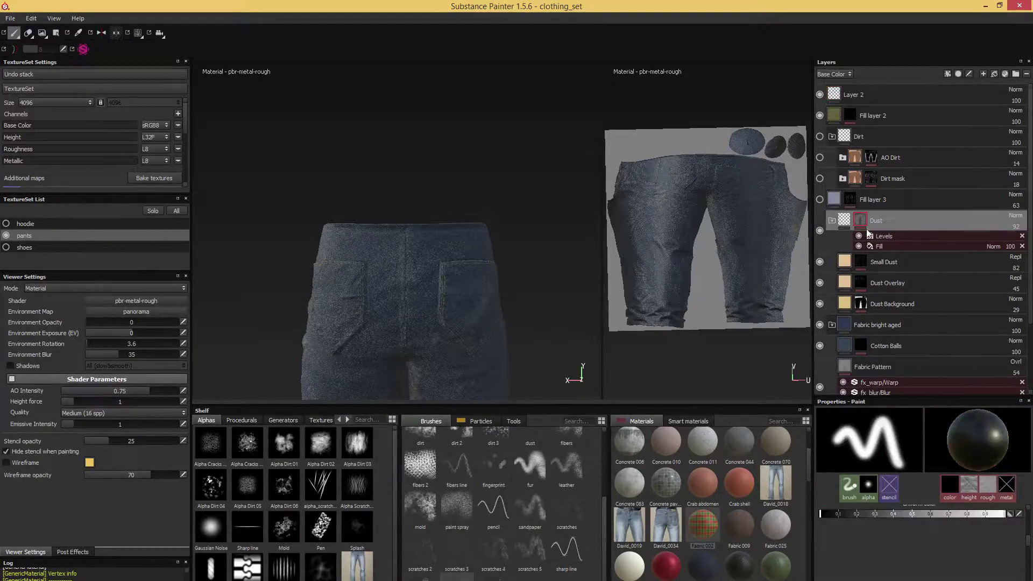
click(876, 100)
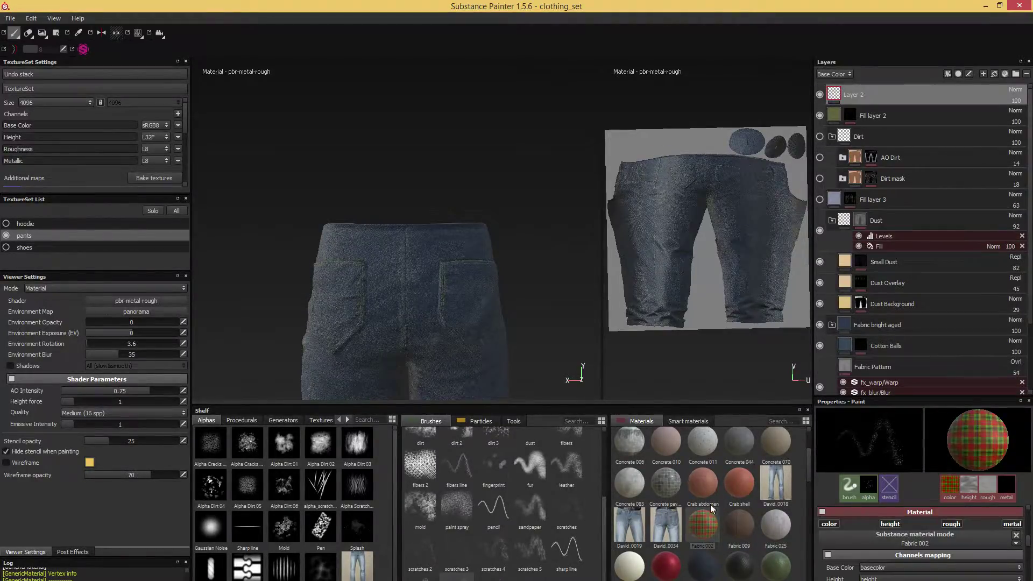
click(707, 519)
mouse_move(560, 318)
alt+mouse_down()
mouse_move(554, 306)
mouse_move(522, 314)
mouse_move(518, 304)
mouse_move(530, 313)
alt+mouse_up()
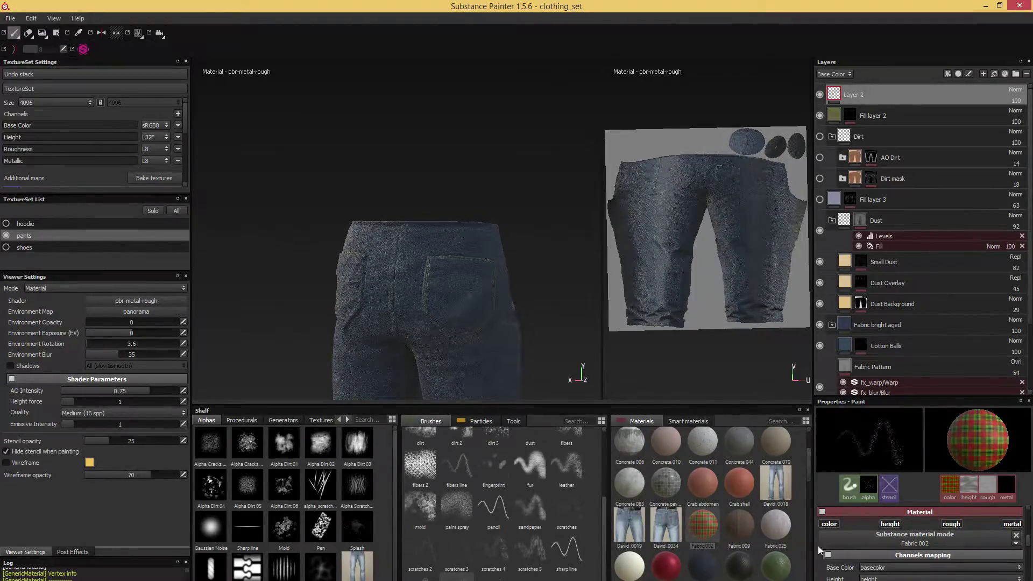
drag(808, 459, 804, 430)
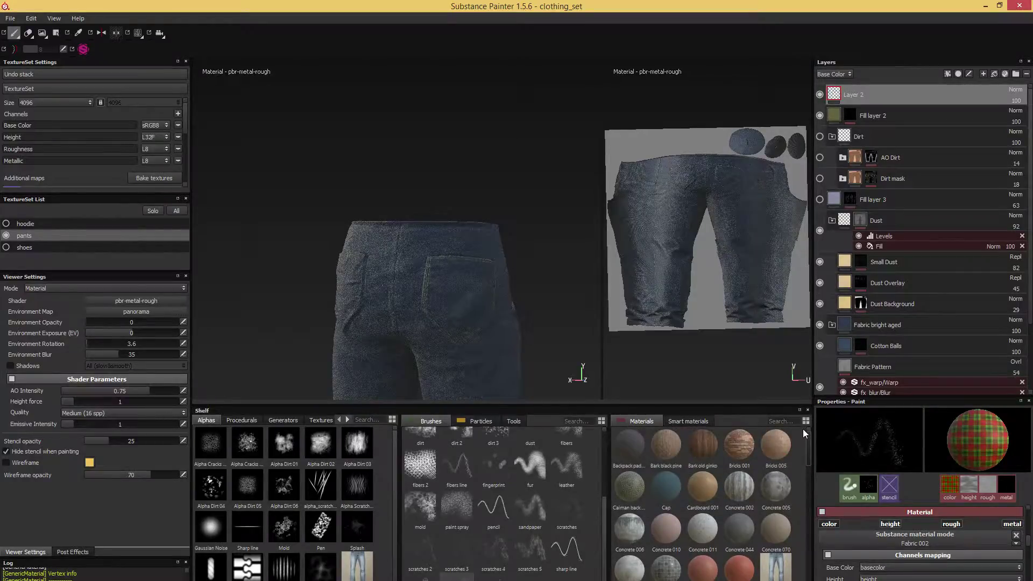
scroll(799, 438, down, 3)
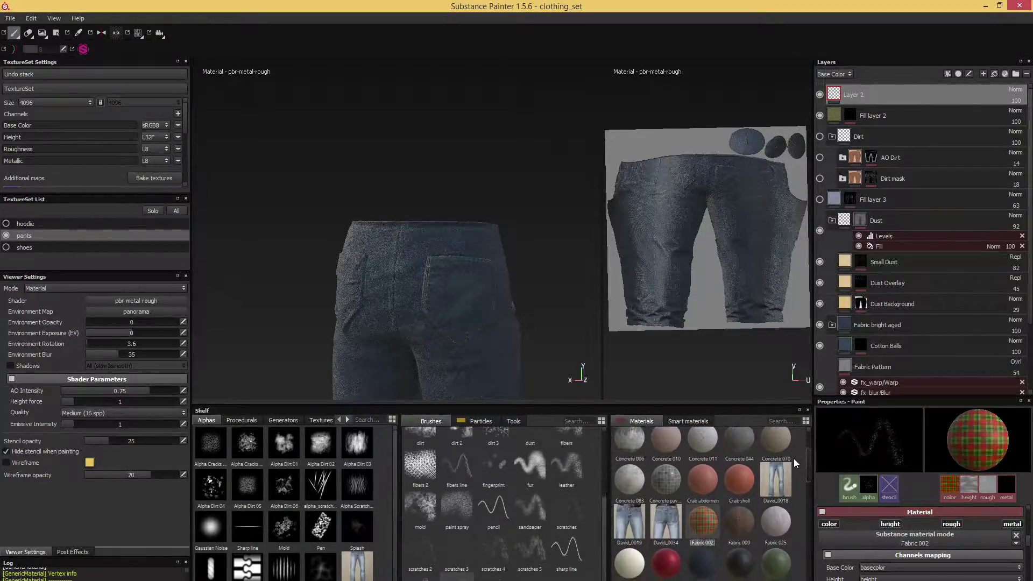
- Look through the shelf's leather, fur and metal materials for a replacement for the plaid fabric
scroll(794, 459, down, 2)
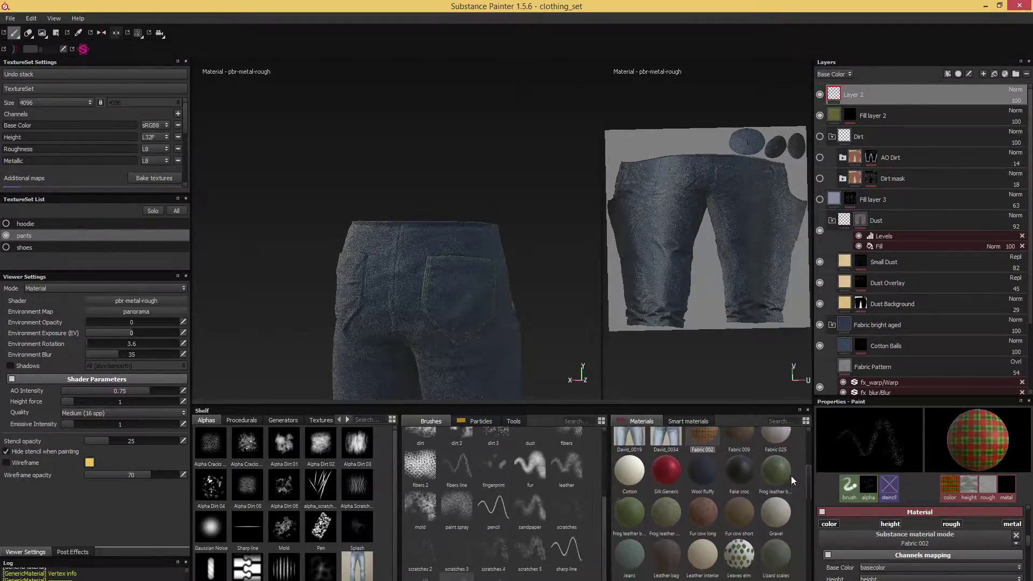
scroll(793, 468, up, 5)
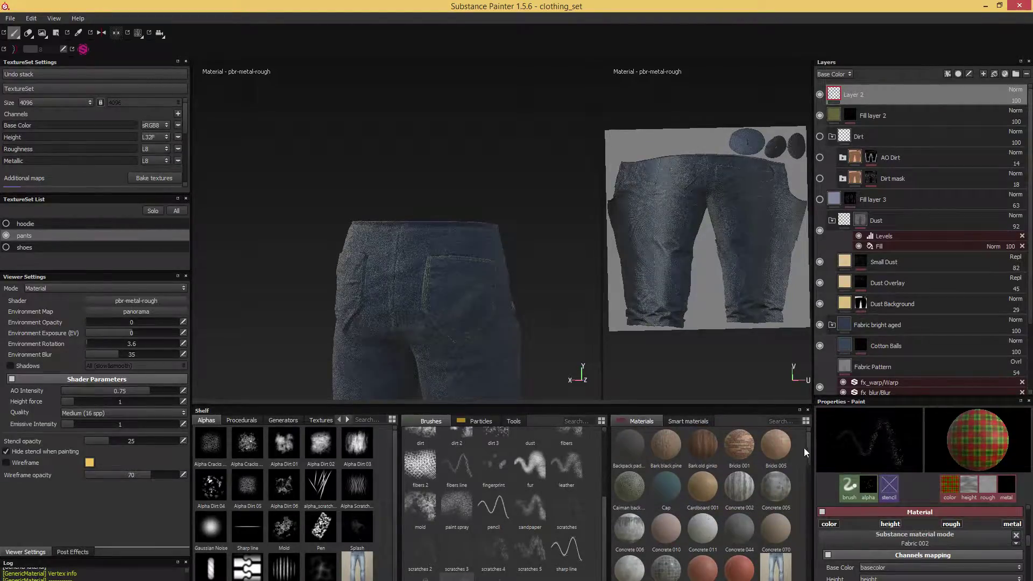
drag(809, 448, 806, 484)
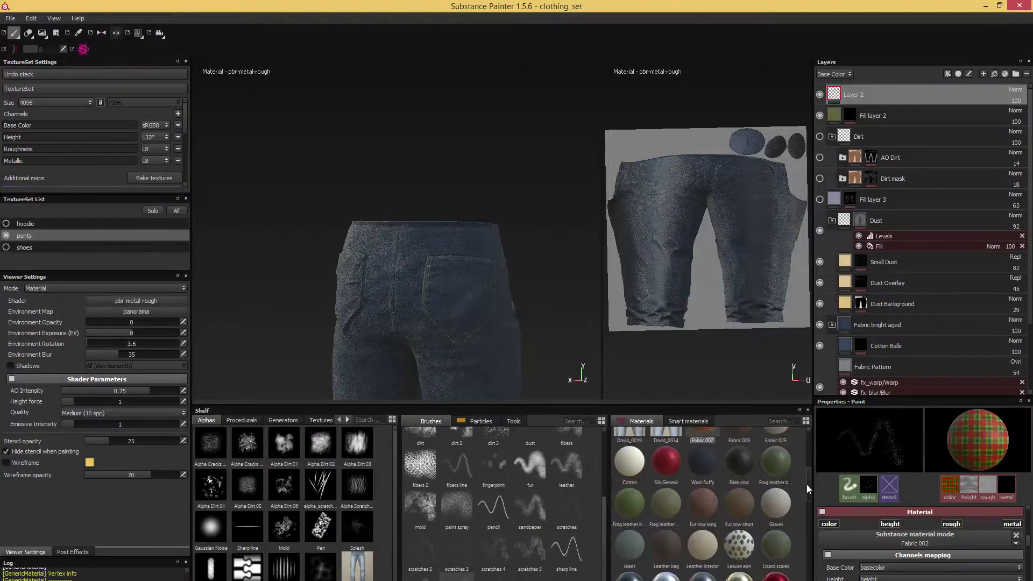
scroll(806, 485, down, 2)
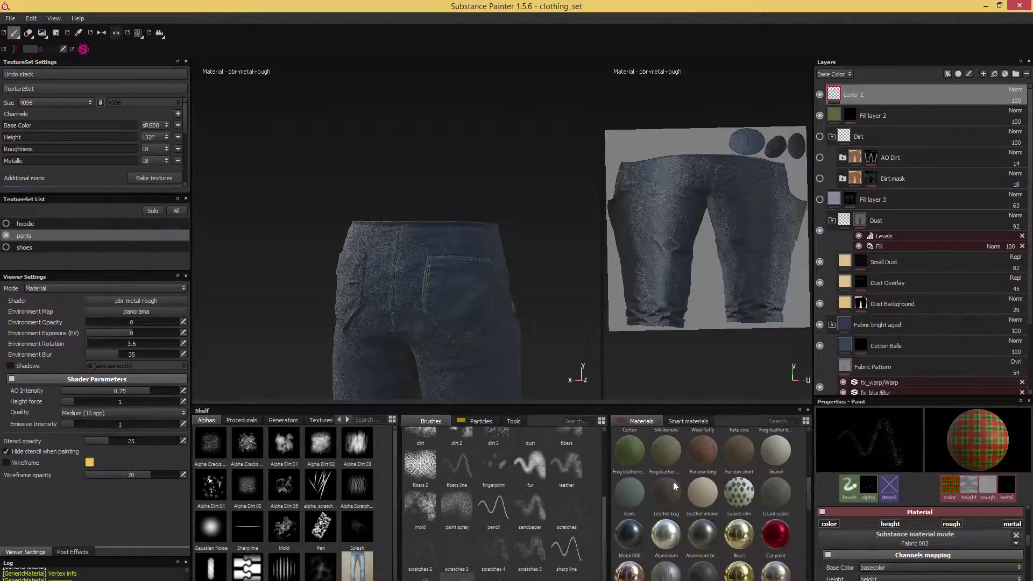
- Reopen the clothing_set project from the recent files and hide the hoodie texture set to work on the pants
click(10, 18)
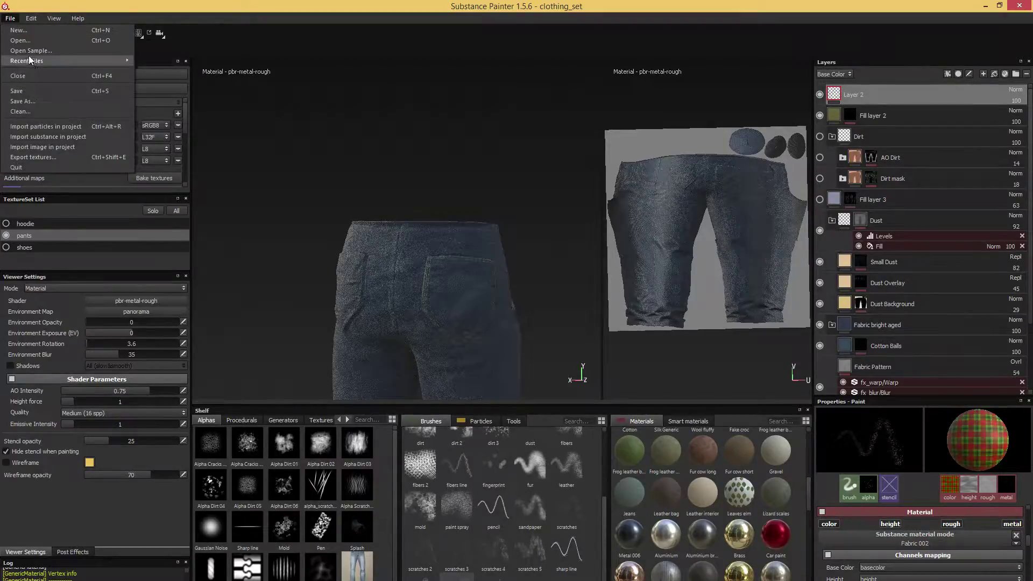
mouse_move(30, 58)
click(253, 64)
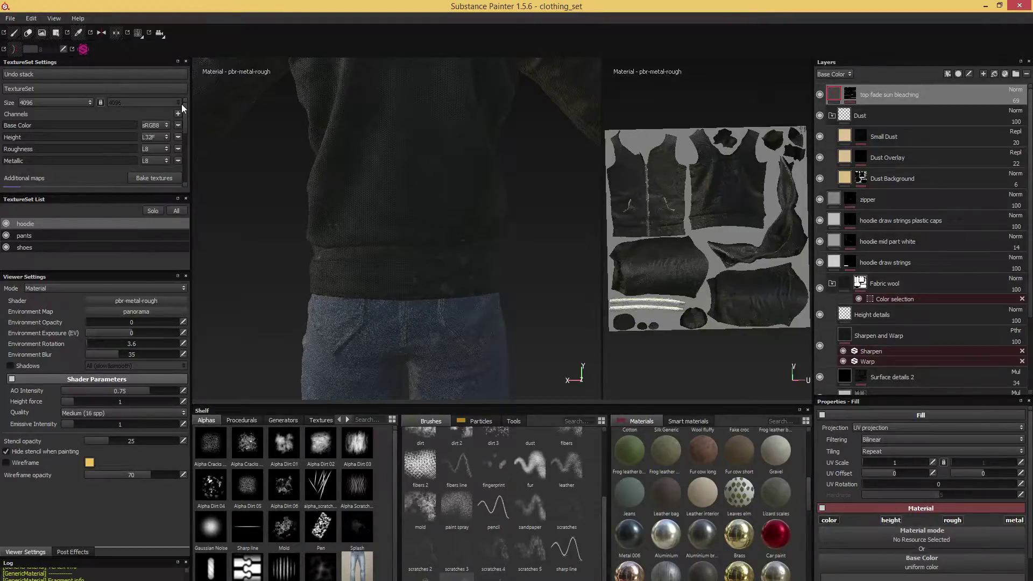
click(6, 224)
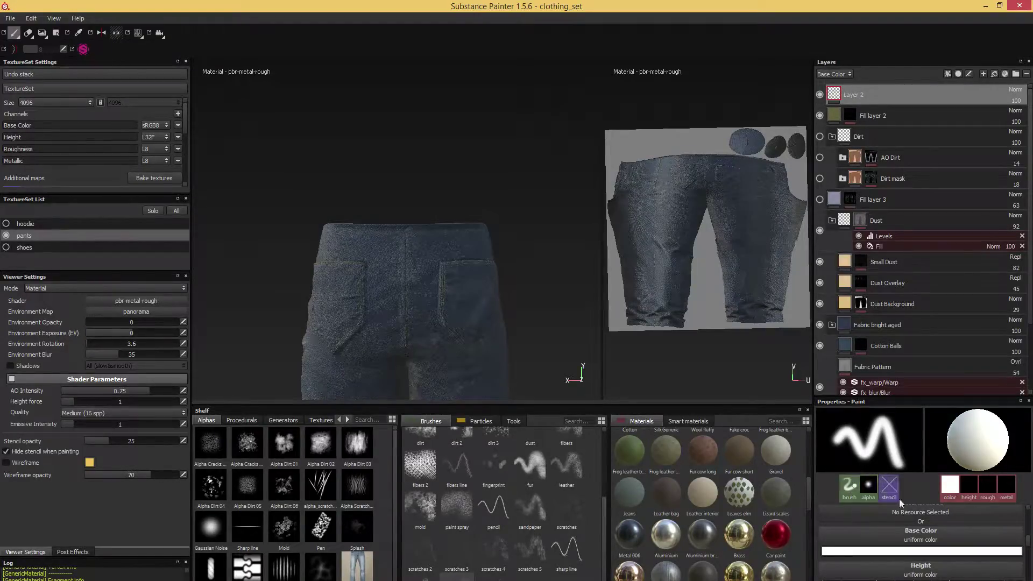
- Turn off the height and metal channels of the paint material for Layer 2 and load the paint spray brush
click(1005, 485)
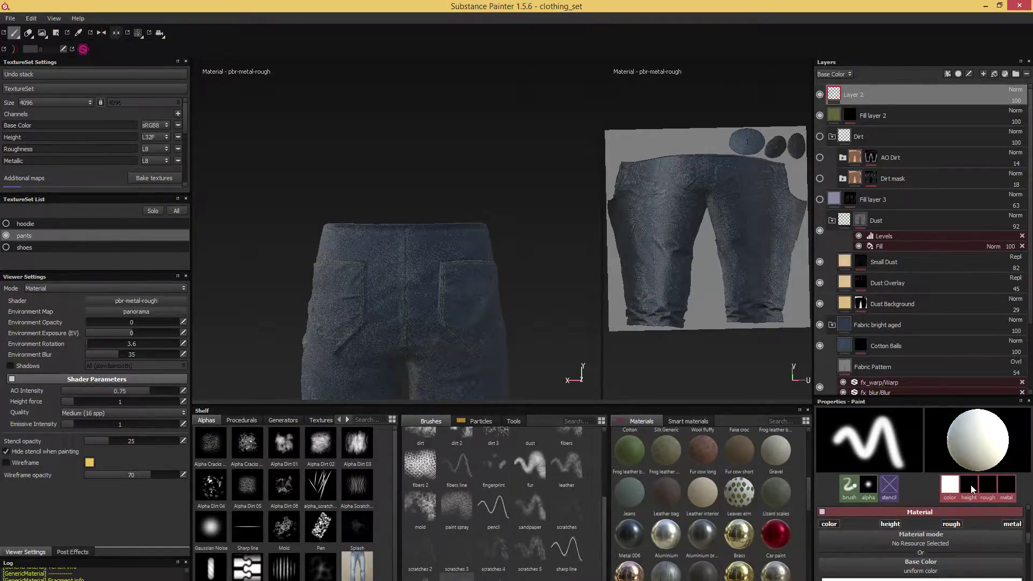
click(1012, 524)
click(891, 525)
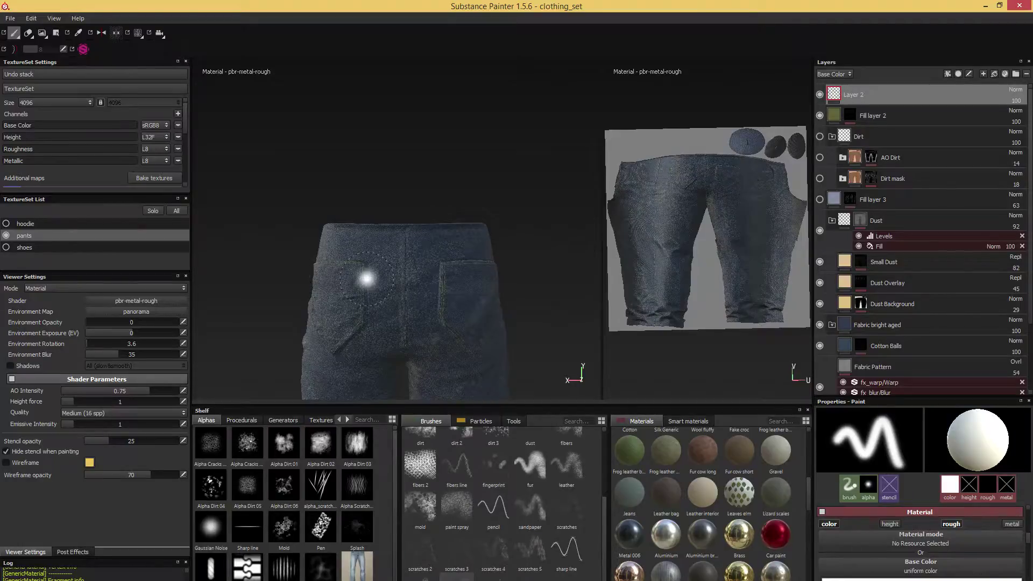
click(457, 503)
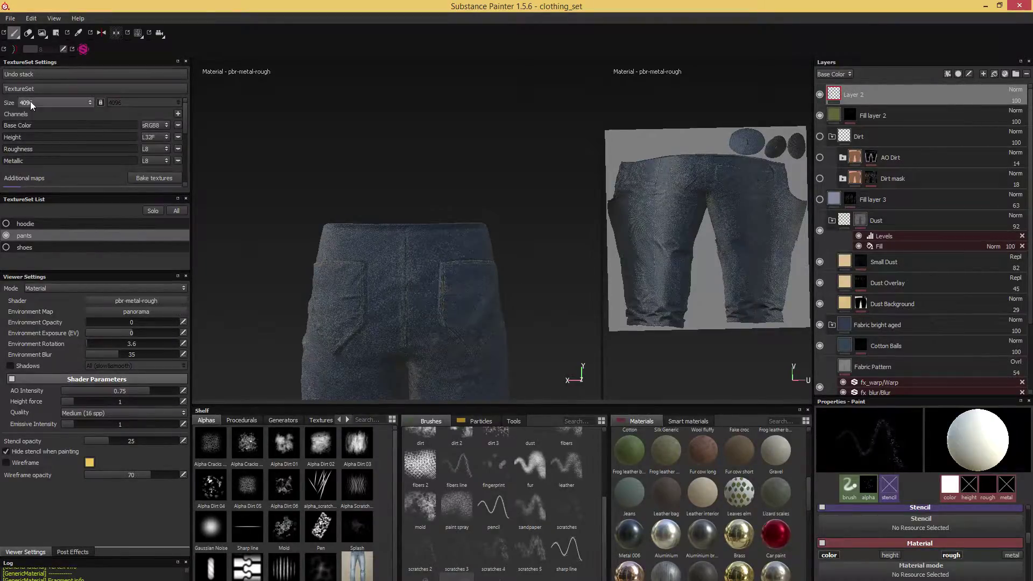
- Try spraying white speckles below the back pocket with the Paint tool and undo the stroke
click(28, 33)
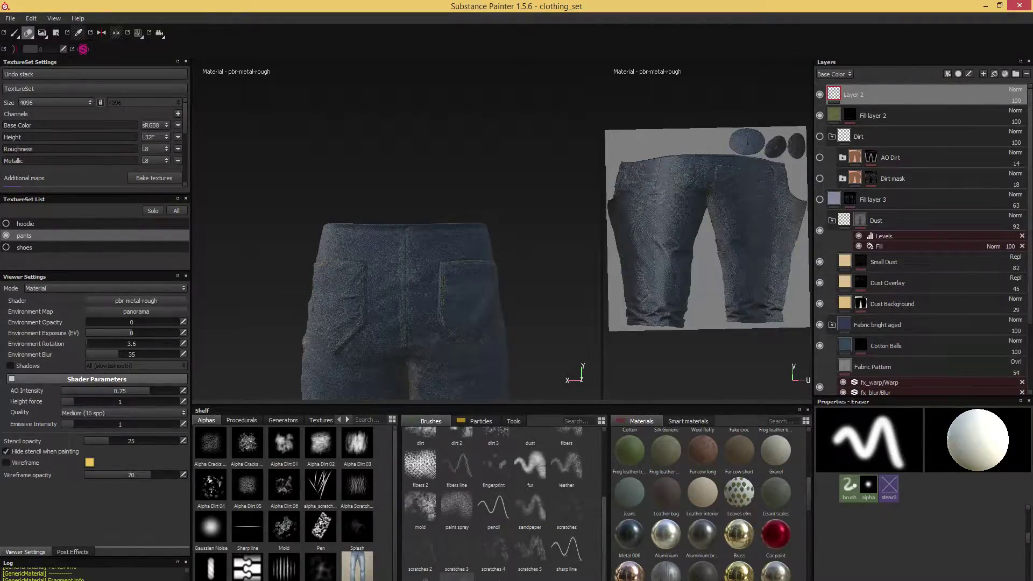
click(15, 33)
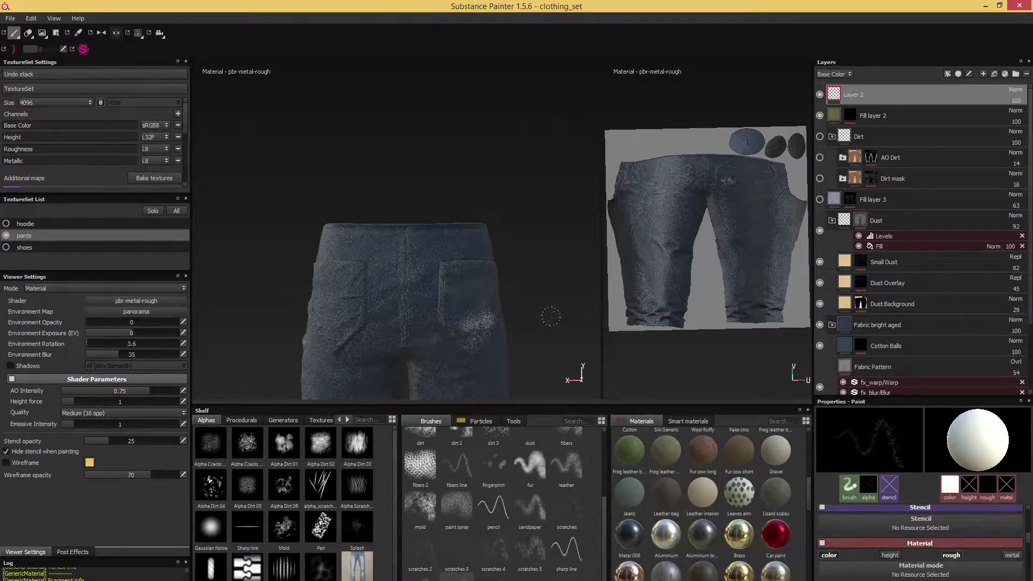
alt+drag(549, 315, 511, 297)
key(ctrl+z)
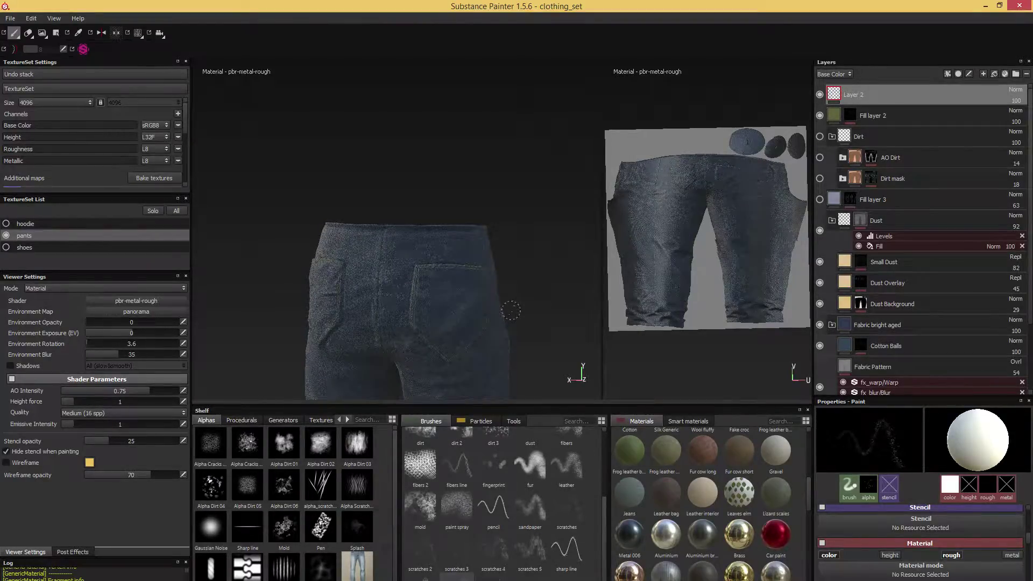
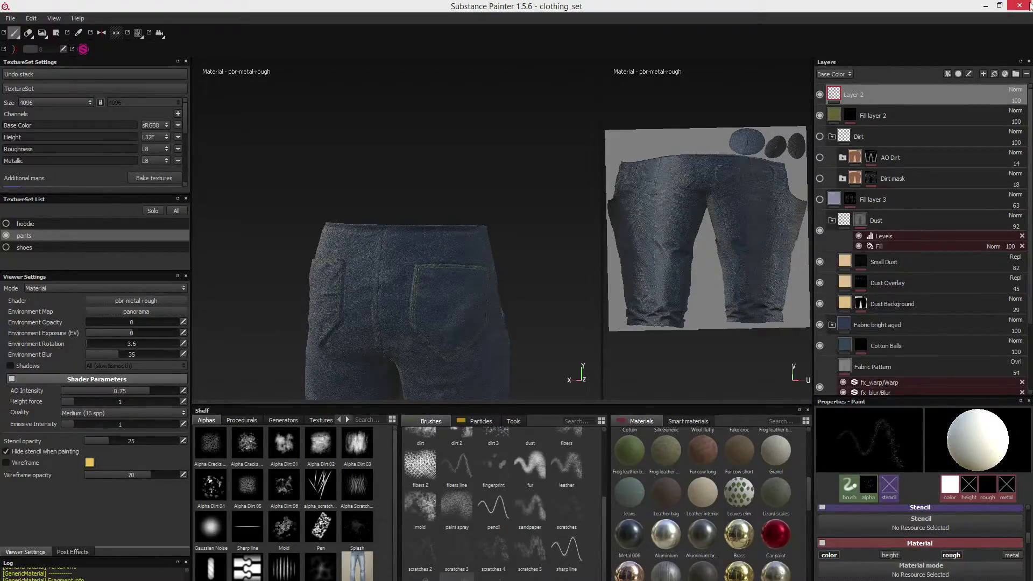
- Examine the isolated jeans from the back, side and front, close up and from a distance
mouse_move(1031, 1)
alt+drag(556, 285, 482, 307)
scroll(487, 310, up, 5)
scroll(490, 313, down, 5)
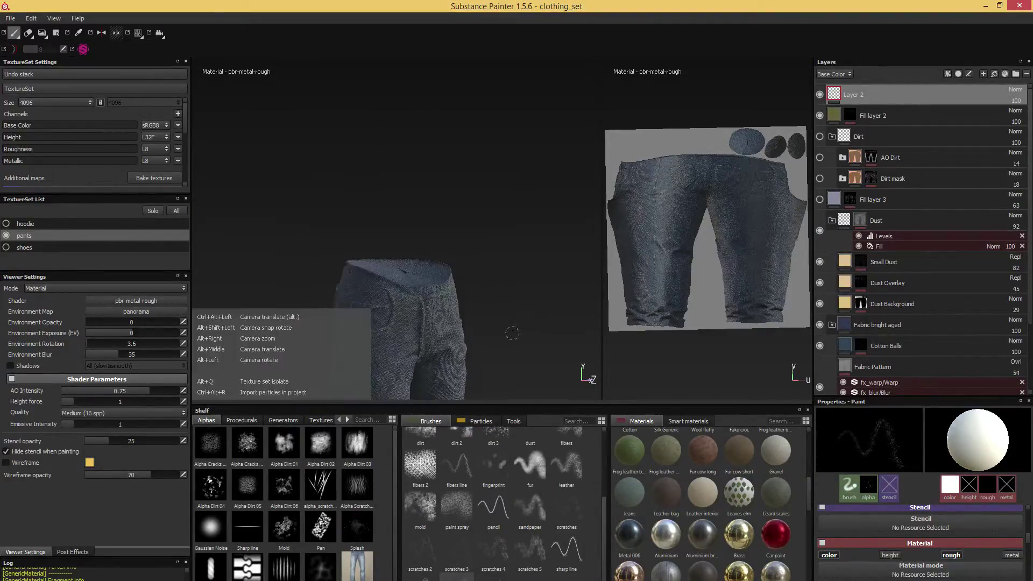
alt+middle_drag(484, 307, 449, 277)
scroll(507, 273, down, 3)
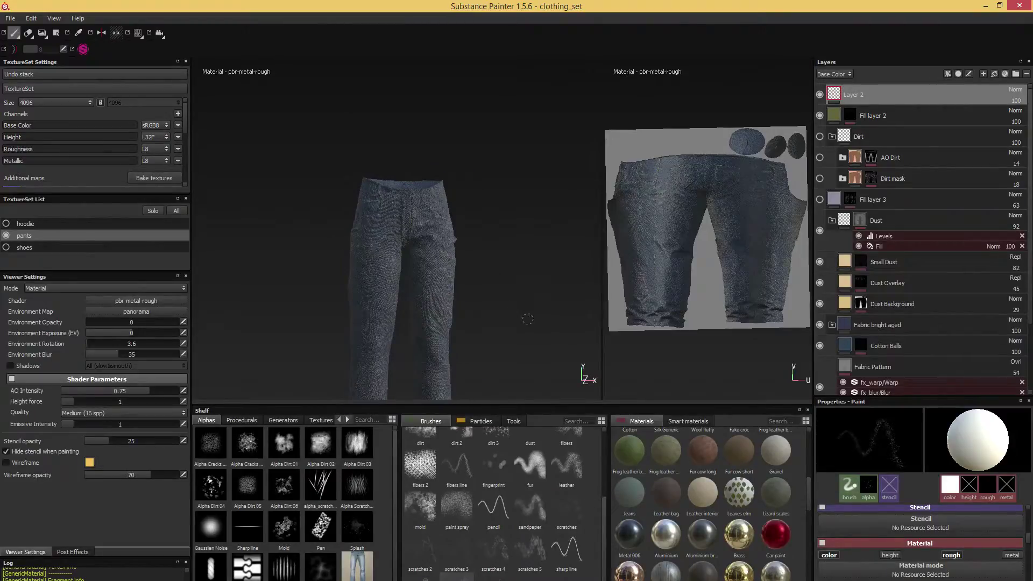
alt+drag(511, 308, 475, 297)
scroll(506, 243, up, 3)
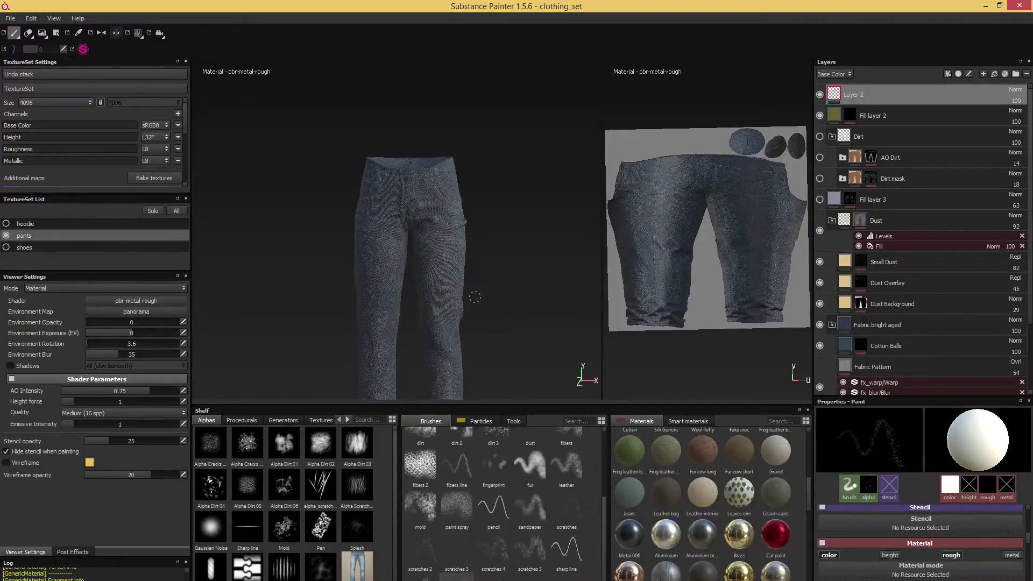
- Show the hoodie and shoes texture sets again and check the jeans together with the whole outfit
click(6, 224)
click(6, 247)
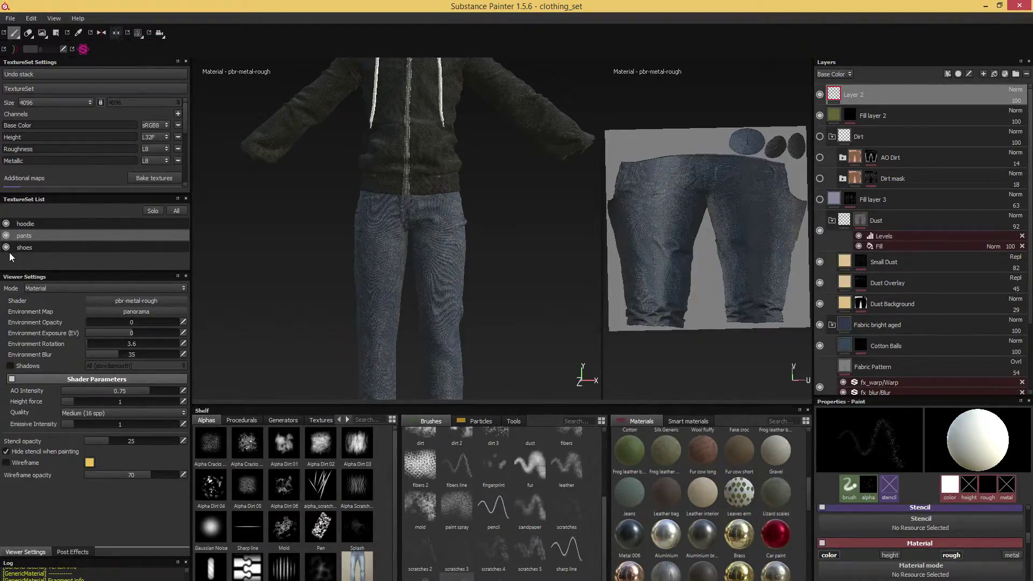
scroll(496, 290, down, 3)
alt+middle_drag(496, 291, 481, 248)
scroll(474, 280, down, 2)
scroll(470, 283, up, 5)
scroll(470, 284, up, 3)
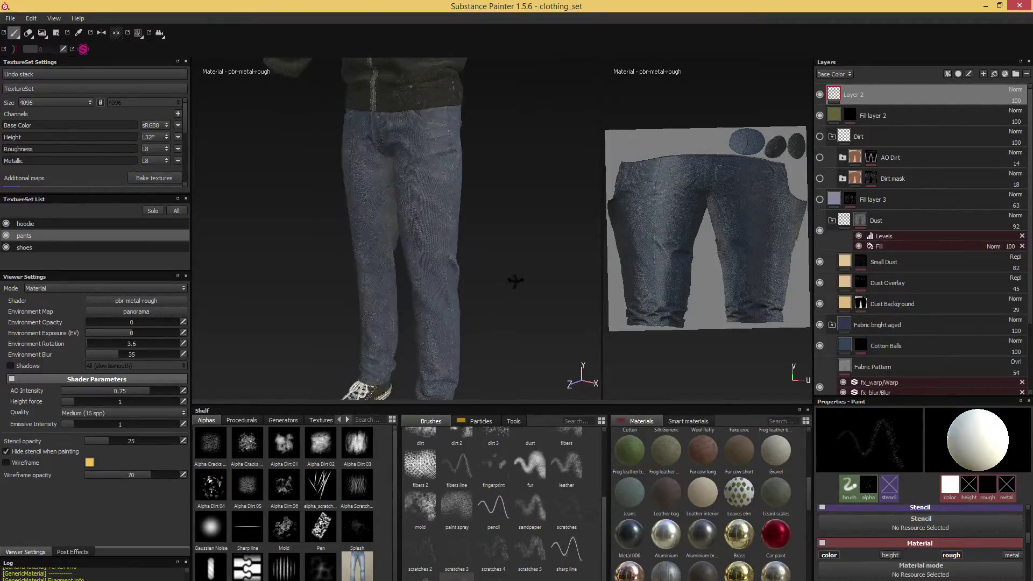
alt+drag(512, 281, 547, 262)
scroll(547, 262, up, 3)
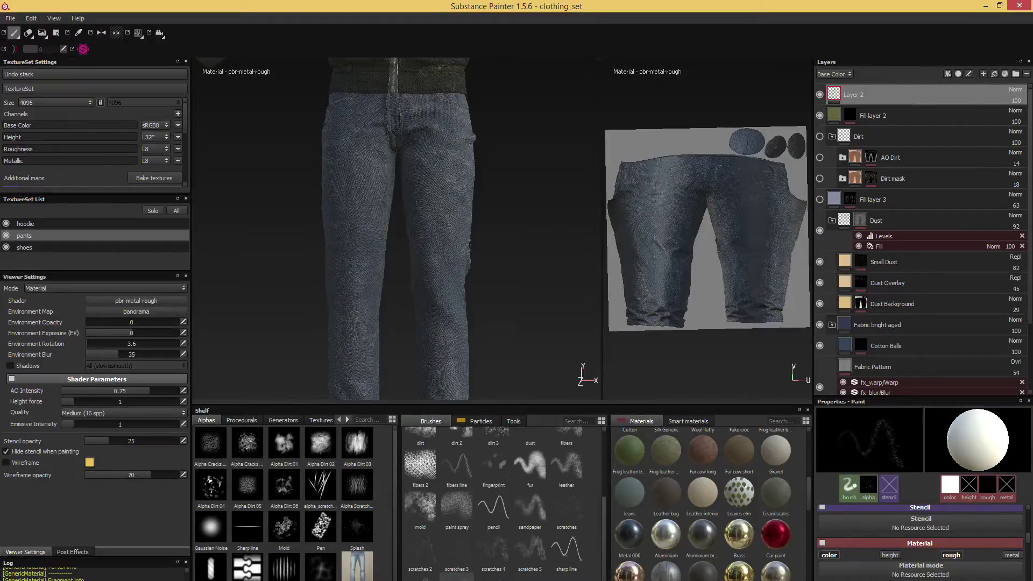
- Save the clothing_set project
alt+drag(533, 184, 527, 188)
scroll(527, 187, down, 3)
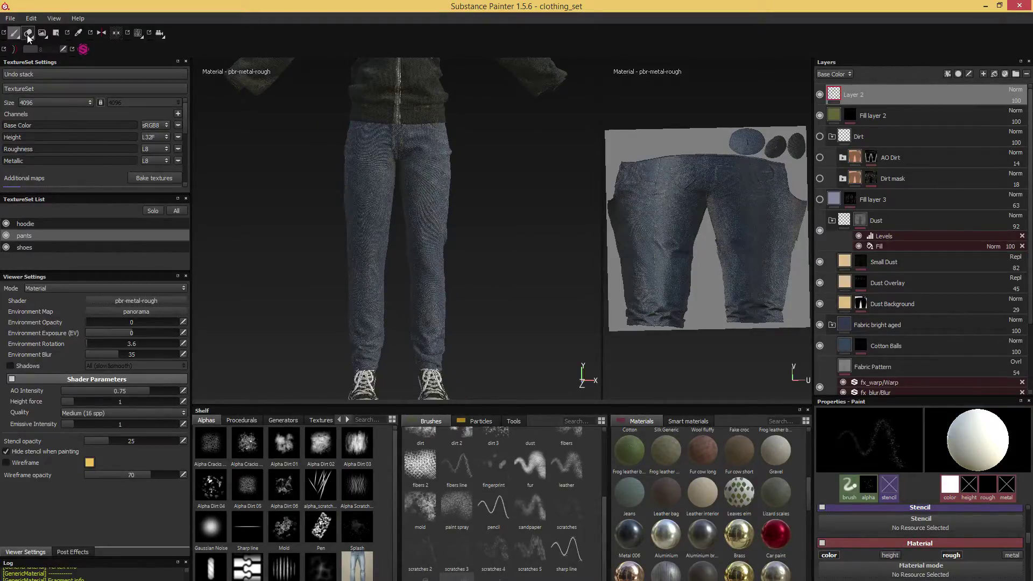
click(10, 19)
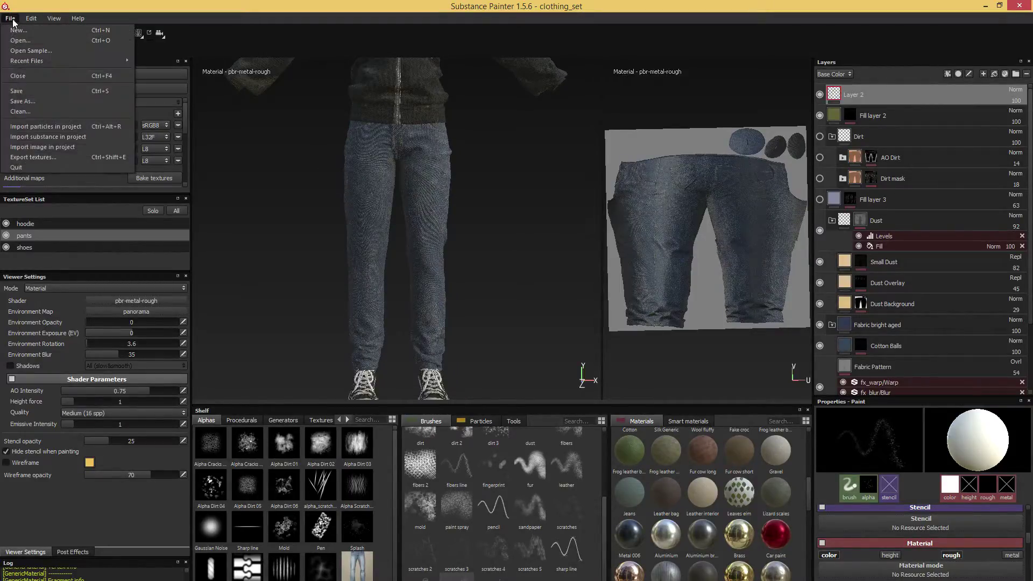
click(15, 92)
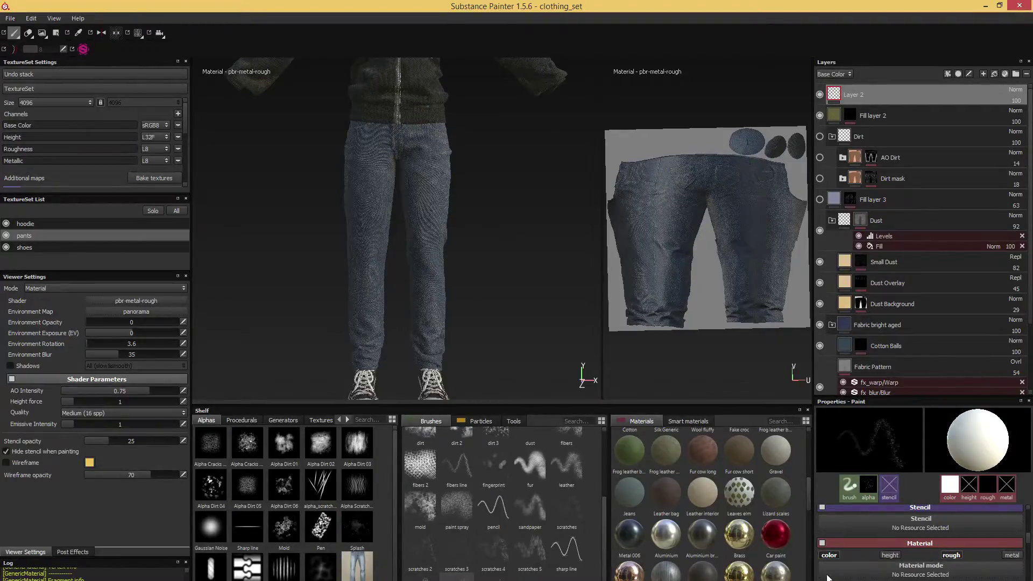
click(918, 580)
right_click(899, 563)
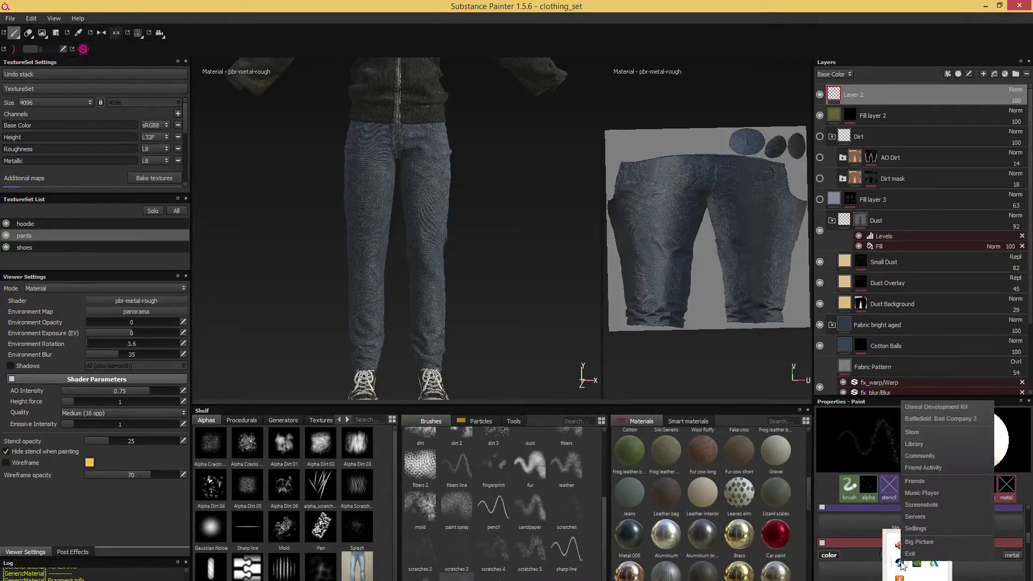
click(922, 483)
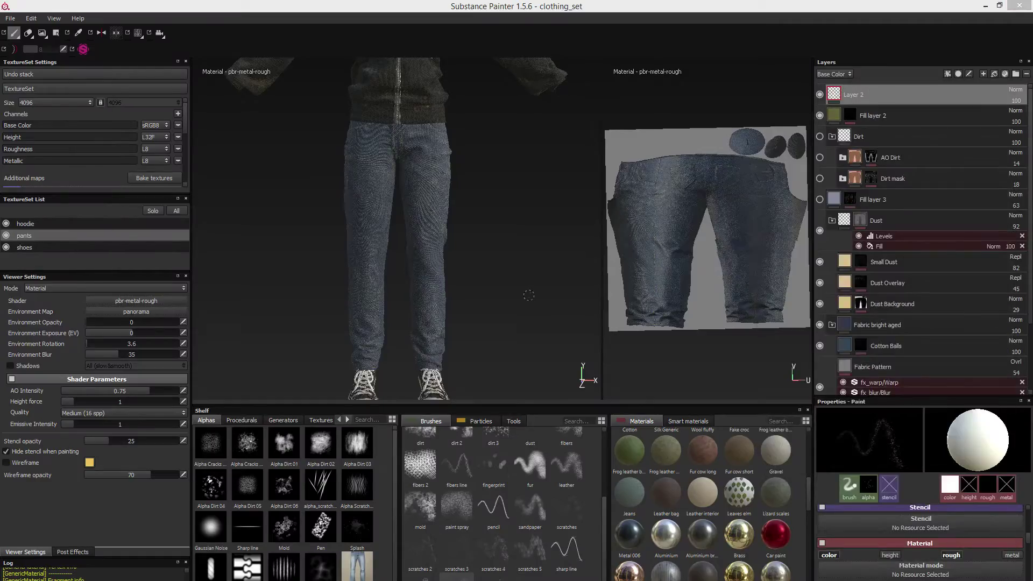
alt+drag(537, 275, 506, 272)
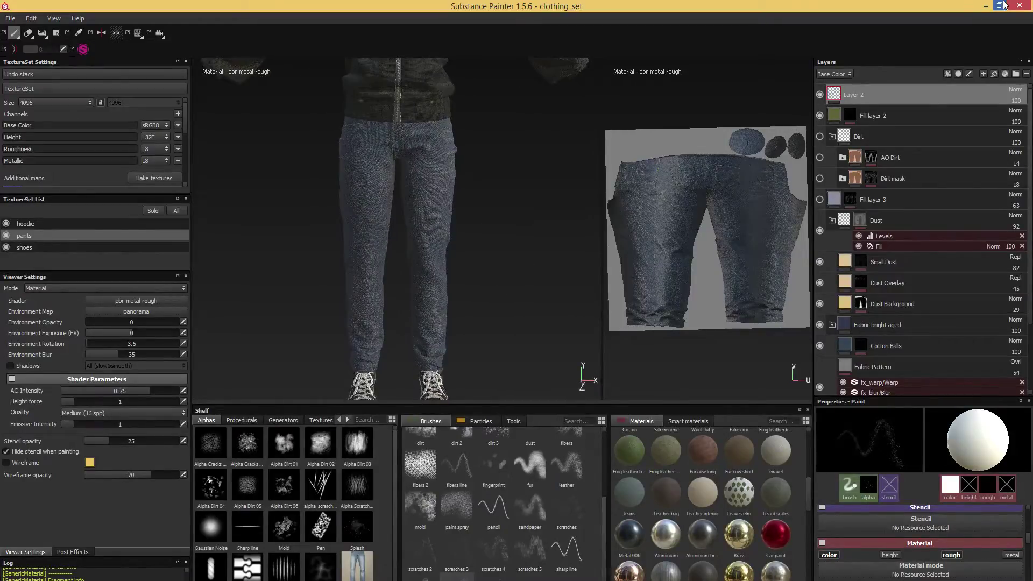
click(986, 6)
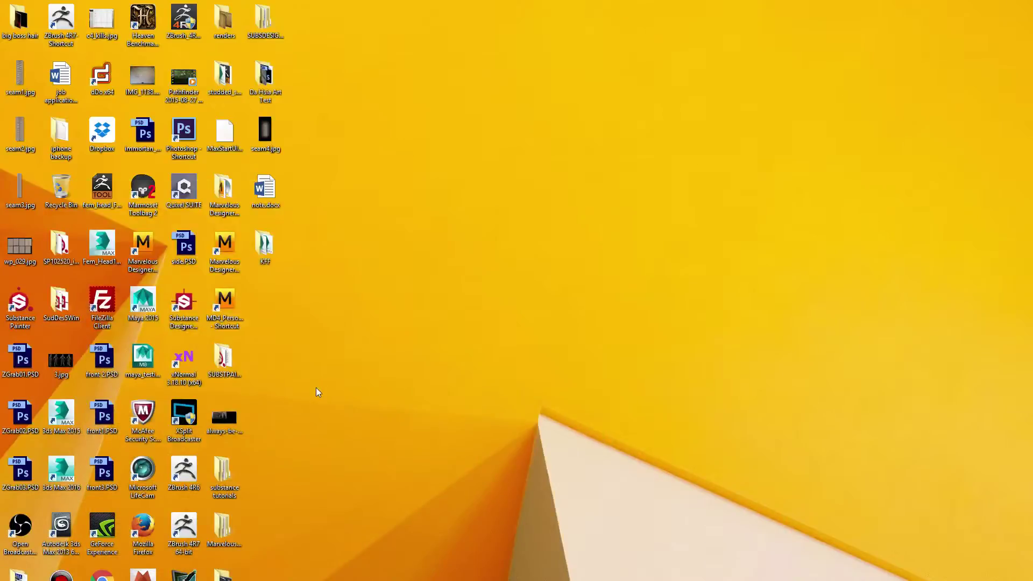
key(alt+Tab)
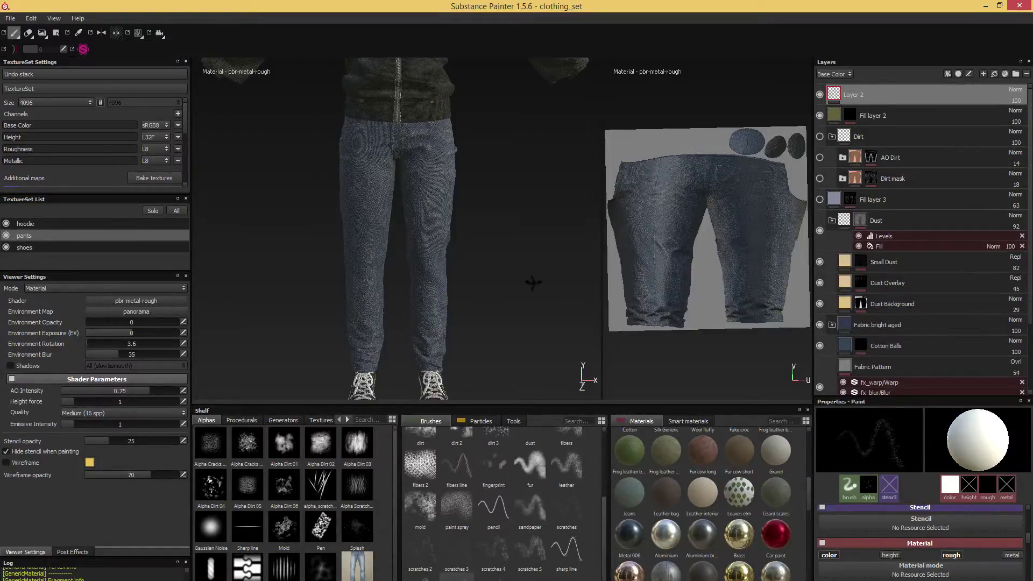
- Examine the jeans within the full outfit from the front and back at several distances
scroll(533, 286, down, 3)
alt+drag(429, 321, 480, 317)
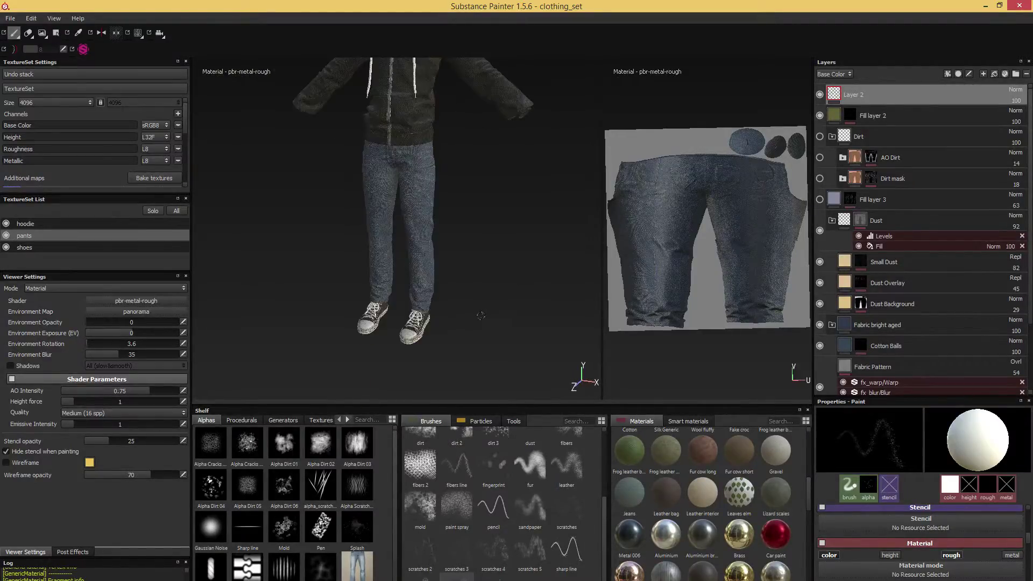
scroll(500, 307, up, 2)
alt+middle_drag(501, 307, 527, 299)
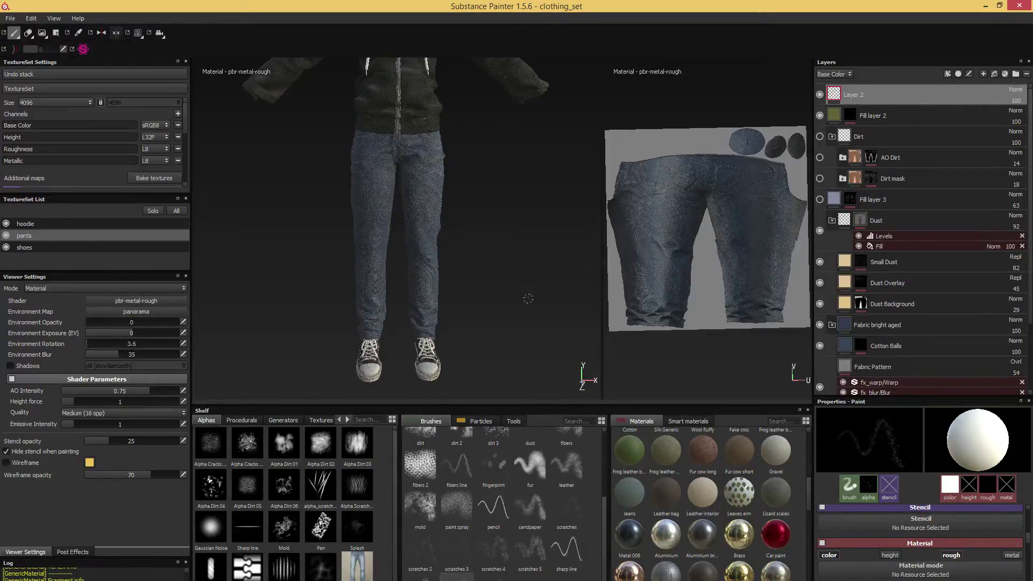
scroll(509, 289, down, 2)
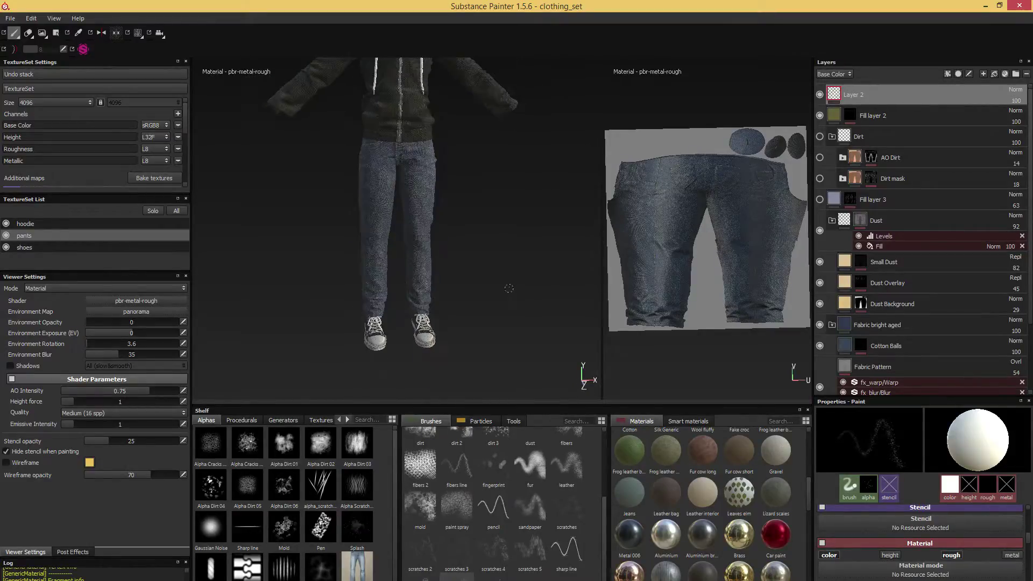
scroll(506, 298, up, 3)
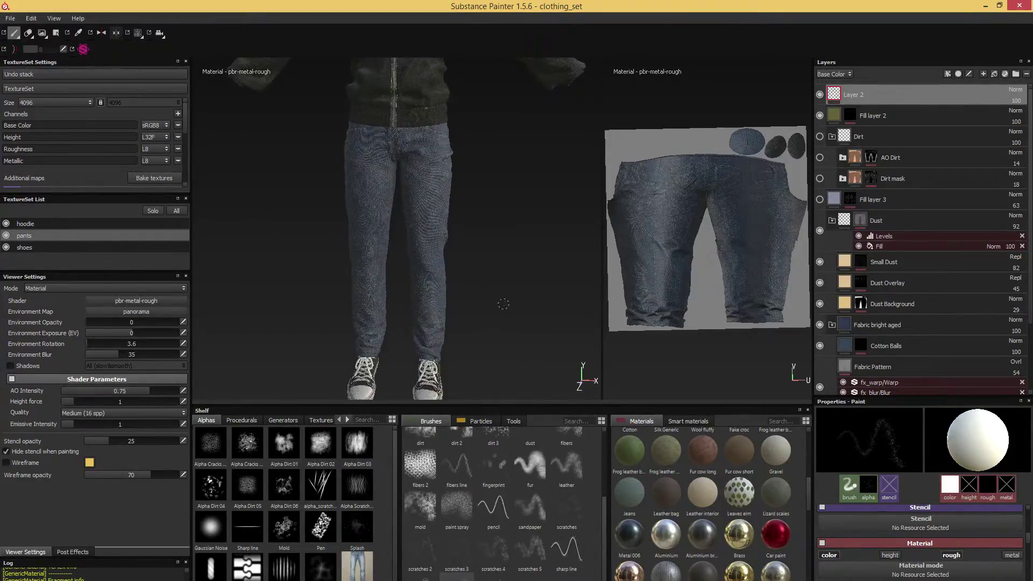
mouse_move(504, 304)
alt+mouse_down()
mouse_move(341, 306)
mouse_move(283, 323)
mouse_move(369, 300)
mouse_move(529, 308)
mouse_move(445, 291)
alt+mouse_up()
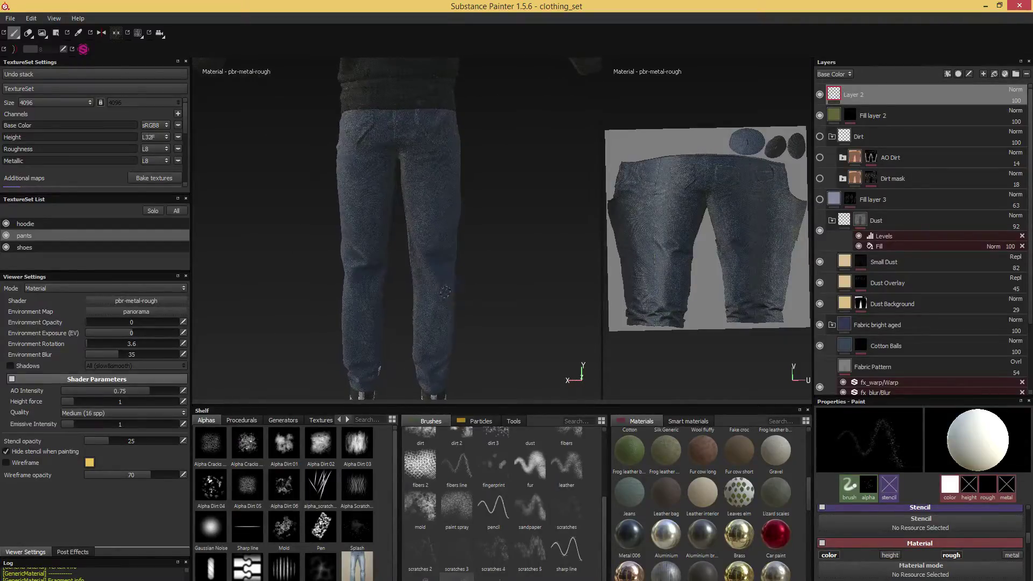
scroll(459, 302, down, 2)
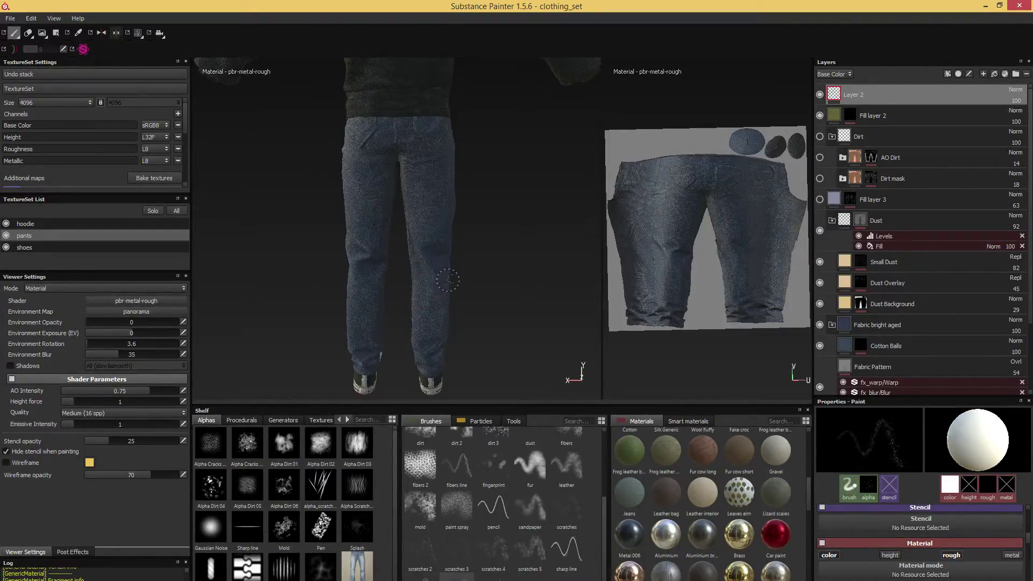
scroll(465, 301, up, 3)
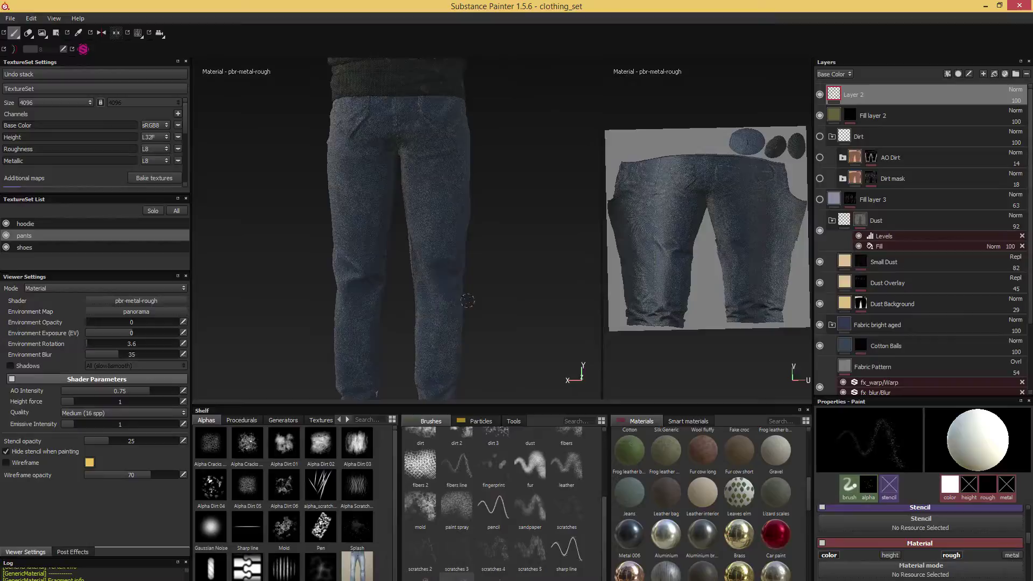
mouse_move(468, 301)
alt+mouse_down()
mouse_move(473, 288)
mouse_move(510, 281)
mouse_move(496, 277)
alt+mouse_up()
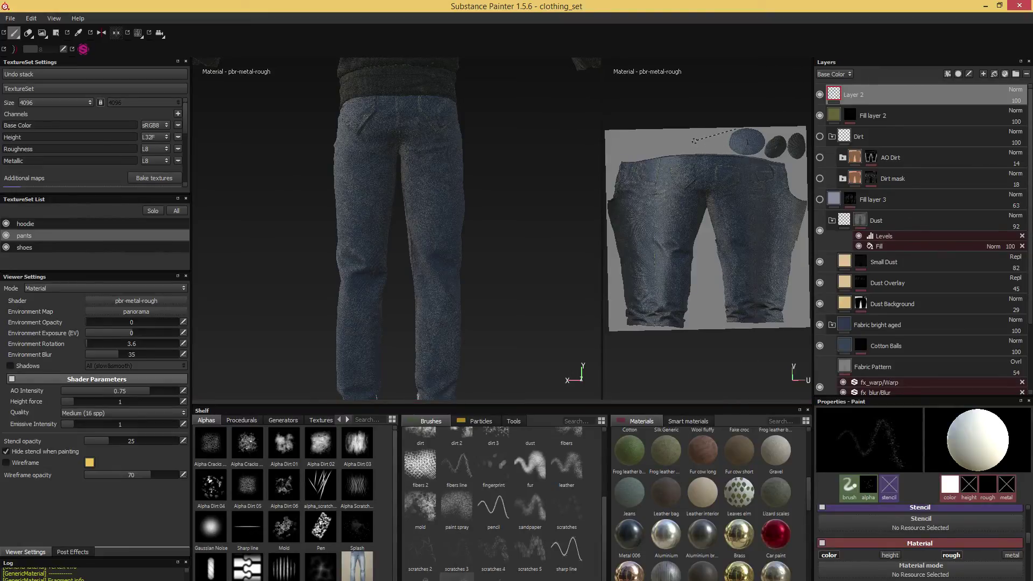
- Straighten the UV layout in the 2D view and inspect the front of the jeans
right_click(703, 111)
key(Escape)
mouse_move(706, 111)
alt+mouse_down()
mouse_move(716, 116)
mouse_move(691, 105)
alt+mouse_up()
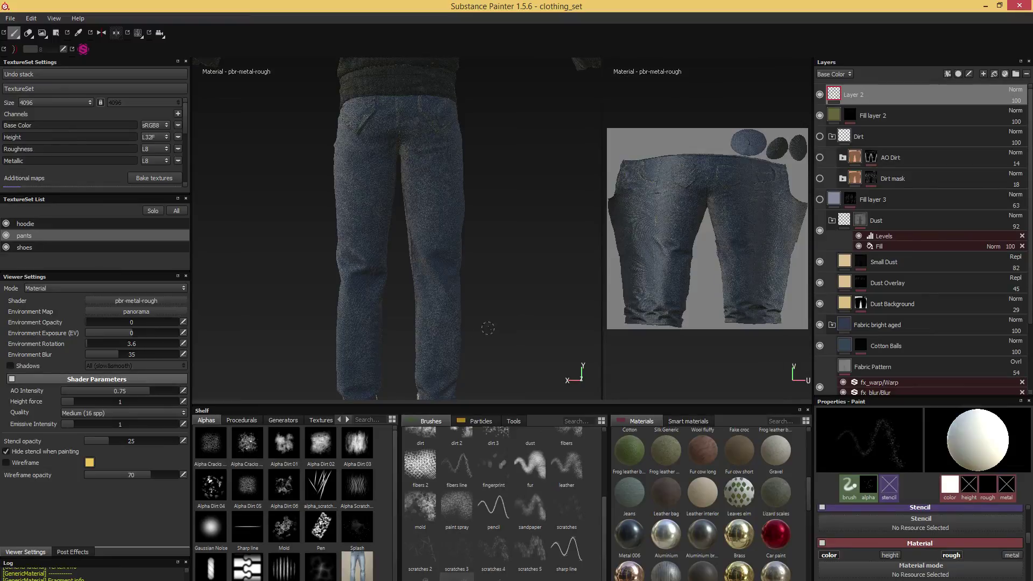
alt+drag(526, 300, 425, 282)
scroll(475, 279, down, 4)
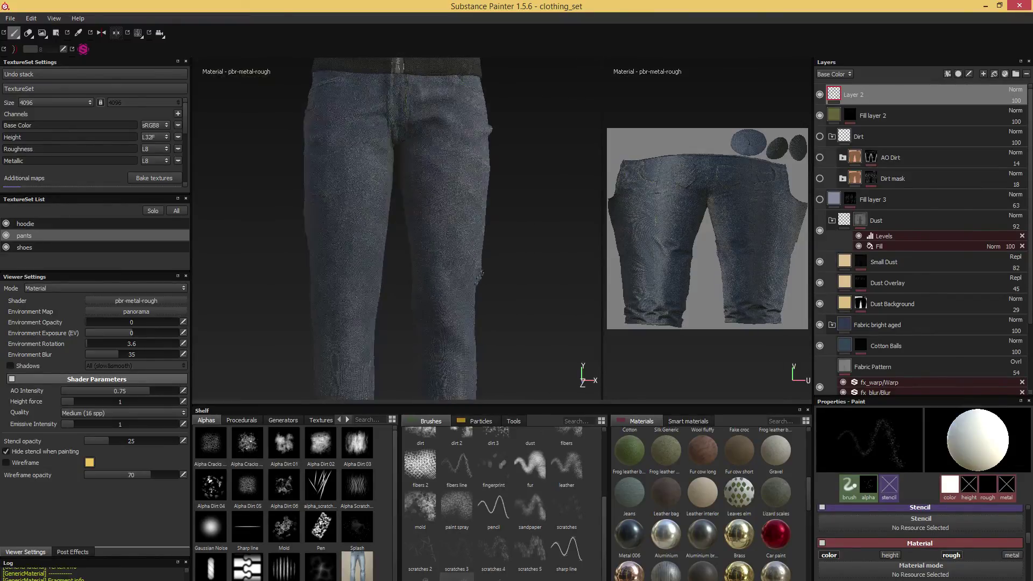